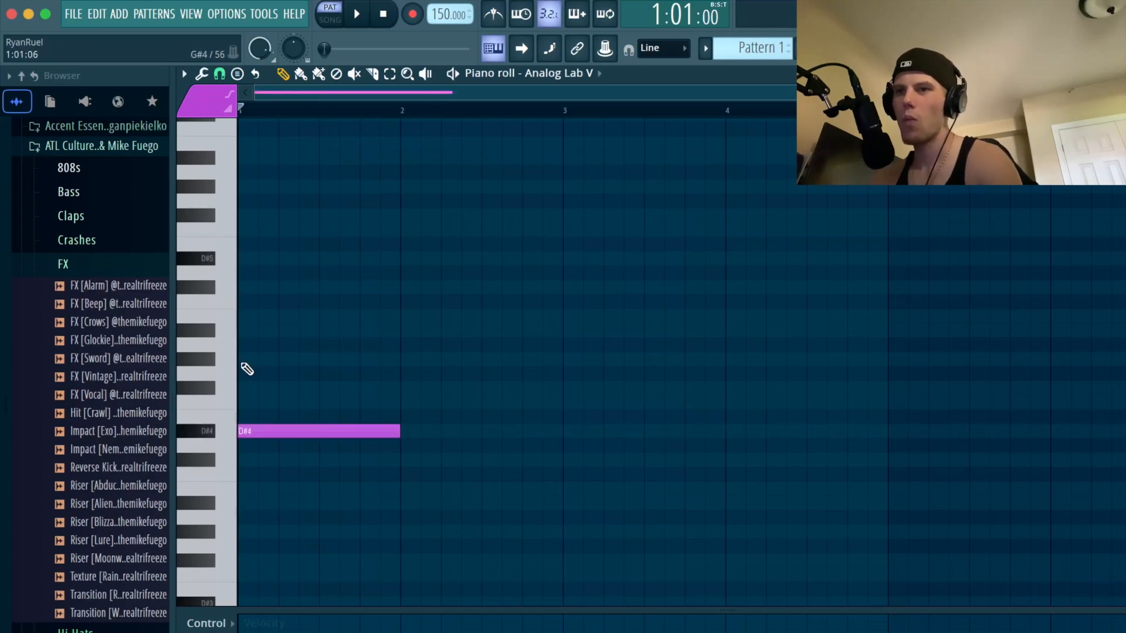
Start a short-note melody above the D#4 note in bar 1 with consecutive A#4, F4 and F#4 notes, and play it back.
{"action": "left_click", "coordinate": [244, 327]}
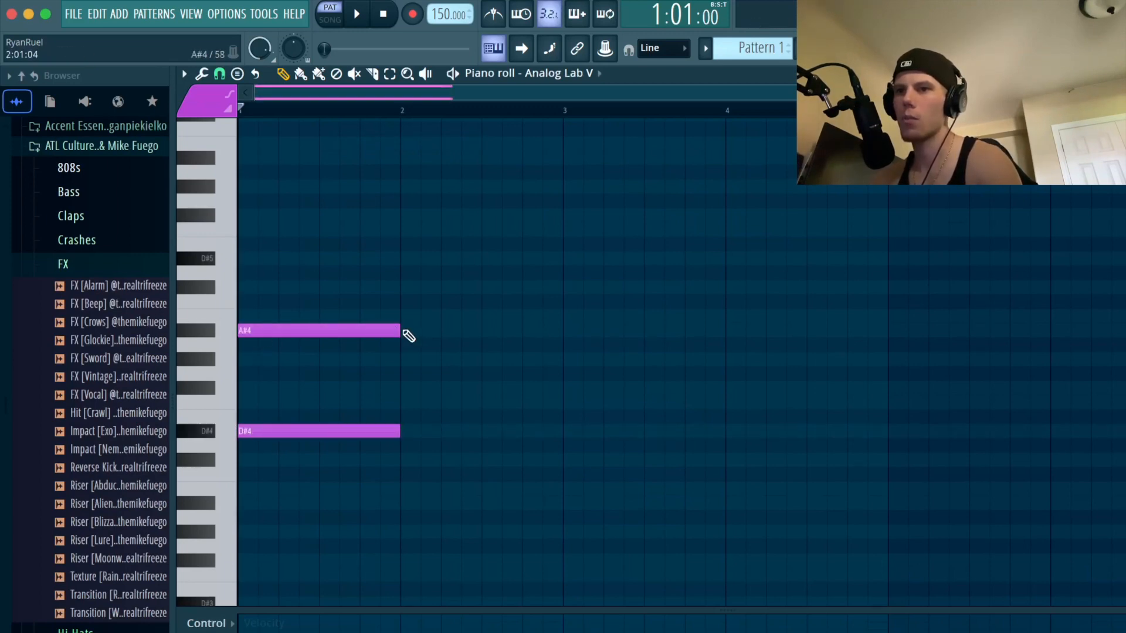
{"action": "left_click_drag", "start_coordinate": [399, 331], "coordinate": [289, 331]}
{"action": "left_click", "coordinate": [262, 402]}
{"action": "left_click", "coordinate": [282, 387]}
{"action": "key", "text": "space"}
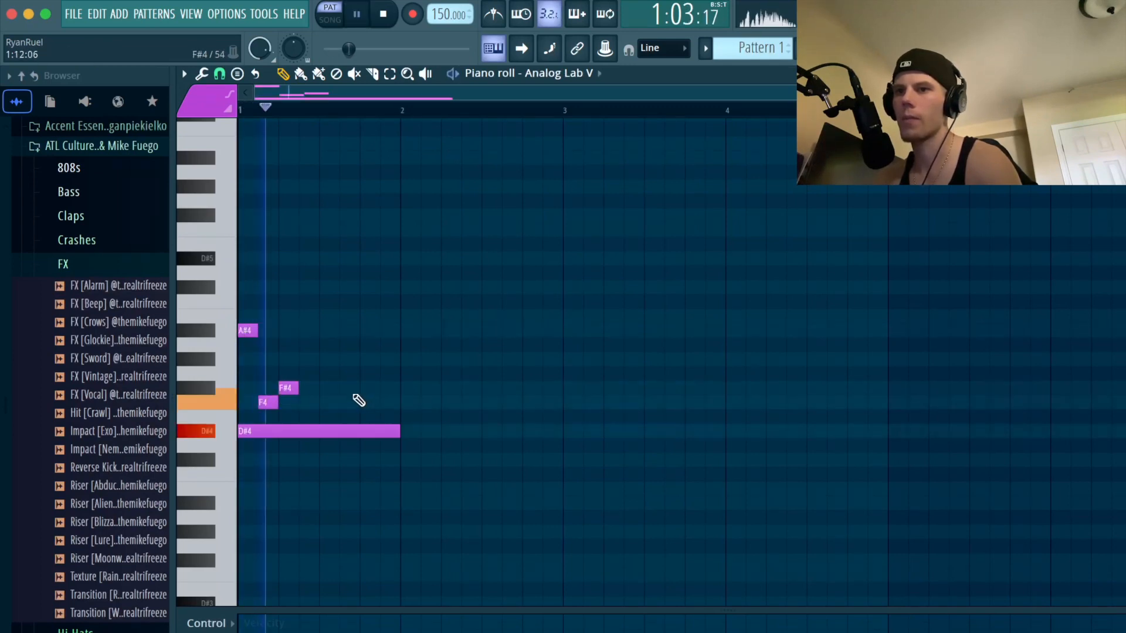
Continue the bar 1 melody with an F4 and a second A#4, checking the phrase by playback.
{"action": "key", "text": "space"}
{"action": "left_click", "coordinate": [300, 403]}
{"action": "key", "text": "space"}
{"action": "key", "text": "space"}
{"action": "left_click", "coordinate": [323, 332]}
{"action": "key", "text": "space"}
Finish the second half of the bar 1 melody with F4, F#4 and F4 notes following the second A#4.
{"action": "left_click", "coordinate": [346, 388]}
{"action": "key", "text": "space"}
{"action": "key", "text": "space"}
{"action": "left_click", "coordinate": [369, 404]}
{"action": "left_click", "coordinate": [382, 389]}
{"action": "key", "text": "space"}
{"action": "key", "text": "space"}
{"action": "key", "text": "space"}
{"action": "left_click_drag", "start_coordinate": [345, 390], "coordinate": [390, 404]}
{"action": "left_click", "coordinate": [390, 396]}
Duplicate the bar 1 notes into bar 2, play the result, and duplicate both bars to fill four bars.
{"action": "key", "text": "ctrl+b"}
{"action": "key", "text": "ctrl+d"}
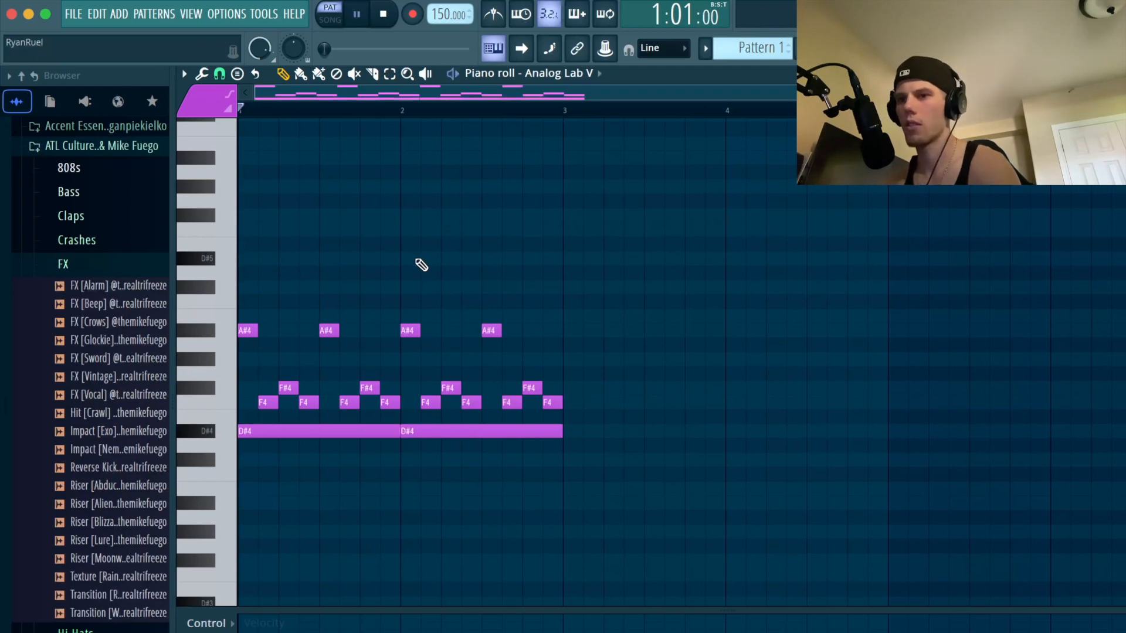
{"action": "key", "text": "space"}
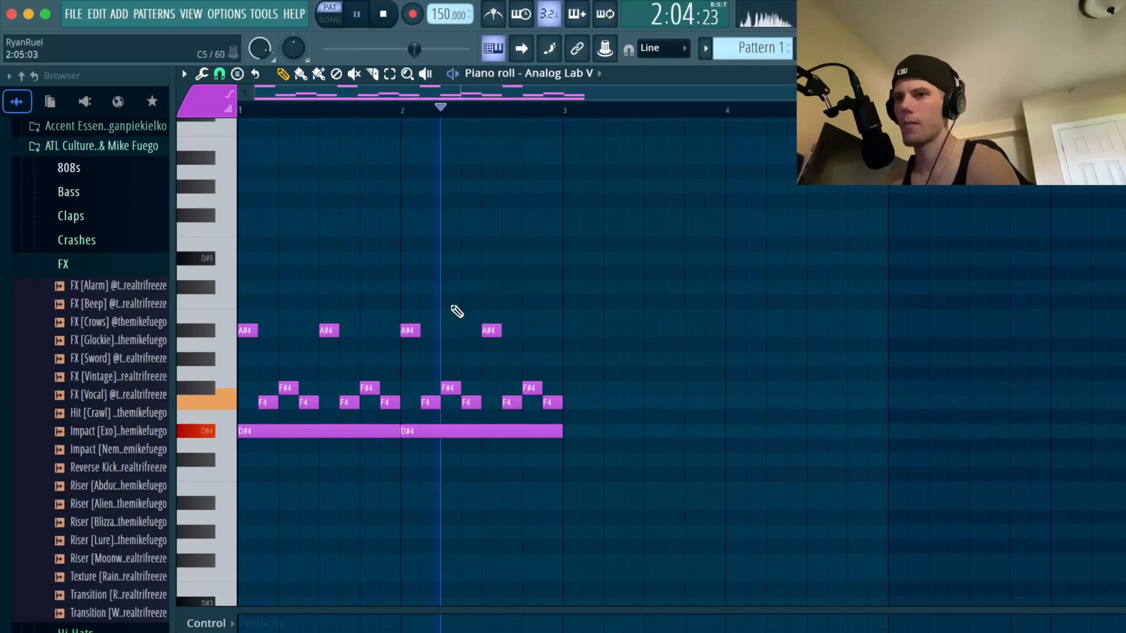
{"action": "key", "text": "space"}
{"action": "key", "text": "ctrl+b"}
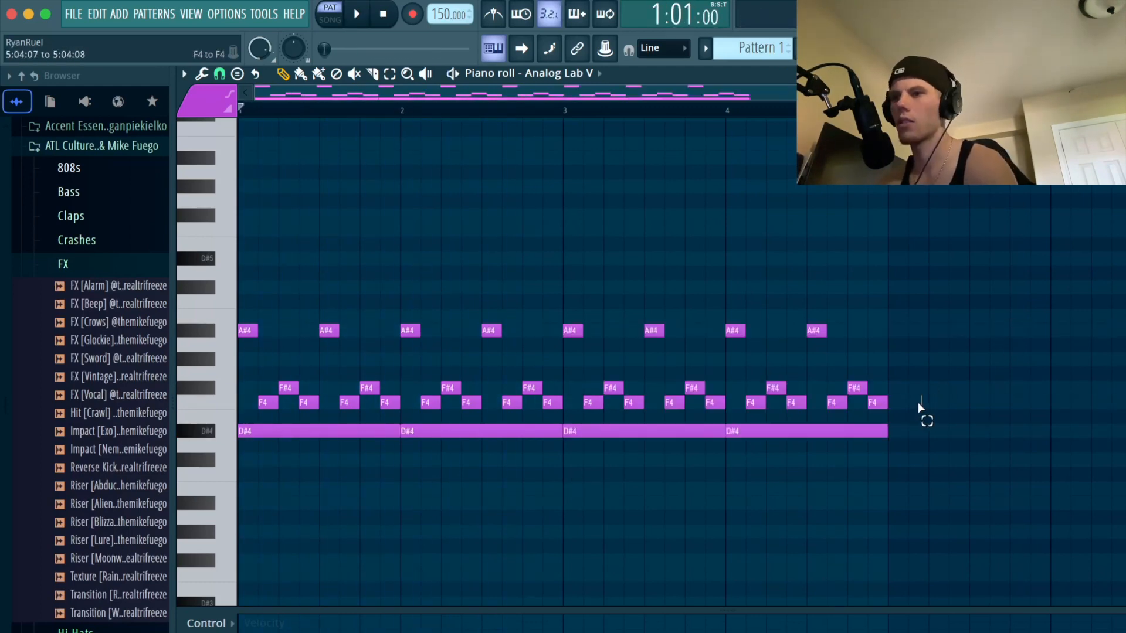
Raise all melody notes above the sustained D#4 notes by one octave and play the pattern.
{"action": "key", "text": "ctrl+a"}
{"action": "key", "text": "alt+r"}
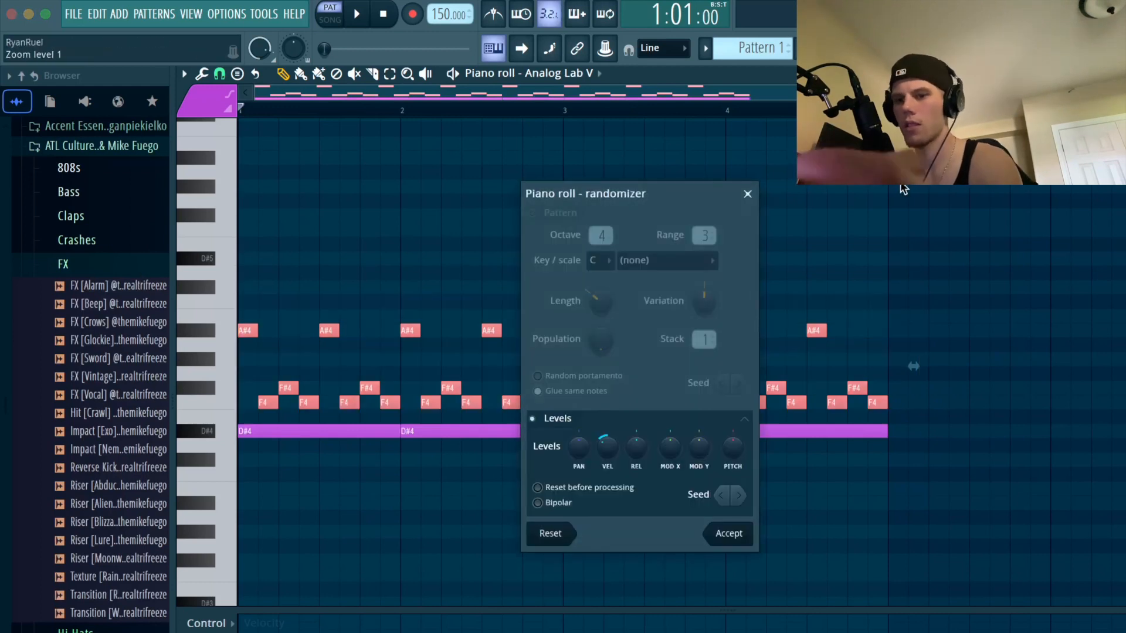
{"action": "key", "text": "Escape"}
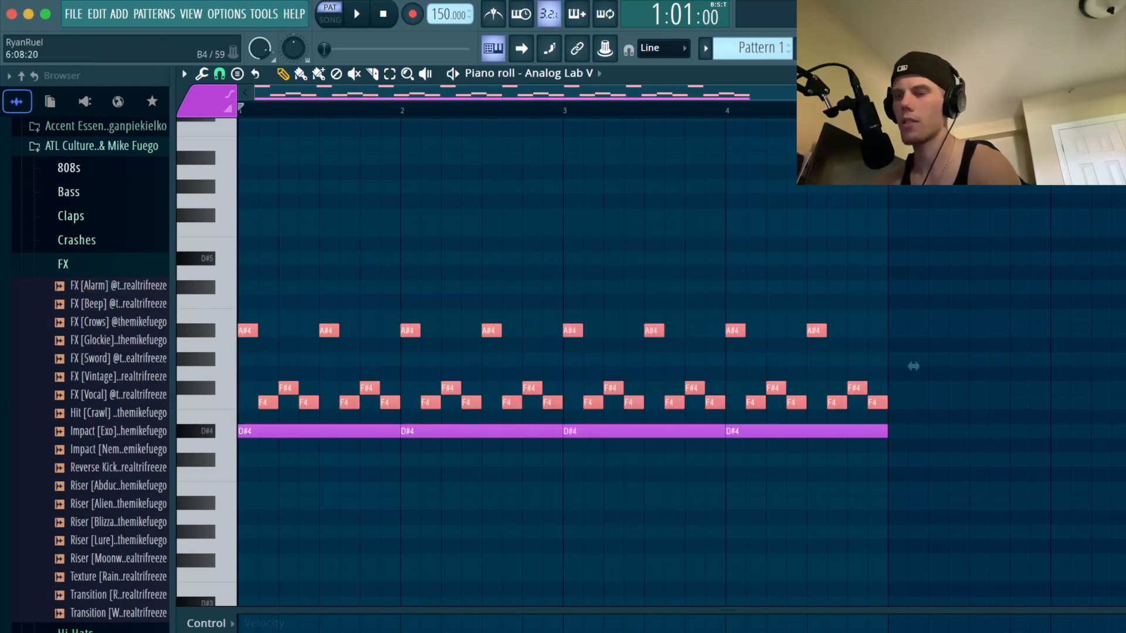
{"action": "key", "text": "ctrl+Up"}
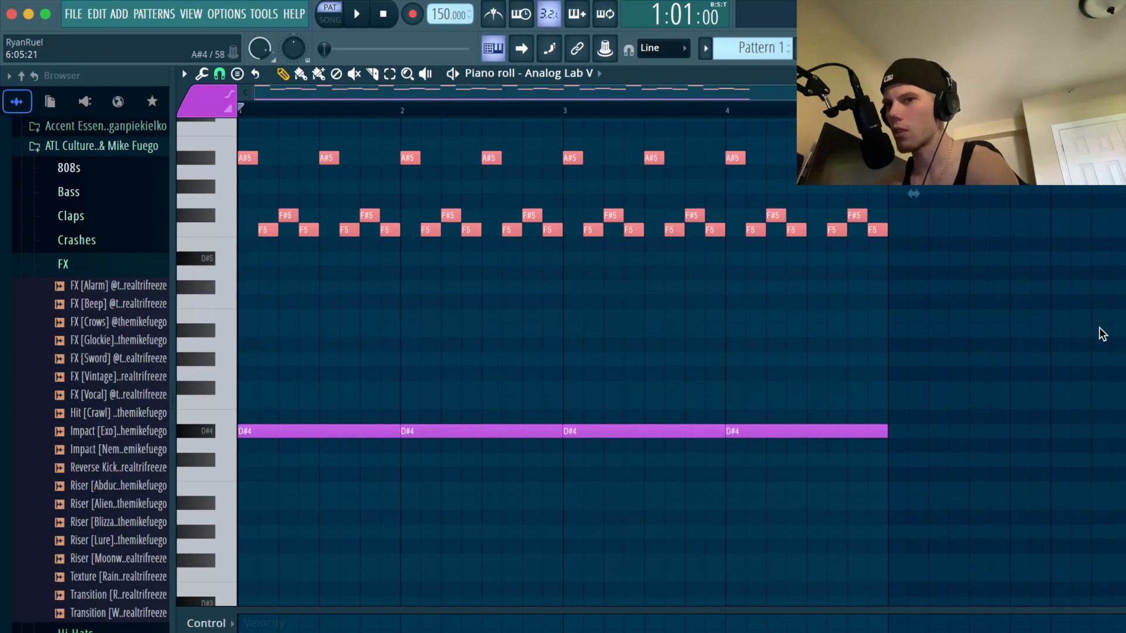
{"action": "key", "text": "space"}
{"action": "key", "text": "ctrl+d"}
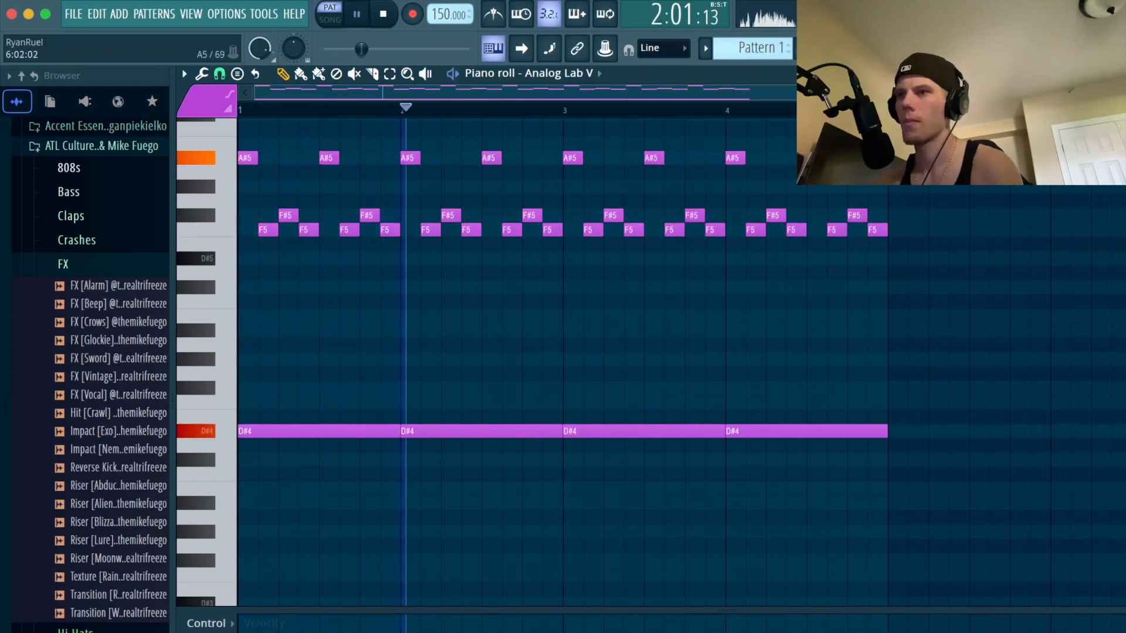
Add an FL Keys channel and open its empty piano roll.
{"action": "key", "text": "F6"}
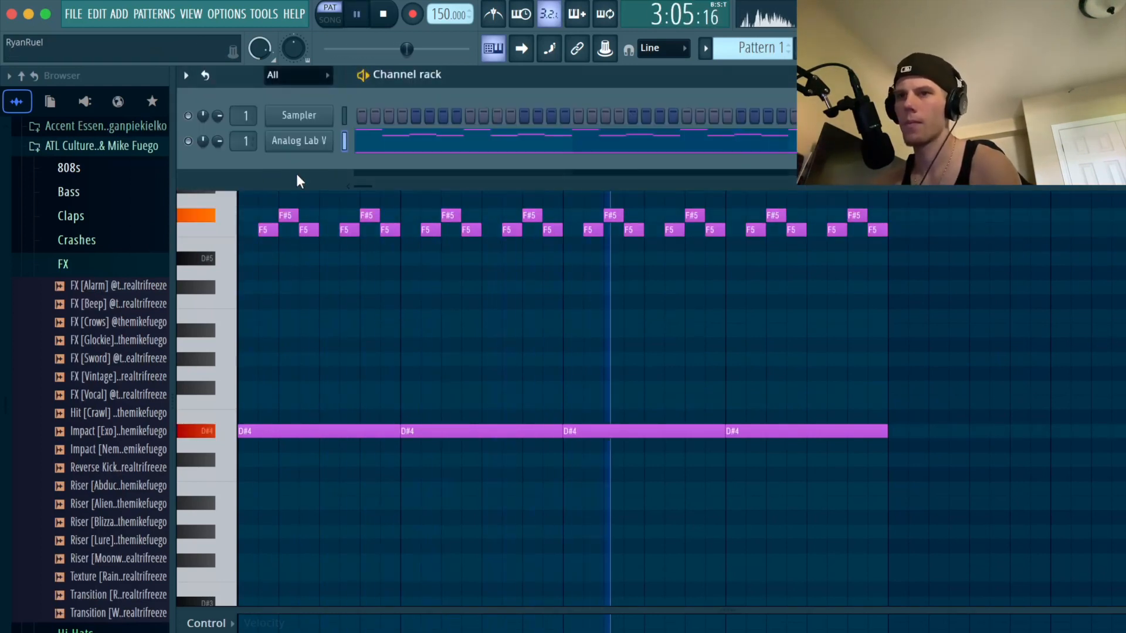
{"action": "left_click", "coordinate": [296, 171]}
{"action": "left_click", "coordinate": [306, 540]}
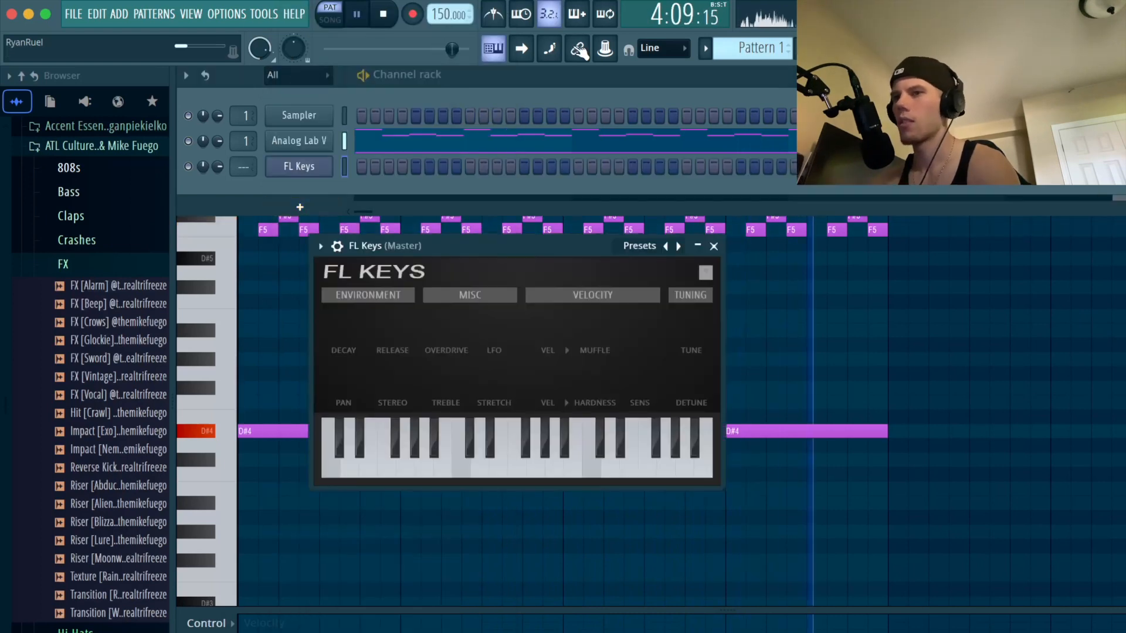
{"action": "left_click", "coordinate": [714, 246]}
{"action": "right_click", "coordinate": [319, 166]}
{"action": "left_click", "coordinate": [392, 170]}
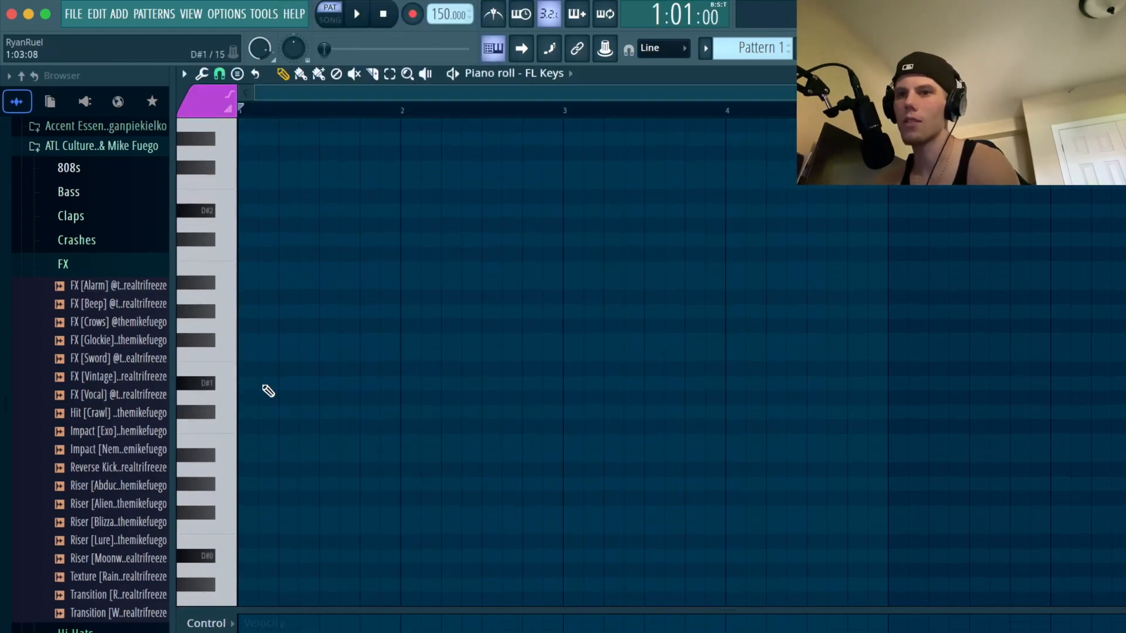
Draw a two-bar D#2 note for FL Keys and duplicate it to fill bars 3 and 4.
{"action": "left_click", "coordinate": [247, 211]}
{"action": "left_click_drag", "start_coordinate": [254, 214], "coordinate": [563, 211]}
{"action": "key", "text": "ctrl+b"}
{"action": "scroll", "coordinate": [661, 315], "scroll_direction": "up", "scroll_amount": 1}
{"action": "scroll", "coordinate": [661, 315], "scroll_direction": "up", "scroll_amount": 5}
{"action": "left_click", "coordinate": [658, 319]}
In the Analog Lab V notes, delete the second and fourth D#4 notes and lengthen the remaining two to two bars each.
{"action": "left_click", "coordinate": [544, 74]}
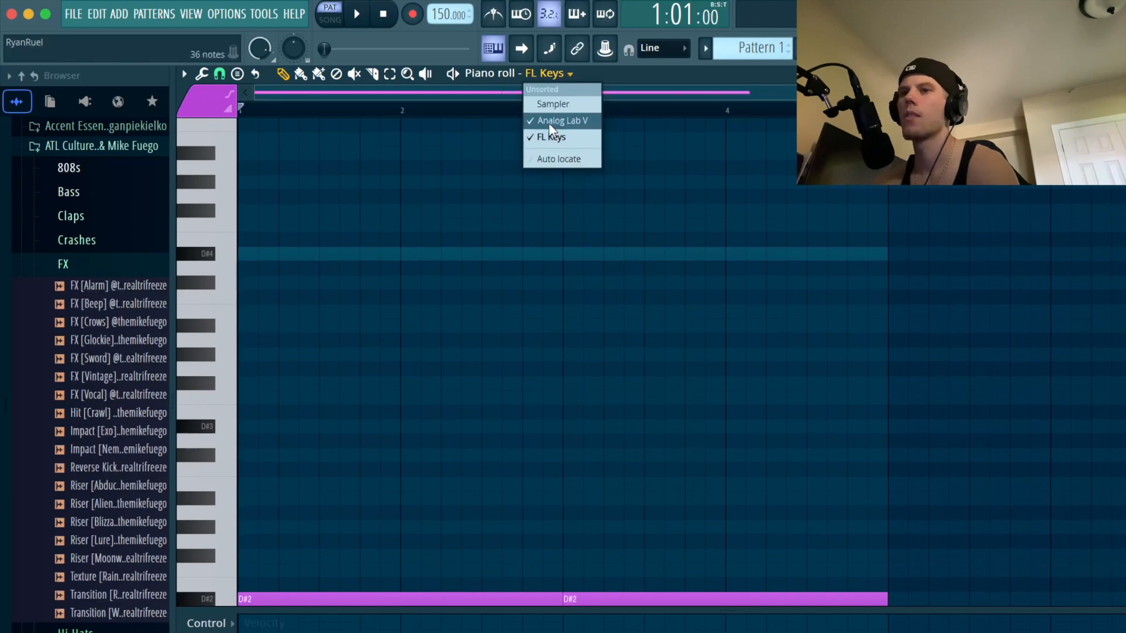
{"action": "left_click", "coordinate": [546, 121]}
{"action": "left_click_drag", "start_coordinate": [470, 298], "coordinate": [471, 178]}
{"action": "key", "text": "Delete"}
{"action": "left_click_drag", "start_coordinate": [806, 298], "coordinate": [809, 180]}
{"action": "key", "text": "Delete"}
{"action": "mouse_move", "coordinate": [847, 355]}
{"action": "left_mouse_down"}
{"action": "mouse_move", "coordinate": [342, 268]}
{"action": "mouse_move", "coordinate": [352, 256]}
{"action": "mouse_move", "coordinate": [572, 256]}
{"action": "left_mouse_up"}
{"action": "left_click", "coordinate": [615, 173]}
{"action": "scroll", "coordinate": [471, 244], "scroll_direction": "up", "scroll_amount": 7}
Play back the pattern to hear the Analog Lab V melody together with the FL Keys notes.
{"action": "key", "text": "space"}
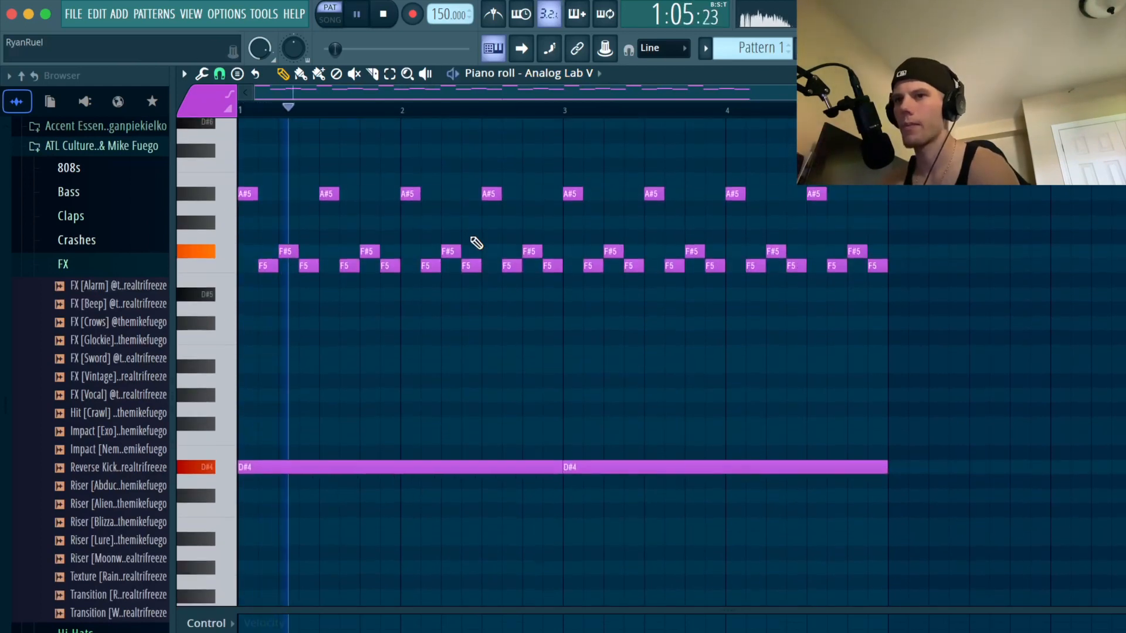
{"action": "key", "text": "F6"}
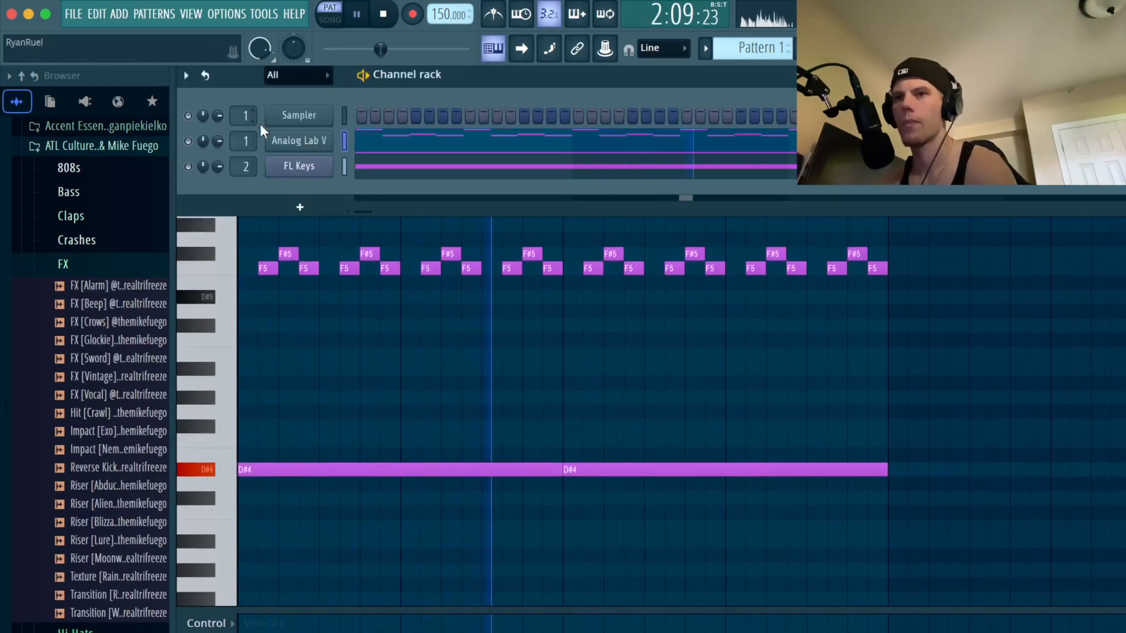
{"action": "key", "text": "F6"}
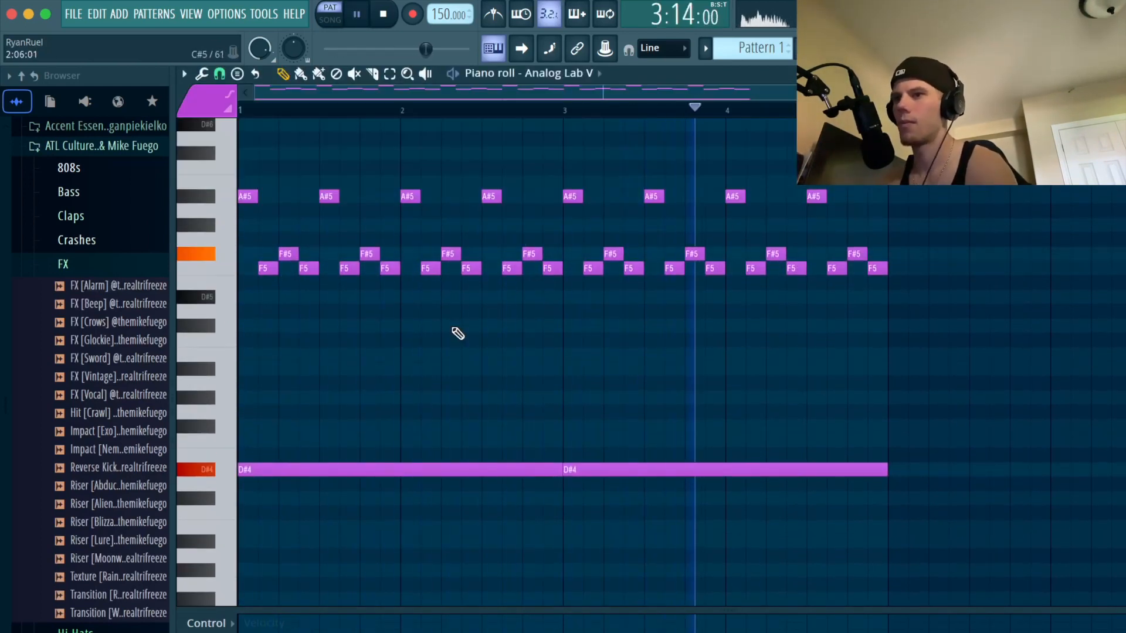
{"action": "key", "text": "space"}
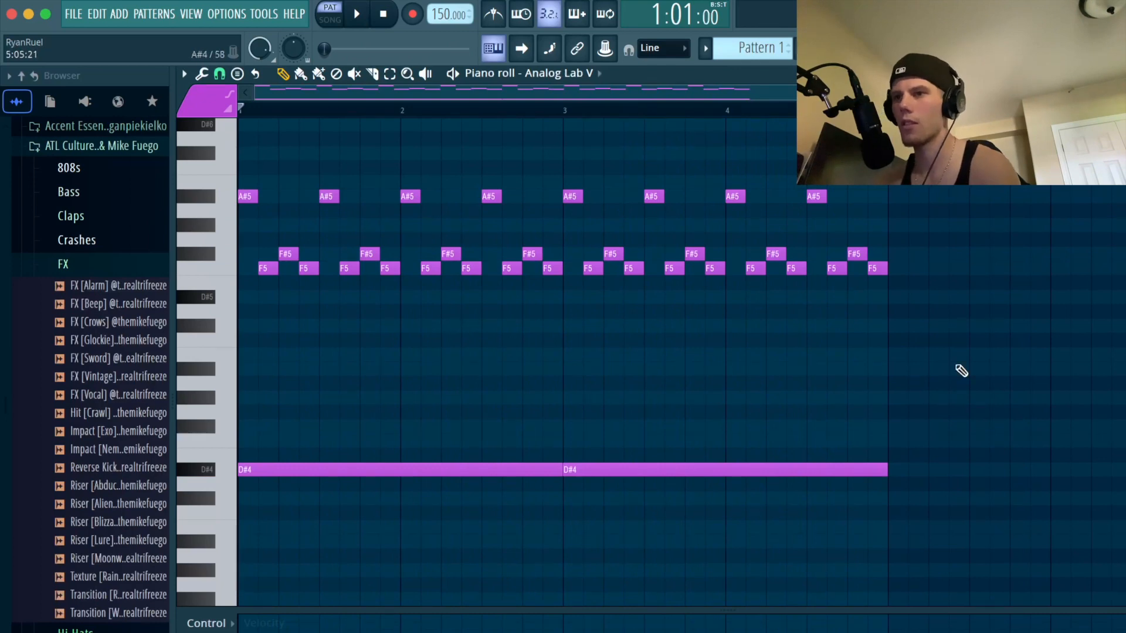
Lower the melody by one octave and delete its F4 and F#4 notes, keeping only the A#4 notes.
{"action": "left_click_drag", "start_coordinate": [985, 364], "coordinate": [286, 174]}
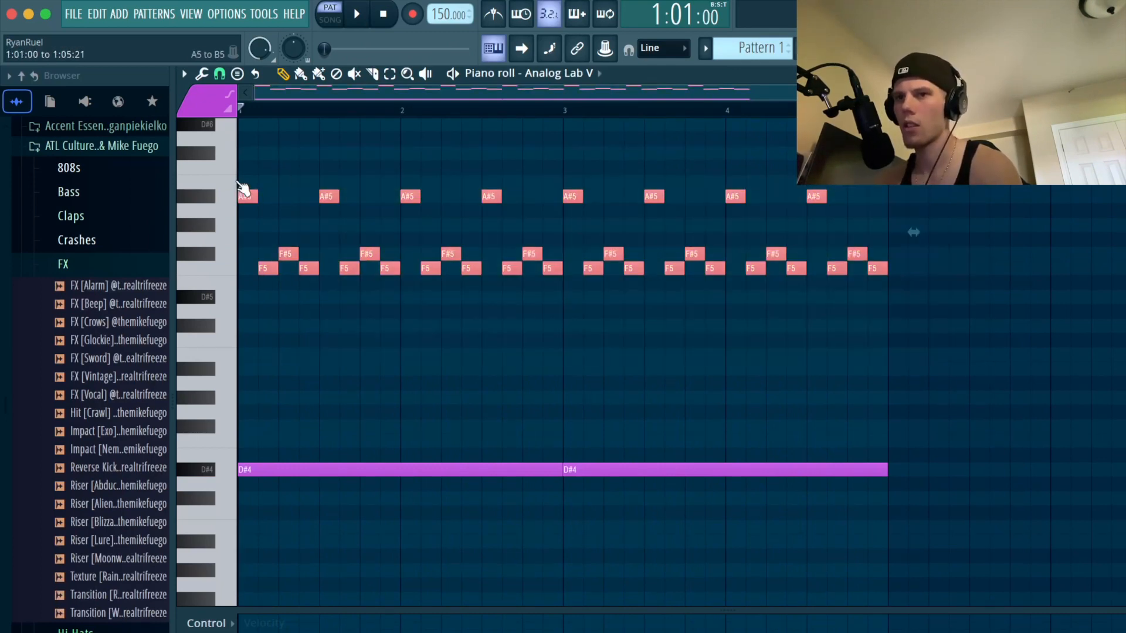
{"action": "key", "text": "ctrl+Down"}
{"action": "key", "text": "ctrl+d"}
{"action": "left_click_drag", "start_coordinate": [935, 458], "coordinate": [170, 394]}
{"action": "key", "text": "Delete"}
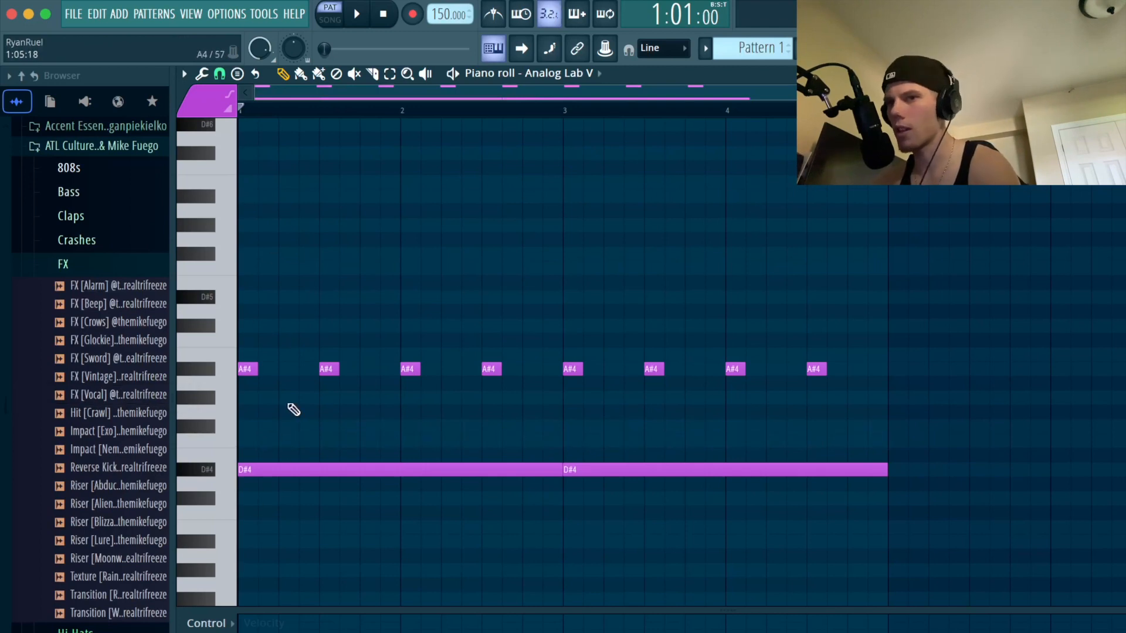
Draw short F4, F#4 and F4 notes directly after the first A#4 in bar 1.
{"action": "left_click", "coordinate": [260, 441]}
{"action": "left_click_drag", "start_coordinate": [581, 440], "coordinate": [285, 451]}
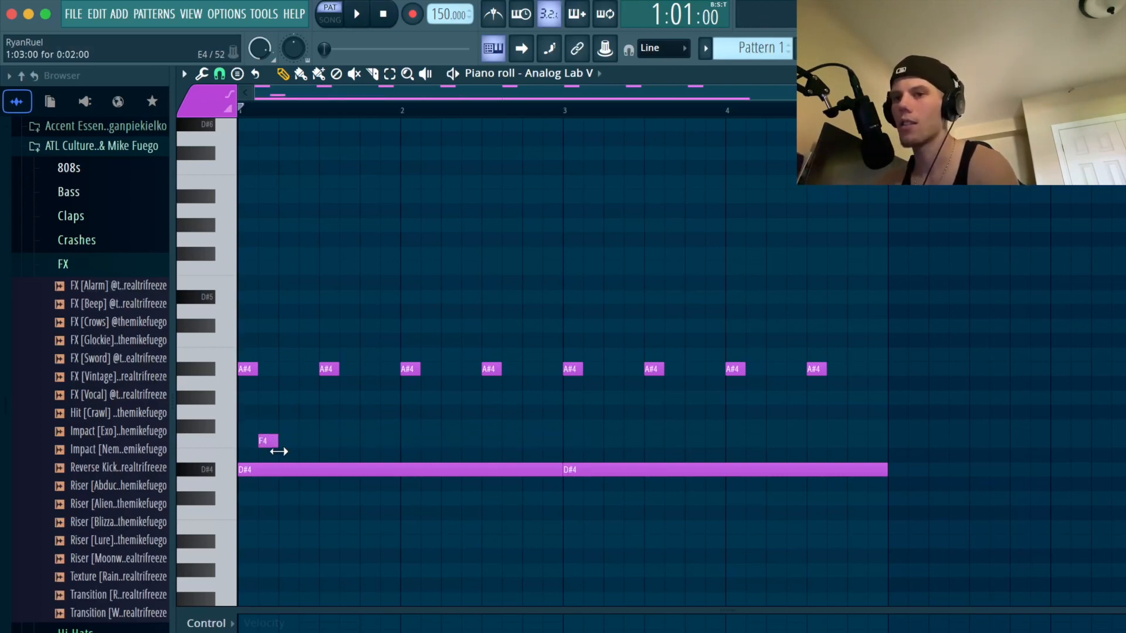
{"action": "left_click", "coordinate": [282, 427]}
{"action": "left_click", "coordinate": [302, 441]}
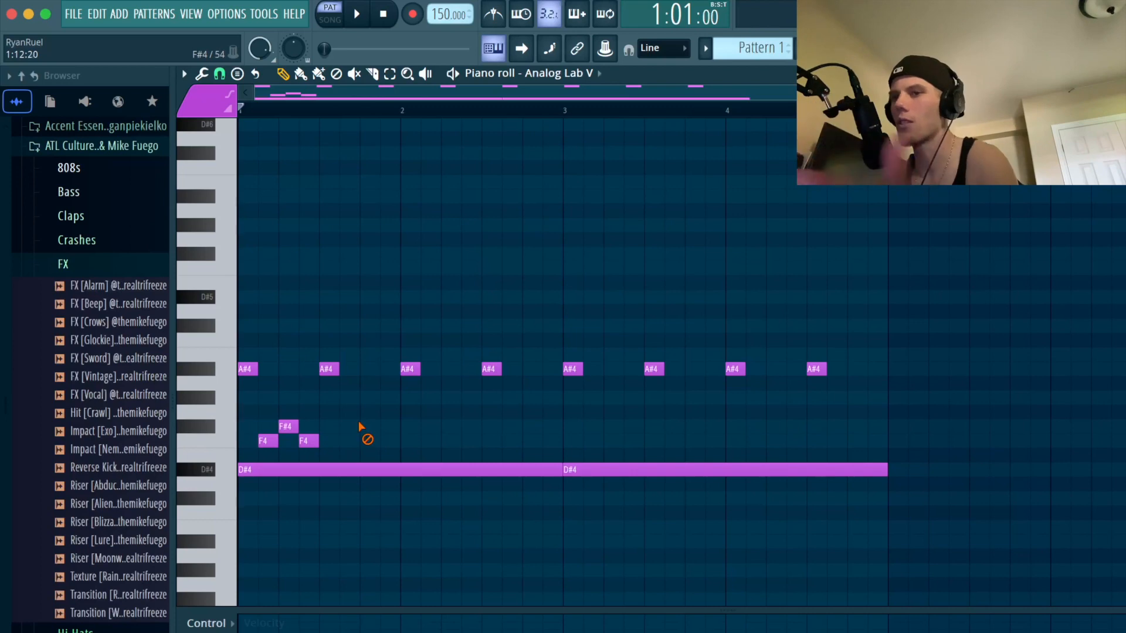
Repeat the F4, F#4, F4 group after every remaining A#4 note across the four bars.
{"action": "mouse_move", "coordinate": [333, 456]}
{"action": "left_mouse_down"}
{"action": "mouse_move", "coordinate": [258, 420]}
{"action": "mouse_move", "coordinate": [356, 437]}
{"action": "left_mouse_up"}
{"action": "left_click", "coordinate": [305, 474]}
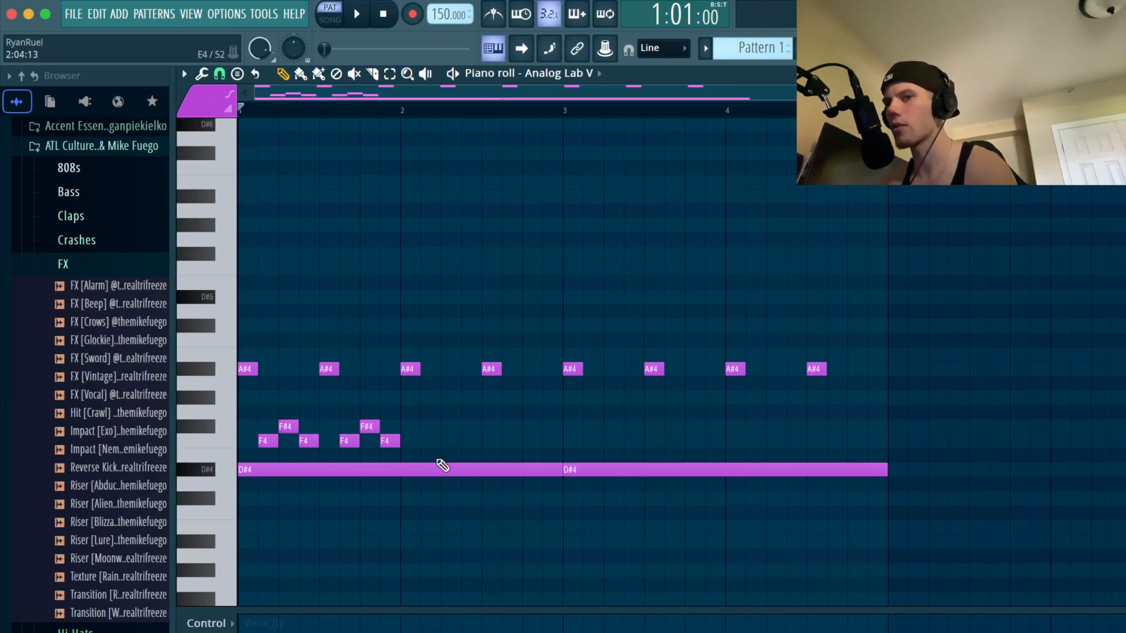
{"action": "mouse_move", "coordinate": [431, 458]}
{"action": "left_mouse_down"}
{"action": "mouse_move", "coordinate": [261, 422]}
{"action": "mouse_move", "coordinate": [457, 439]}
{"action": "mouse_move", "coordinate": [434, 440]}
{"action": "mouse_move", "coordinate": [764, 444]}
{"action": "left_mouse_up"}
{"action": "left_click", "coordinate": [768, 405], "text": "super"}
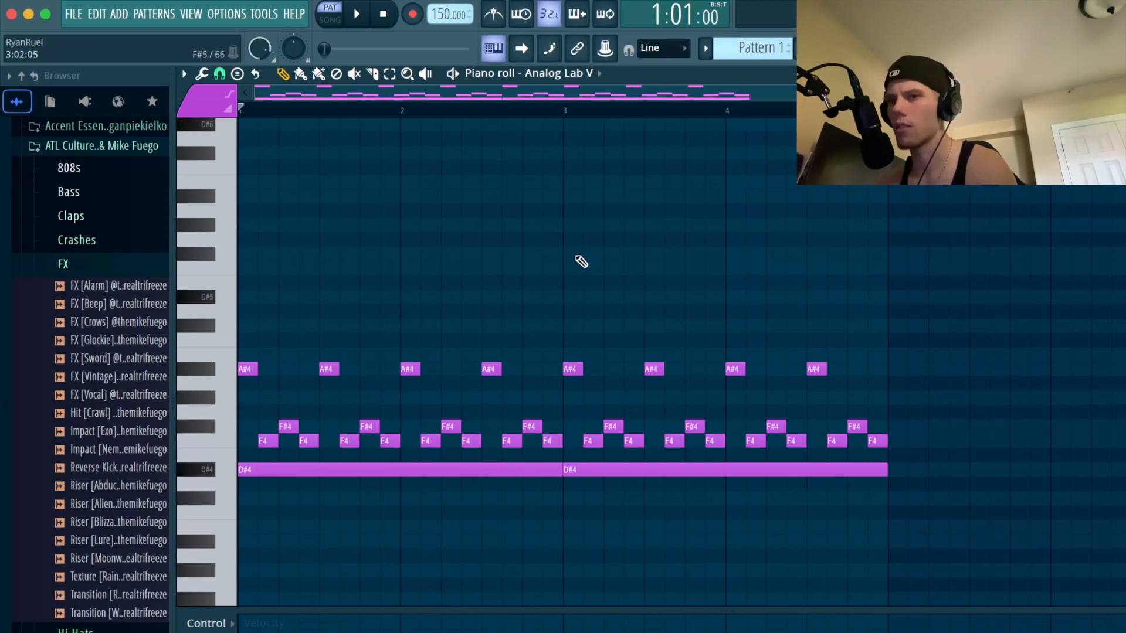
Play the rebuilt melody and raise its A#4, F4 and F#4 notes by one octave.
{"action": "key", "text": "space"}
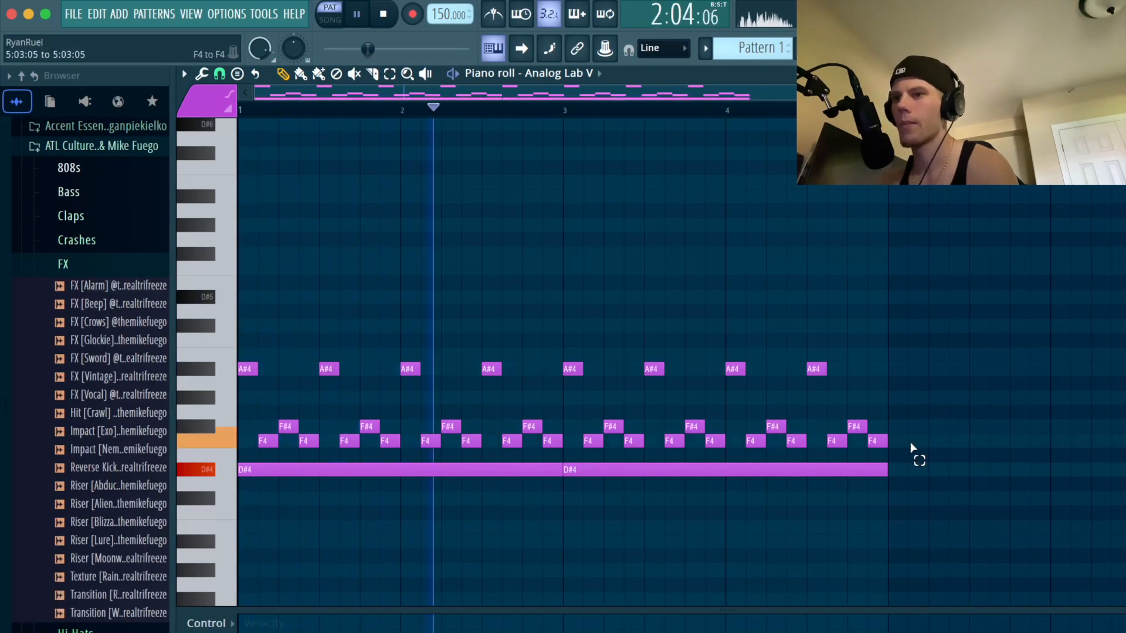
{"action": "left_click_drag", "start_coordinate": [917, 450], "coordinate": [70, 246]}
{"action": "key", "text": "super+Up"}
{"action": "key", "text": "space"}
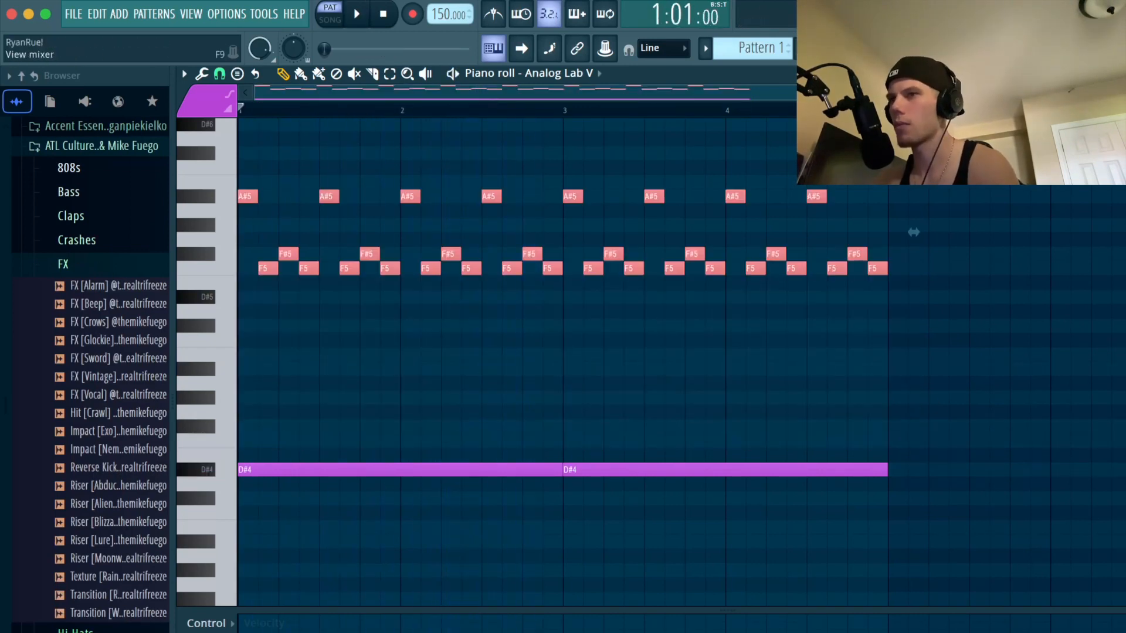
Add an Omnisphere channel and move its plugin window up so the patch browser is fully accessible.
{"action": "key", "text": "F6"}
{"action": "left_click", "coordinate": [300, 207]}
{"action": "left_click", "coordinate": [331, 191]}
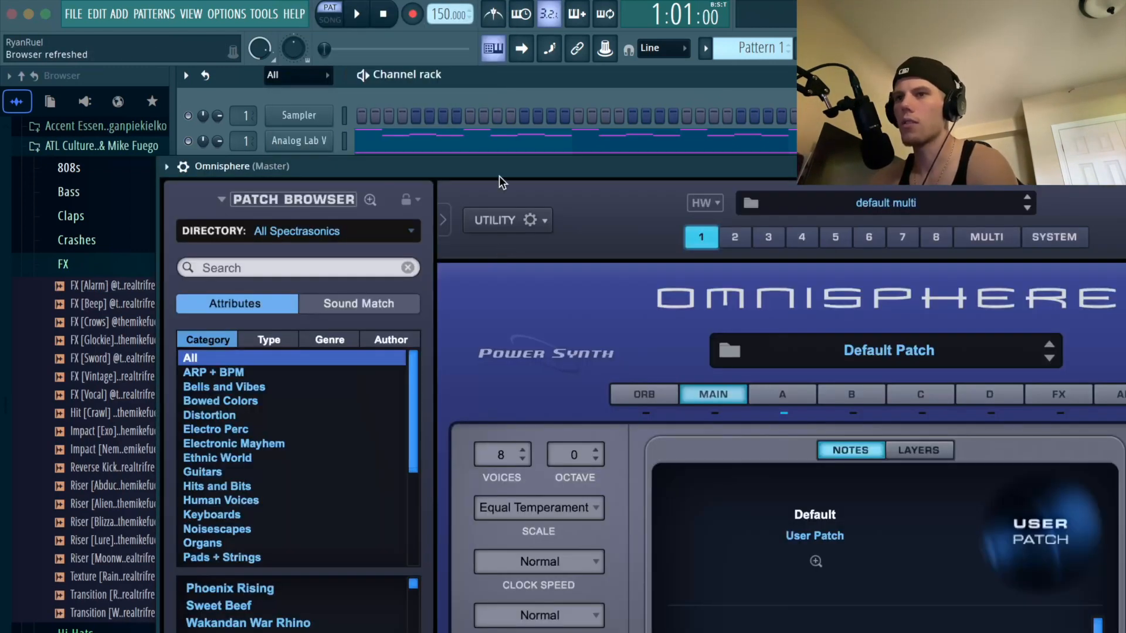
{"action": "left_click_drag", "start_coordinate": [499, 176], "coordinate": [489, 17]}
Load the Growler Moog Bass patch from Omnisphere's Synth Bass category and close the plugin window.
{"action": "scroll", "coordinate": [245, 329], "scroll_direction": "down", "scroll_amount": 2}
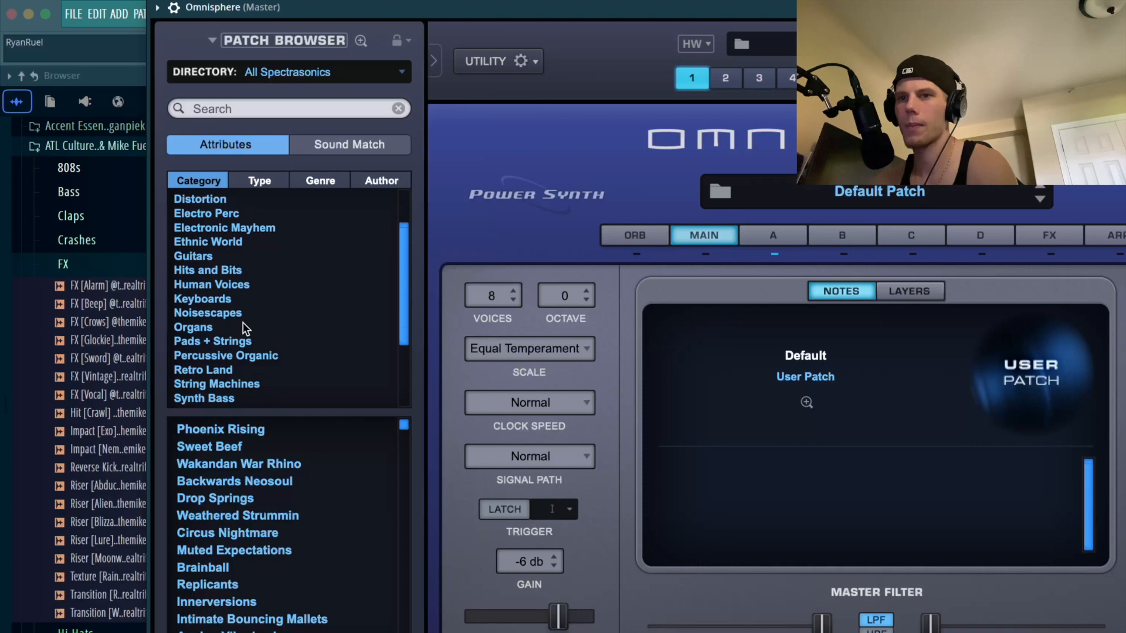
{"action": "scroll", "coordinate": [230, 402], "scroll_direction": "down", "scroll_amount": 1}
{"action": "left_click", "coordinate": [230, 403]}
{"action": "left_click", "coordinate": [231, 384]}
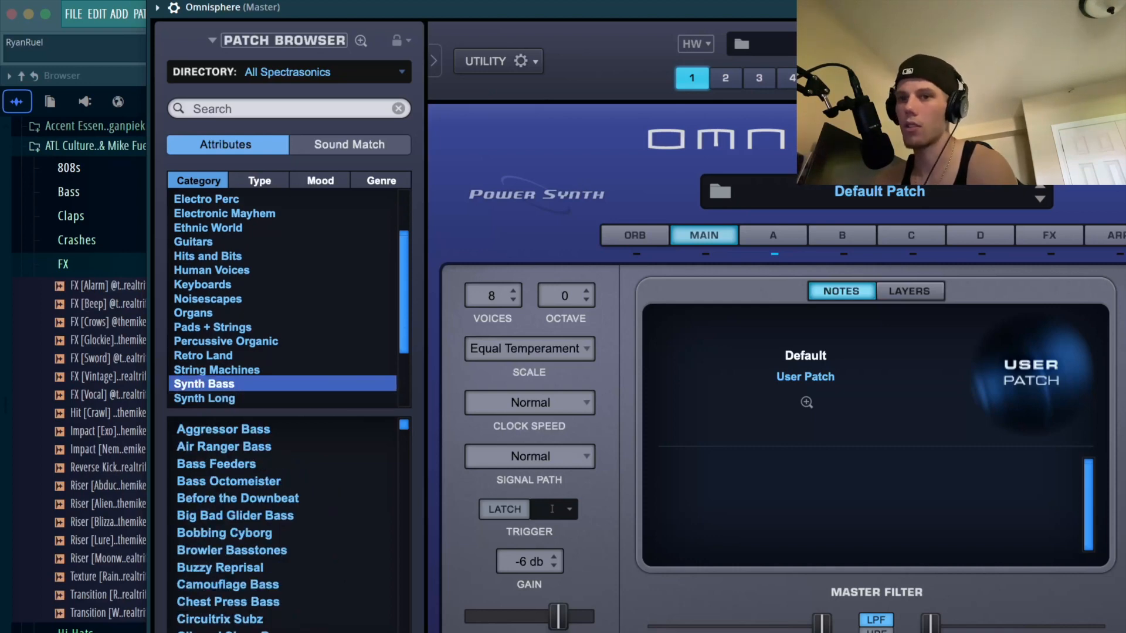
{"action": "left_click", "coordinate": [261, 431]}
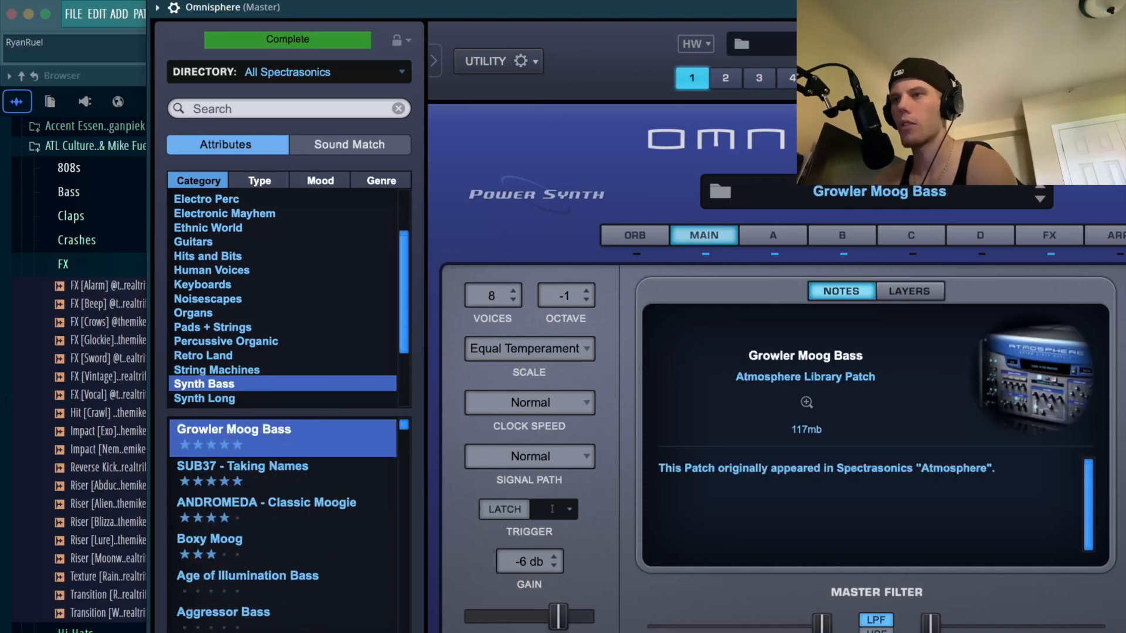
{"action": "left_click_drag", "start_coordinate": [1032, 7], "coordinate": [855, 28]}
{"action": "left_click", "coordinate": [1112, 27]}
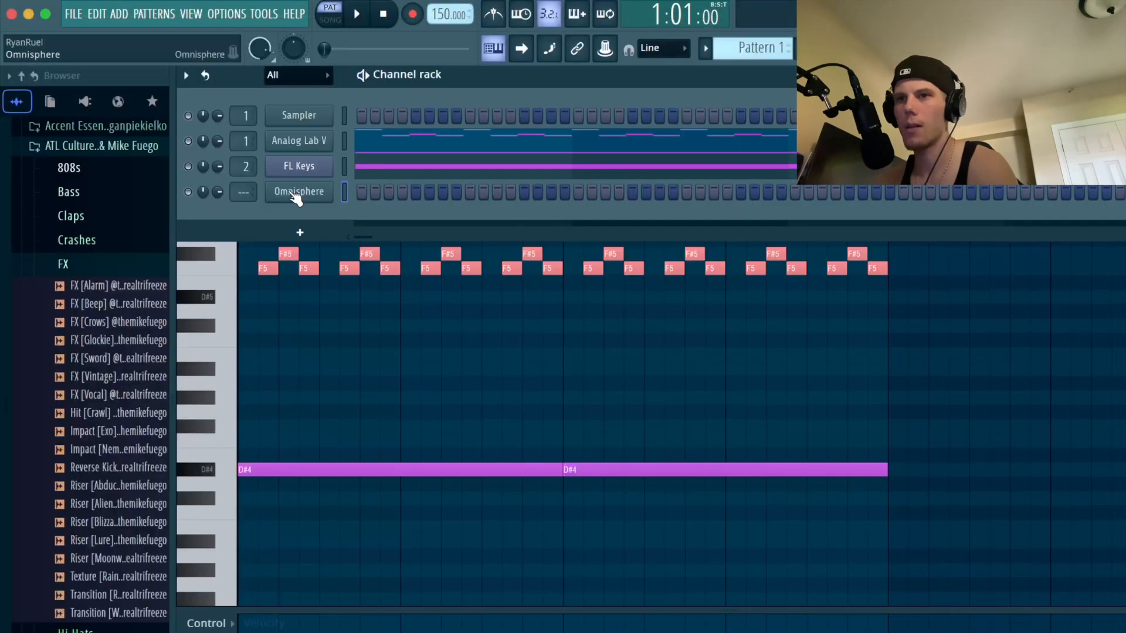
Route the Omnisphere channel to mixer track 3 and open its piano roll.
{"action": "double_click", "coordinate": [241, 191]}
{"action": "right_click", "coordinate": [277, 195]}
{"action": "left_click", "coordinate": [363, 191]}
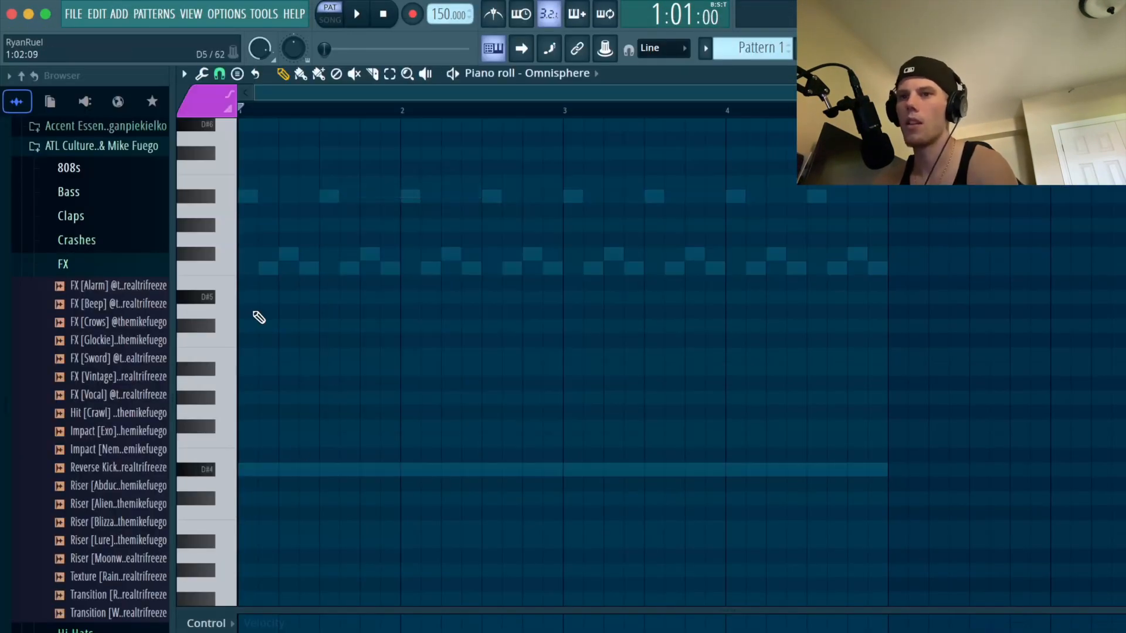
Draw a two-bar D#4 note for Omnisphere and duplicate it to cover all four bars.
{"action": "left_click", "coordinate": [271, 470]}
{"action": "left_click_drag", "start_coordinate": [261, 470], "coordinate": [553, 450]}
{"action": "key", "text": "ctrl+b"}
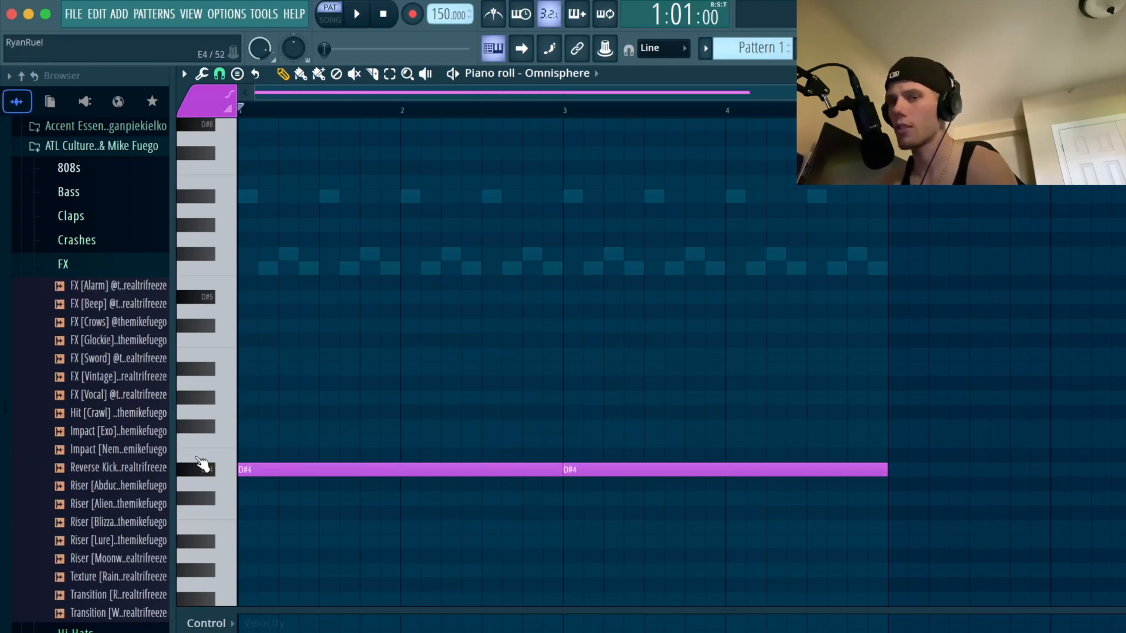
Add a Nexus channel and list the presets in its Pads category.
{"action": "key", "text": "F6"}
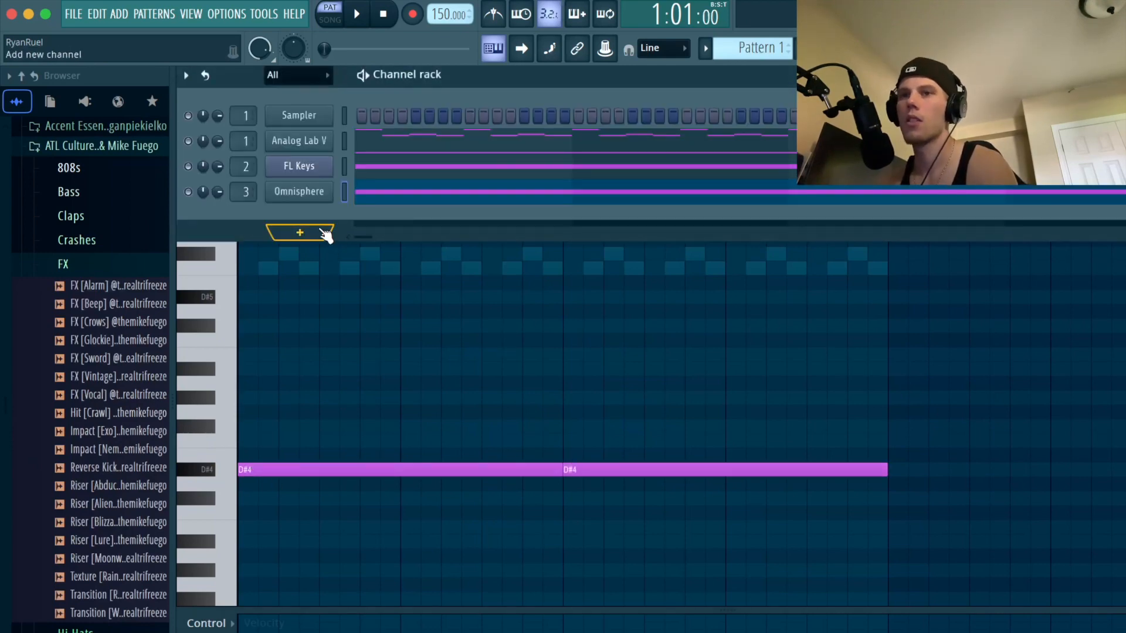
{"action": "left_click", "coordinate": [317, 231]}
{"action": "left_click", "coordinate": [337, 174]}
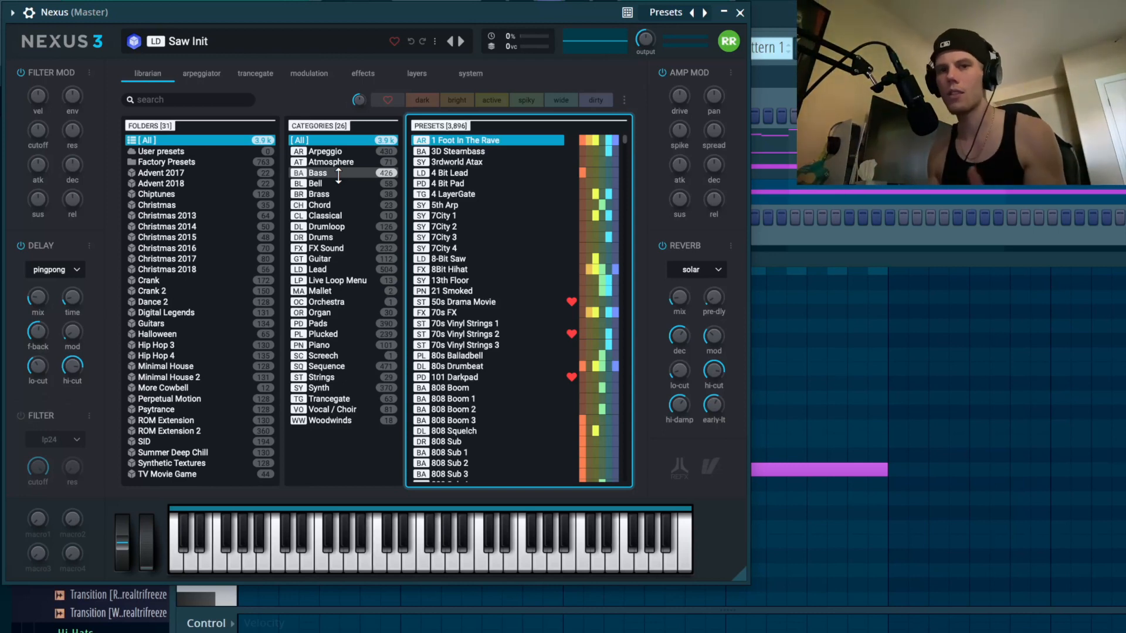
{"action": "left_click", "coordinate": [319, 324]}
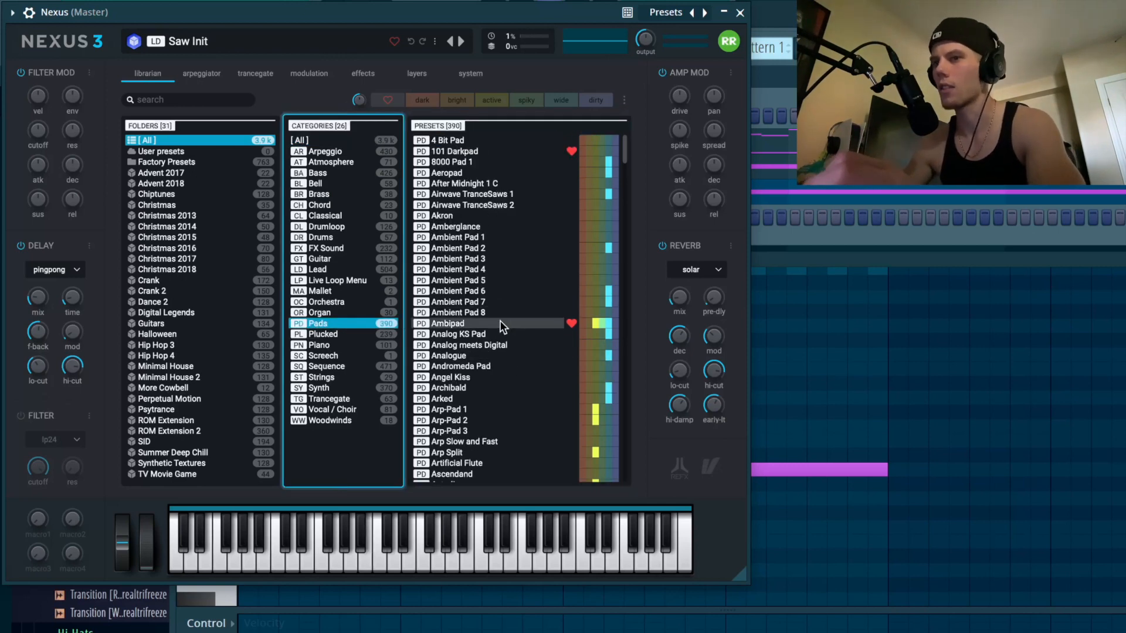
Audition Nexus pad presets, choose Halcyon and close the plugin window.
{"action": "left_click", "coordinate": [477, 151]}
{"action": "left_click", "coordinate": [485, 389]}
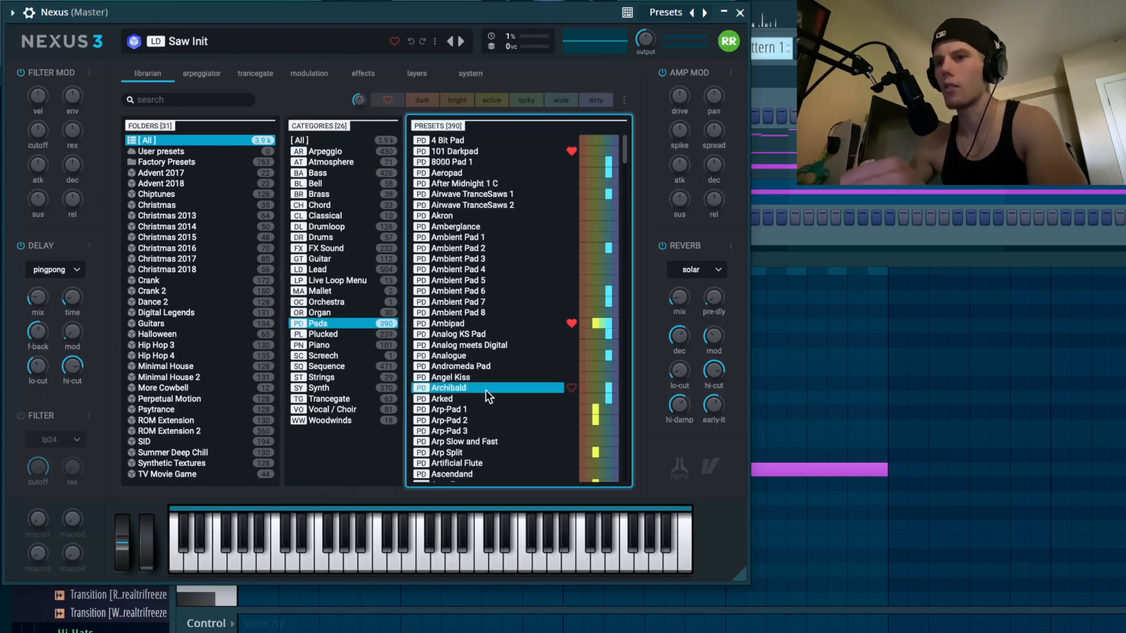
{"action": "left_click", "coordinate": [483, 405]}
{"action": "scroll", "coordinate": [492, 388], "scroll_direction": "down", "scroll_amount": 4}
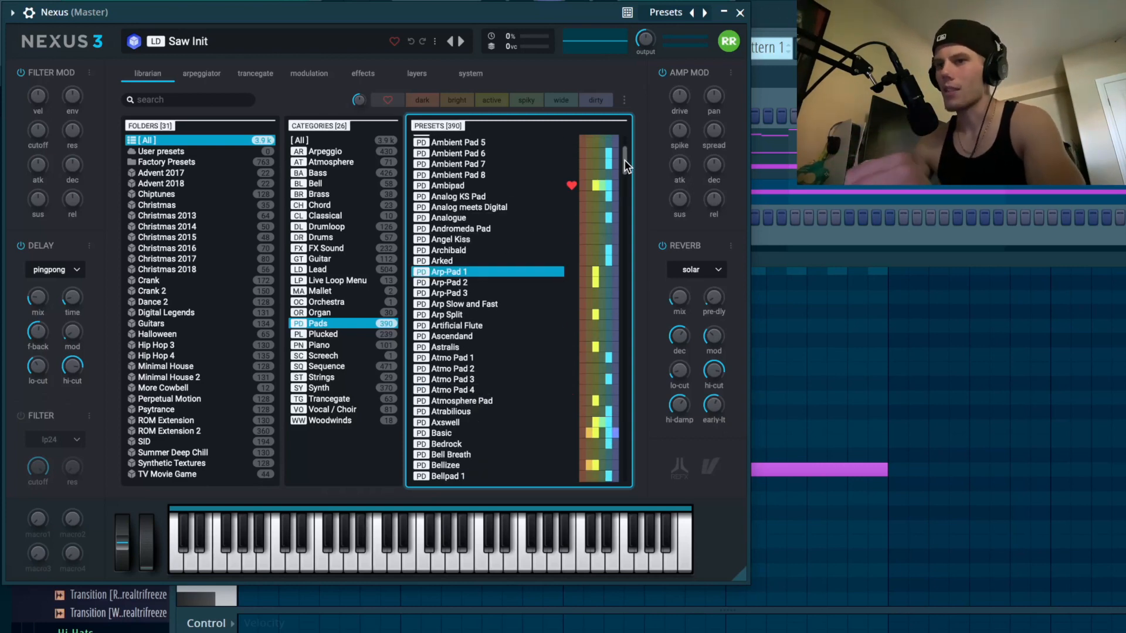
{"action": "scroll", "coordinate": [627, 166], "scroll_direction": "down", "scroll_amount": 10}
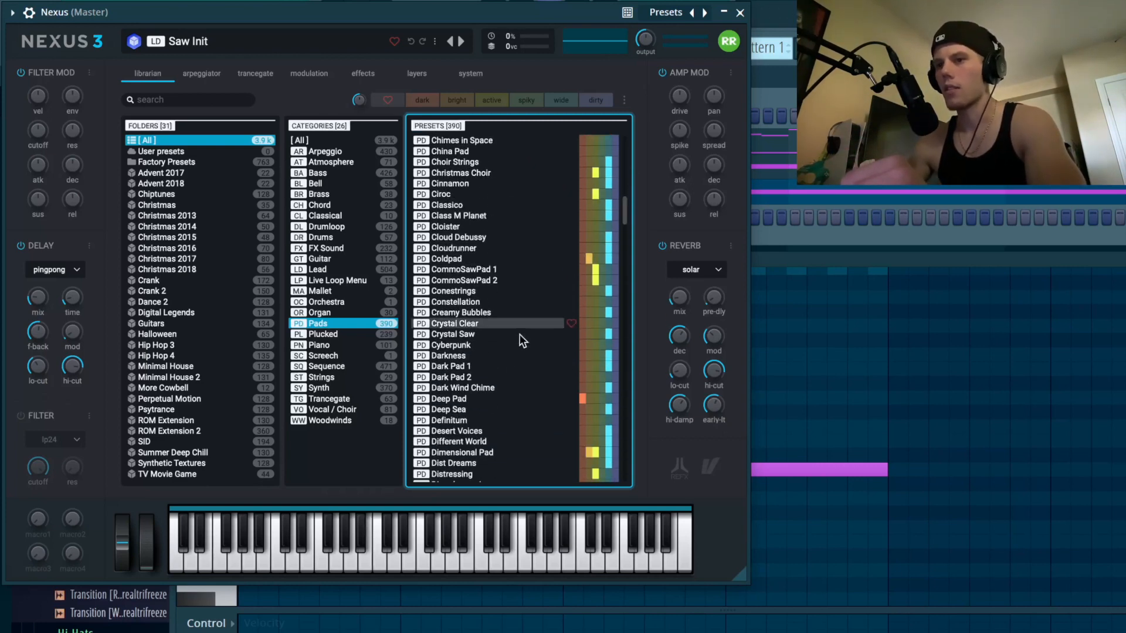
{"action": "scroll", "coordinate": [520, 334], "scroll_direction": "down", "scroll_amount": 10}
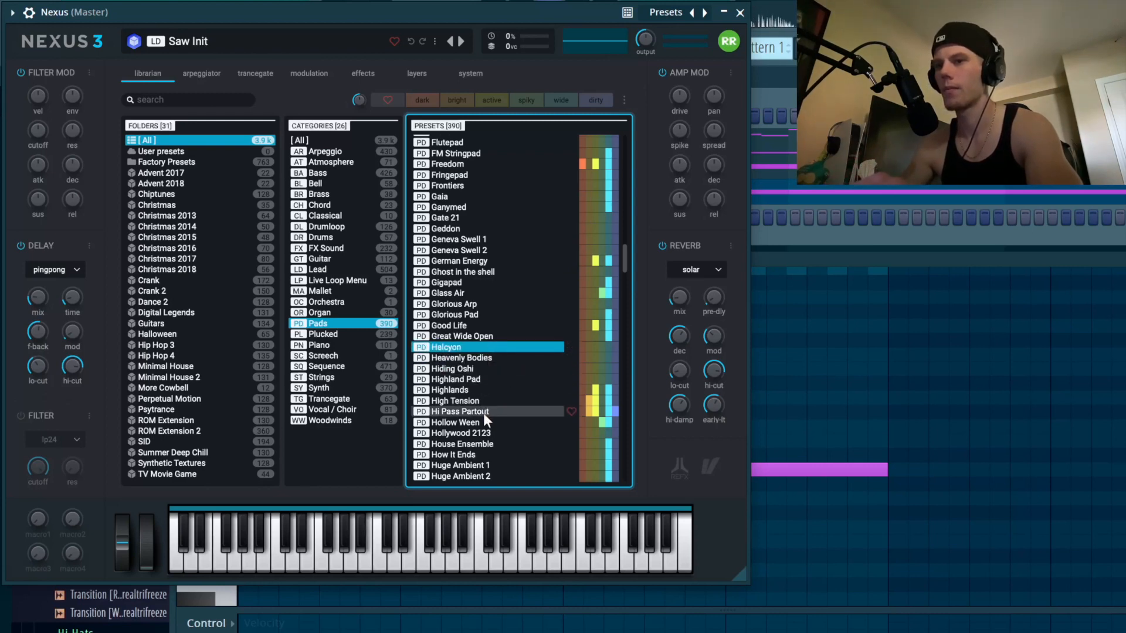
{"action": "left_click", "coordinate": [487, 346]}
{"action": "key", "text": "Escape"}
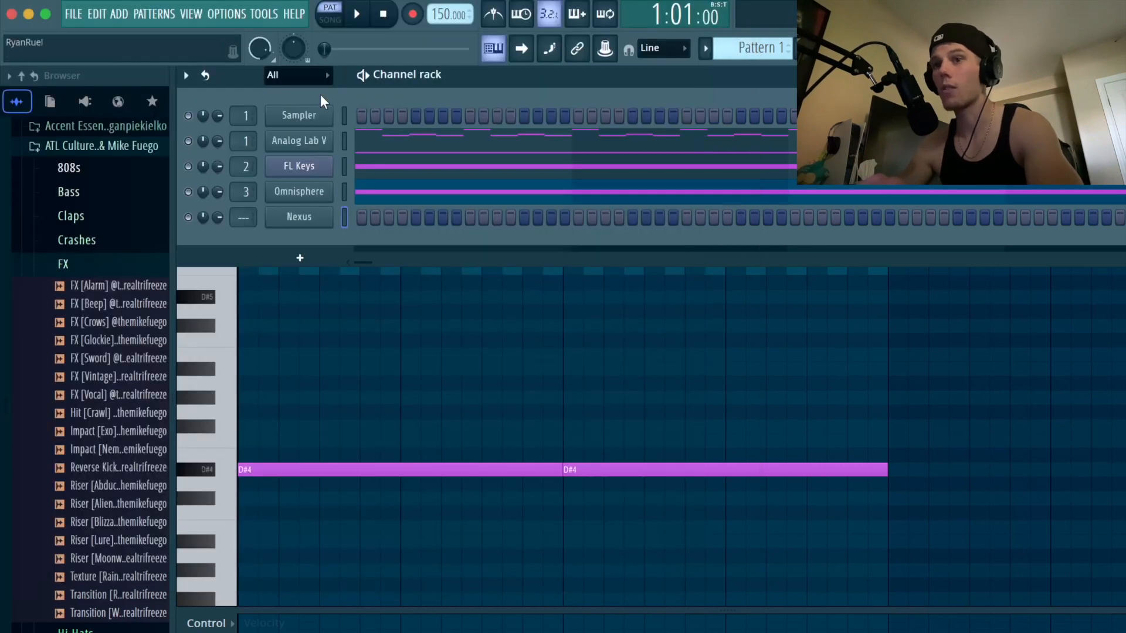
Paste the Analog Lab V melody into the Nexus channel, play it and open the Nexus piano roll.
{"action": "left_click", "coordinate": [344, 217]}
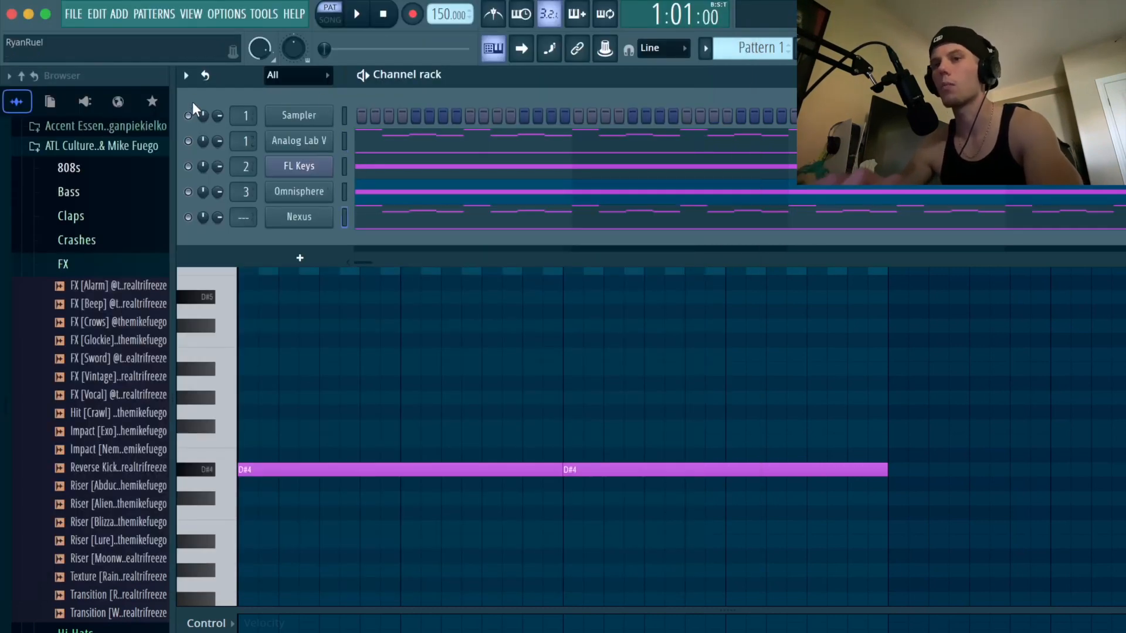
{"action": "key", "text": "space"}
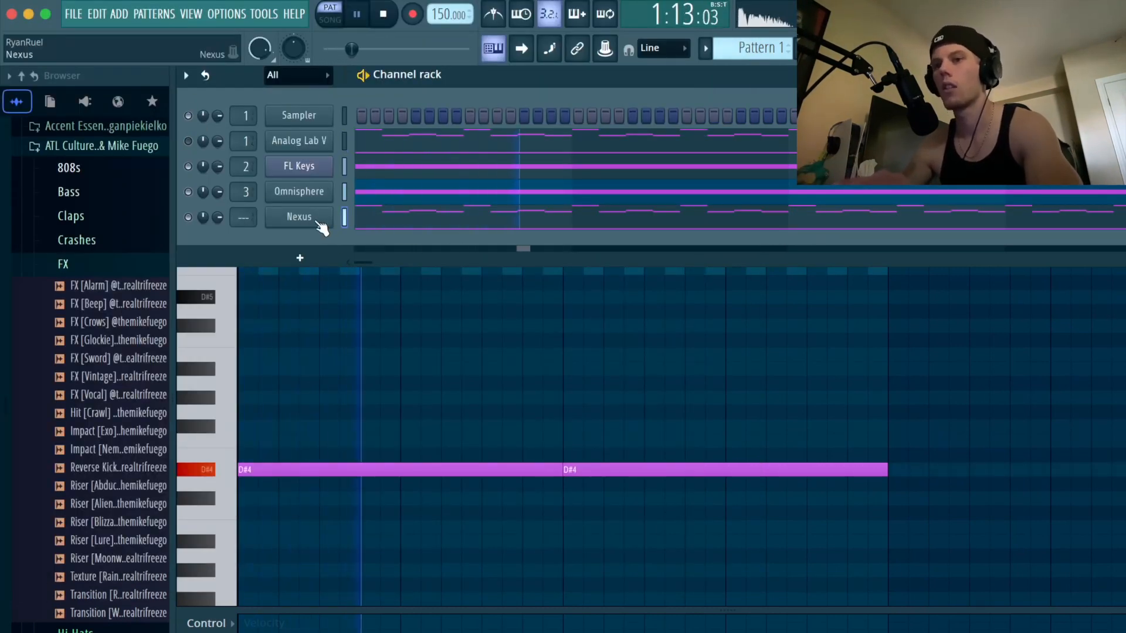
{"action": "right_click", "coordinate": [320, 220]}
{"action": "left_click", "coordinate": [361, 217]}
{"action": "key", "text": "space"}
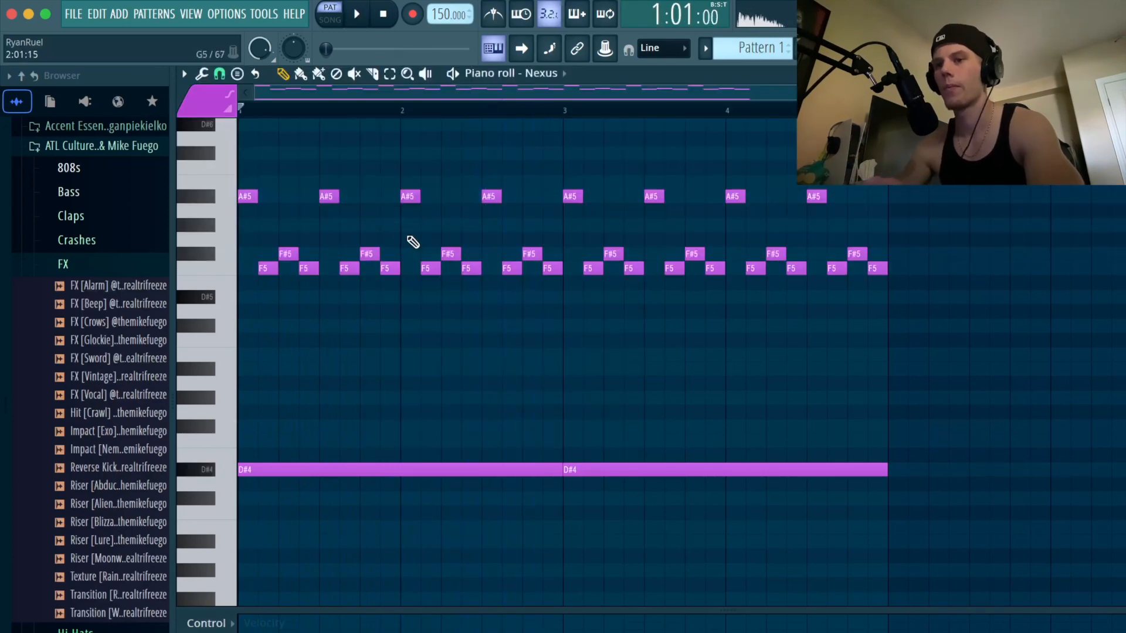
Transpose all Nexus notes up one octave and play the pattern to check the result.
{"action": "key", "text": "ctrl+Up"}
{"action": "key", "text": "space"}
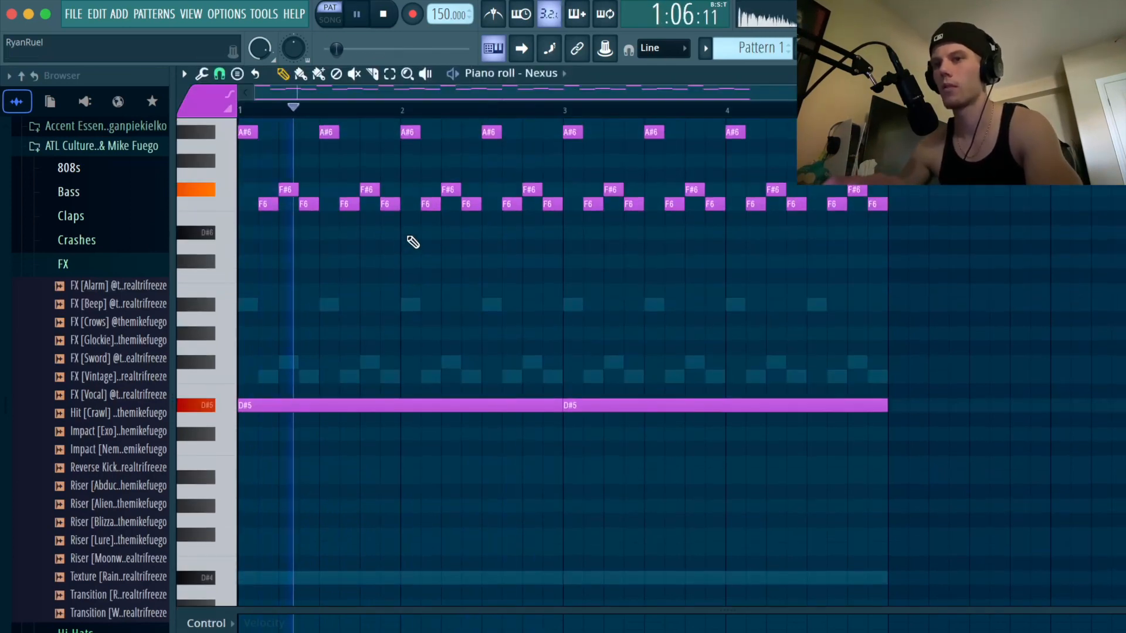
{"action": "key", "text": "F6"}
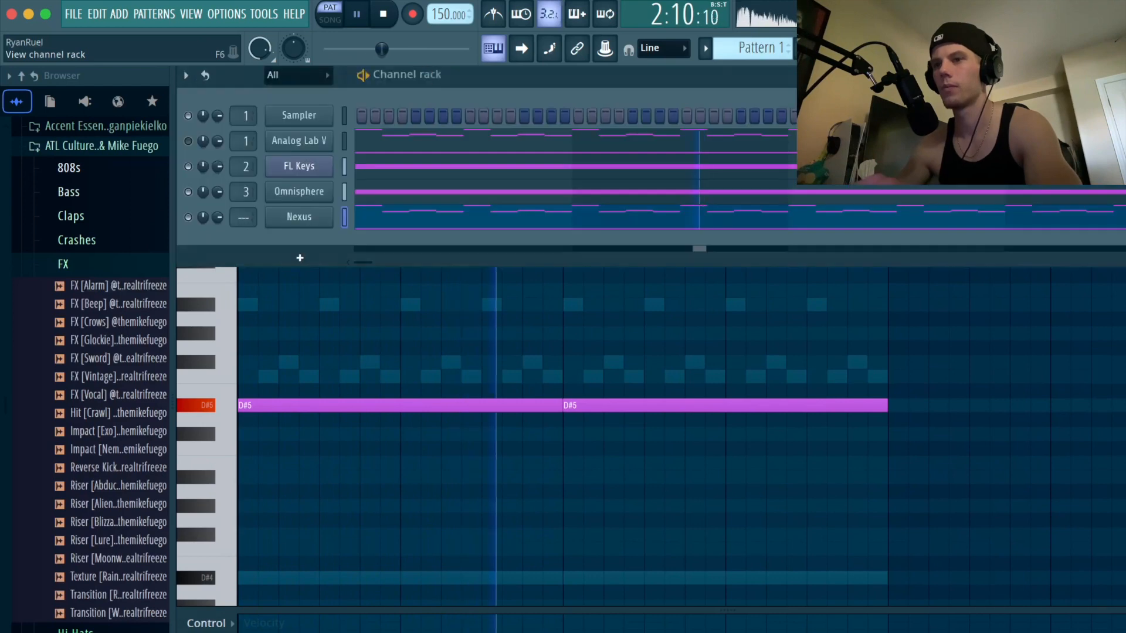
{"action": "key", "text": "F6"}
{"action": "key", "text": "space"}
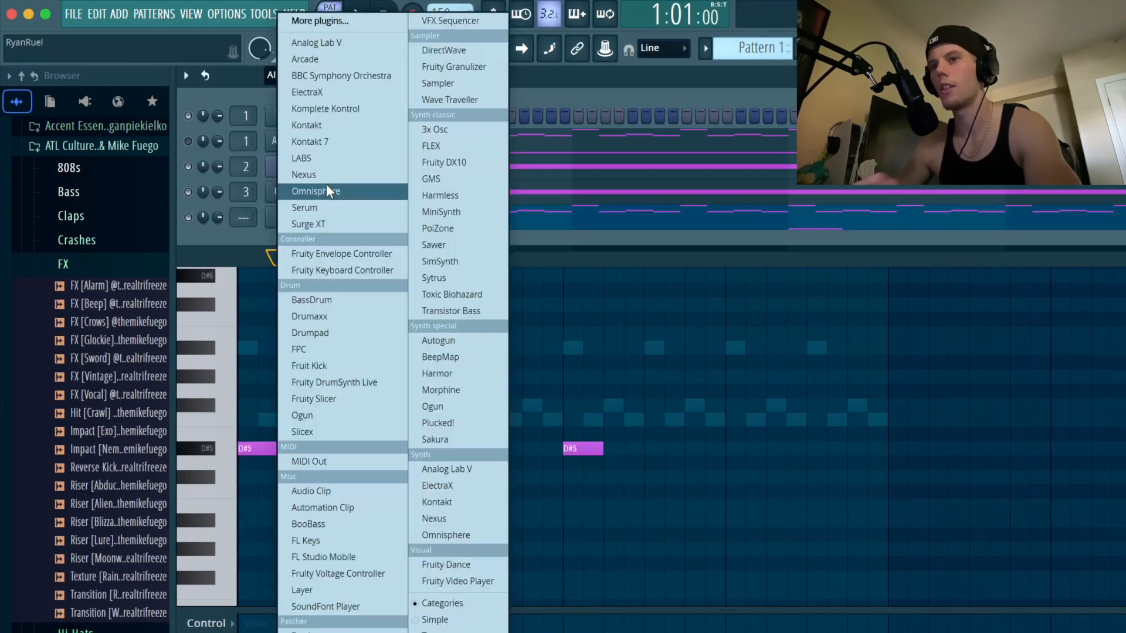
Add a second Nexus channel, load Dark Cellos from the Strings category and close the plugin window.
{"action": "left_click", "coordinate": [330, 178]}
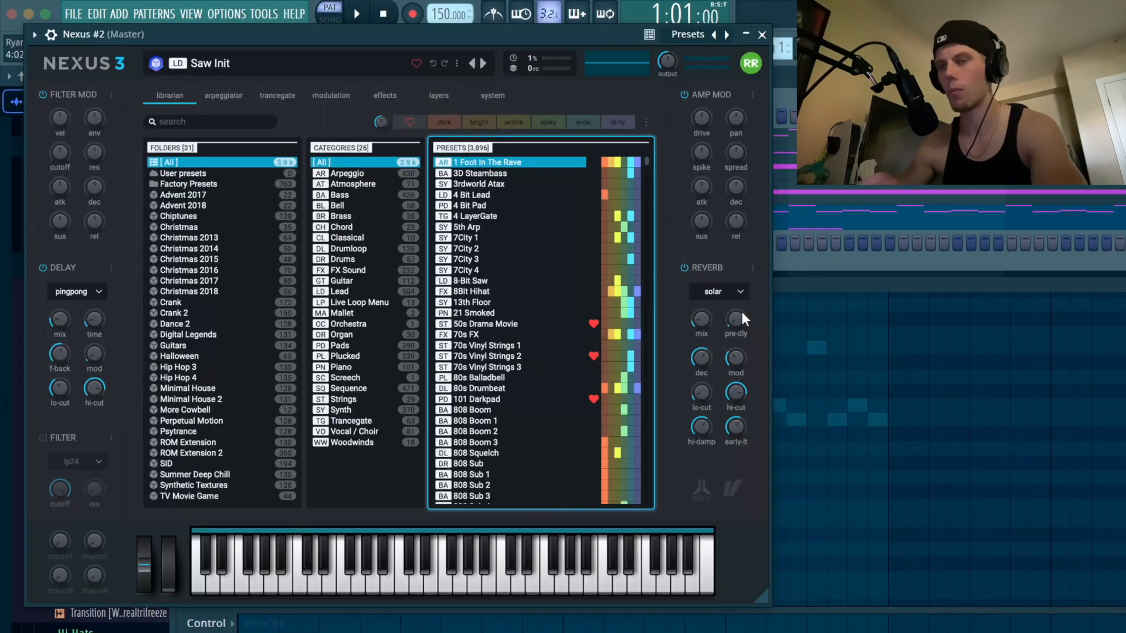
{"action": "left_click", "coordinate": [352, 400]}
{"action": "left_click", "coordinate": [515, 194]}
{"action": "left_click", "coordinate": [519, 183]}
{"action": "left_click", "coordinate": [521, 174]}
{"action": "left_click", "coordinate": [522, 164]}
{"action": "left_click", "coordinate": [537, 267]}
{"action": "left_click", "coordinate": [522, 292]}
{"action": "left_click", "coordinate": [524, 269]}
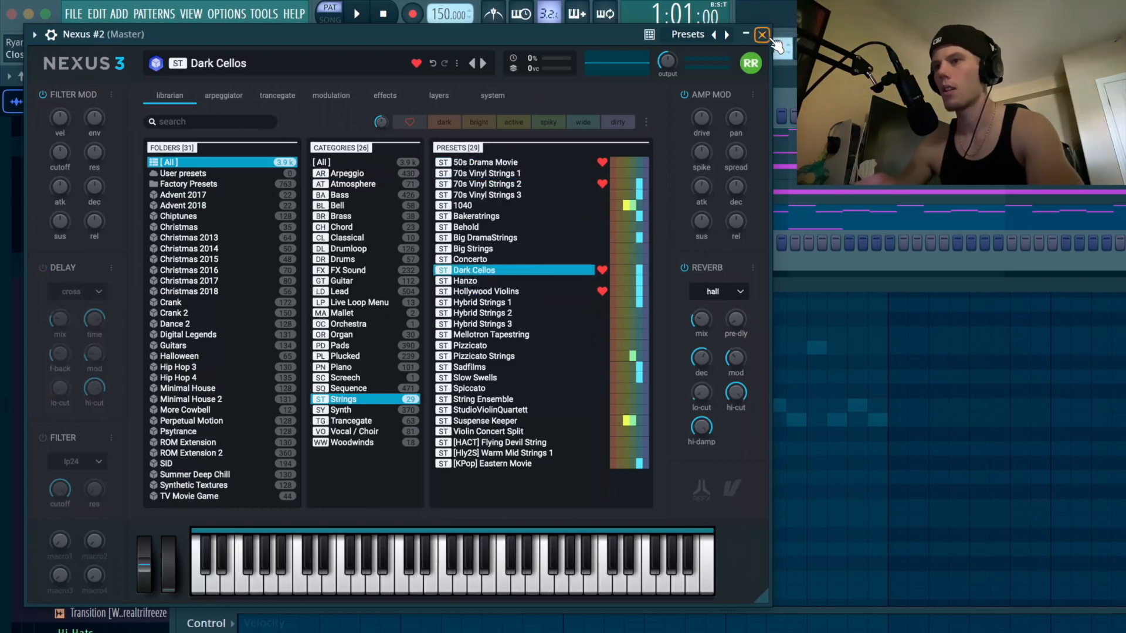
{"action": "left_click", "coordinate": [762, 34]}
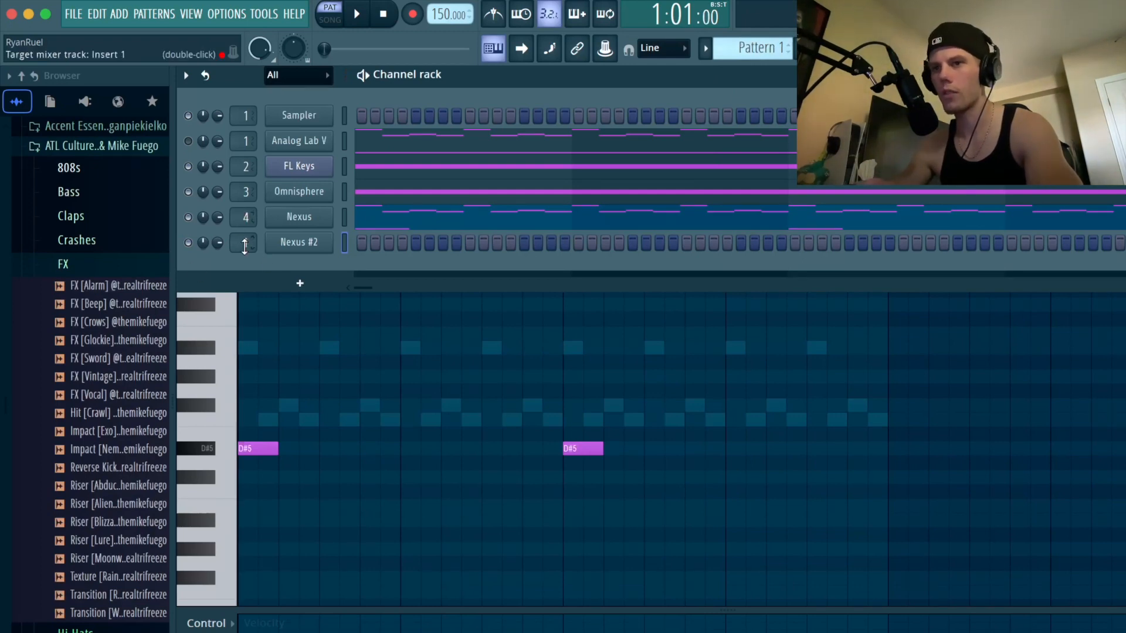
Route the Nexus #2 channel to mixer track 5 and open its piano roll.
{"action": "left_click_drag", "start_coordinate": [237, 245], "coordinate": [237, 239]}
{"action": "right_click", "coordinate": [331, 242]}
{"action": "left_click", "coordinate": [361, 239]}
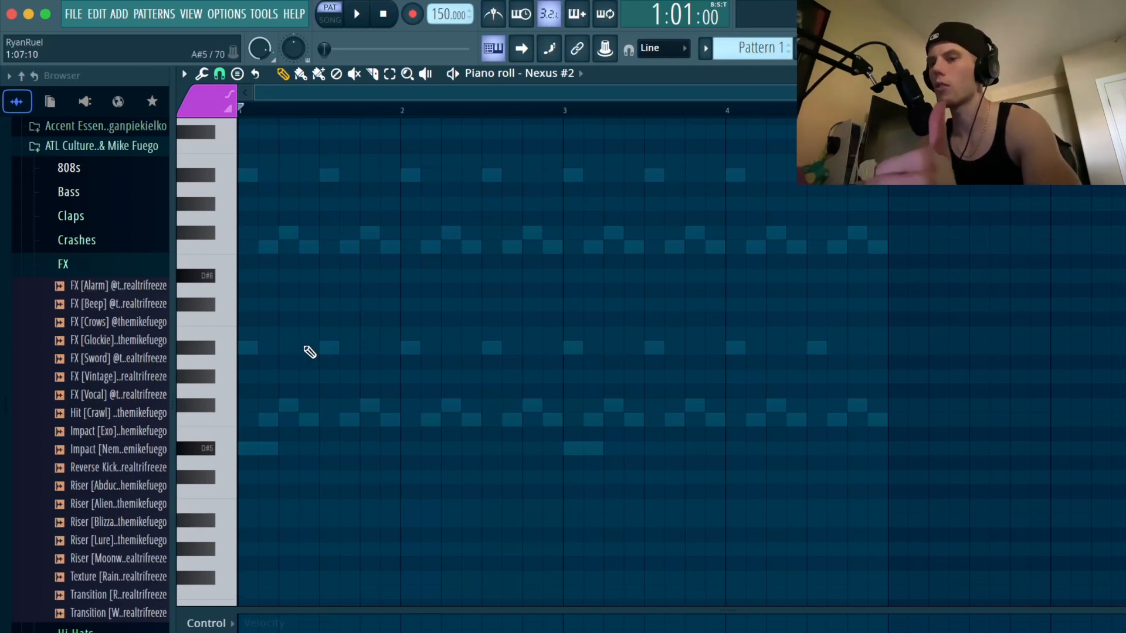
Draw a two-bar A#5 note and a three-beat F6 note at the start of the Nexus #2 pattern.
{"action": "mouse_move", "coordinate": [310, 352]}
{"action": "left_mouse_down"}
{"action": "mouse_move", "coordinate": [257, 350]}
{"action": "mouse_move", "coordinate": [565, 343]}
{"action": "left_mouse_up"}
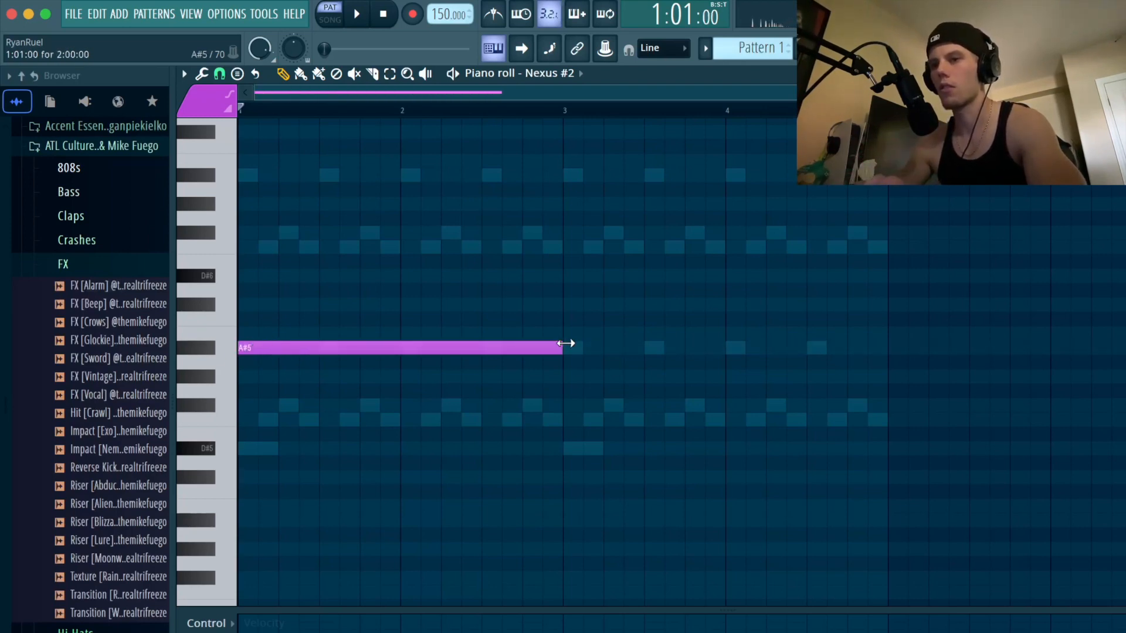
{"action": "left_click", "coordinate": [275, 253]}
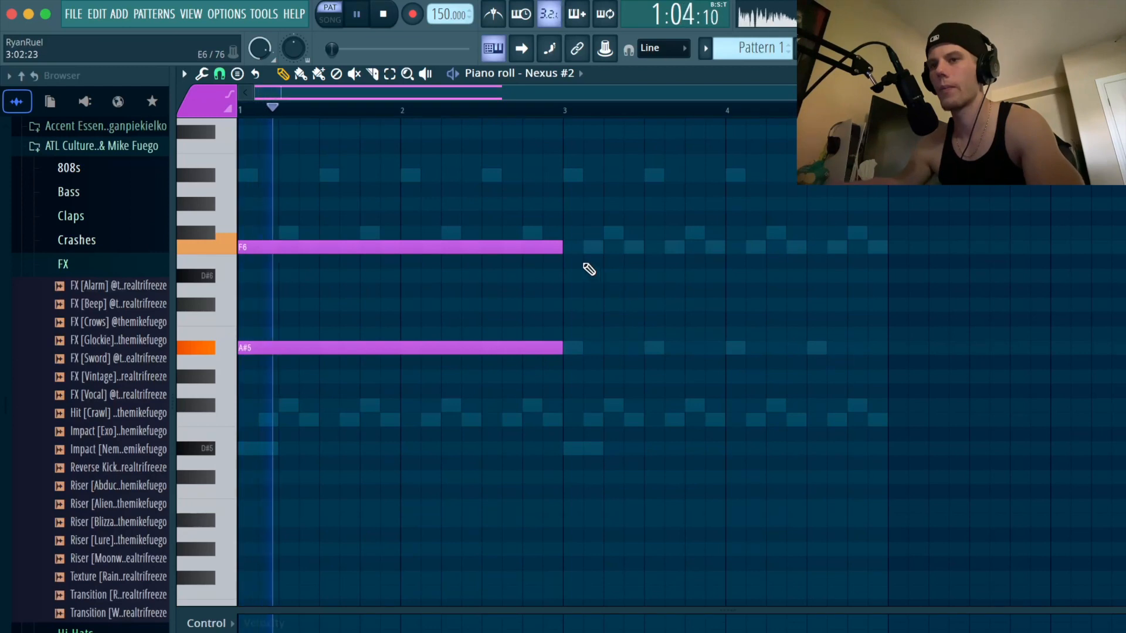
{"action": "left_click_drag", "start_coordinate": [561, 246], "coordinate": [354, 240]}
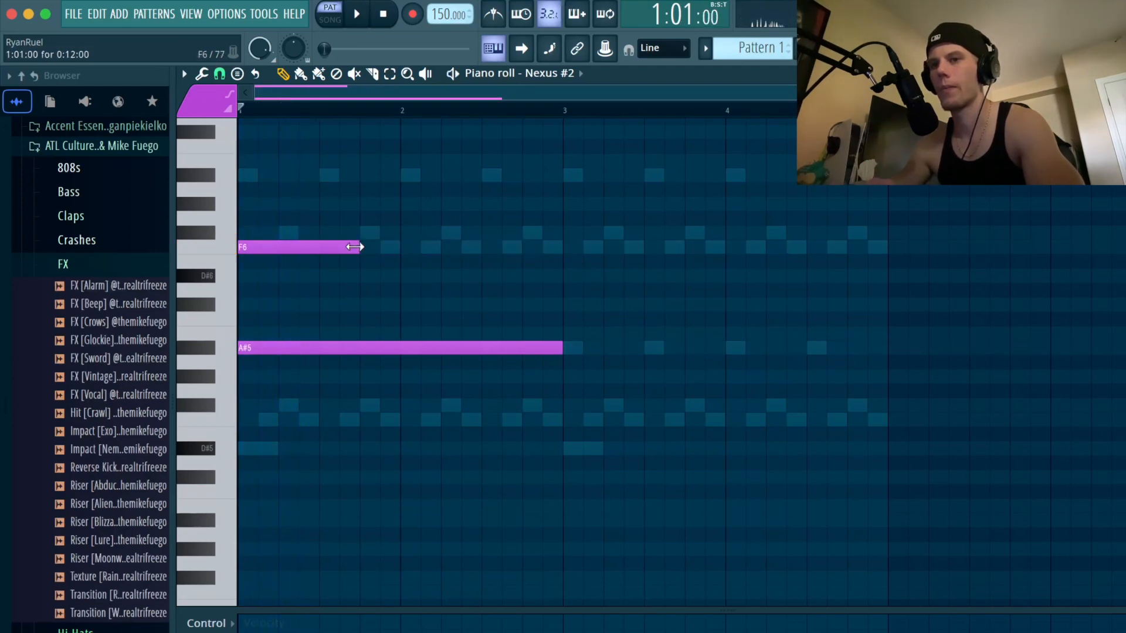
{"action": "key", "text": "space"}
Add a one-beat F#6 note after the first F6 and a one-bar F6 note at bar 2.
{"action": "left_click", "coordinate": [369, 234]}
{"action": "left_click", "coordinate": [396, 244]}
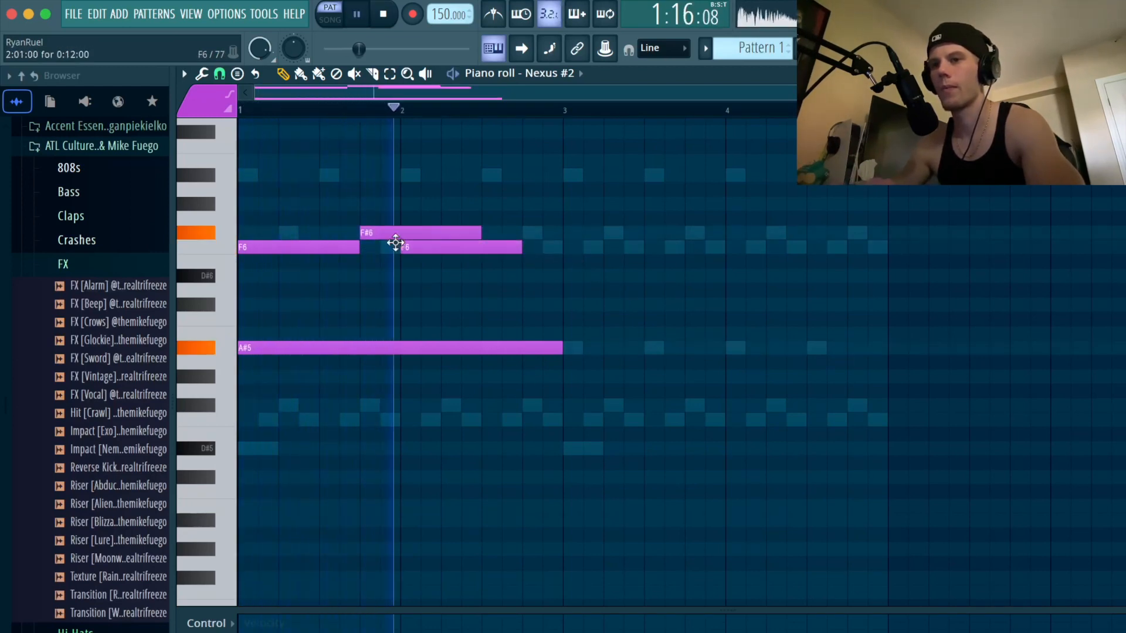
{"action": "left_click_drag", "start_coordinate": [480, 233], "coordinate": [399, 233]}
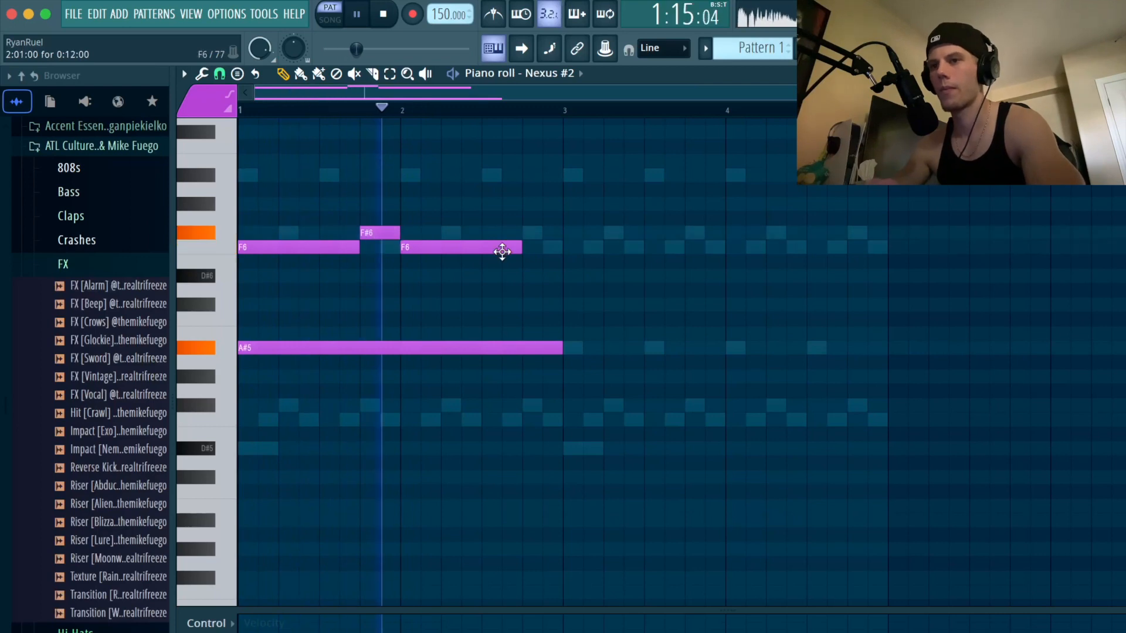
{"action": "left_click_drag", "start_coordinate": [521, 247], "coordinate": [561, 247]}
Duplicate the two-bar Nexus #2 phrase to fill bars 3 and 4, and stop playback.
{"action": "key", "text": "ctrl+b"}
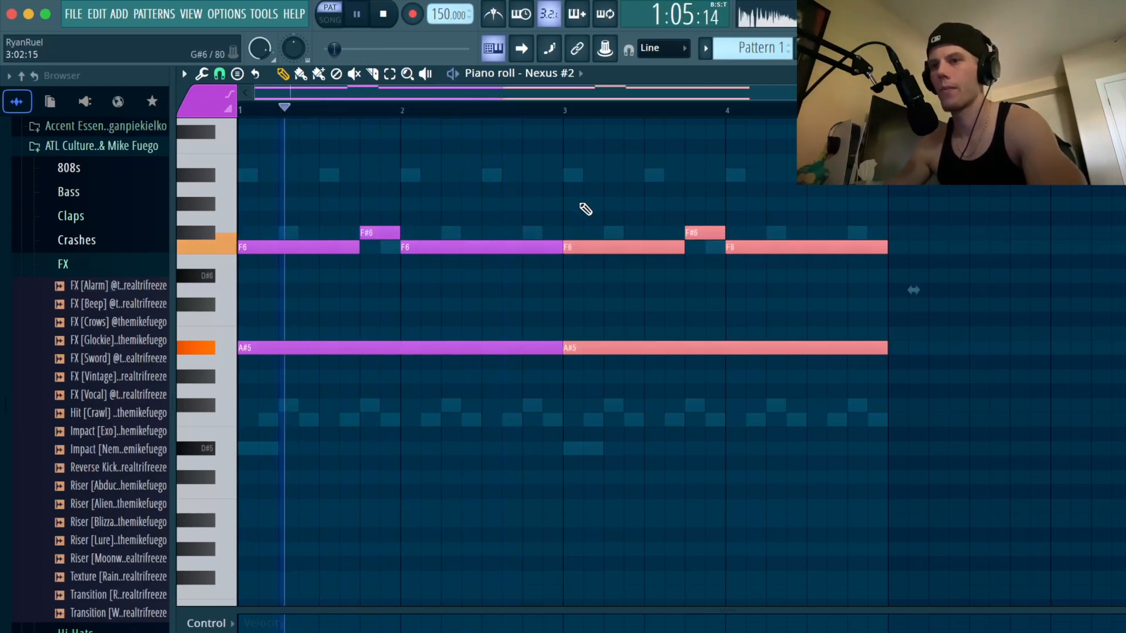
{"action": "left_click", "coordinate": [585, 209]}
{"action": "key", "text": "space"}
Transpose the notes of all five melodic channels up by 3 semitones from the channel rack.
{"action": "key", "text": "F6"}
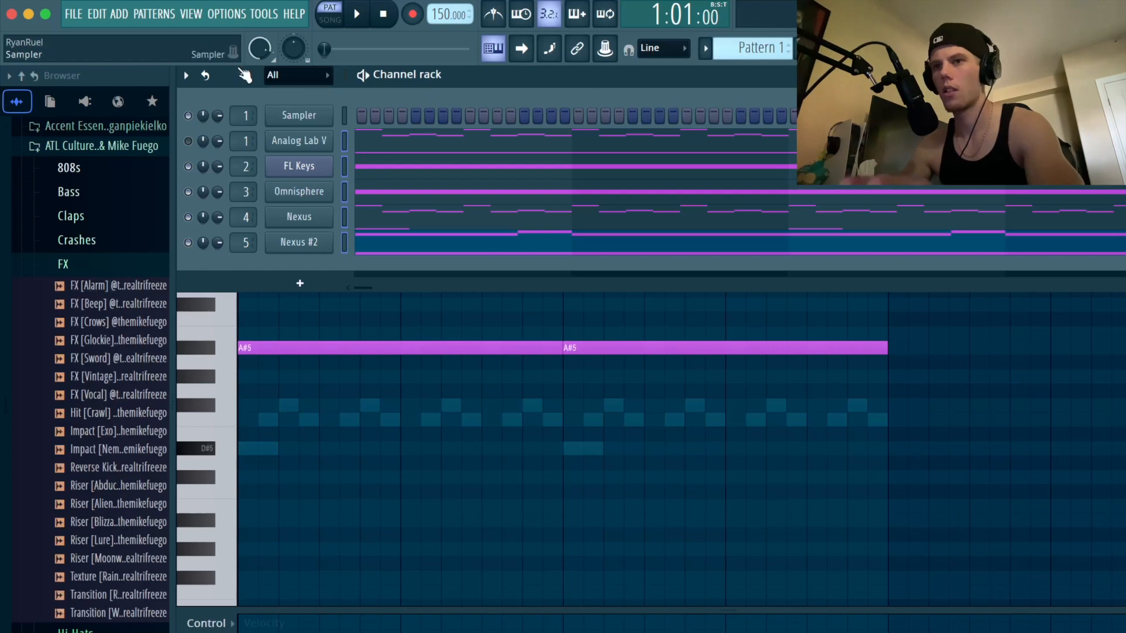
{"action": "left_click", "coordinate": [203, 84]}
{"action": "left_click", "coordinate": [239, 283]}
{"action": "type", "text": "3"}
{"action": "key", "text": "Return"}
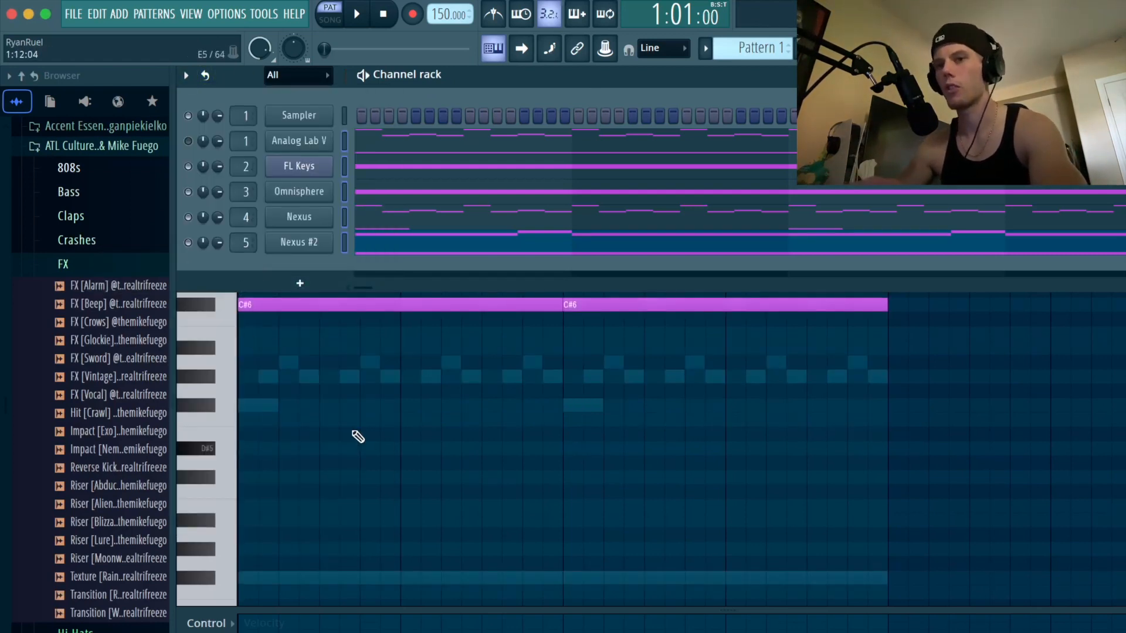
Inspect the transposed FL Keys notes in the piano roll and play the pattern.
{"action": "right_click", "coordinate": [318, 168]}
{"action": "left_click", "coordinate": [375, 165]}
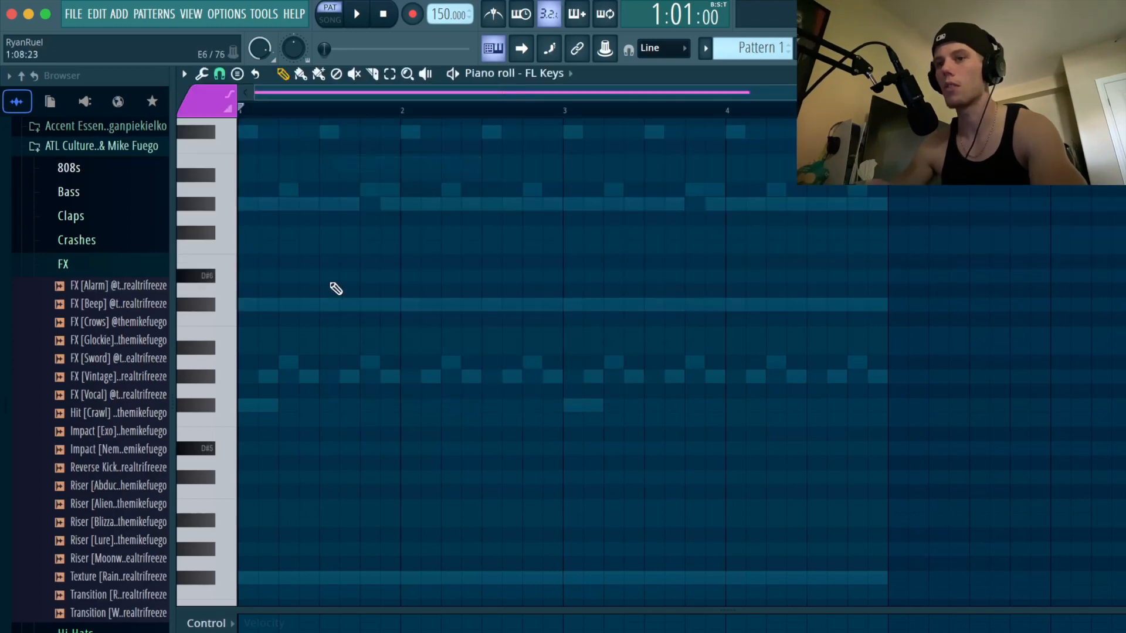
{"action": "scroll", "coordinate": [312, 341], "scroll_direction": "up", "scroll_amount": 1}
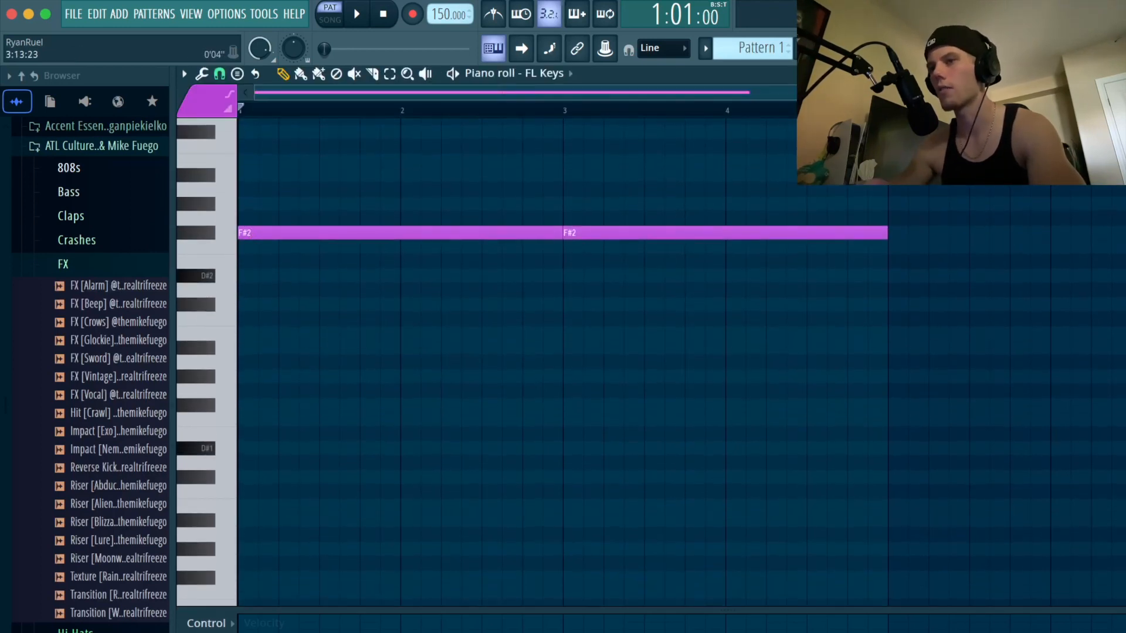
{"action": "key", "text": "F6"}
{"action": "key", "text": "space"}
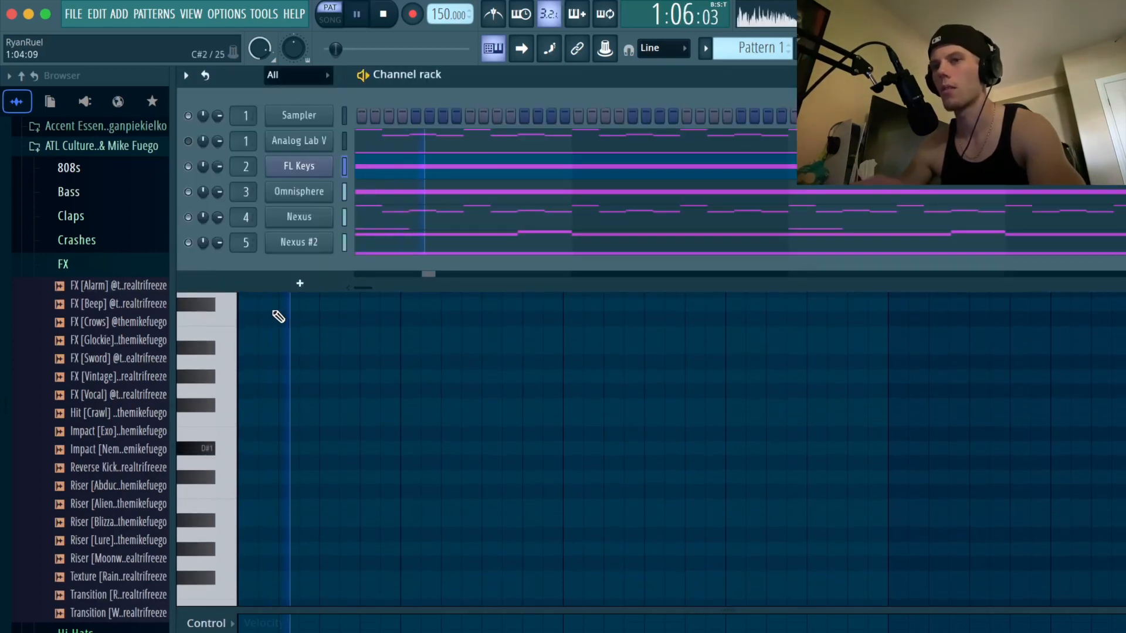
Stop playback and open the Percs folder of the ATL Culture Vol. 2 drum kit in the browser.
{"action": "left_click", "coordinate": [129, 267]}
{"action": "scroll", "coordinate": [128, 272], "scroll_direction": "up", "scroll_amount": 3}
{"action": "left_click", "coordinate": [129, 255]}
{"action": "key", "text": "space"}
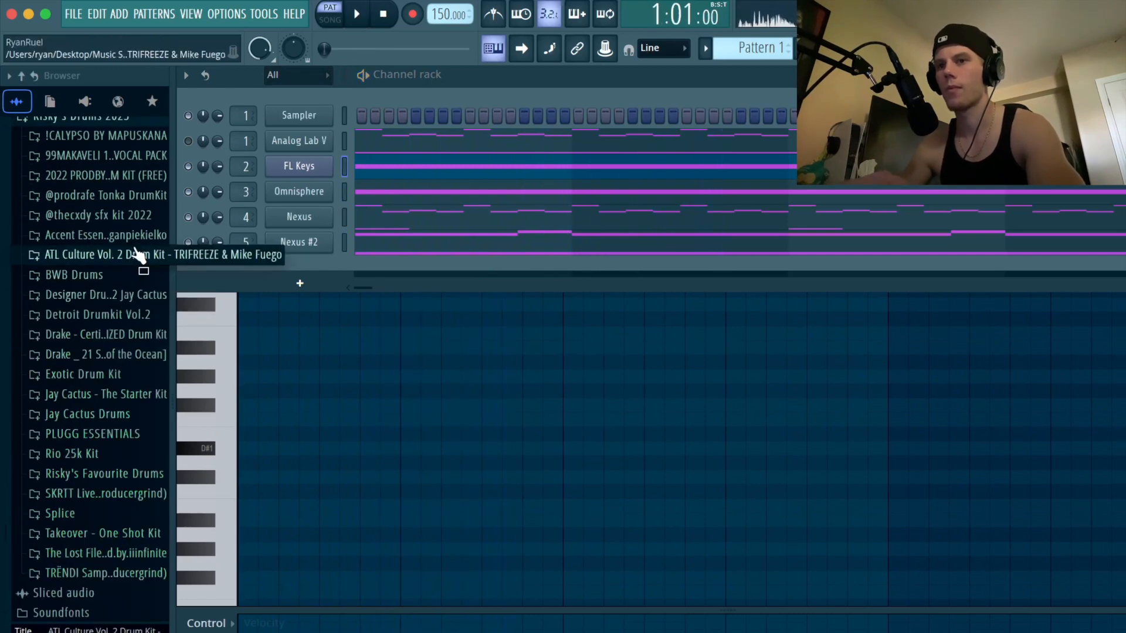
{"action": "left_click", "coordinate": [136, 254]}
{"action": "scroll", "coordinate": [128, 332], "scroll_direction": "down", "scroll_amount": 1}
{"action": "scroll", "coordinate": [132, 339], "scroll_direction": "down", "scroll_amount": 2}
{"action": "left_click", "coordinate": [96, 403]}
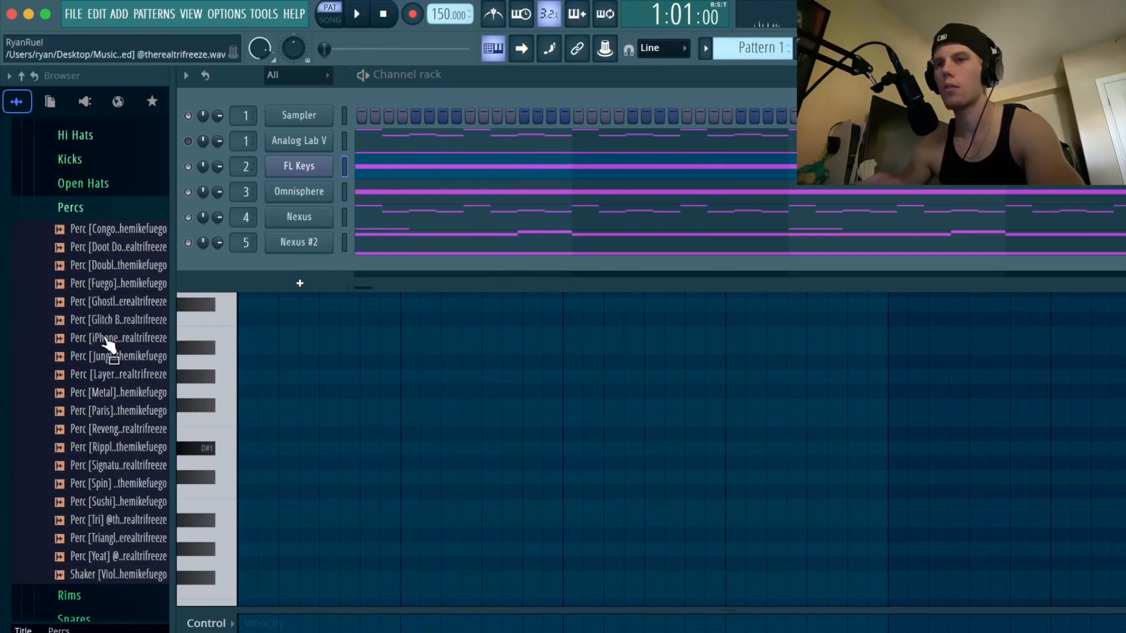
Add the Perc [Yeat] sample as a new channel below Nexus #2 and set it to cut itself.
{"action": "left_click_drag", "start_coordinate": [124, 522], "coordinate": [258, 269]}
{"action": "right_click", "coordinate": [300, 268]}
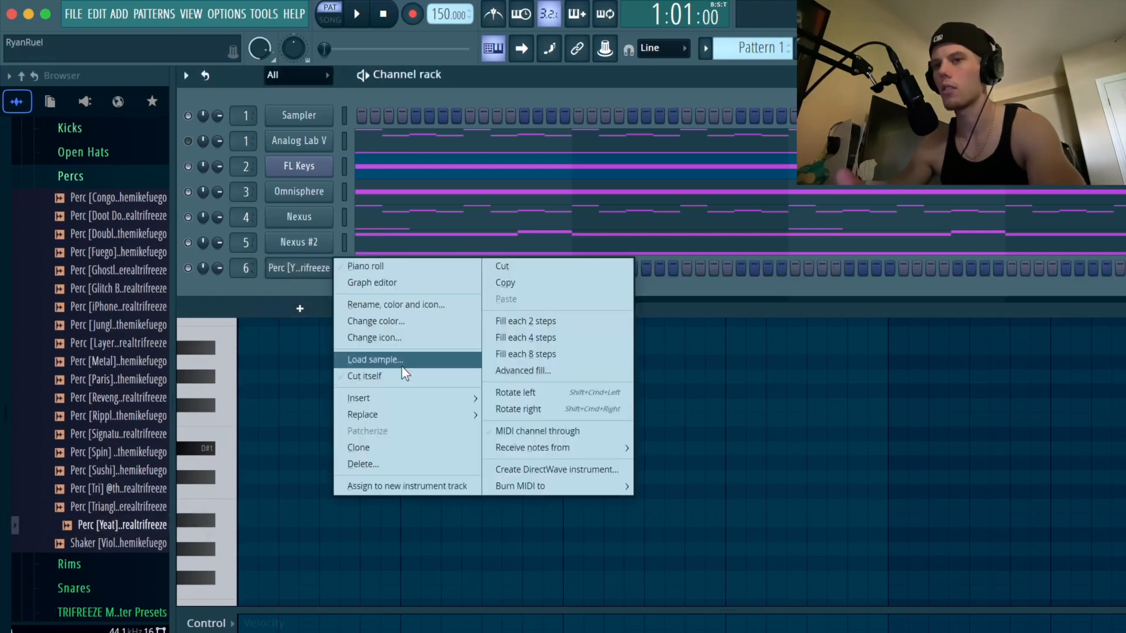
{"action": "left_click", "coordinate": [399, 373]}
Open the Perc [Yeat] piano roll and place a one-bar F#5 note at the start of bar 1.
{"action": "right_click", "coordinate": [325, 268]}
{"action": "left_click", "coordinate": [379, 263]}
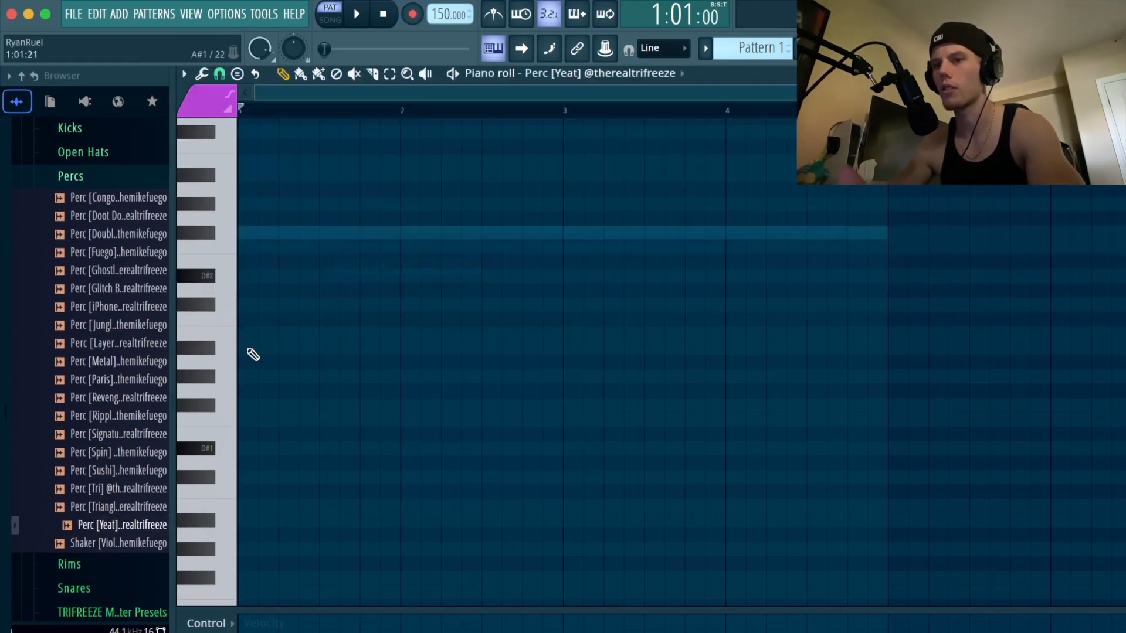
{"action": "scroll", "coordinate": [249, 346], "scroll_direction": "up", "scroll_amount": 12}
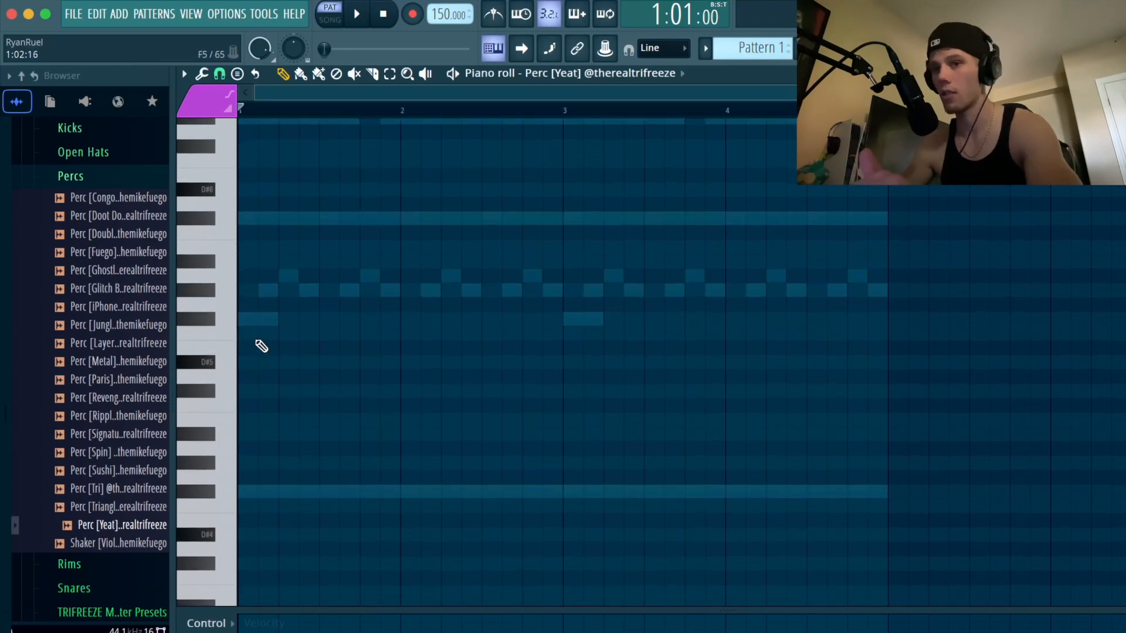
{"action": "left_click", "coordinate": [261, 320]}
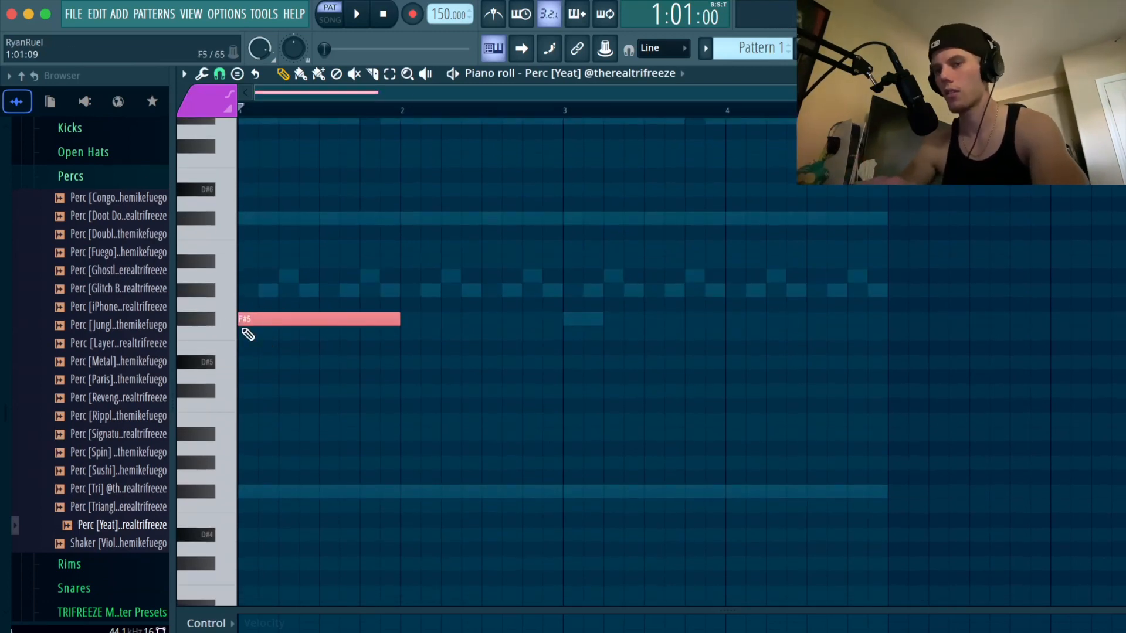
Lower the perc note an octave to F#4, add a three-quarter-bar F#4 late in bar 2, and duplicate the pattern across bars 3 and 4.
{"action": "key", "text": "ctrl+Down"}
{"action": "scroll", "coordinate": [438, 376], "scroll_direction": "down", "scroll_amount": 3}
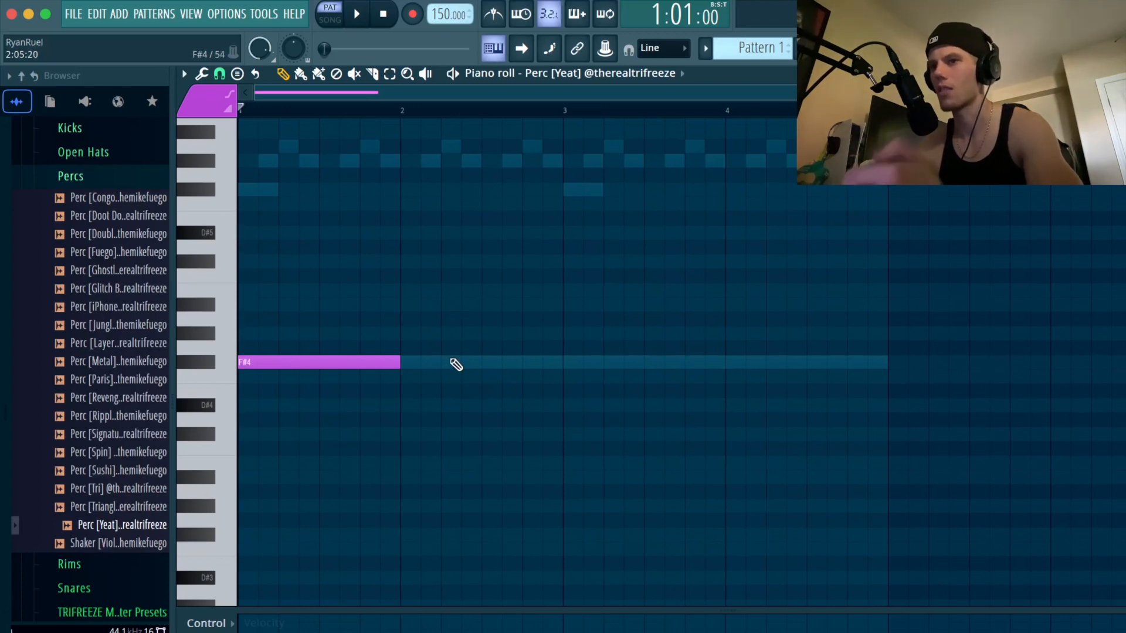
{"action": "left_click", "coordinate": [456, 363]}
{"action": "key", "text": "space"}
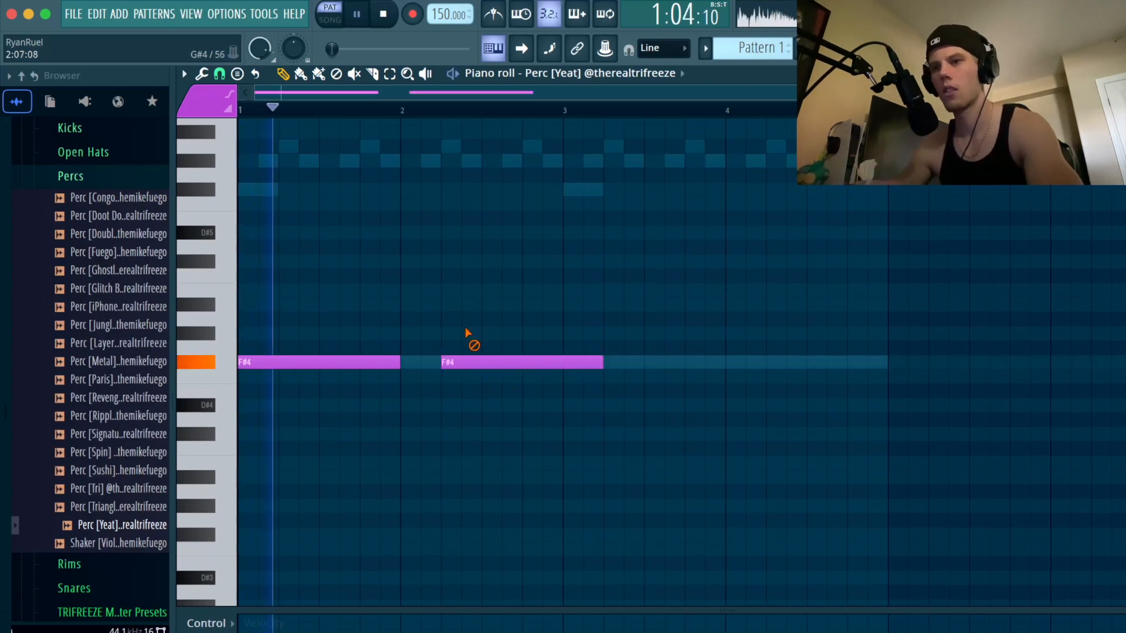
{"action": "left_click_drag", "start_coordinate": [601, 362], "coordinate": [567, 367]}
{"action": "key", "text": "ctrl+b"}
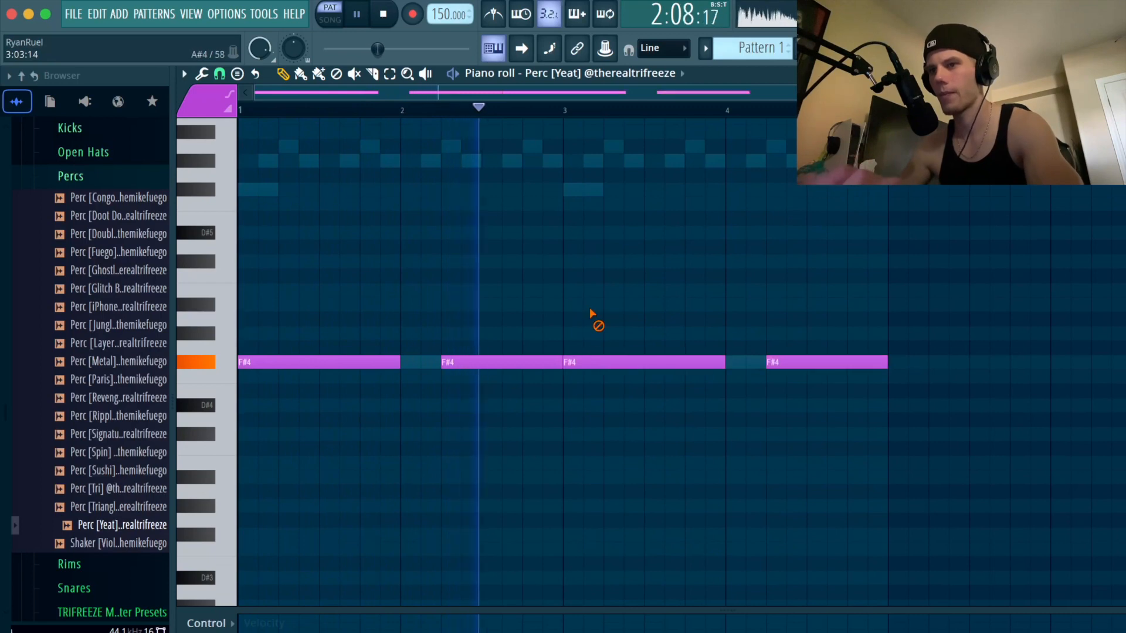
{"action": "key", "text": "space"}
Transpose all instrument and perc channels by -2 semitones in the channel rack and play the pattern.
{"action": "key", "text": "F6"}
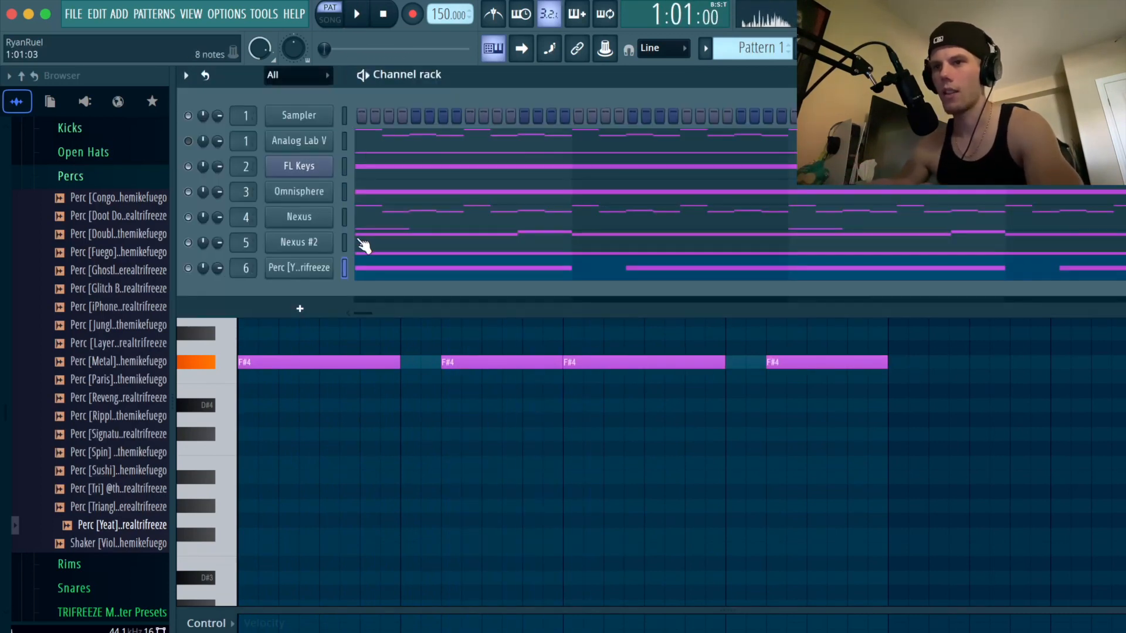
{"action": "left_click", "coordinate": [187, 76]}
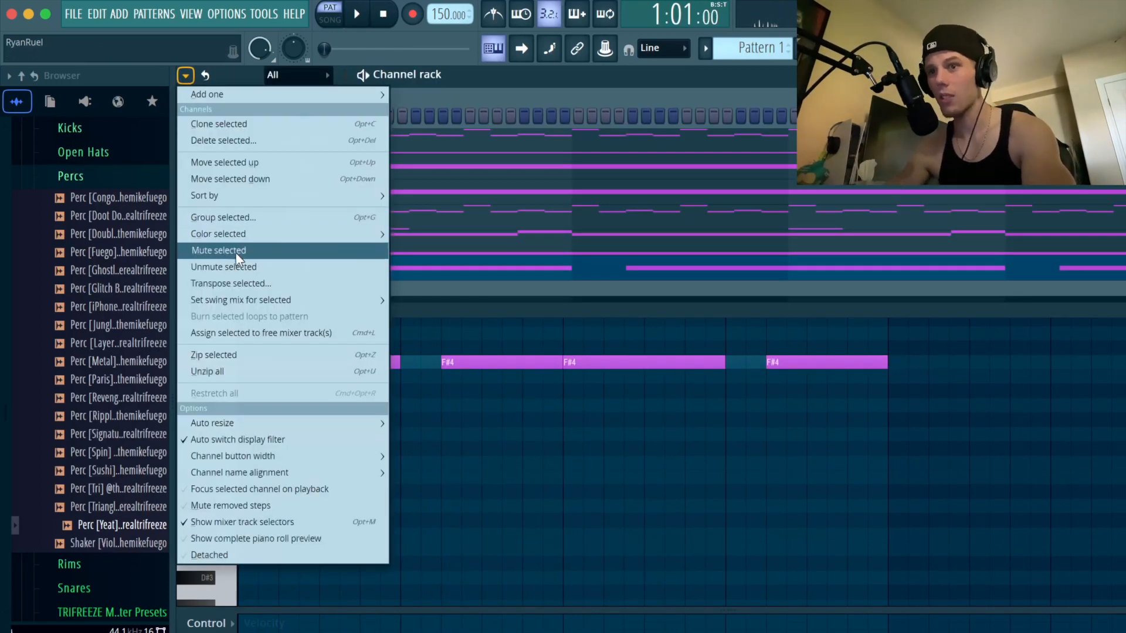
{"action": "left_click", "coordinate": [234, 283]}
{"action": "type", "text": "-2"}
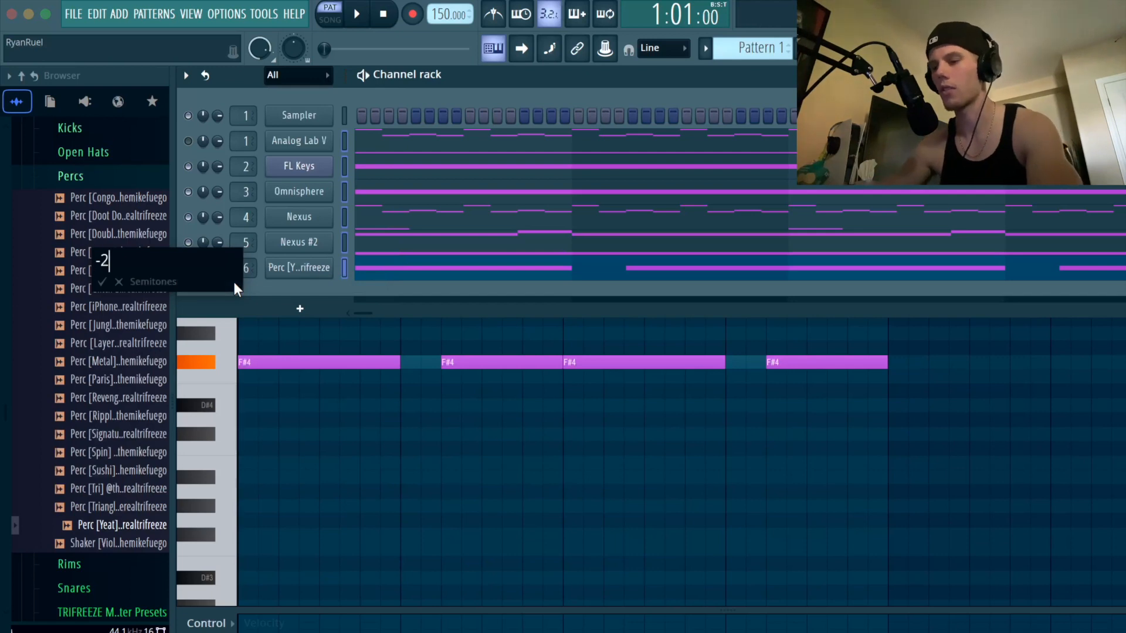
{"action": "key", "text": "Return"}
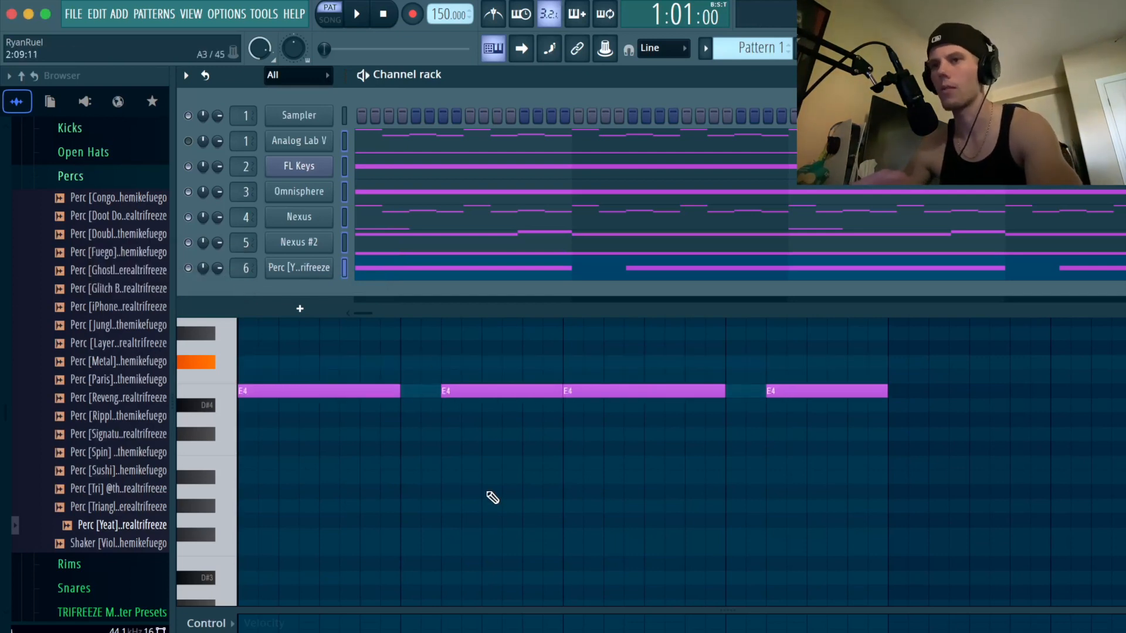
{"action": "key", "text": "space"}
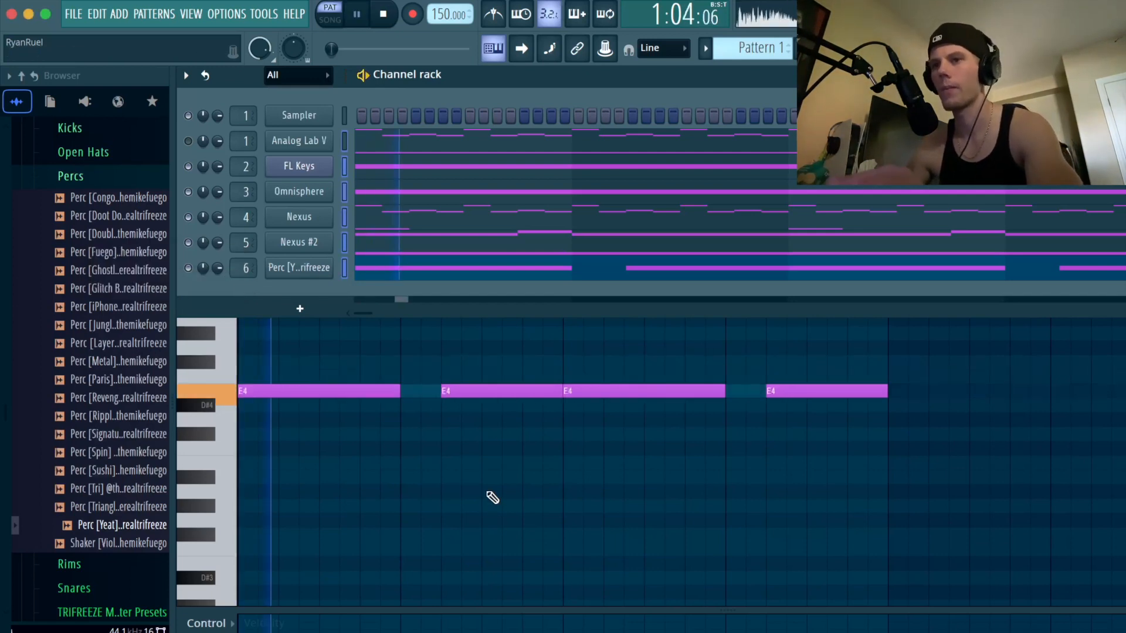
Pull the volume of mixer Inserts 1 to 6 all the way down together and clear the group selection.
{"action": "left_click", "coordinate": [299, 242]}
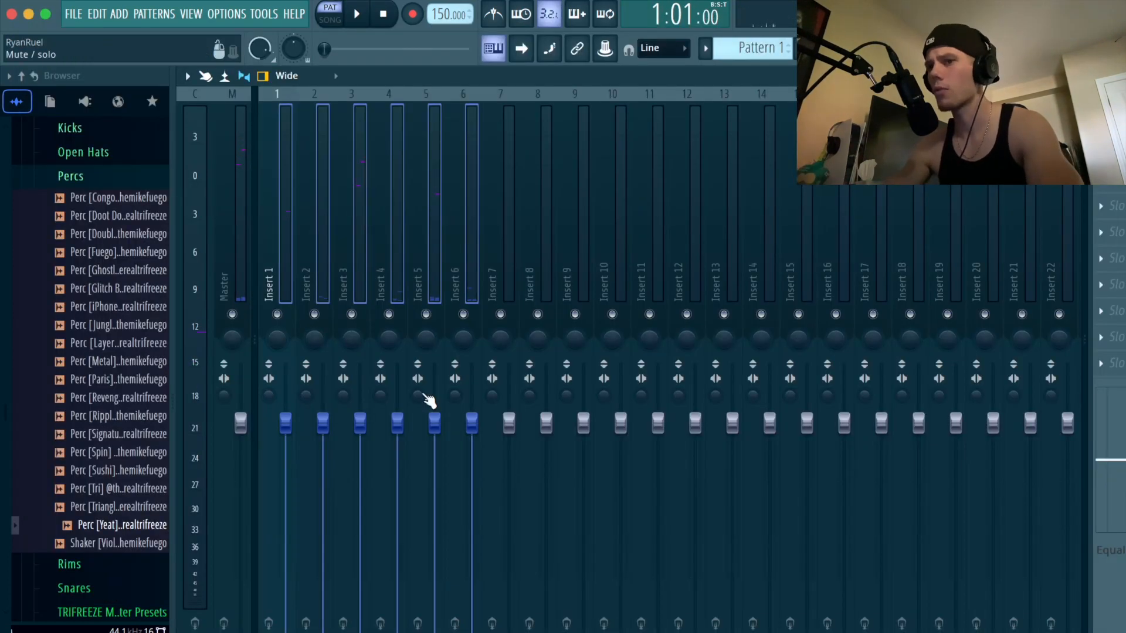
{"action": "left_click_drag", "start_coordinate": [471, 422], "coordinate": [471, 632]}
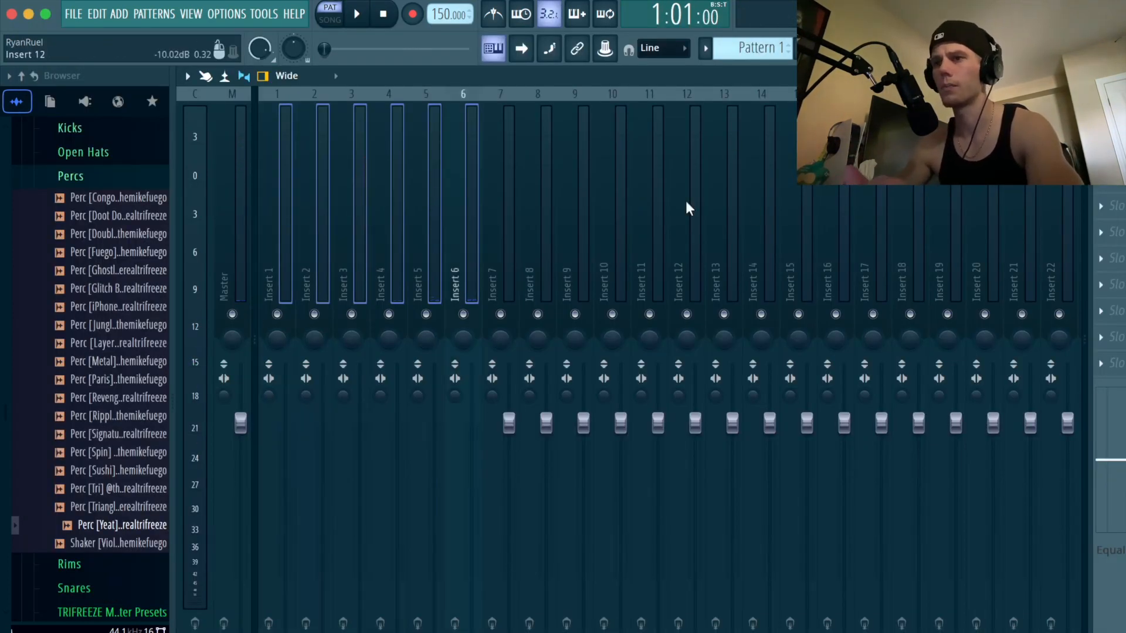
{"action": "left_click", "coordinate": [652, 205]}
Open the Nexus #2 notes in the piano roll from the channel rack.
{"action": "key", "text": "F6"}
{"action": "right_click", "coordinate": [343, 237]}
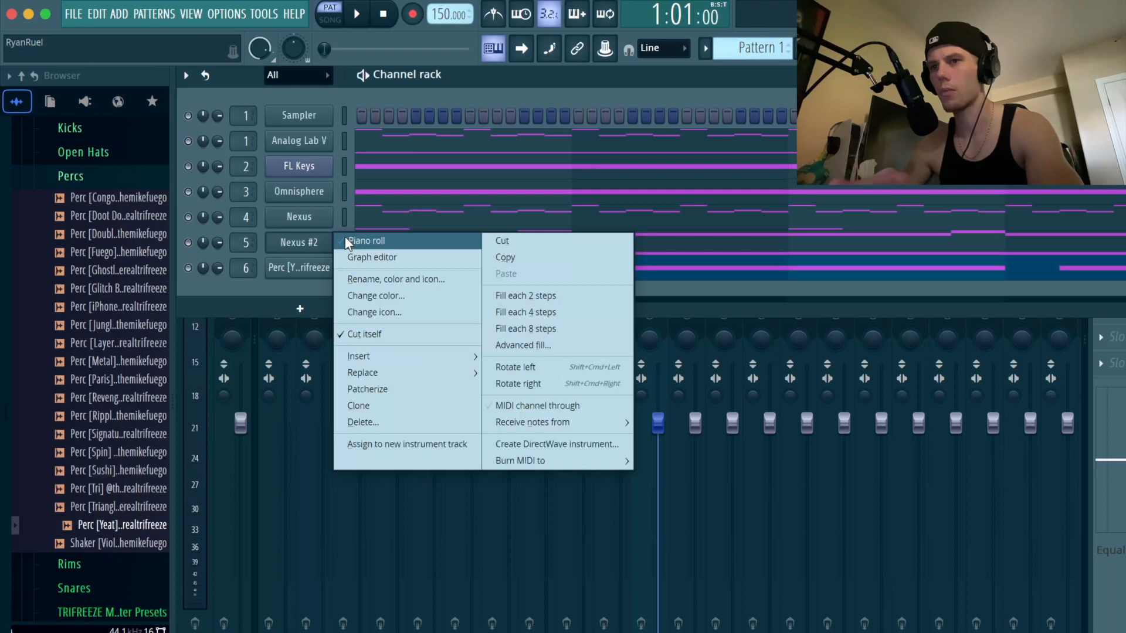
{"action": "left_click", "coordinate": [348, 238]}
{"action": "scroll", "coordinate": [269, 487], "scroll_direction": "down", "scroll_amount": 5}
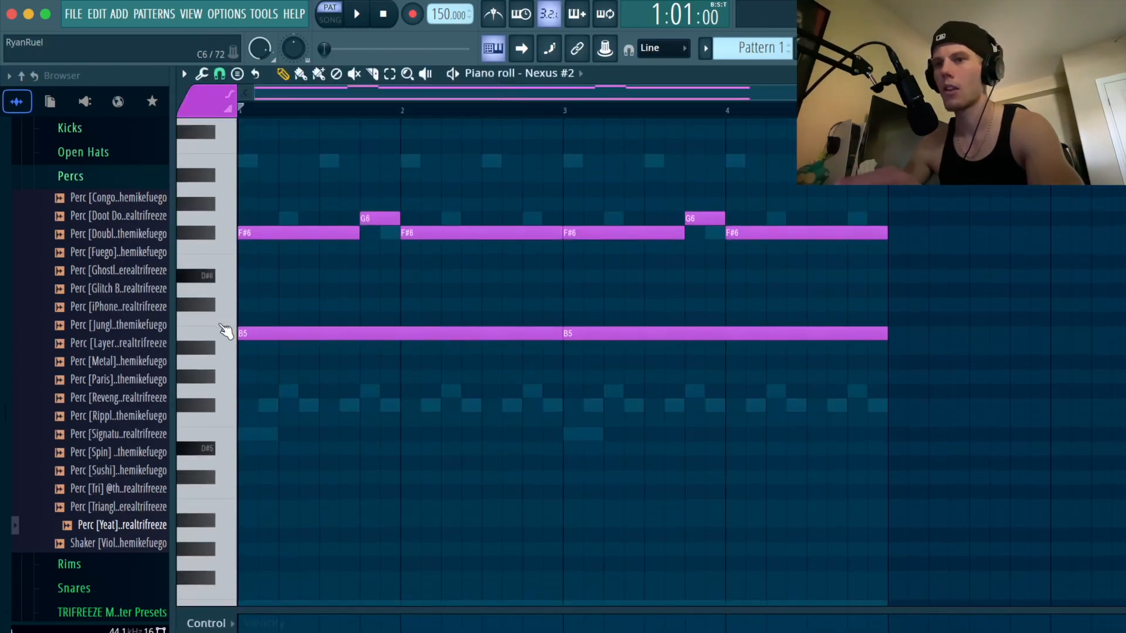
Try three-quarter-bar E5 and F#5 notes at the start of bar 1 in Nexus #2, and delete both.
{"action": "left_click", "coordinate": [261, 434]}
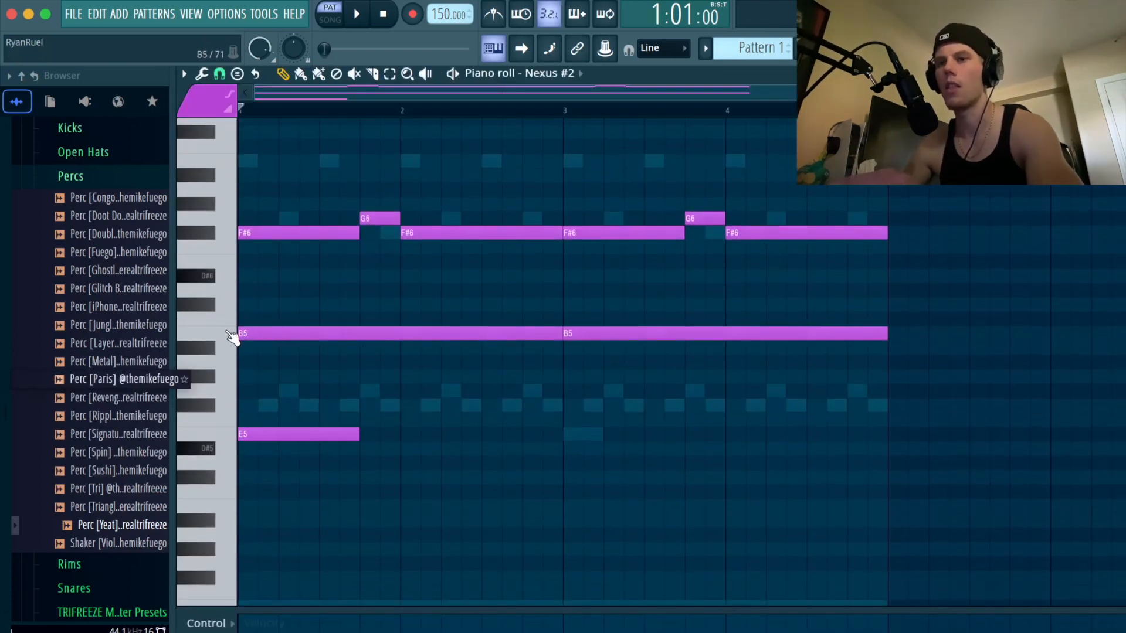
{"action": "left_click", "coordinate": [262, 420]}
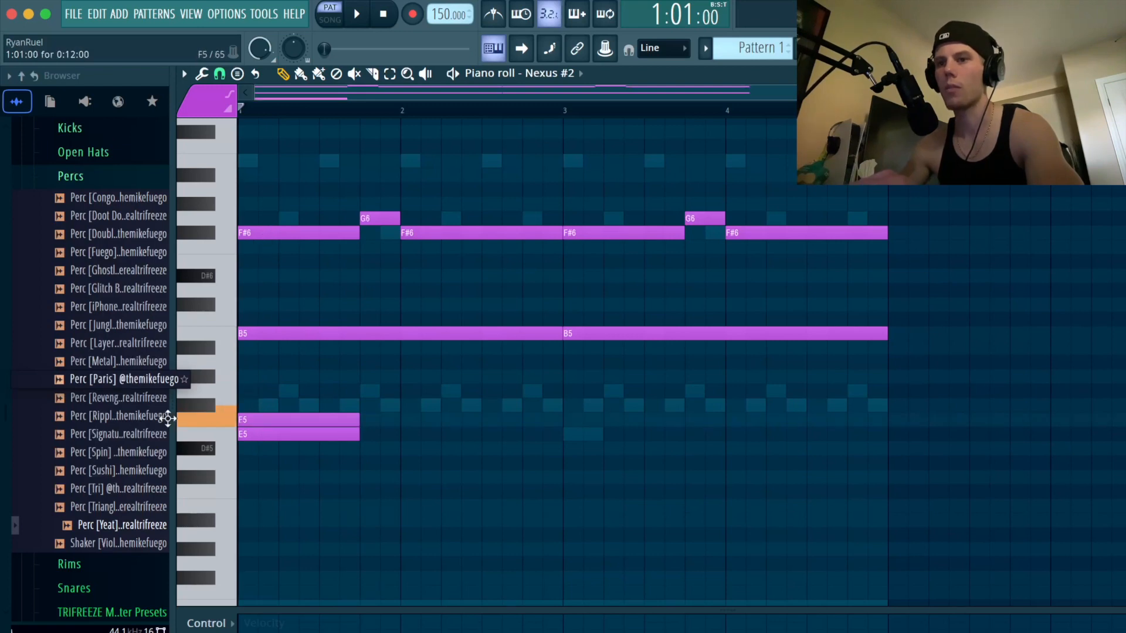
{"action": "left_click_drag", "start_coordinate": [346, 425], "coordinate": [341, 398]}
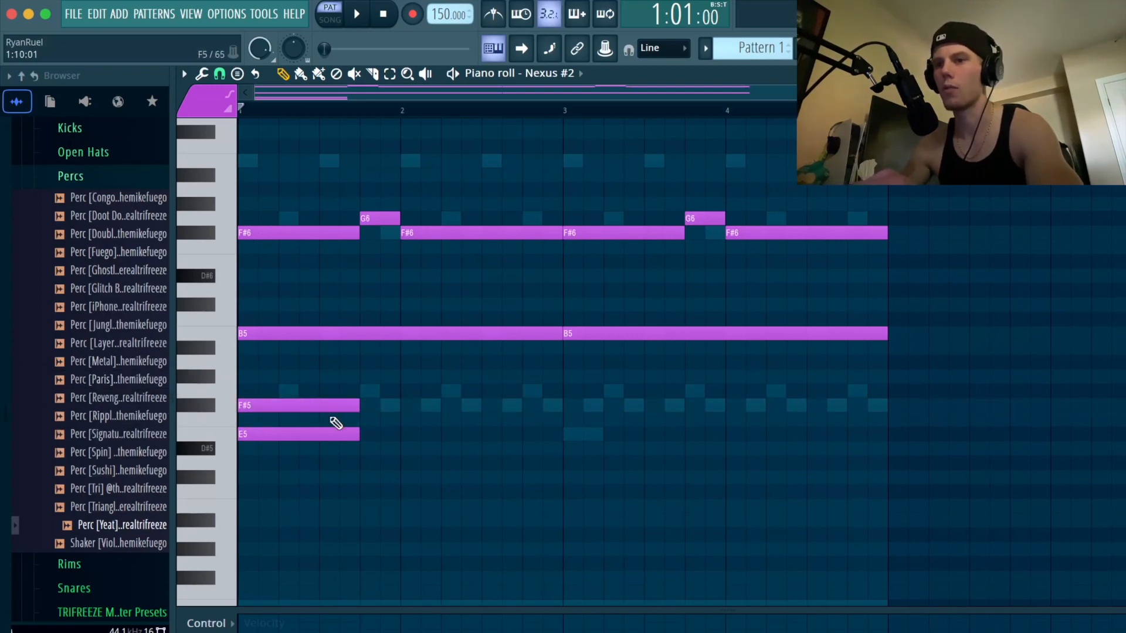
{"action": "right_click", "coordinate": [312, 404]}
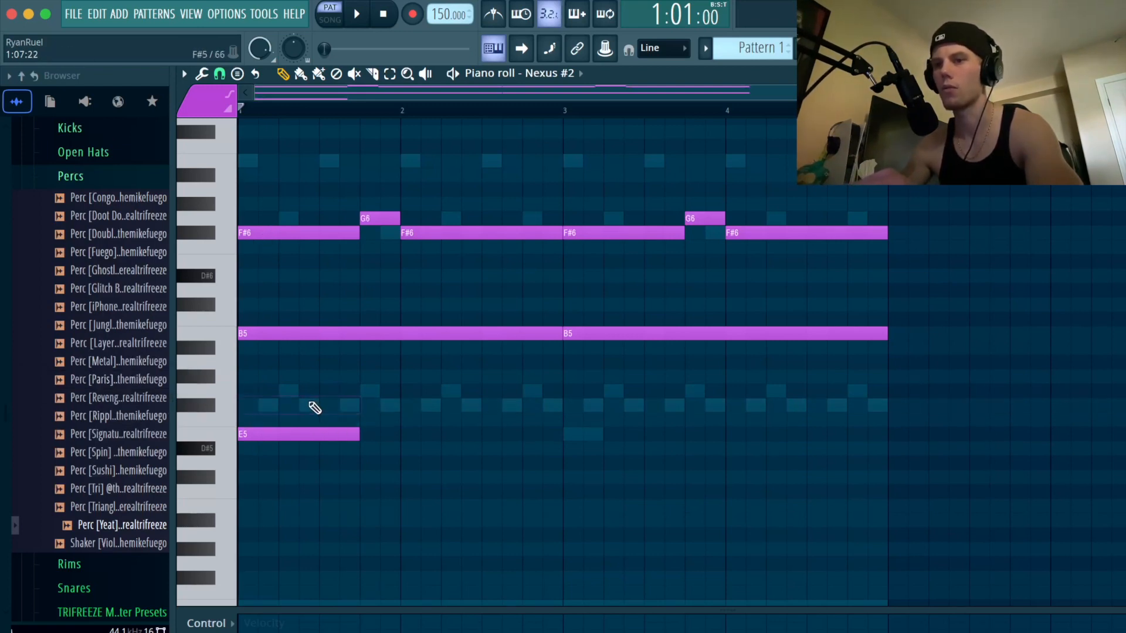
{"action": "right_click", "coordinate": [301, 434]}
Move the two long B5 notes of Nexus #2 down seven semitones to E5.
{"action": "left_click_drag", "start_coordinate": [306, 299], "coordinate": [824, 370]}
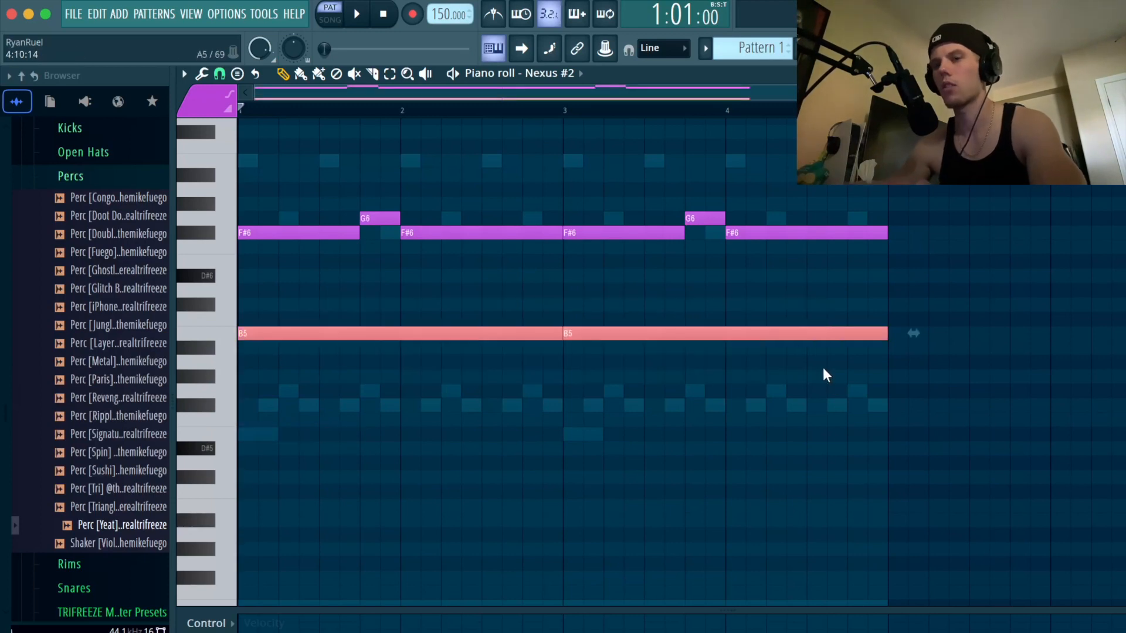
{"action": "key", "text": "Down"}
{"action": "key", "text": "Down"}
{"action": "key", "text": "Down"}
{"action": "key", "text": "Down"}
{"action": "key", "text": "Down"}
{"action": "key", "text": "Down"}
{"action": "key", "text": "Down"}
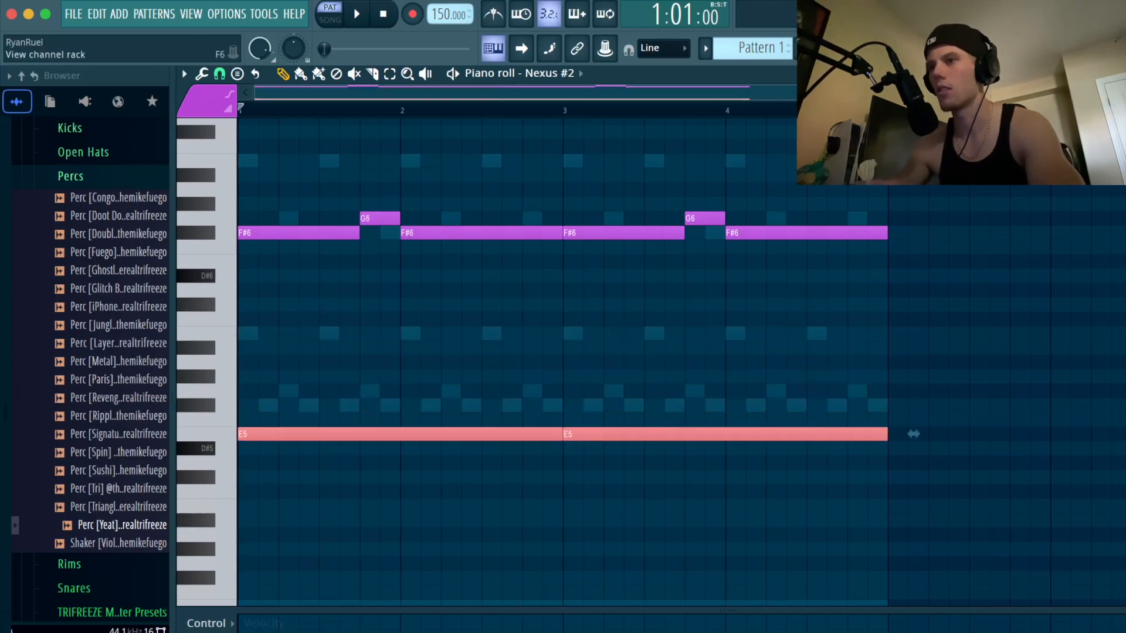
Raise mixer Insert 5 to its default level and play the Nexus #2 strings on their own.
{"action": "key", "text": "F6"}
{"action": "key", "text": "F9"}
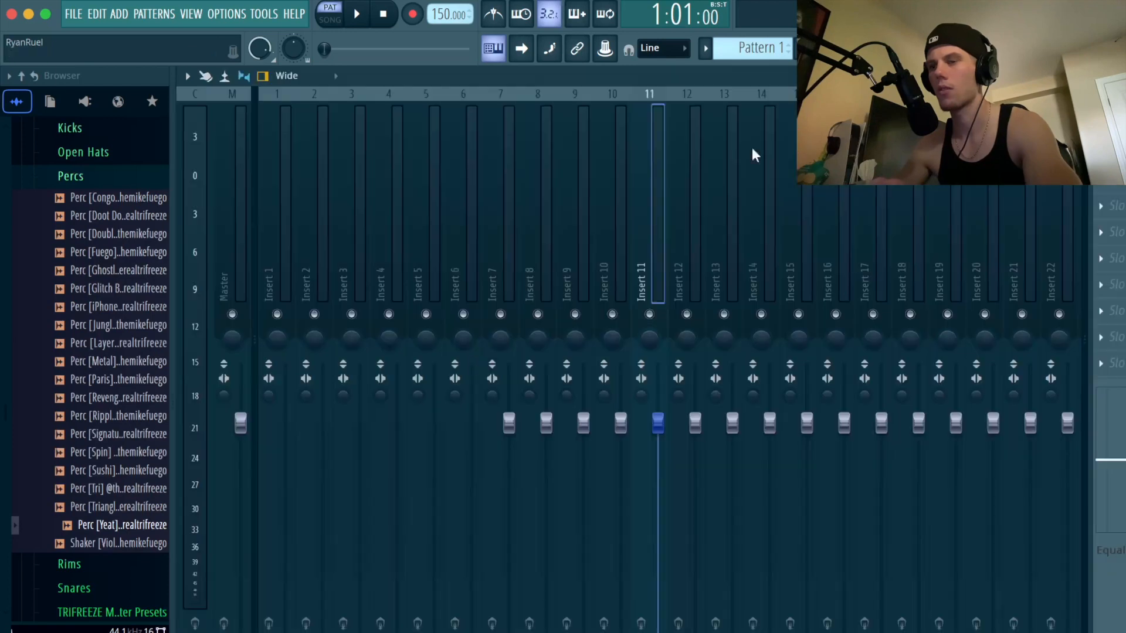
{"action": "left_click", "coordinate": [437, 259]}
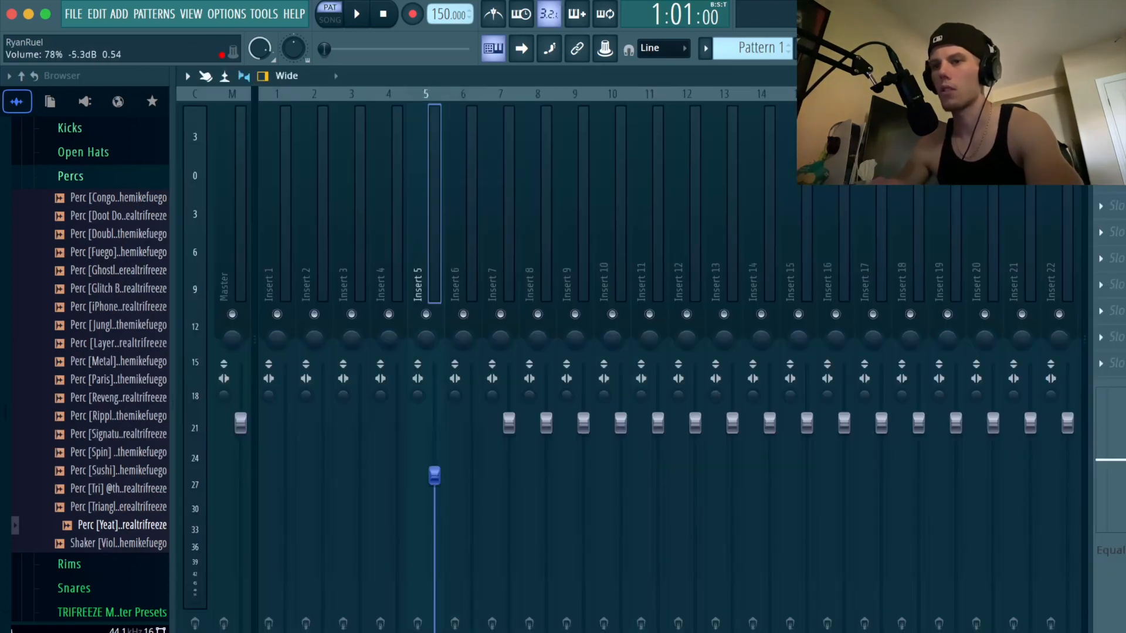
{"action": "key", "text": "space"}
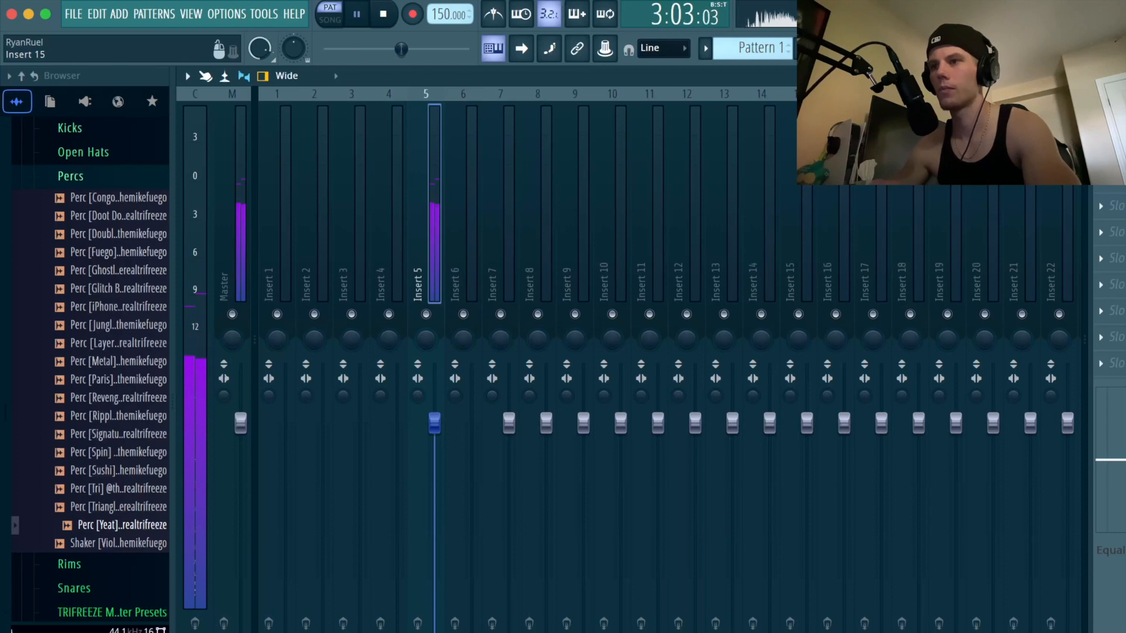
{"action": "key", "text": "space"}
Reopen the Nexus #2 piano roll from the channel rack.
{"action": "key", "text": "F6"}
{"action": "right_click", "coordinate": [319, 245]}
{"action": "left_click", "coordinate": [381, 241]}
{"action": "right_click", "coordinate": [319, 246]}
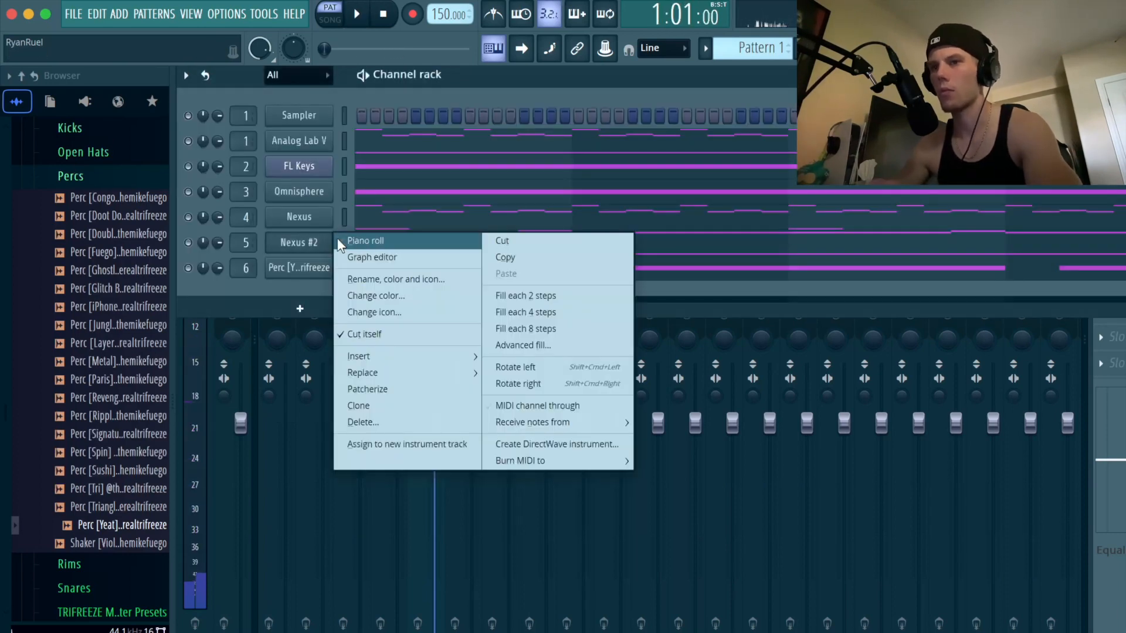
{"action": "left_click", "coordinate": [375, 241]}
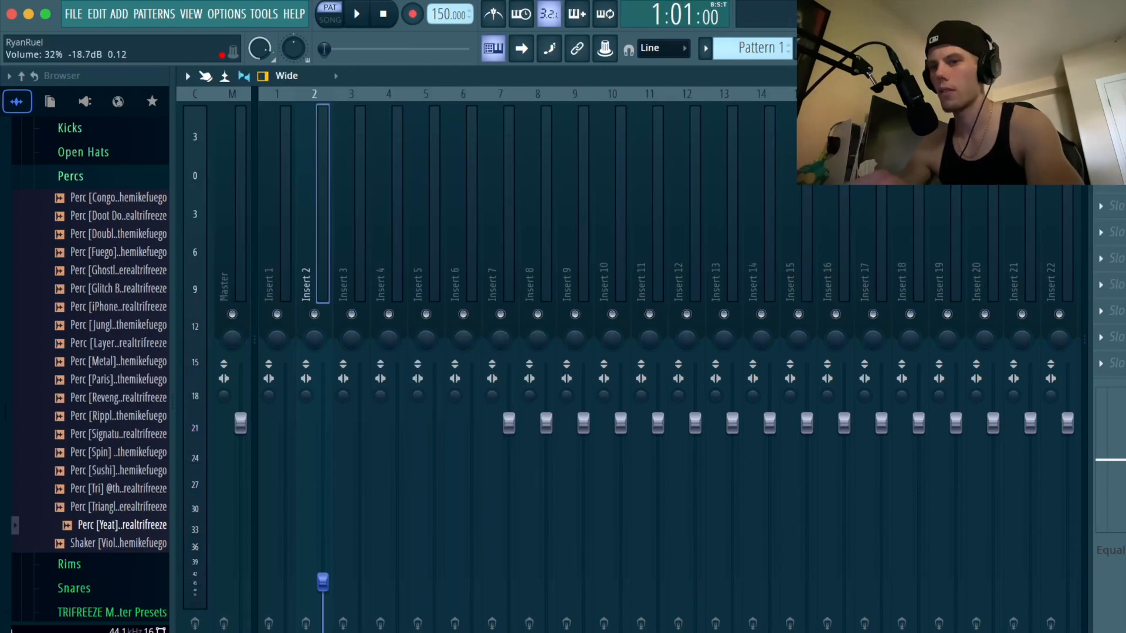
Balance the mixer during playback: set Insert 3 to 39% and Insert 4 to 125%, and raise Inserts 1, 2, 5 and 6 to moderate levels.
{"action": "key", "text": "space"}
{"action": "left_click_drag", "start_coordinate": [323, 582], "coordinate": [322, 541]}
{"action": "left_click_drag", "start_coordinate": [361, 631], "coordinate": [360, 567]}
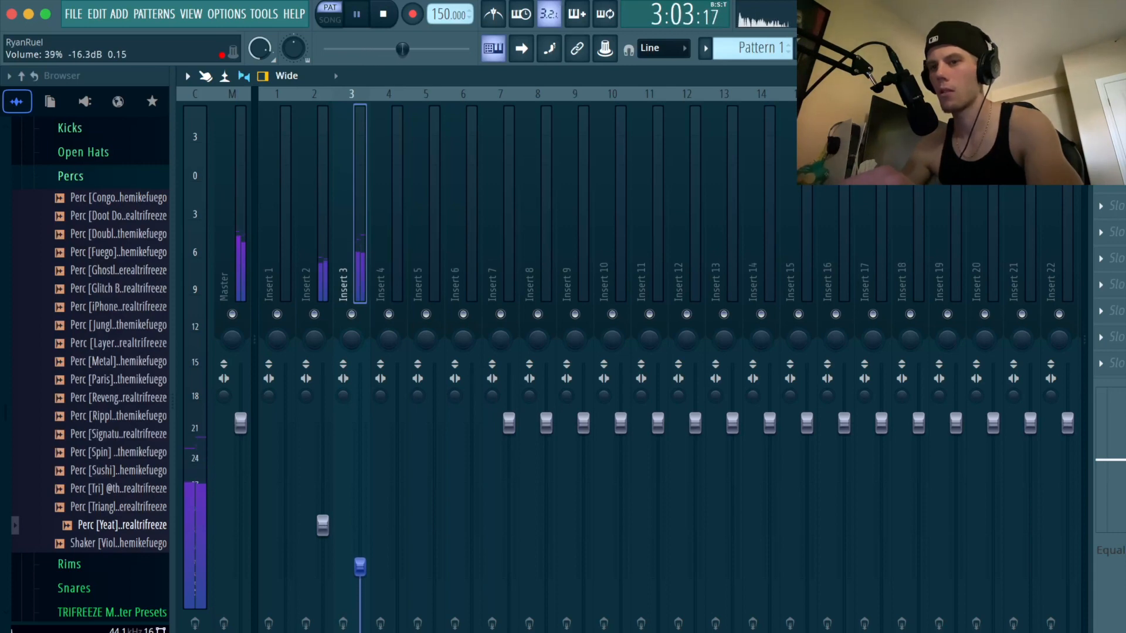
{"action": "left_click_drag", "start_coordinate": [397, 632], "coordinate": [472, 544]}
{"action": "left_click_drag", "start_coordinate": [435, 632], "coordinate": [435, 559]}
{"action": "left_click_drag", "start_coordinate": [397, 632], "coordinate": [397, 365]}
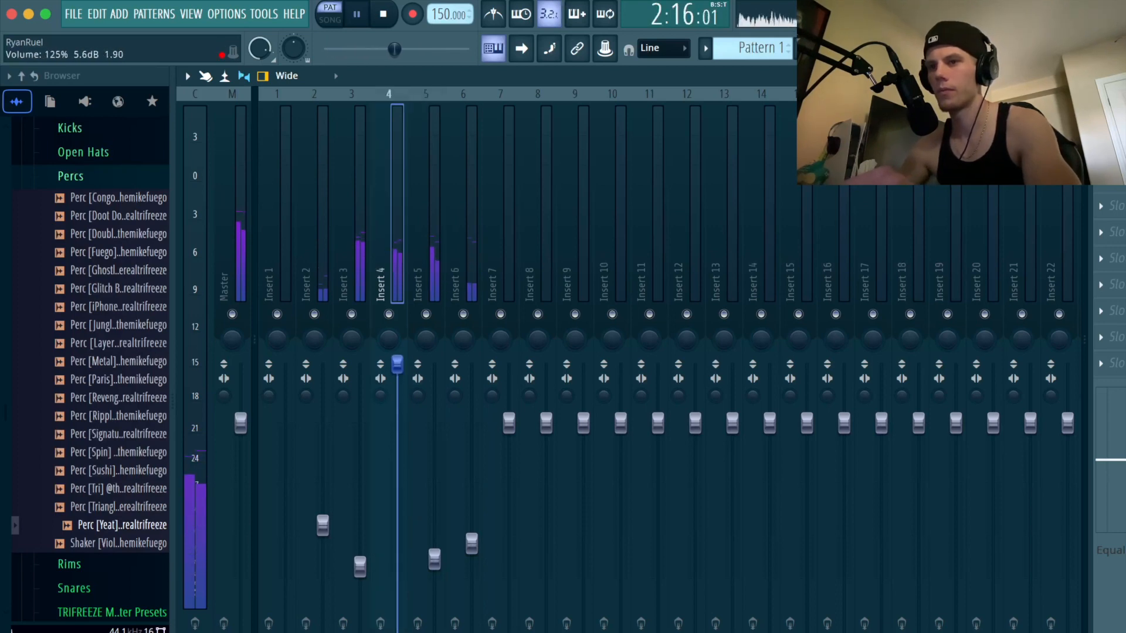
{"action": "left_click_drag", "start_coordinate": [286, 631], "coordinate": [286, 503]}
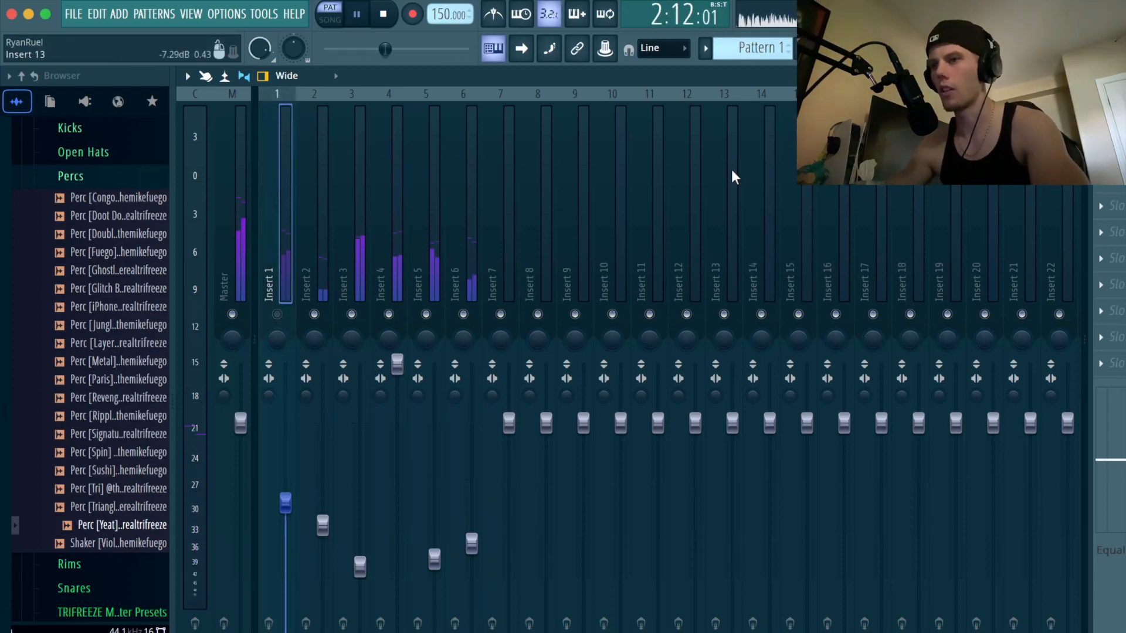
{"action": "key", "text": "space"}
Add Fruity Parametric EQ 2 to Insert 4 with the 20Hz + 18kHz cut preset, and move its low cut up between 200 and 500 Hz.
{"action": "left_click", "coordinate": [386, 275]}
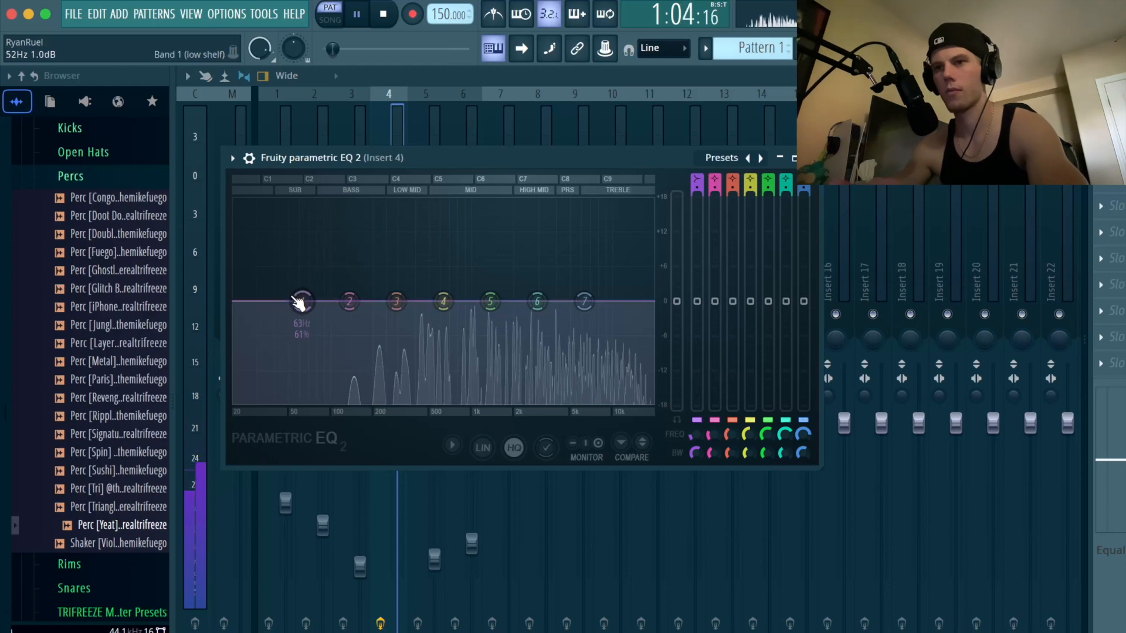
{"action": "left_click", "coordinate": [760, 160]}
{"action": "left_click", "coordinate": [760, 158]}
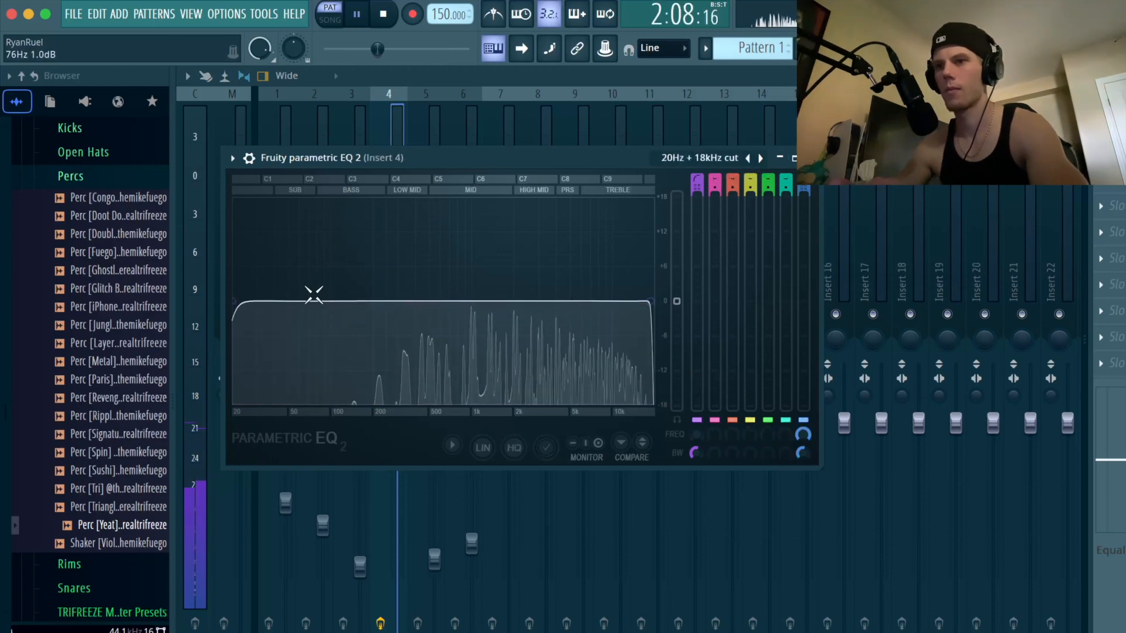
{"action": "left_click_drag", "start_coordinate": [252, 304], "coordinate": [414, 301]}
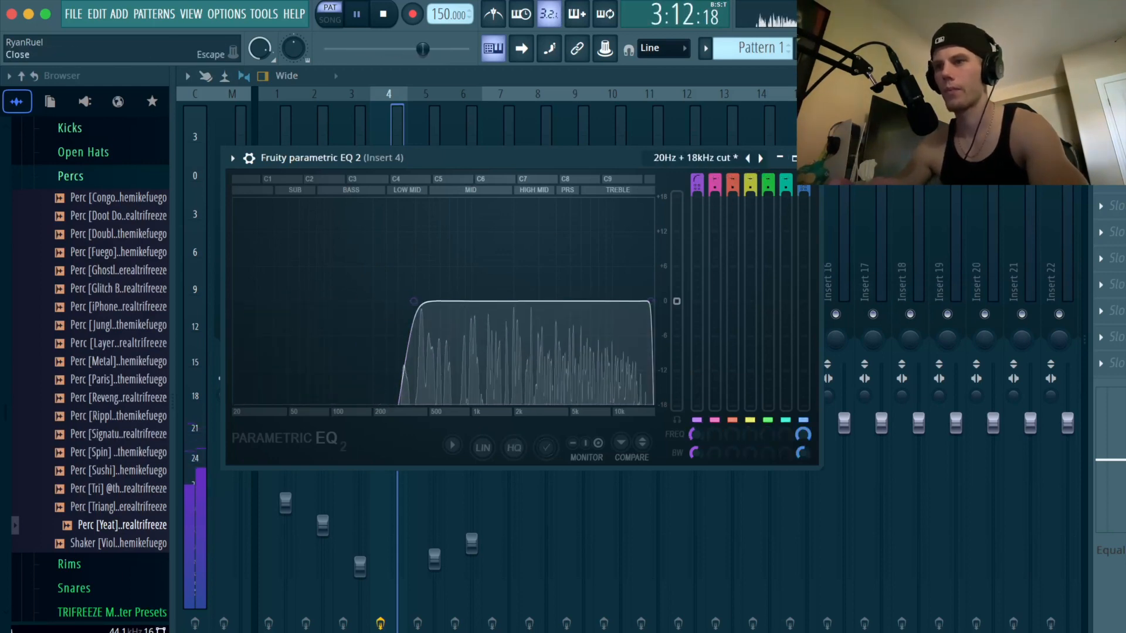
{"action": "left_click", "coordinate": [810, 158]}
Add HalfTime to Insert 4 with the band starting at 3.85 kHz and smoothing set to FX 98 ms, and close it.
{"action": "left_click", "coordinate": [1101, 154]}
{"action": "mouse_move", "coordinate": [1113, 174]}
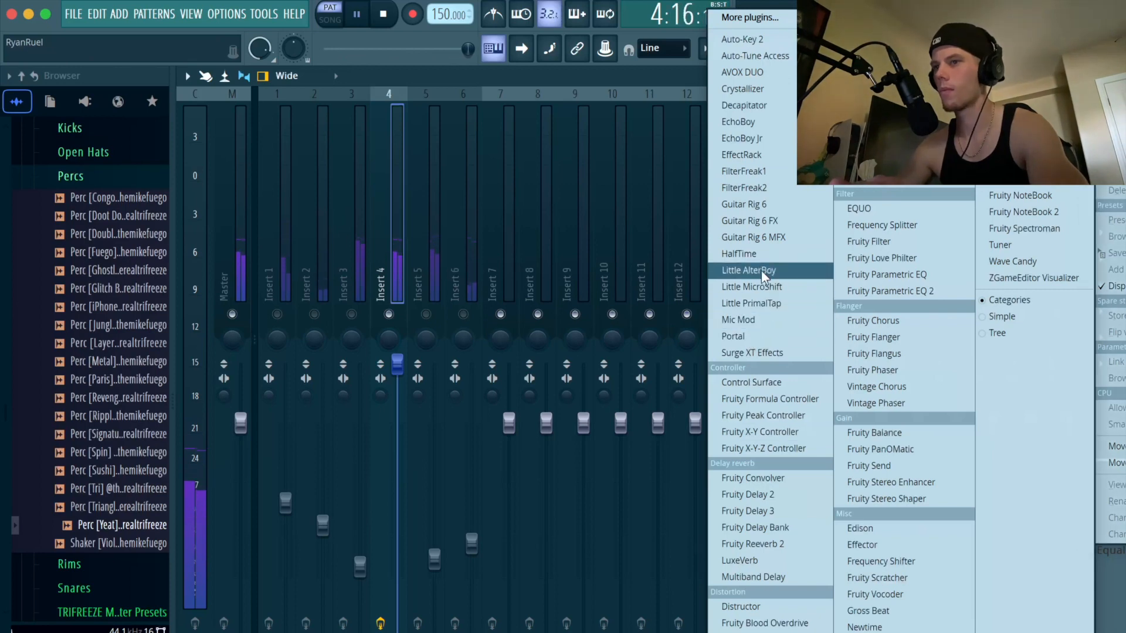
{"action": "left_click", "coordinate": [740, 253]}
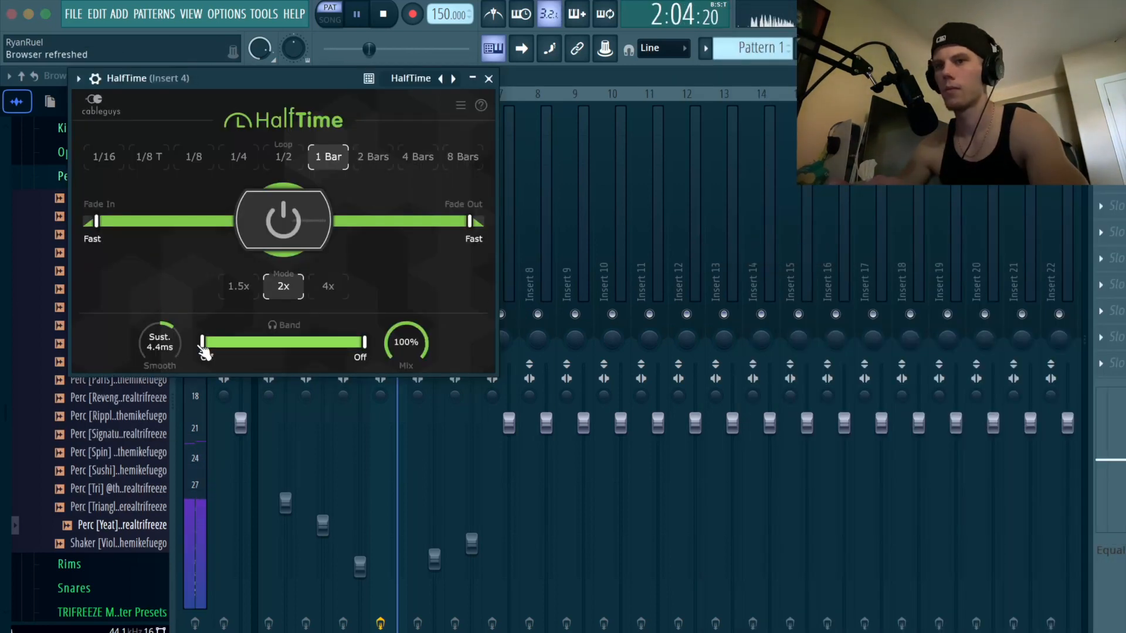
{"action": "left_click_drag", "start_coordinate": [203, 343], "coordinate": [318, 343]}
{"action": "left_click_drag", "start_coordinate": [160, 344], "coordinate": [147, 380]}
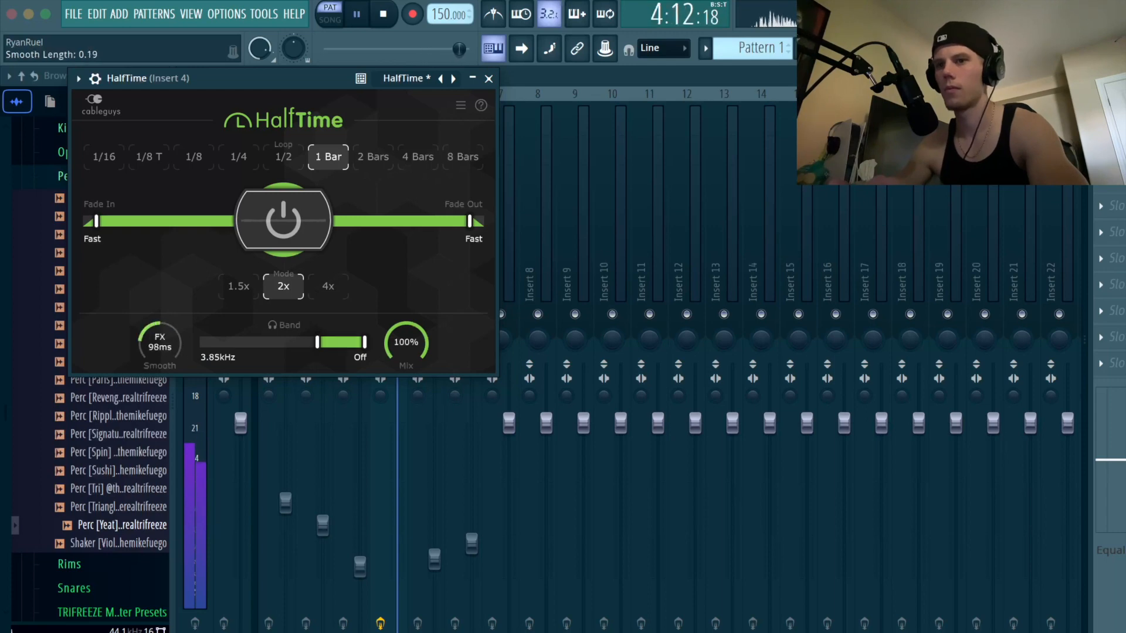
{"action": "key", "text": "space"}
{"action": "left_click", "coordinate": [488, 78]}
Add Portal to Insert 4 with the 12 NEVER FOLD preset and pull its dry/wet mix well toward dry during playback.
{"action": "left_click", "coordinate": [1113, 258]}
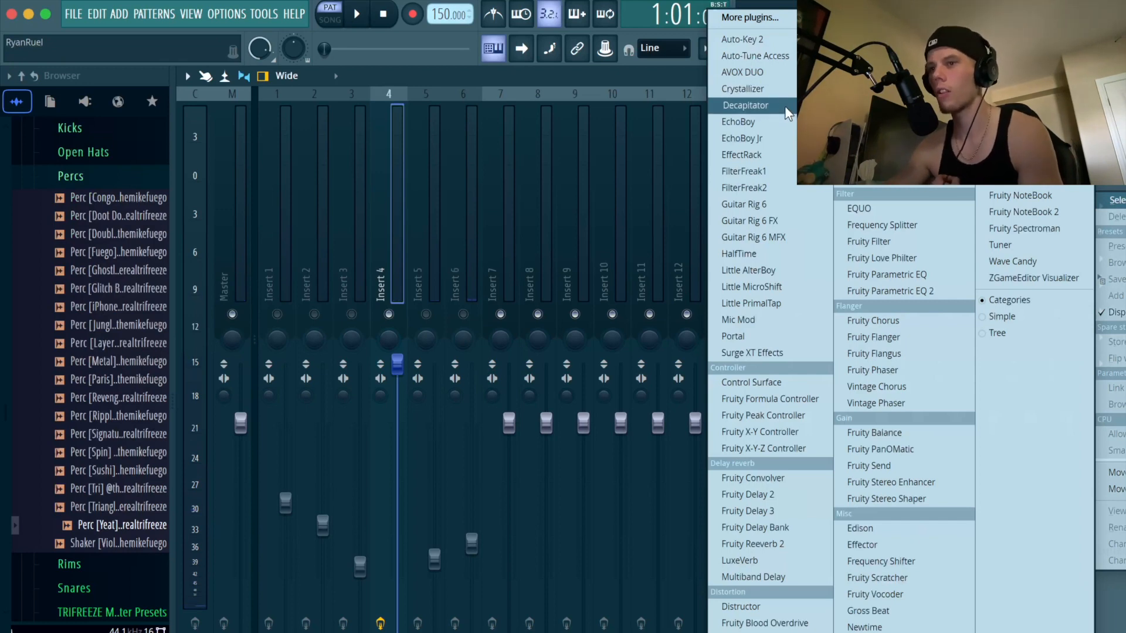
{"action": "left_click", "coordinate": [759, 335]}
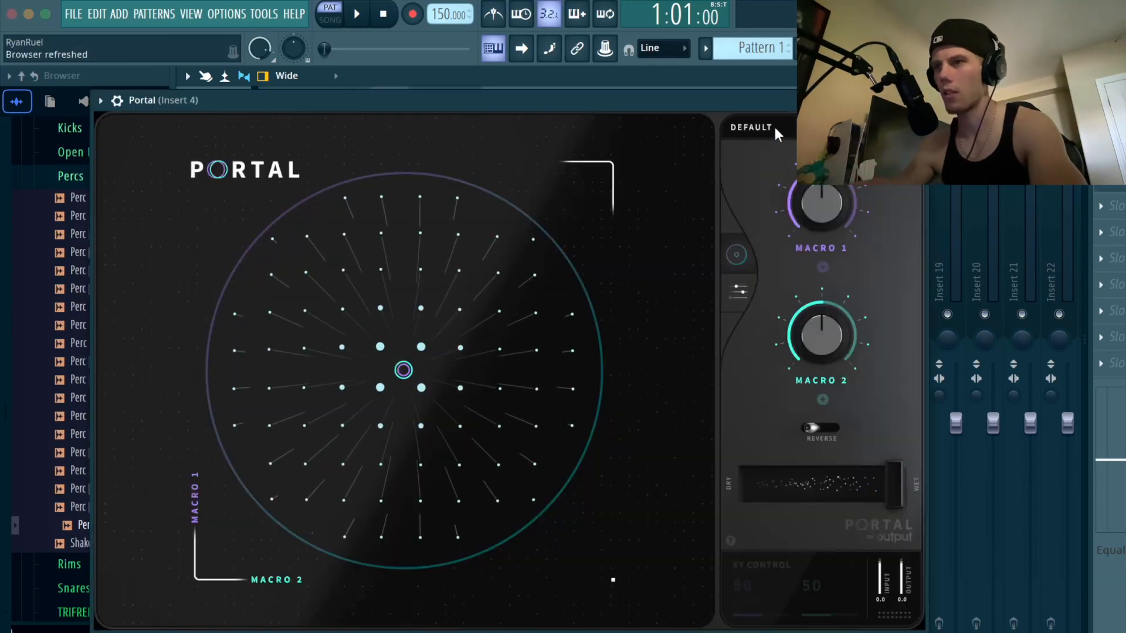
{"action": "left_click", "coordinate": [763, 127]}
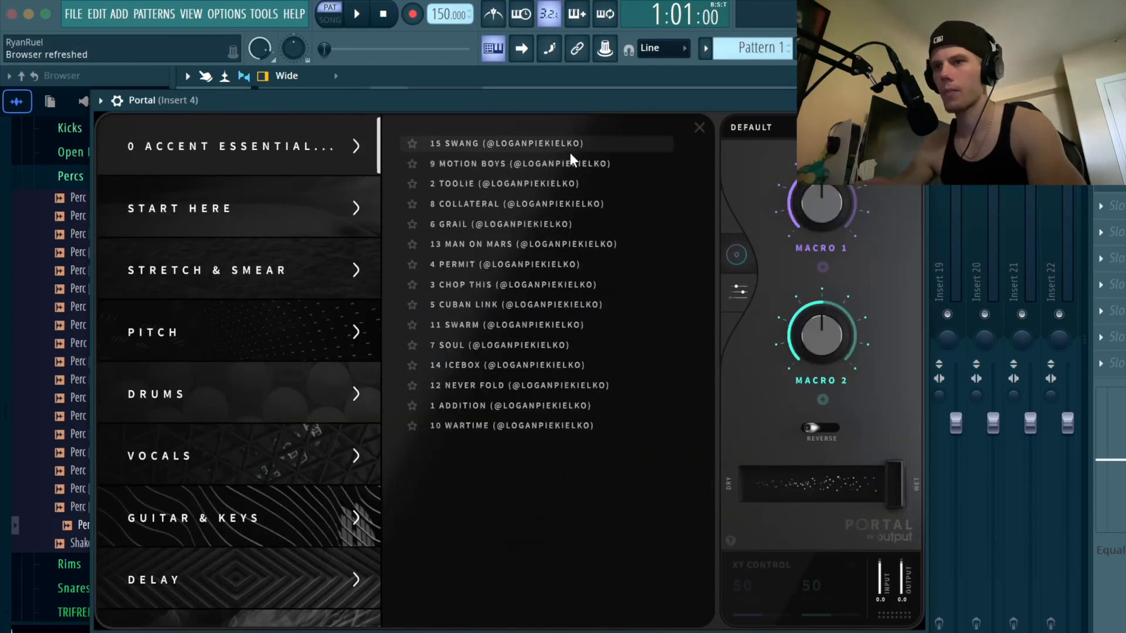
{"action": "left_click", "coordinate": [569, 152]}
{"action": "key", "text": "space"}
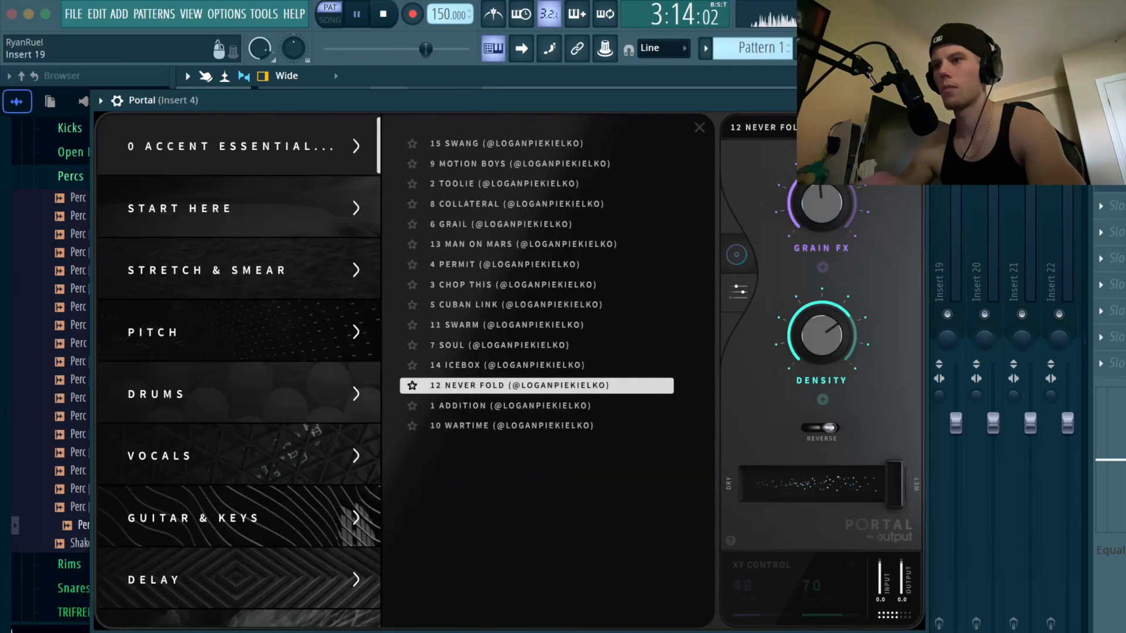
{"action": "left_click_drag", "start_coordinate": [892, 484], "coordinate": [777, 484]}
{"action": "key", "text": "space"}
{"action": "left_click", "coordinate": [916, 101]}
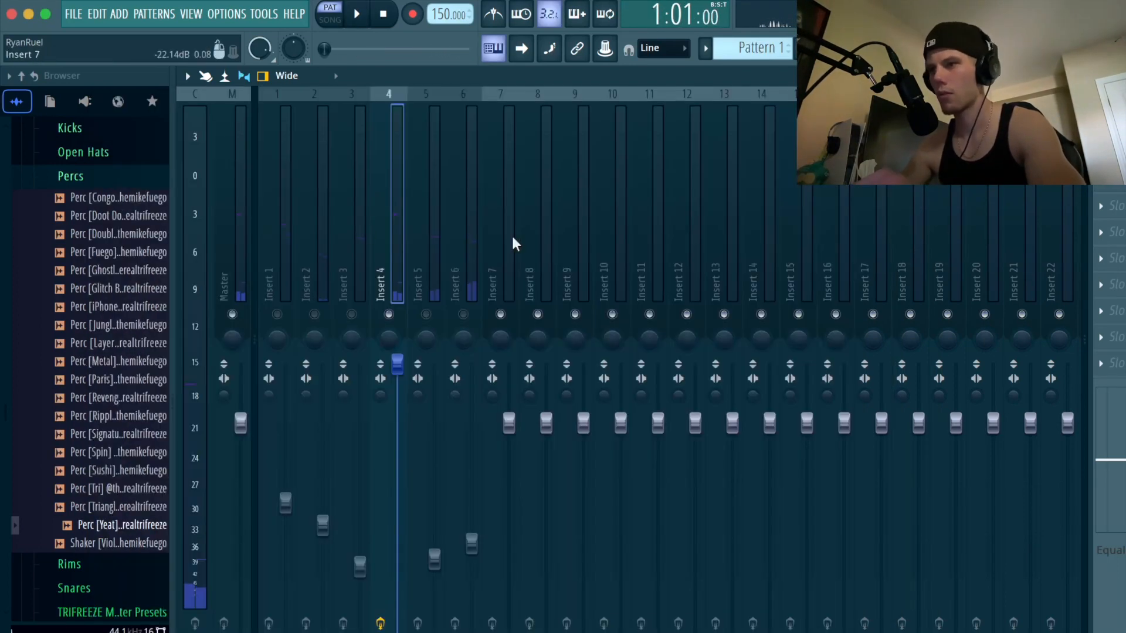
Reopen Portal on Insert 4, turn reverse off and settle the dry/wet mix at about 18.
{"action": "left_click", "coordinate": [1114, 179]}
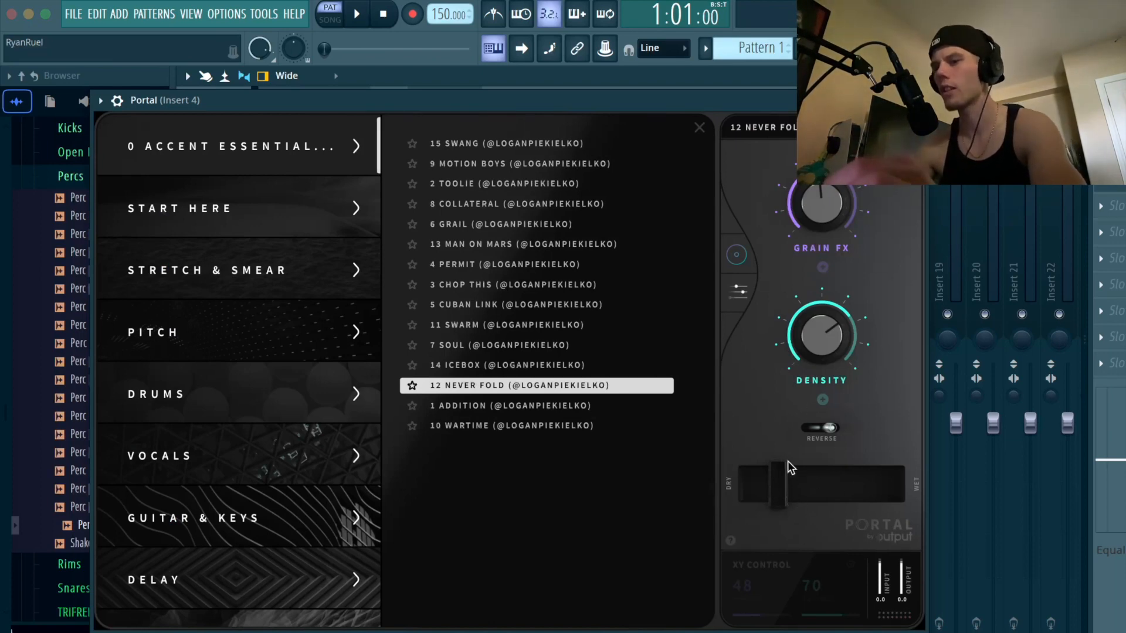
{"action": "left_click_drag", "start_coordinate": [783, 489], "coordinate": [804, 472]}
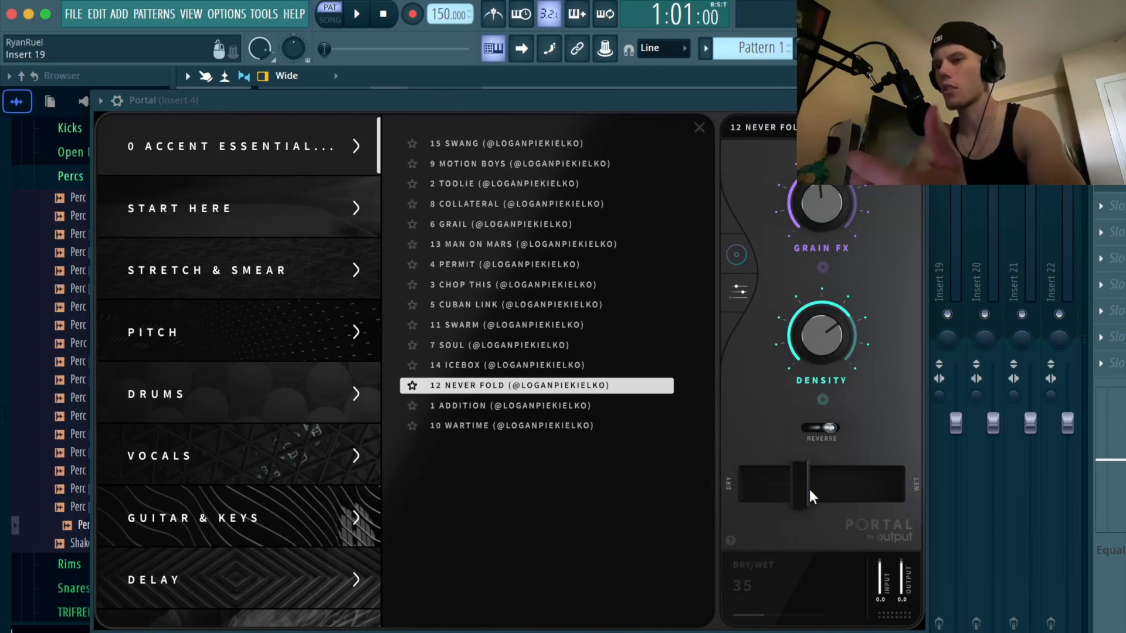
{"action": "left_click_drag", "start_coordinate": [812, 489], "coordinate": [792, 492]}
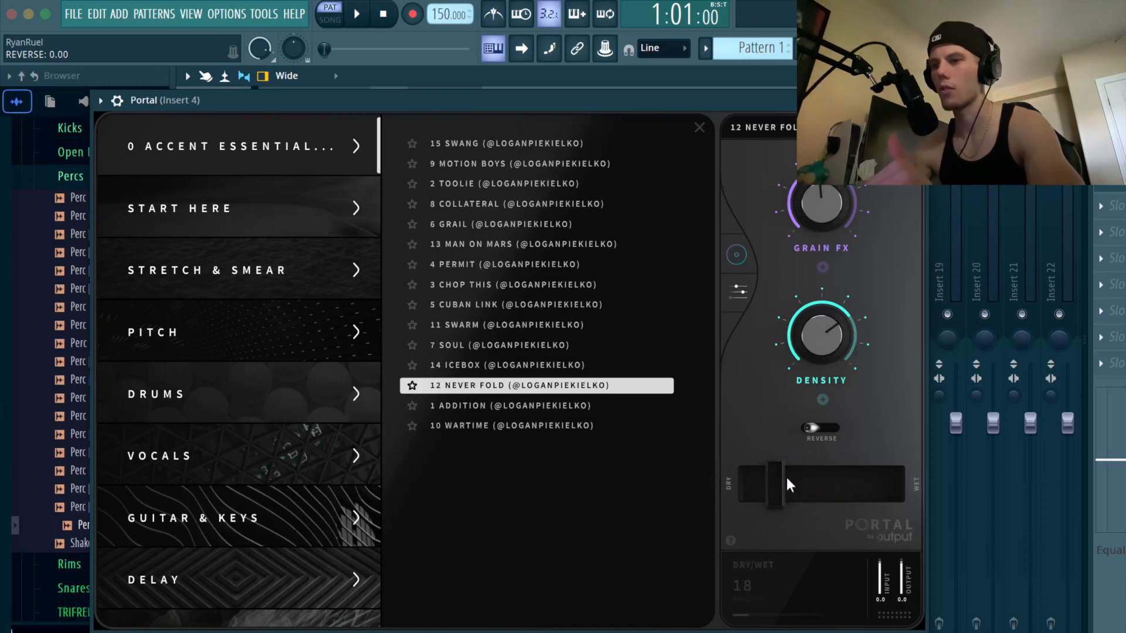
{"action": "left_click_drag", "start_coordinate": [775, 483], "coordinate": [772, 486]}
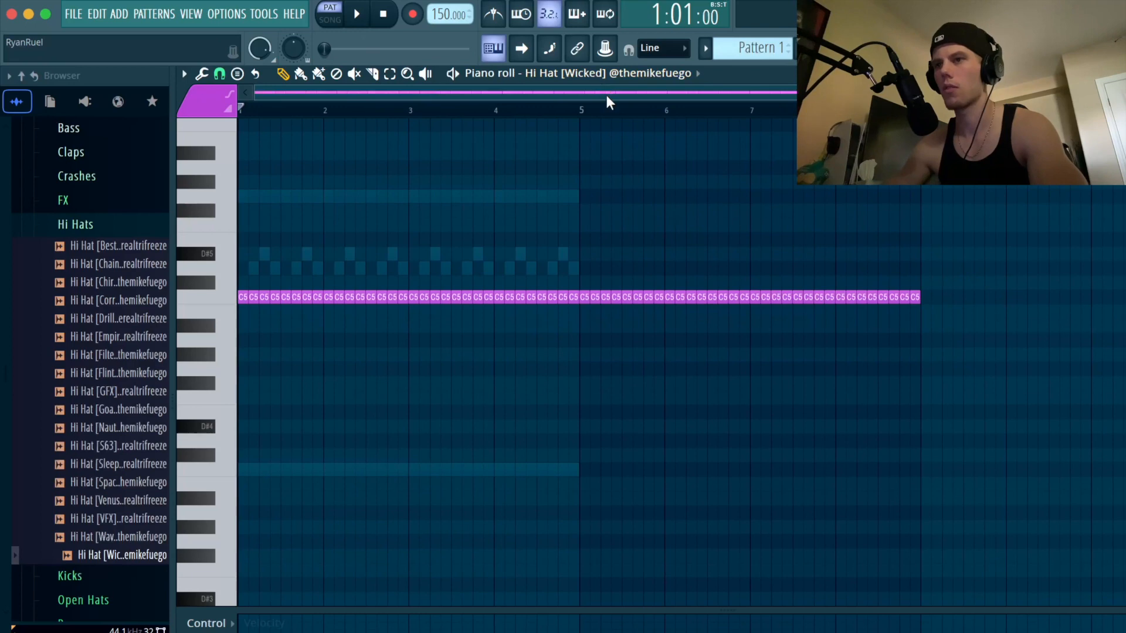
Duplicate the four-bar Analog Lab V, FL Keys and Omnisphere parts so each fills eight bars.
{"action": "left_click", "coordinate": [606, 74]}
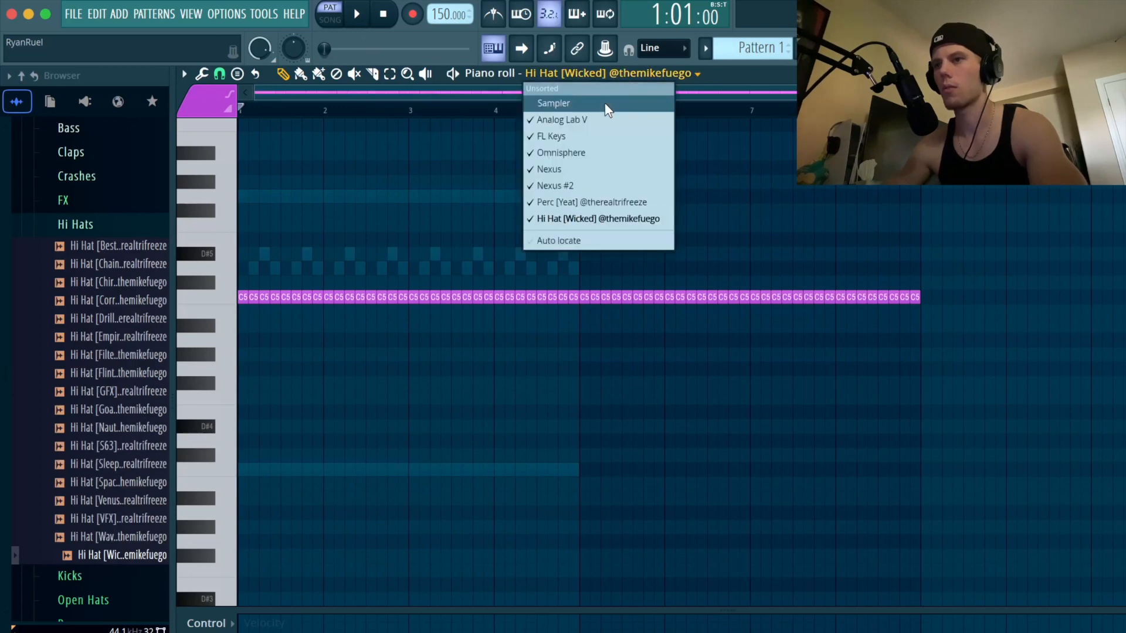
{"action": "left_click", "coordinate": [587, 117]}
{"action": "key", "text": "ctrl+z"}
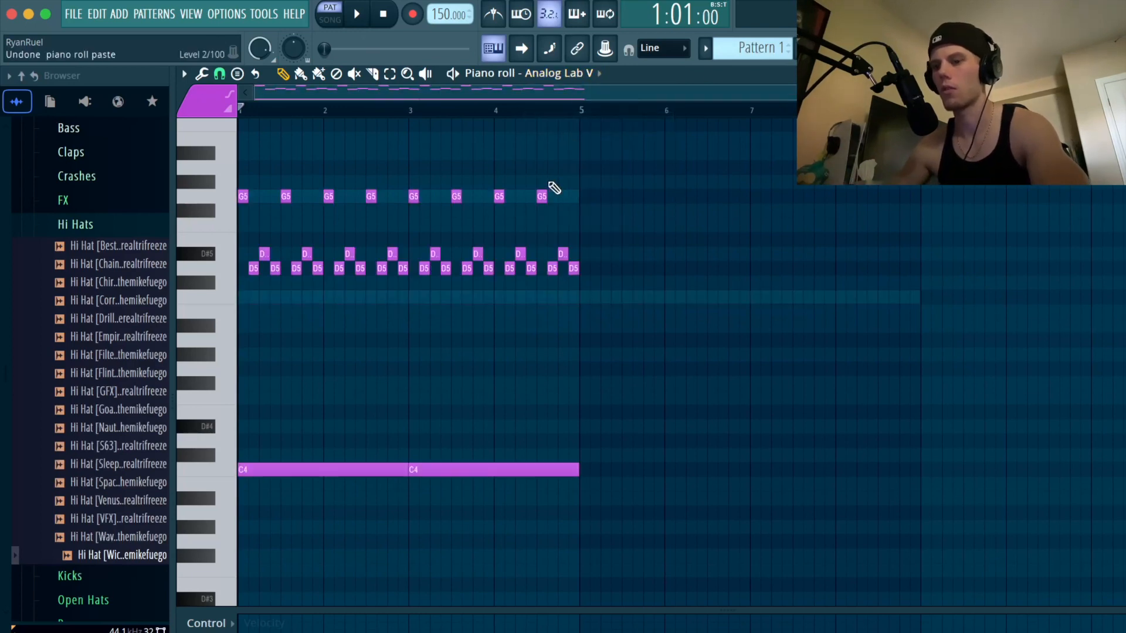
{"action": "key", "text": "ctrl+b"}
{"action": "left_click", "coordinate": [594, 75]}
{"action": "left_click", "coordinate": [596, 135]}
{"action": "left_click", "coordinate": [565, 74]}
{"action": "left_click", "coordinate": [575, 149]}
Duplicate the four-bar Nexus, Nexus #2 and Perc [Yeat] parts so each fills eight bars.
{"action": "left_click", "coordinate": [576, 72]}
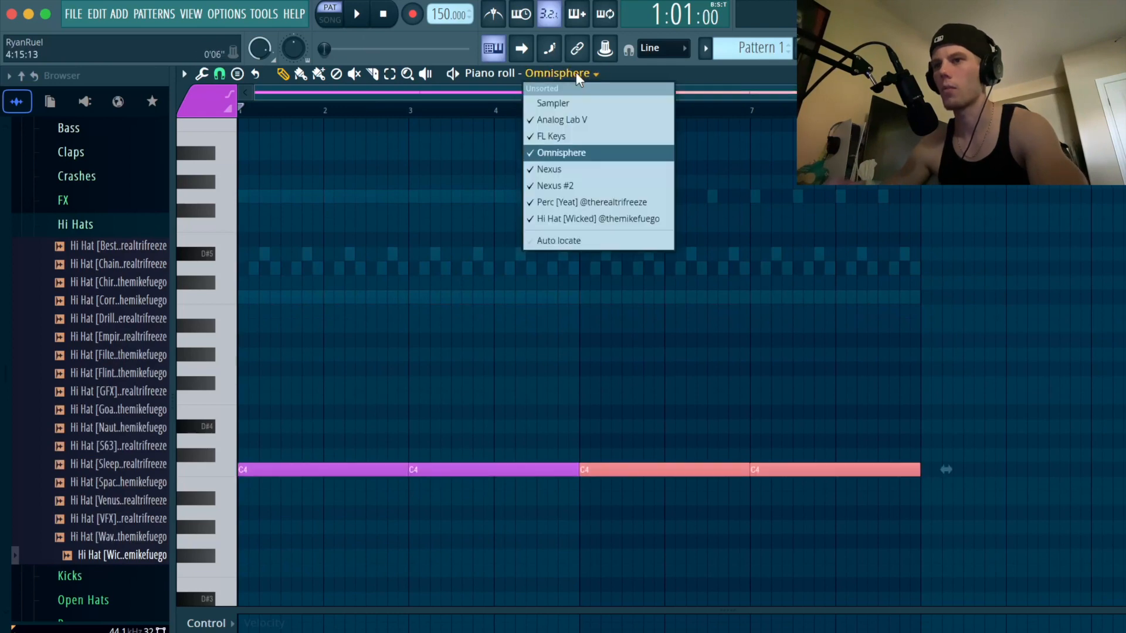
{"action": "left_click", "coordinate": [585, 168]}
{"action": "left_click", "coordinate": [545, 73]}
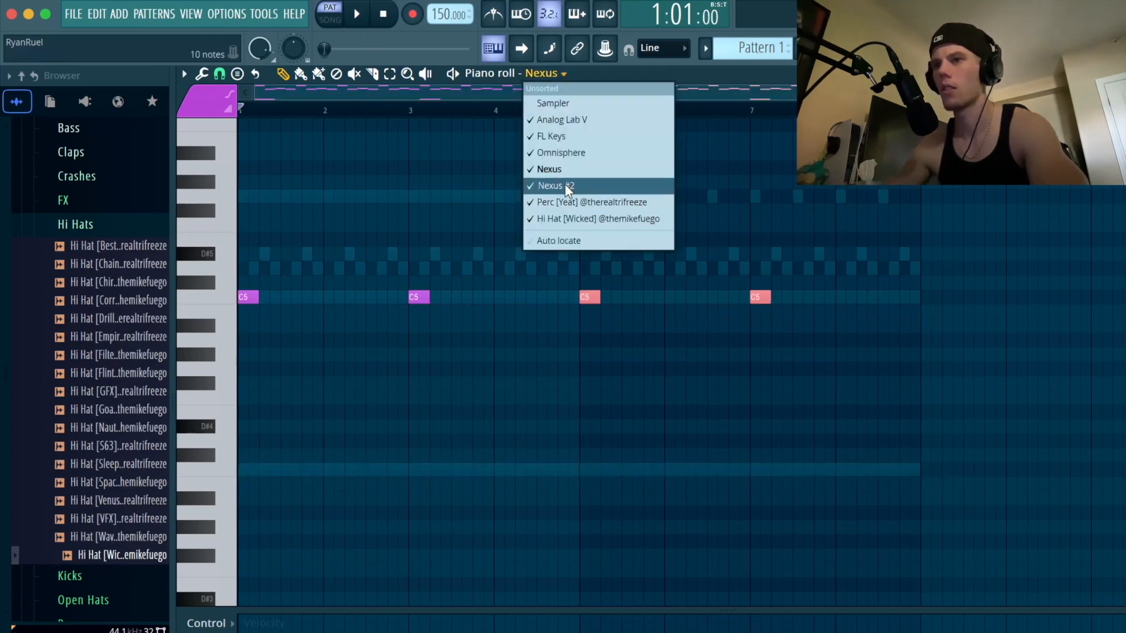
{"action": "left_click", "coordinate": [565, 185]}
{"action": "left_click", "coordinate": [568, 74]}
{"action": "left_click", "coordinate": [575, 202]}
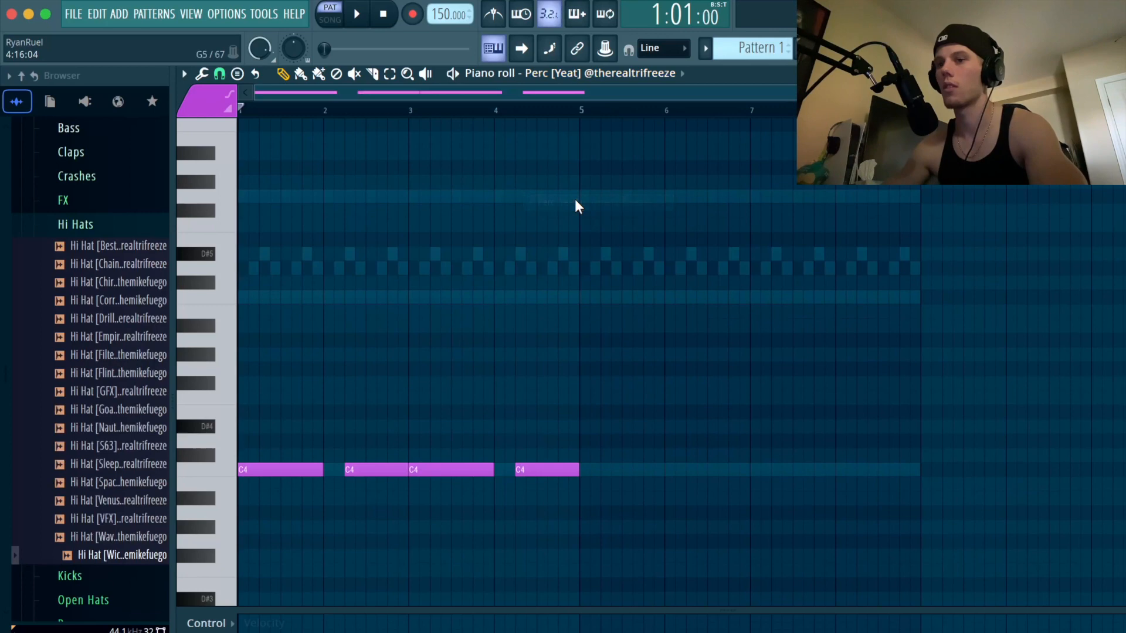
In the Hi Hat [Wicked] piano roll, set snap to 1/6 beat and replace bar 1's third hat with short triplet-length notes.
{"action": "left_click", "coordinate": [598, 74]}
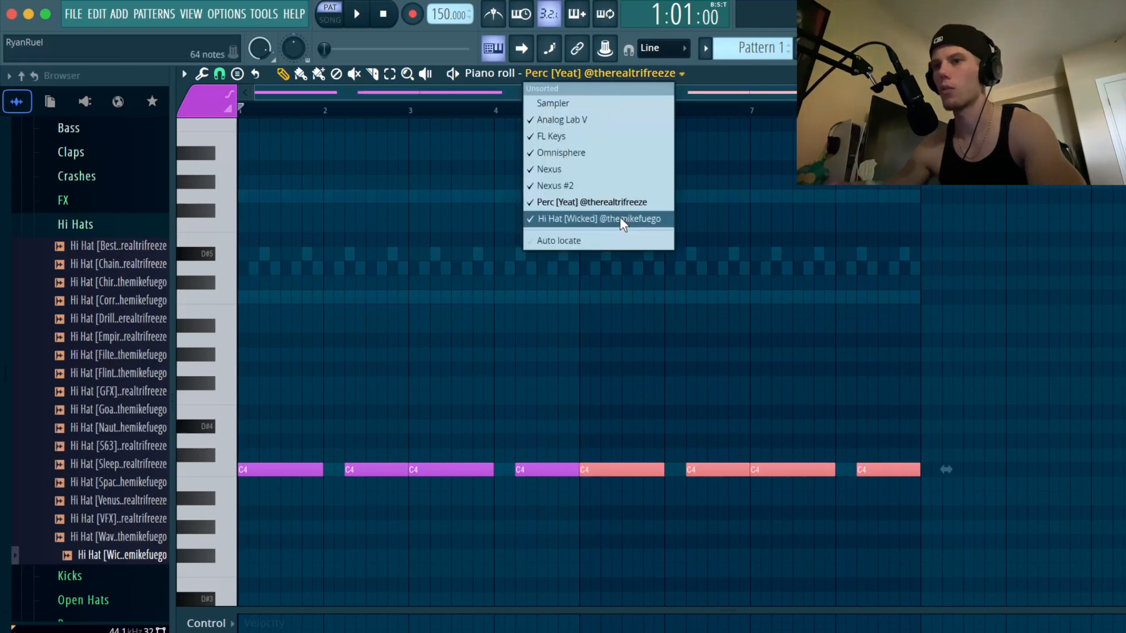
{"action": "left_click", "coordinate": [598, 219]}
{"action": "left_click", "coordinate": [219, 74]}
{"action": "left_click", "coordinate": [233, 253]}
{"action": "scroll", "coordinate": [228, 323], "scroll_direction": "up", "scroll_amount": 5}
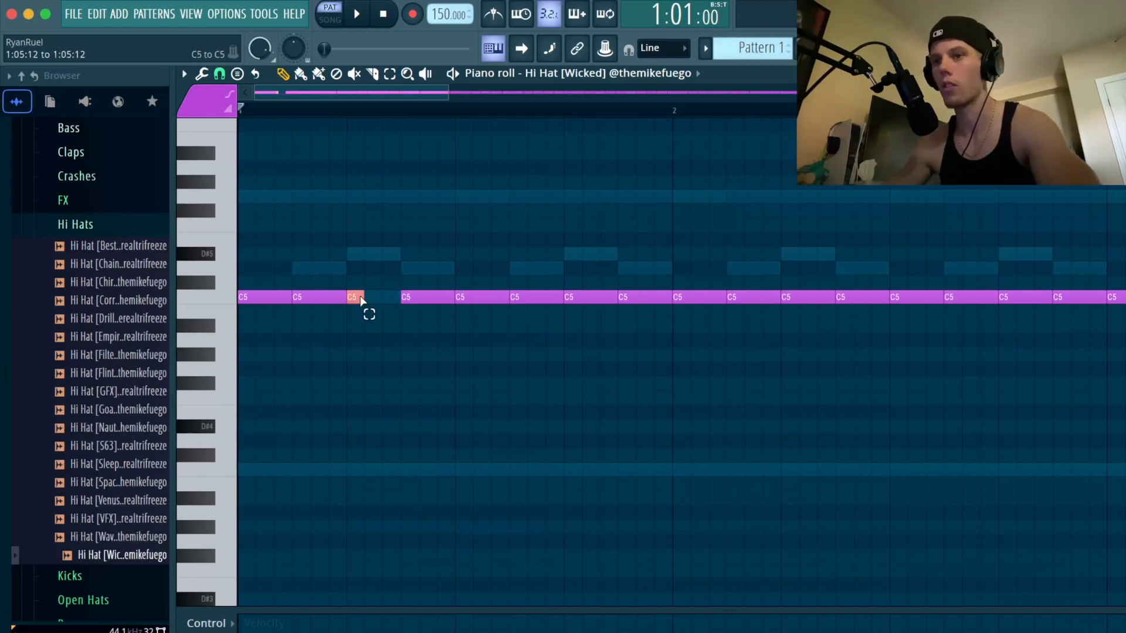
{"action": "key", "text": "space"}
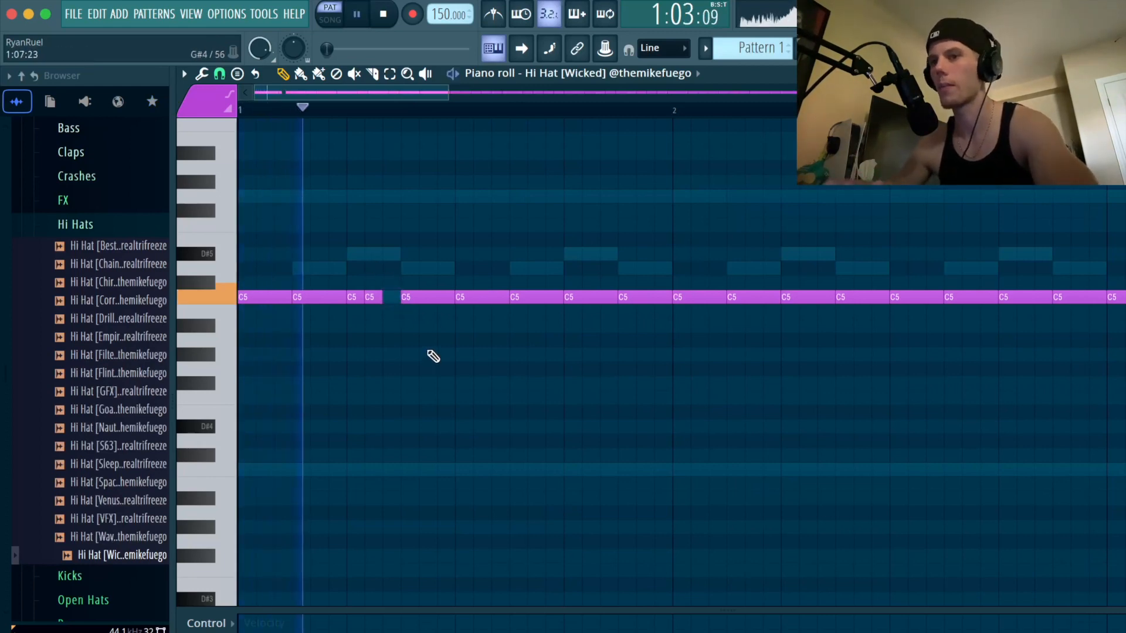
{"action": "key", "text": "space"}
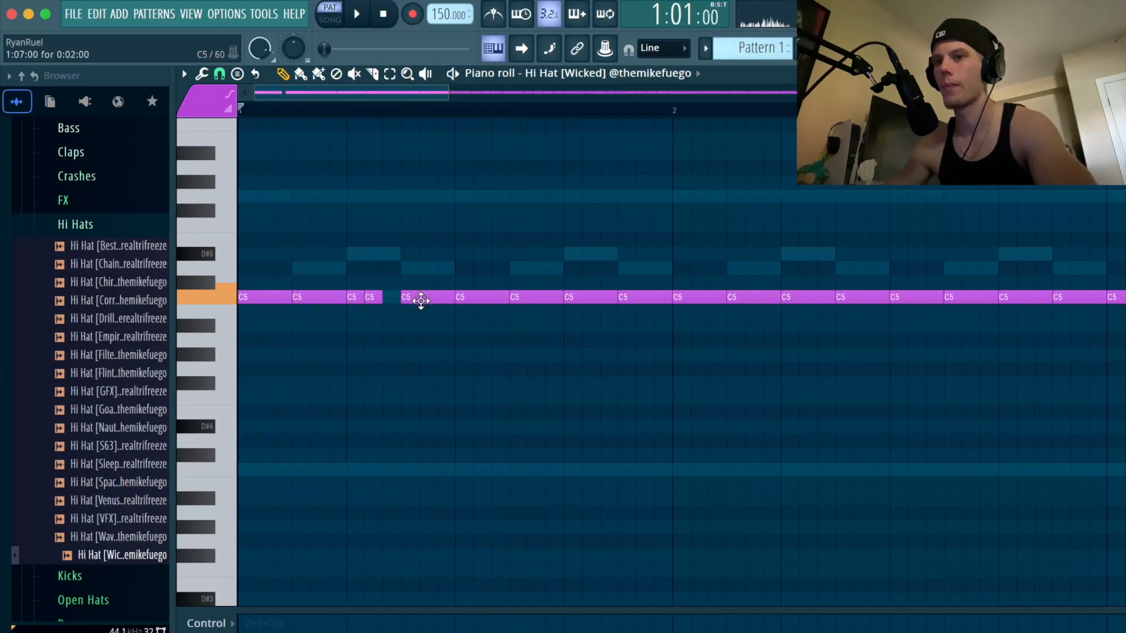
Add a D#5 hat above bar 1's third hit and split the sixth C5 hat into a triplet.
{"action": "left_click", "coordinate": [370, 252]}
{"action": "key", "text": "space"}
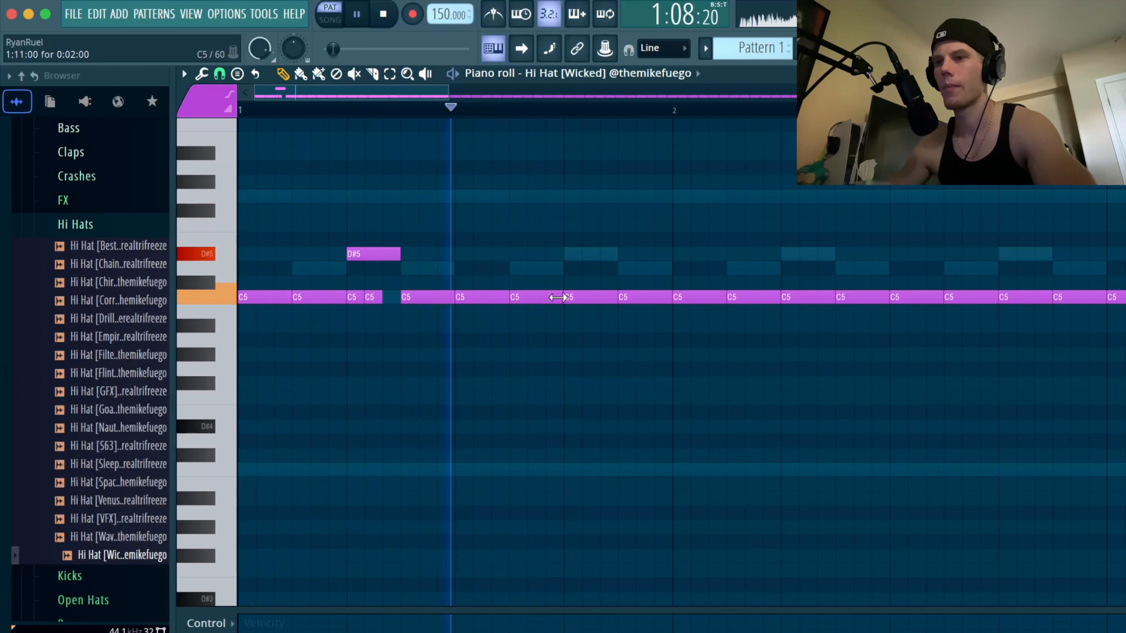
{"action": "left_click_drag", "start_coordinate": [559, 297], "coordinate": [520, 297]}
{"action": "left_click", "coordinate": [536, 297]}
{"action": "left_click", "coordinate": [553, 297]}
{"action": "key", "text": "space"}
{"action": "key", "text": "space"}
Add C4 hats at the end of bar 1 and late in bar 2, with a D#5 hat and C5 triplets in bar 2.
{"action": "left_click_drag", "start_coordinate": [645, 364], "coordinate": [642, 469]}
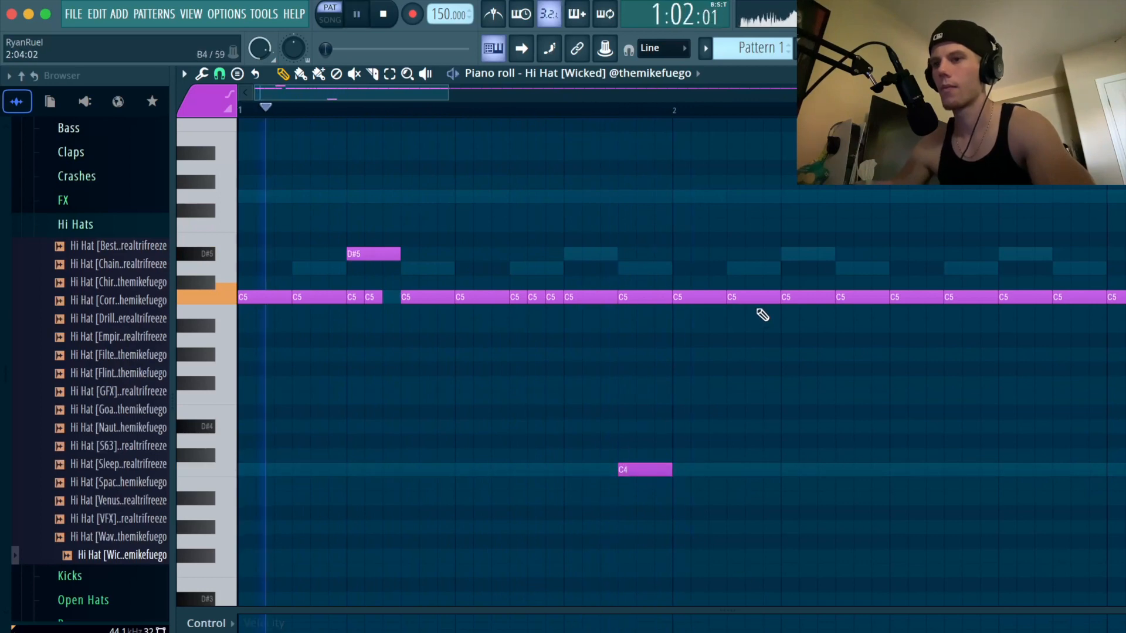
{"action": "key", "text": "space"}
{"action": "left_click_drag", "start_coordinate": [830, 299], "coordinate": [792, 299]}
{"action": "left_click", "coordinate": [800, 254]}
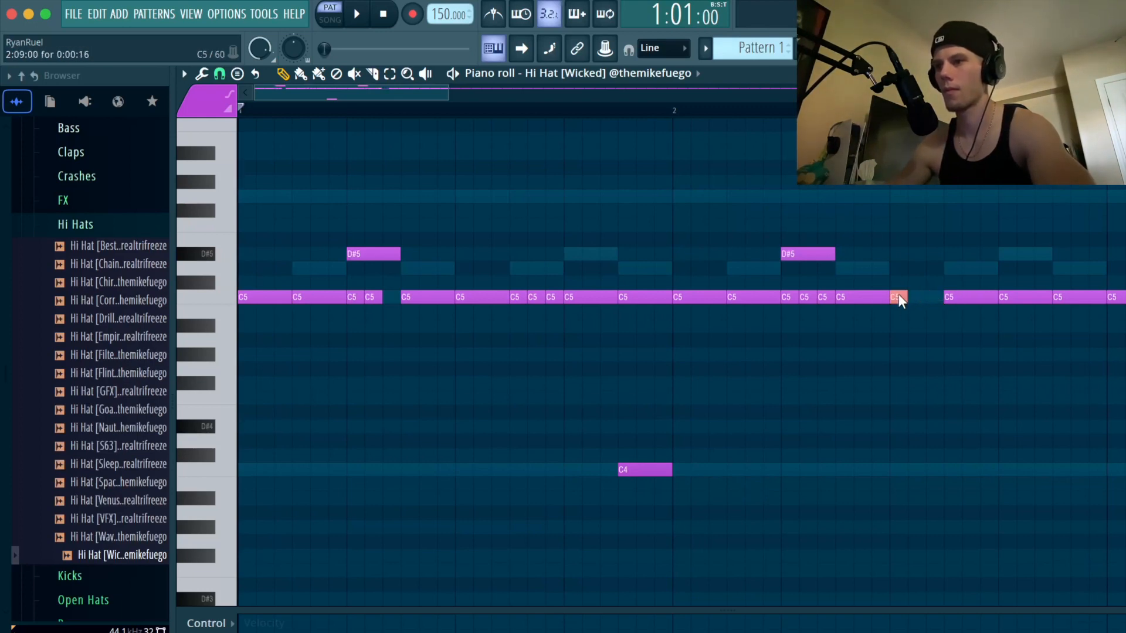
{"action": "left_click_drag", "start_coordinate": [949, 482], "coordinate": [962, 470]}
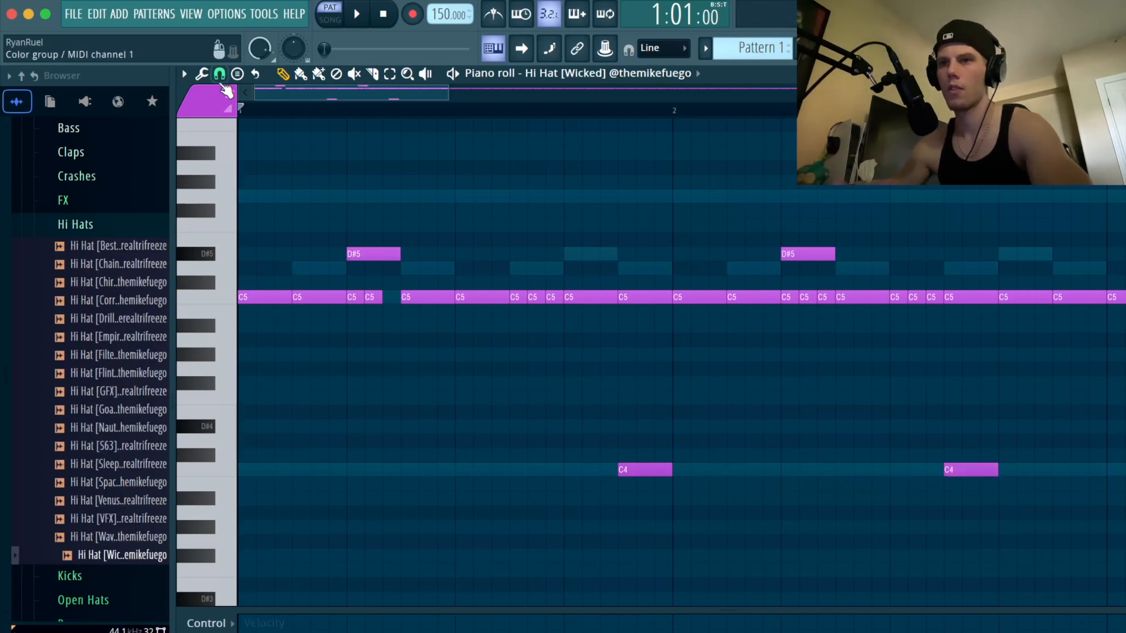
Set a finer snap and draw a run of short C4 hats followed by a longer C4 hit at the end of bar 2.
{"action": "left_click", "coordinate": [220, 75]}
{"action": "left_click", "coordinate": [262, 188]}
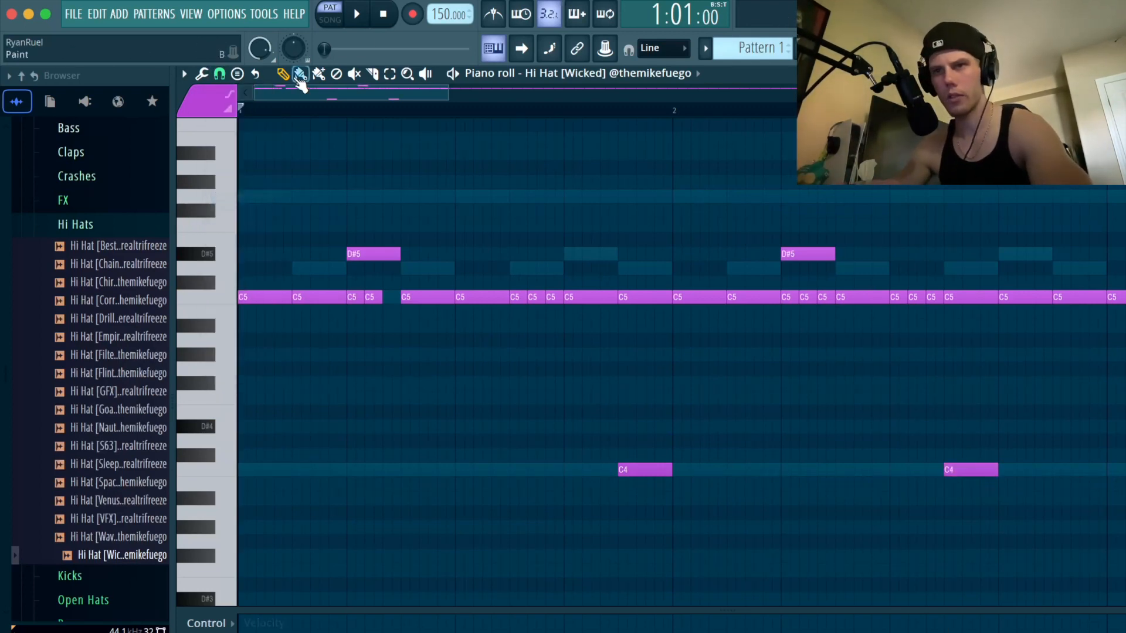
{"action": "scroll", "coordinate": [1044, 411], "scroll_direction": "up", "scroll_amount": 3, "text": "ctrl"}
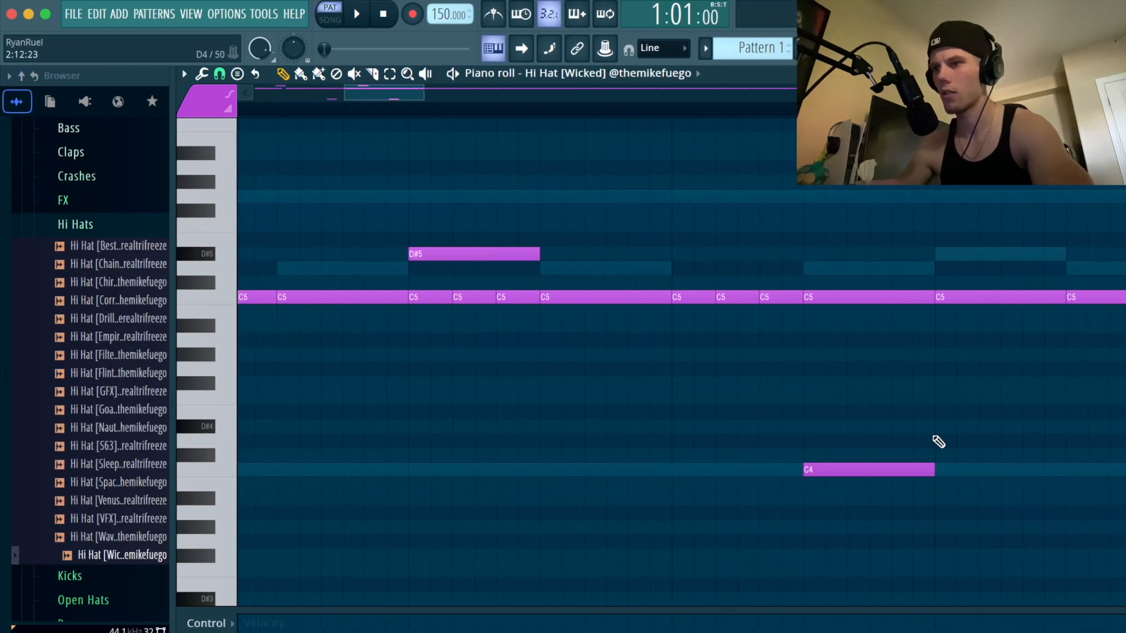
{"action": "left_click", "coordinate": [950, 469]}
{"action": "left_click", "coordinate": [964, 470]}
{"action": "left_click", "coordinate": [987, 470]}
{"action": "mouse_move", "coordinate": [1063, 486]}
{"action": "left_mouse_down"}
{"action": "mouse_move", "coordinate": [1081, 503]}
{"action": "mouse_move", "coordinate": [1098, 473]}
{"action": "left_mouse_up"}
{"action": "mouse_move", "coordinate": [1124, 532]}
{"action": "left_mouse_down", "text": "ctrl"}
{"action": "mouse_move", "coordinate": [969, 473]}
{"action": "mouse_move", "coordinate": [943, 450]}
{"action": "left_mouse_up", "text": "ctrl"}
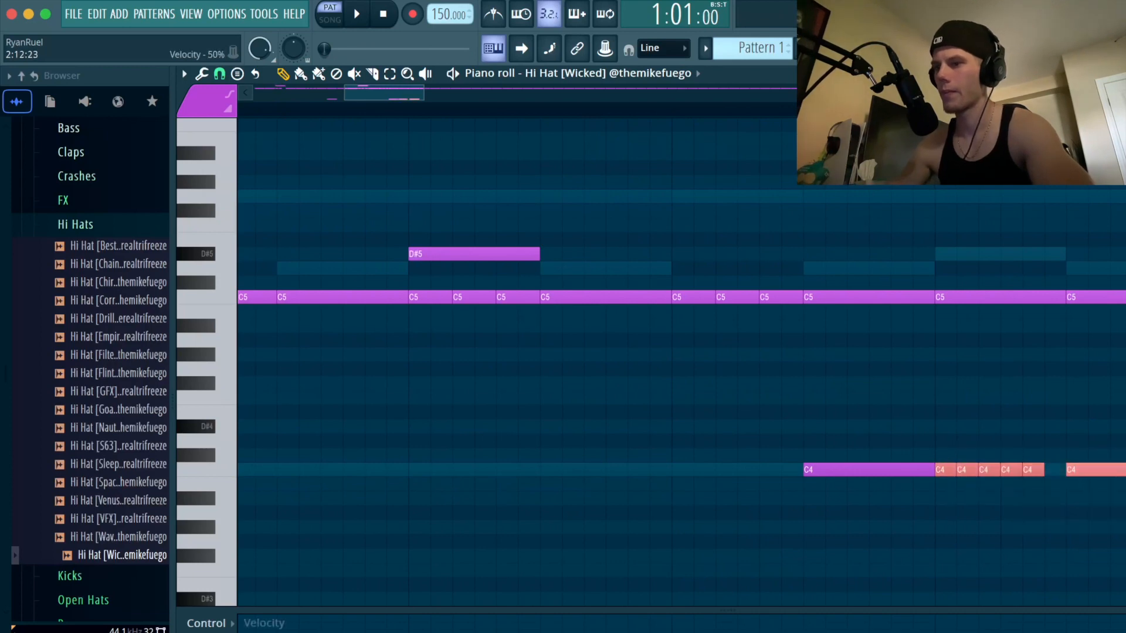
{"action": "key", "text": "space"}
{"action": "scroll", "coordinate": [1001, 574], "scroll_direction": "down", "scroll_amount": 5}
{"action": "left_click", "coordinate": [1001, 573], "text": "ctrl"}
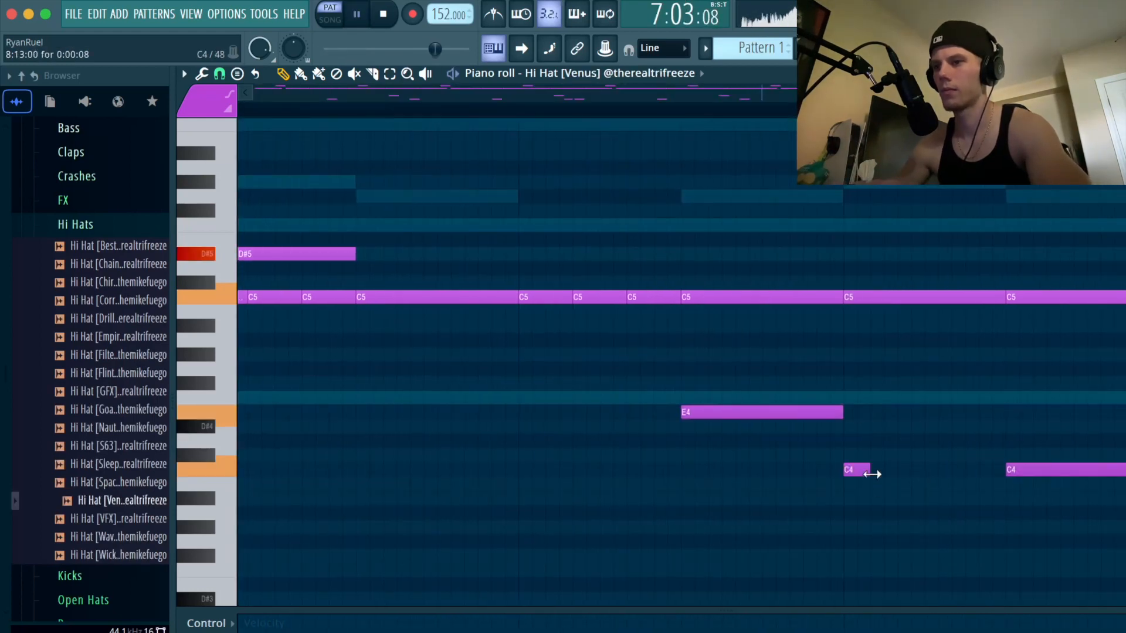
Duplicate the short C4 hat near the end of bar 8 into a fast roll and play the pattern back.
{"action": "left_click_drag", "start_coordinate": [874, 488], "coordinate": [841, 451]}
{"action": "key", "text": "super+b"}
{"action": "key", "text": "super+b"}
{"action": "key", "text": "super+b"}
{"action": "key", "text": "super+b"}
{"action": "key", "text": "super+b"}
{"action": "key", "text": "super+b"}
{"action": "key", "text": "super+b"}
{"action": "key", "text": "super+b"}
{"action": "key", "text": "super+b"}
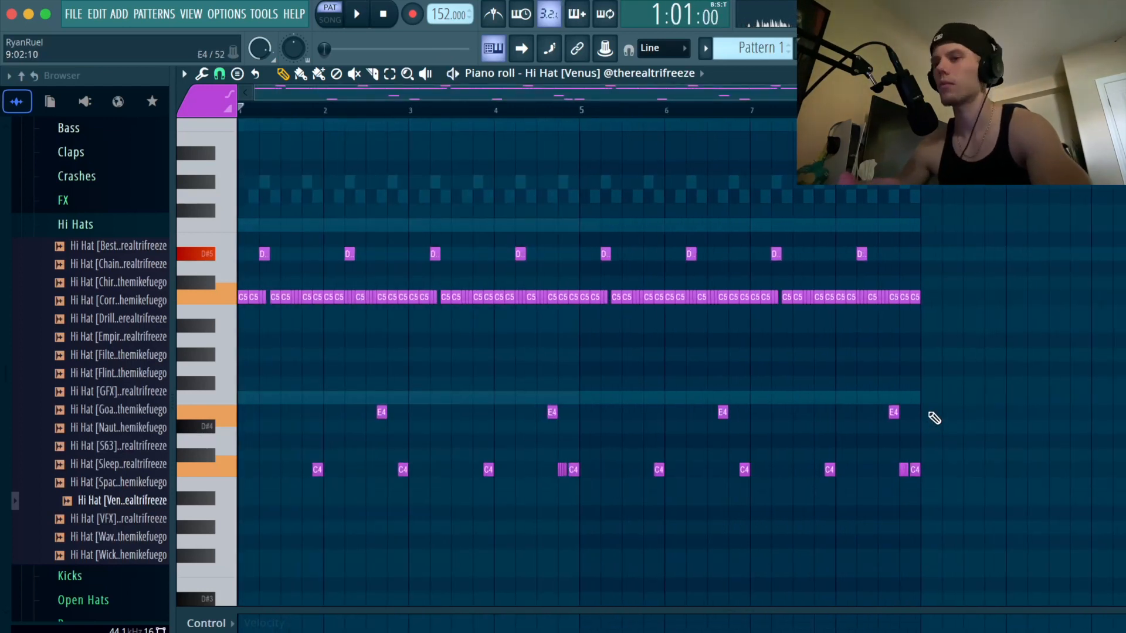
{"action": "key", "text": "space"}
{"action": "key", "text": "space"}
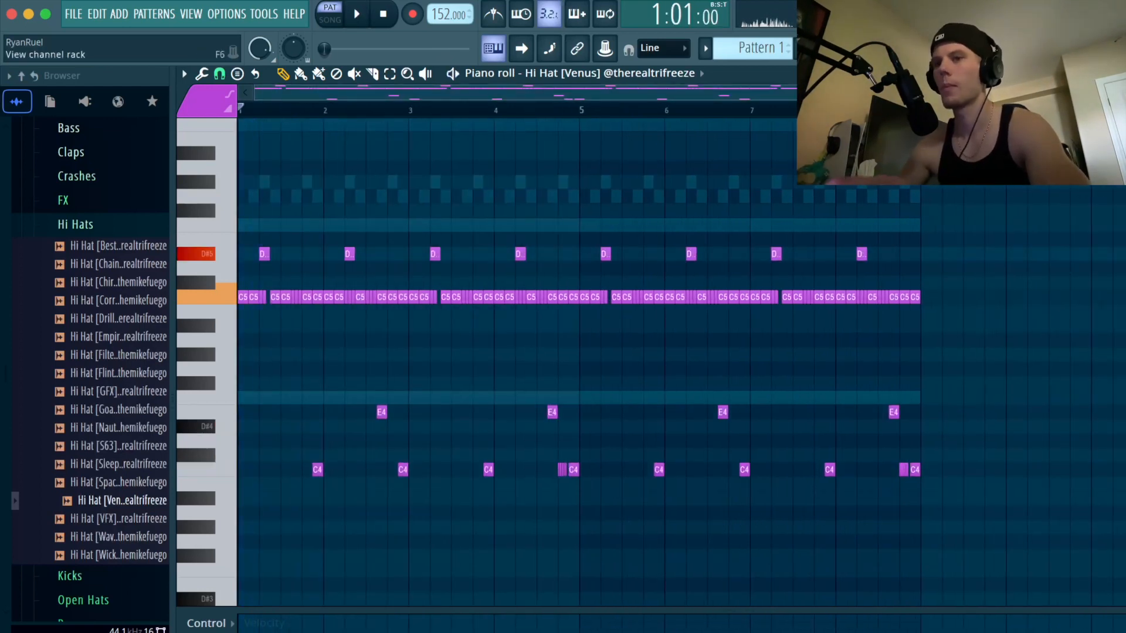
Transpose the melody channels down 2 semitones from the channel rack.
{"action": "key", "text": "F6"}
{"action": "left_click", "coordinate": [109, 233]}
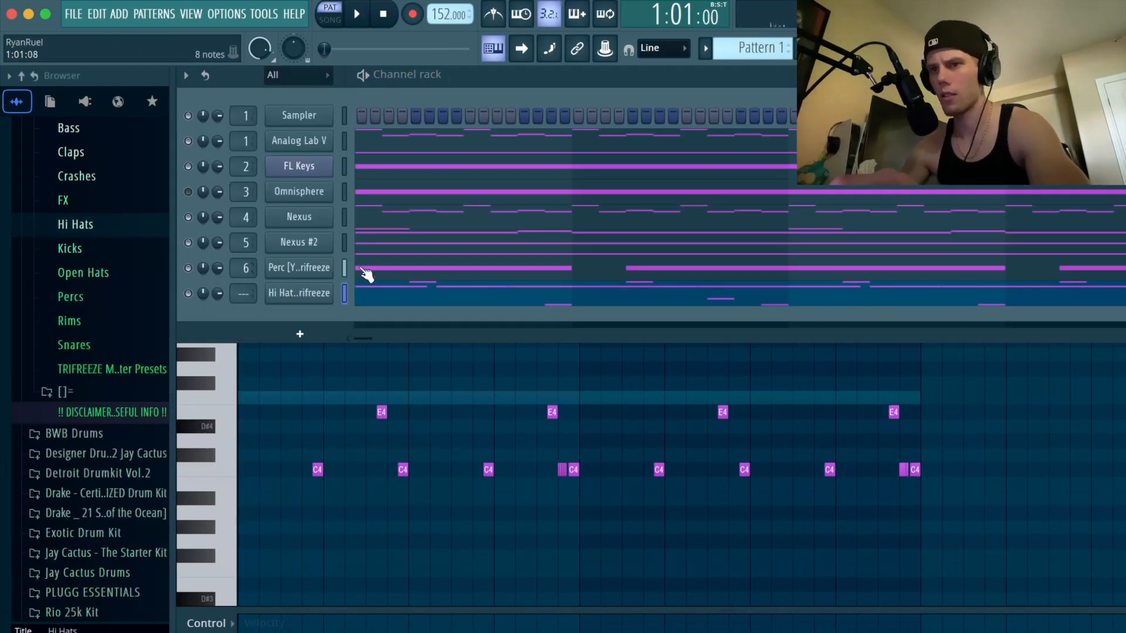
{"action": "left_click", "coordinate": [185, 75]}
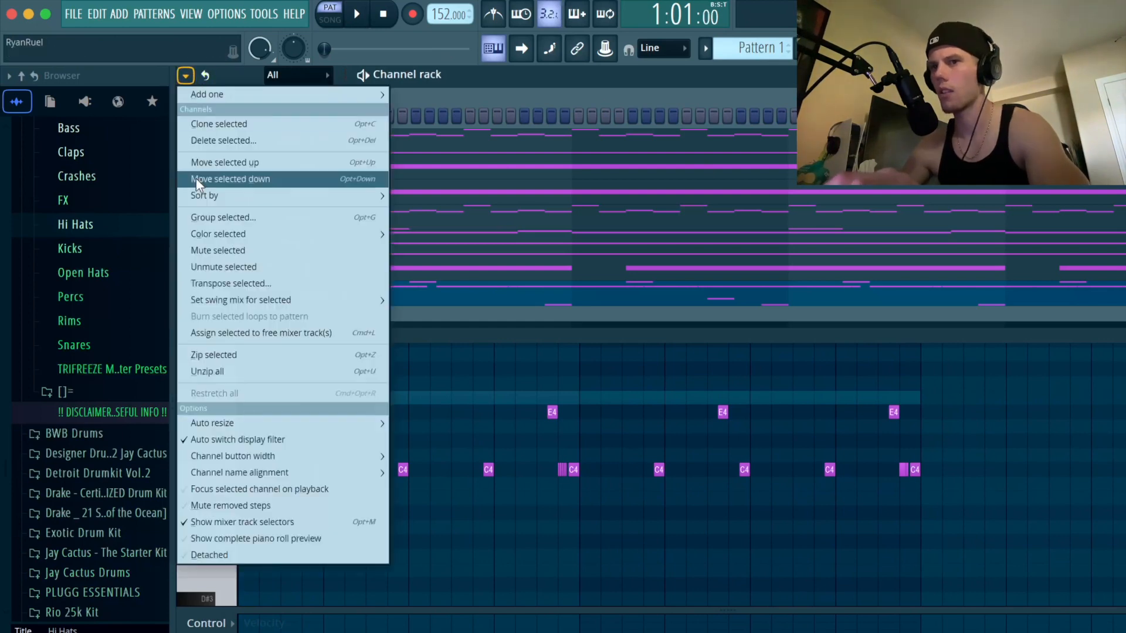
{"action": "left_click", "coordinate": [247, 290]}
{"action": "type", "text": "-2"}
{"action": "key", "text": "Return"}
Add !normal clap from the Rio 25k Kit's Claps as a new channel and place a hit on beat 3 of bar 1.
{"action": "scroll", "coordinate": [6, 416], "scroll_direction": "down", "scroll_amount": 5}
{"action": "left_click", "coordinate": [72, 403]}
{"action": "left_click", "coordinate": [71, 194]}
{"action": "left_click_drag", "start_coordinate": [104, 213], "coordinate": [337, 330]}
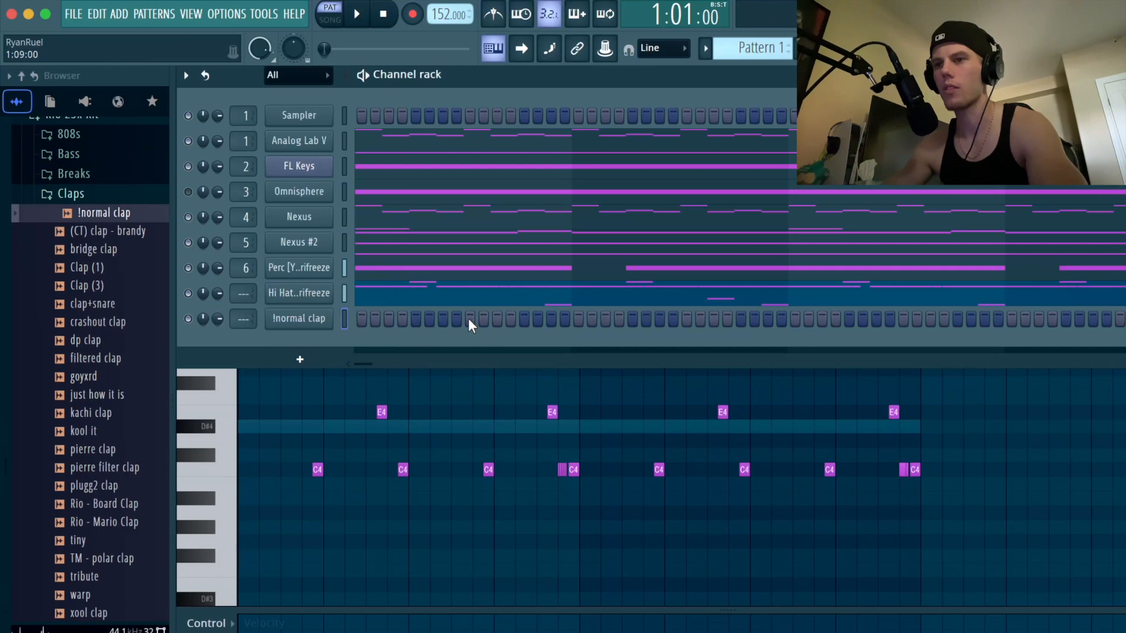
{"action": "right_click", "coordinate": [334, 317]}
{"action": "left_click", "coordinate": [361, 317]}
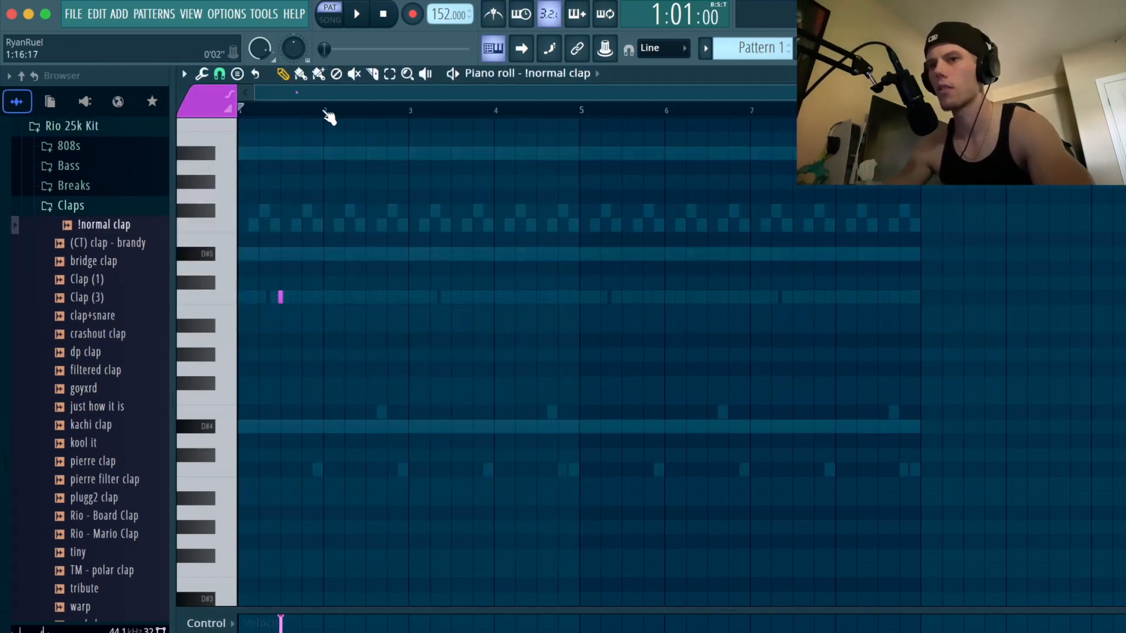
Try to duplicate the clap hit across the rest of the pattern.
{"action": "key", "text": "ctrl+b"}
{"action": "key", "text": "ctrl+b"}
{"action": "key", "text": "ctrl+b"}
{"action": "key", "text": "ctrl+b"}
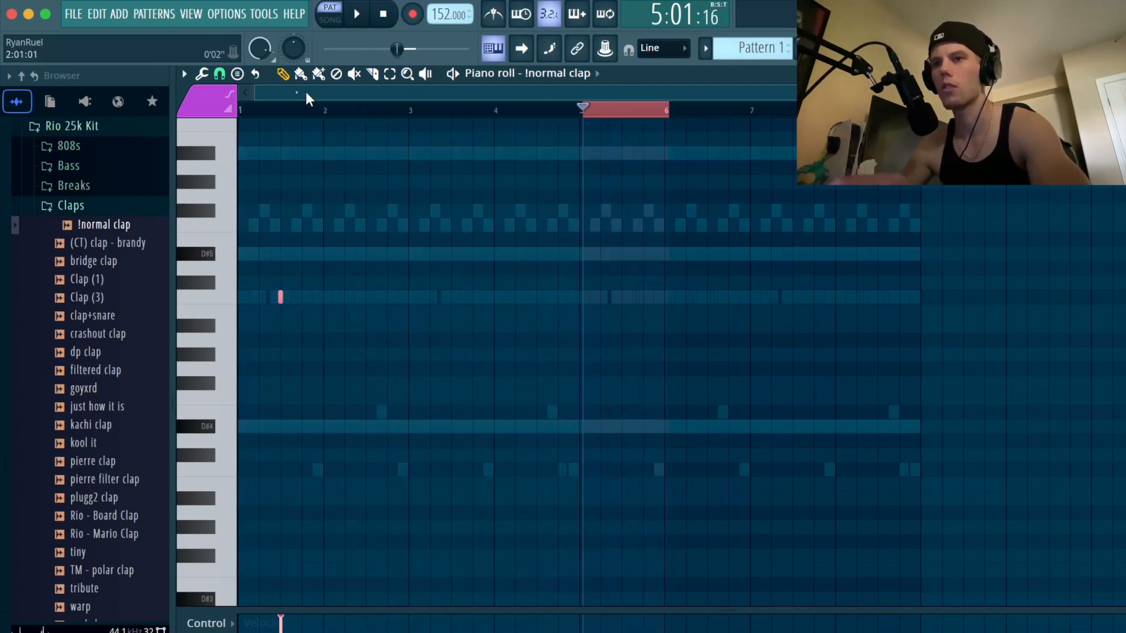
{"action": "left_click", "coordinate": [330, 139]}
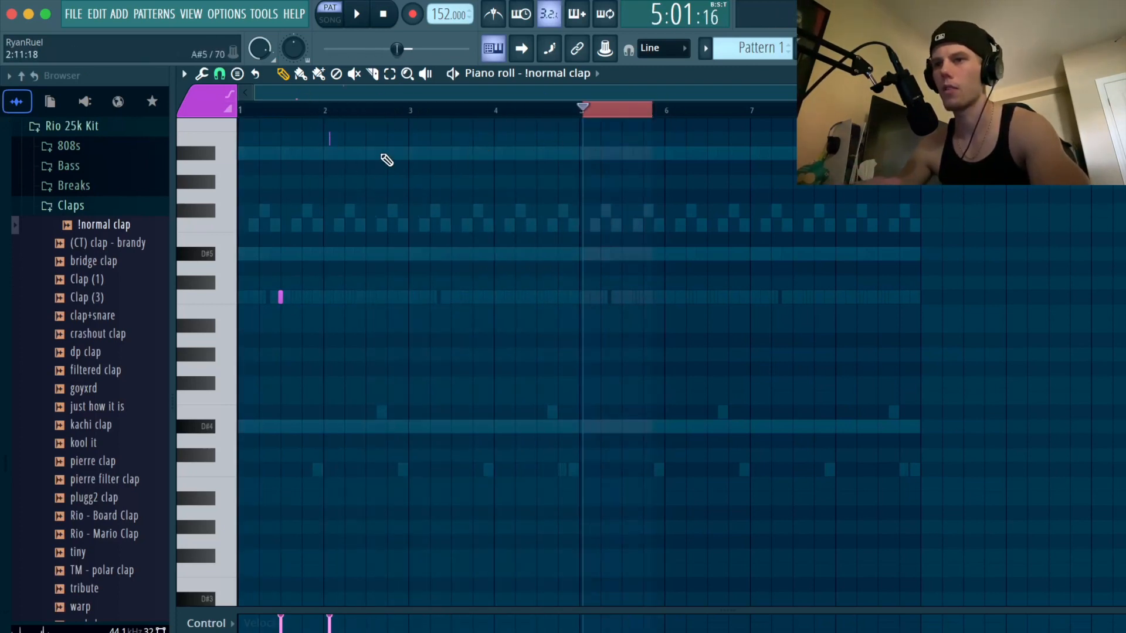
Set the piano roll snap to 1/2 beat and repeat bar 1's clap hit in each of bars 2 to 8.
{"action": "left_click", "coordinate": [219, 74]}
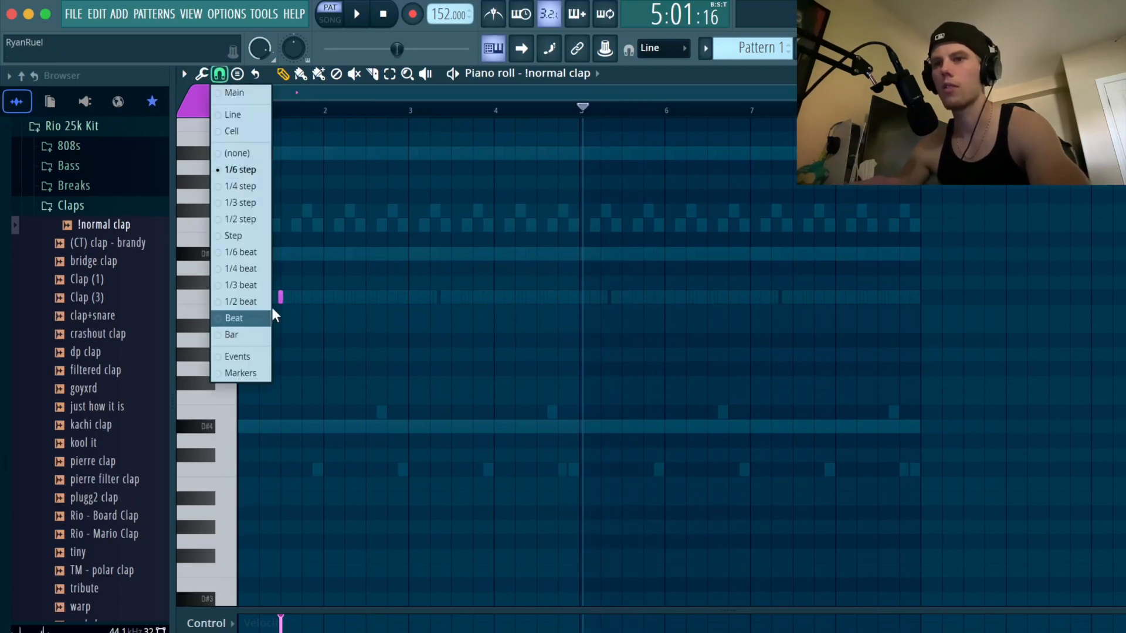
{"action": "left_click", "coordinate": [269, 300]}
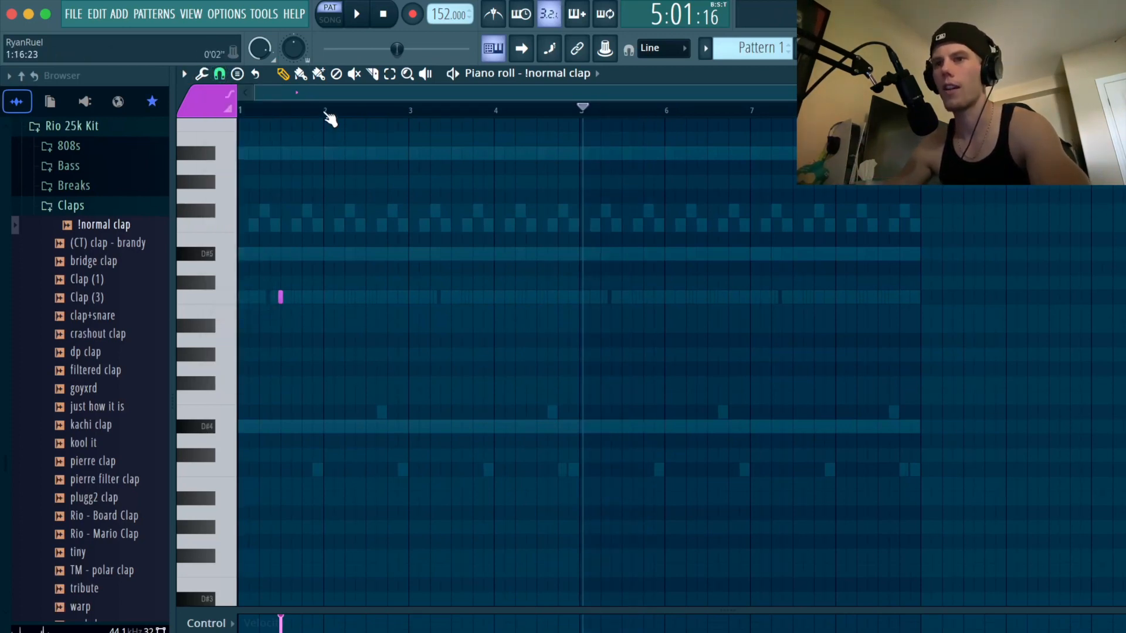
{"action": "left_click_drag", "start_coordinate": [331, 119], "coordinate": [241, 113]}
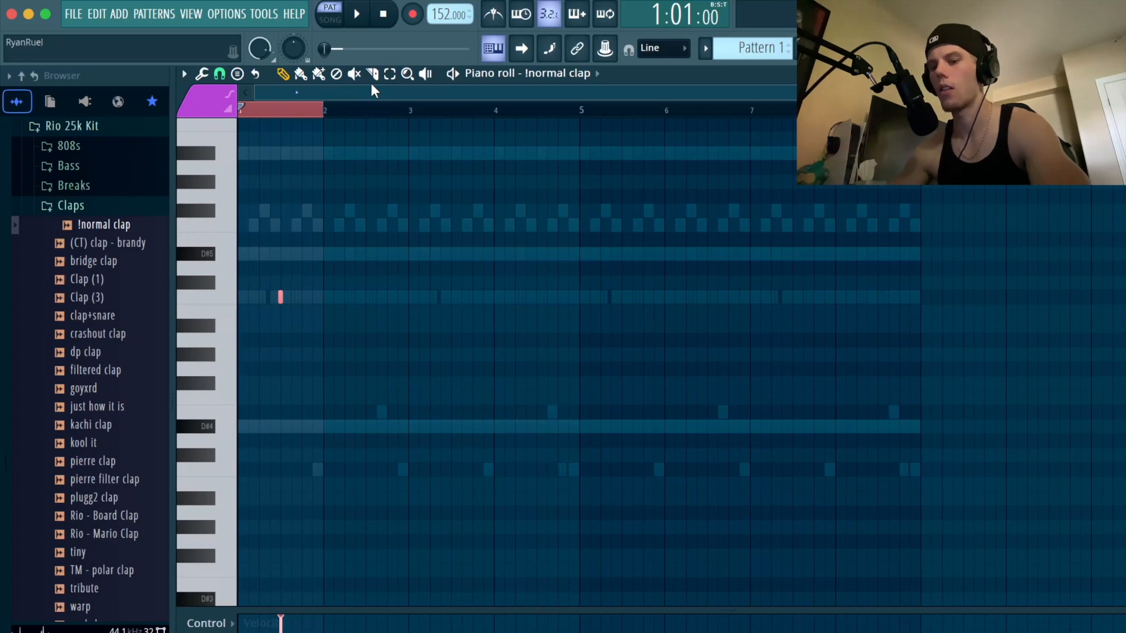
{"action": "key", "text": "ctrl+b"}
{"action": "key", "text": "ctrl+b"}
{"action": "key", "text": "ctrl+b"}
{"action": "key", "text": "ctrl+b"}
{"action": "key", "text": "ctrl+b"}
{"action": "key", "text": "ctrl+b"}
{"action": "key", "text": "ctrl+b"}
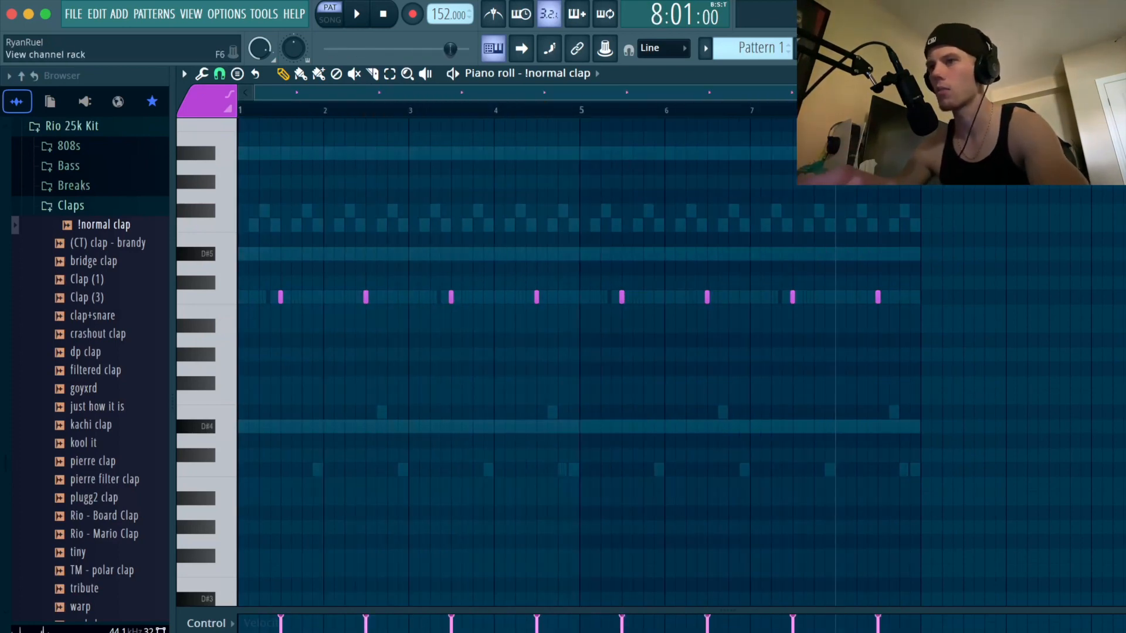
Give the !!!!808mafia snare channel a copy of the clap's hits in the channel rack and play the beat.
{"action": "key", "text": "F6"}
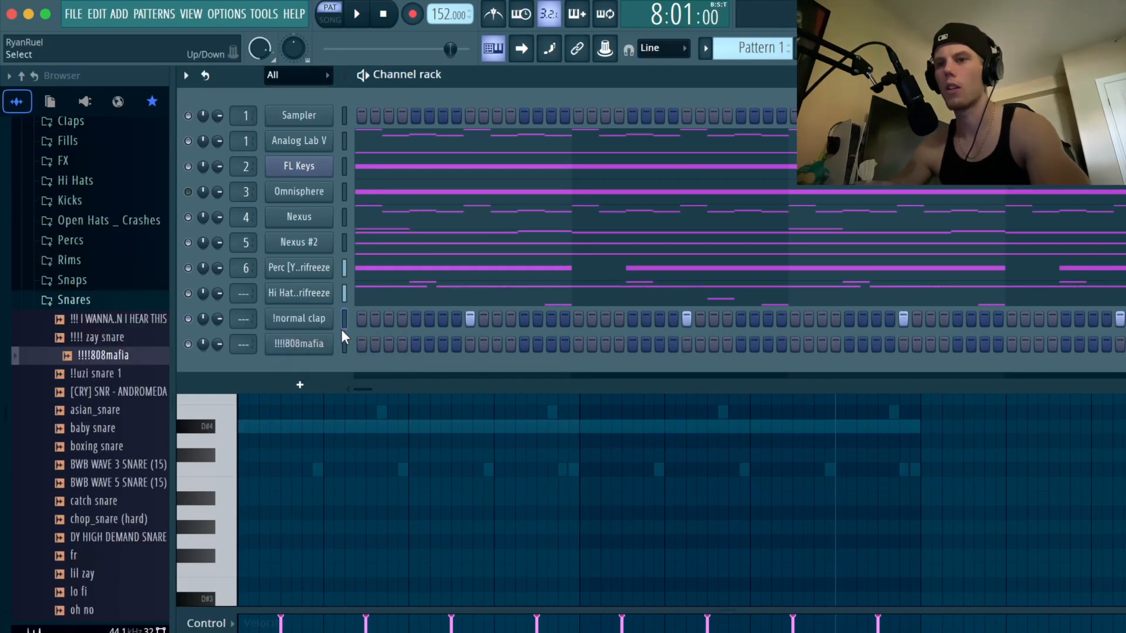
{"action": "left_click", "coordinate": [344, 342]}
{"action": "key", "text": "ctrl+v"}
{"action": "key", "text": "ctrl+b"}
{"action": "key", "text": "space"}
{"action": "left_click", "coordinate": [134, 303]}
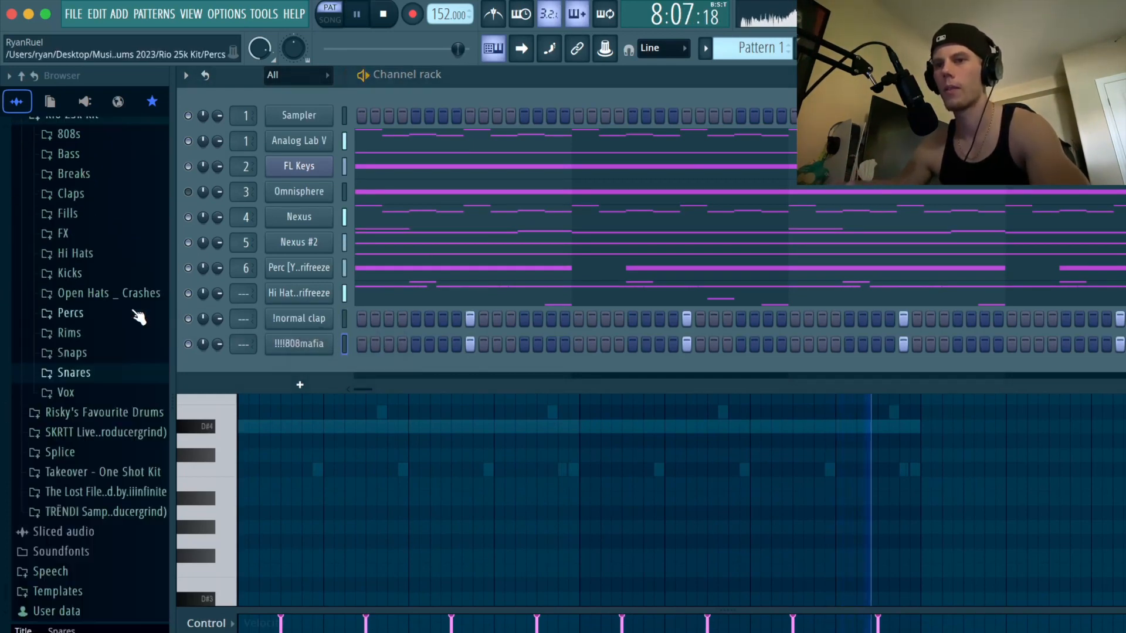
{"action": "scroll", "coordinate": [88, 329], "scroll_direction": "up", "scroll_amount": 4}
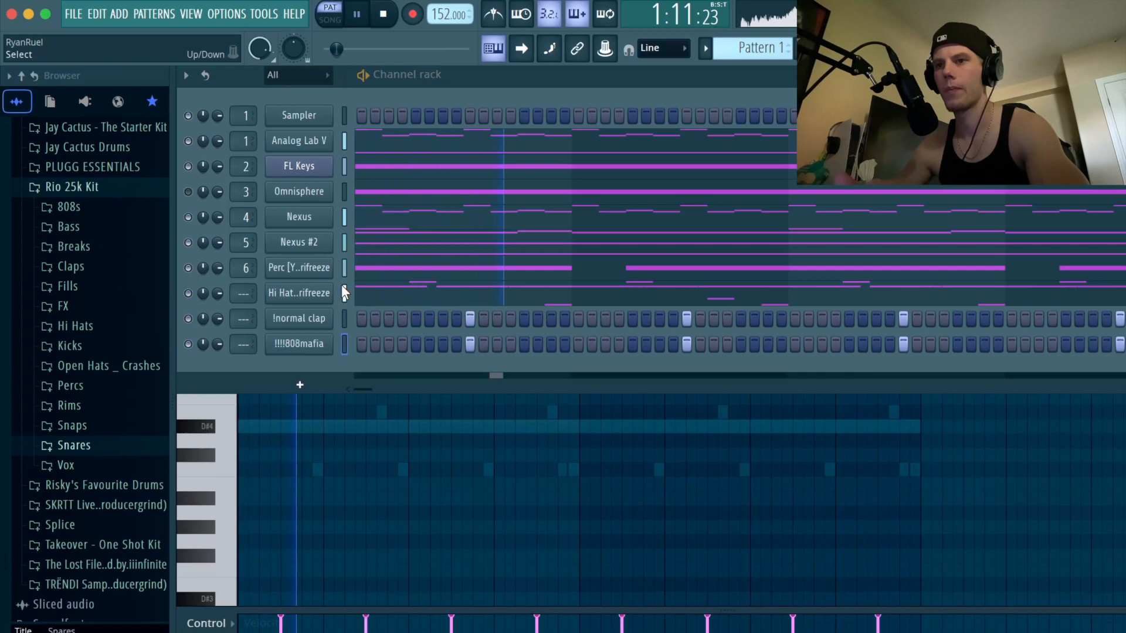
{"action": "key", "text": "space"}
Transpose all the Nexus #2 notes up one octave and play the pattern back.
{"action": "right_click", "coordinate": [329, 234]}
{"action": "left_click", "coordinate": [343, 240]}
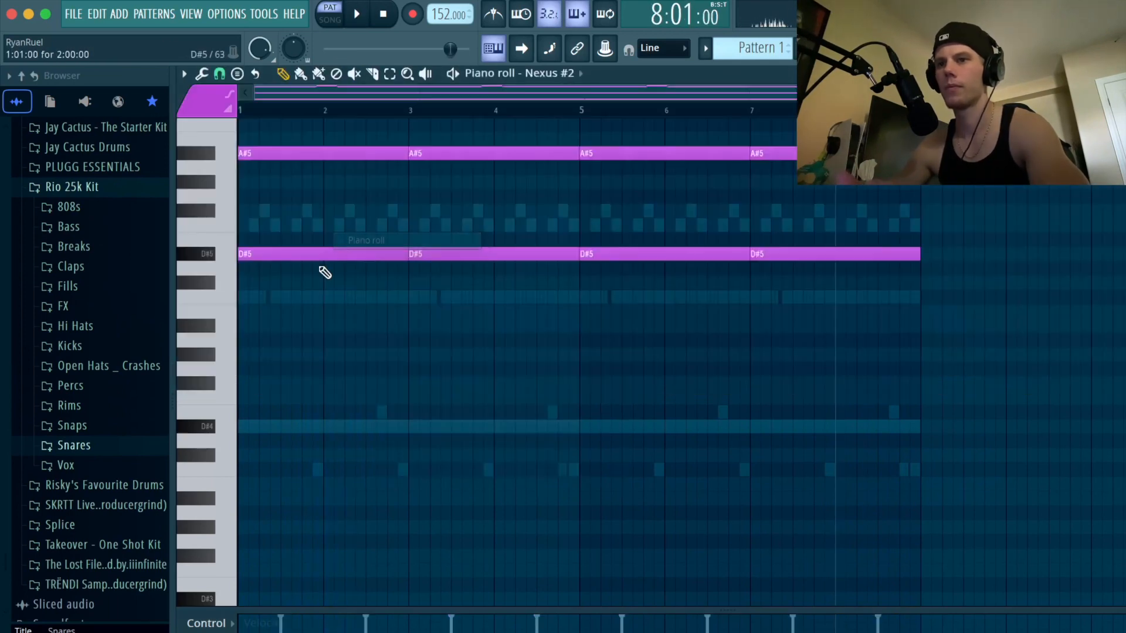
{"action": "key", "text": "ctrl+Up"}
{"action": "scroll", "coordinate": [298, 272], "scroll_direction": "up", "scroll_amount": 5}
{"action": "key", "text": "space"}
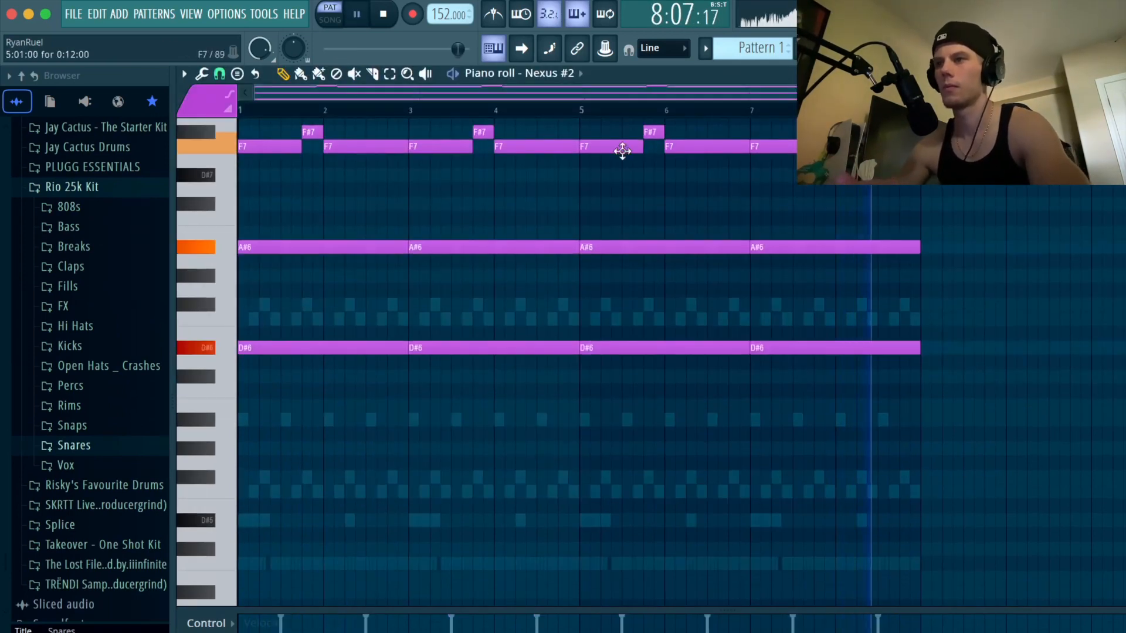
Add HalfTime to mixer insert 5 and set the lower limit of its band to 1.93 kHz.
{"action": "key", "text": "F9"}
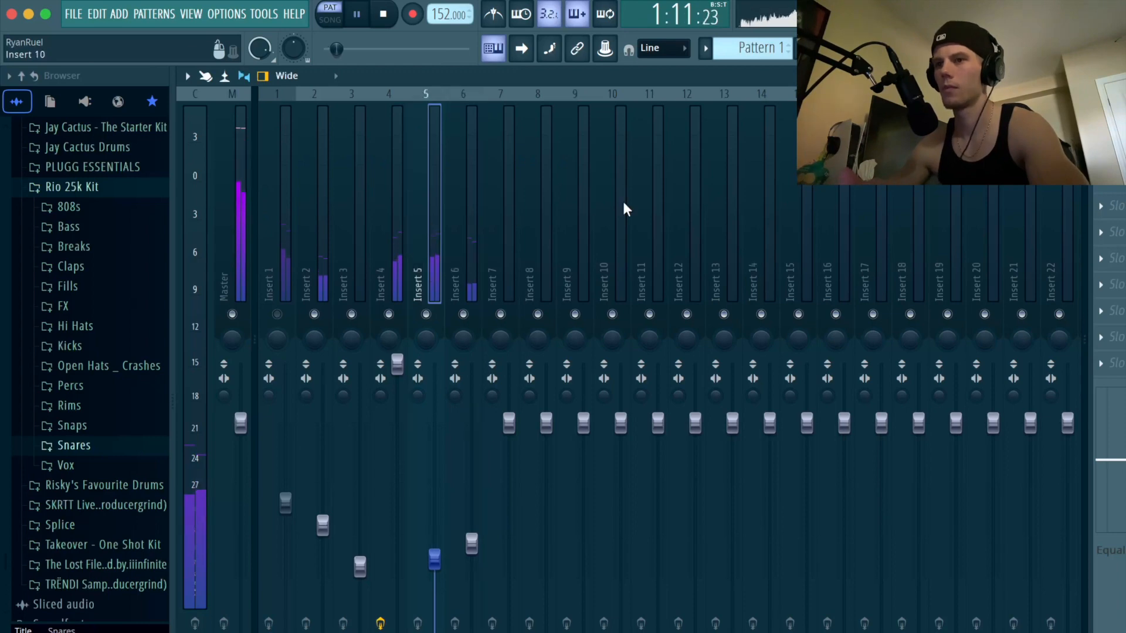
{"action": "left_click", "coordinate": [1111, 206]}
{"action": "left_click", "coordinate": [757, 252]}
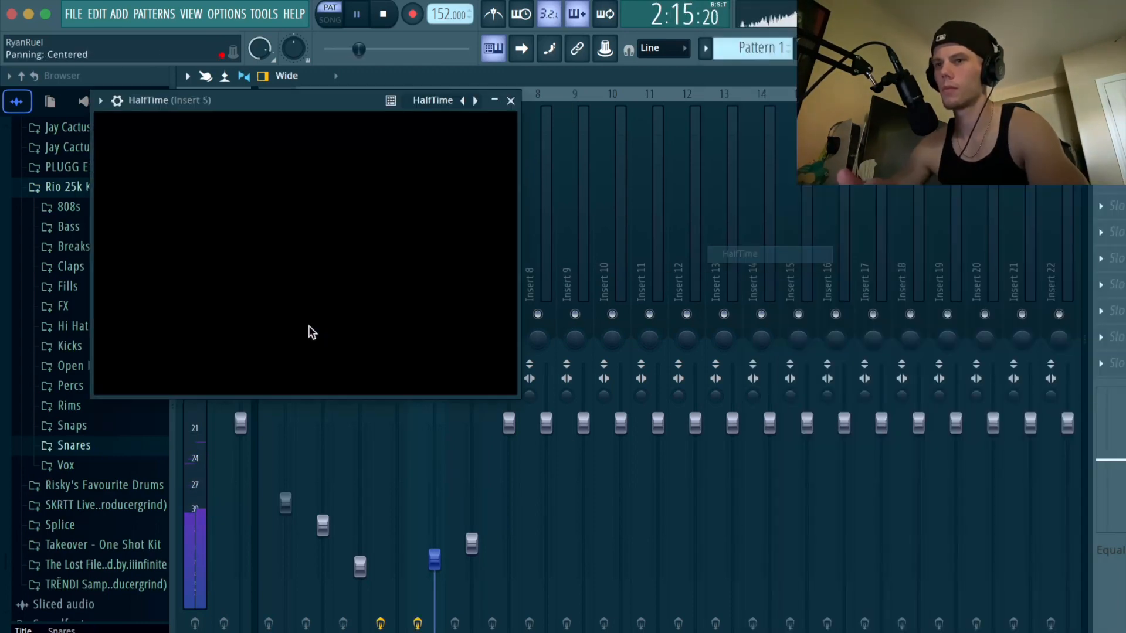
{"action": "left_click_drag", "start_coordinate": [225, 364], "coordinate": [323, 364]}
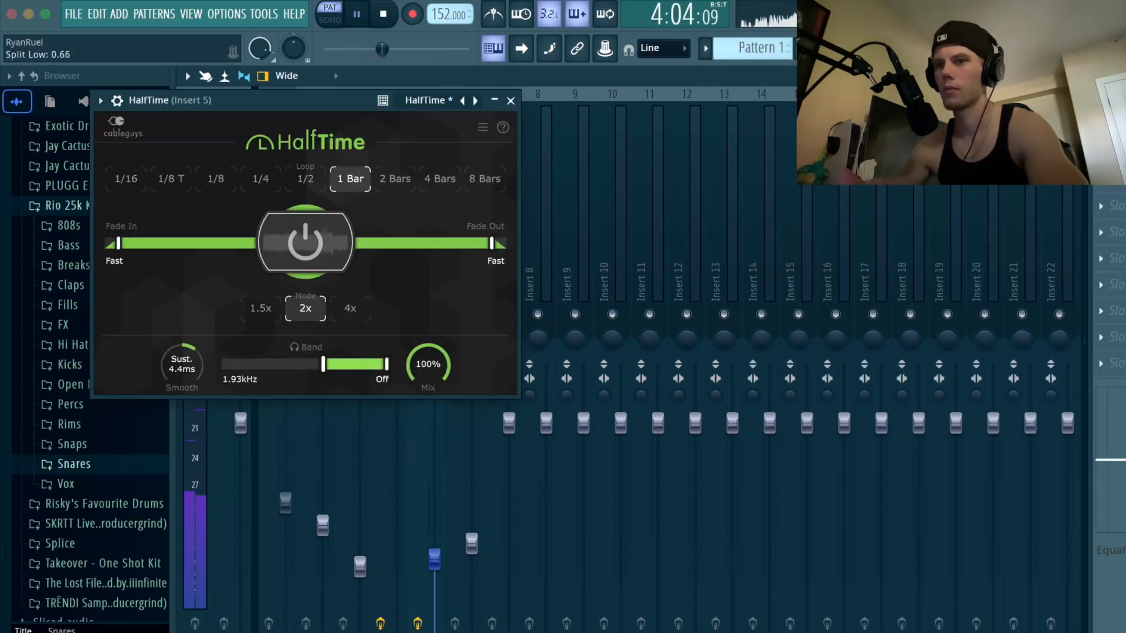
{"action": "left_click", "coordinate": [511, 100]}
Add Fruity Parametric EQ 2 to insert 5, cutting the lows with band 1 and lowering the high shelf of band 7.
{"action": "left_click", "coordinate": [1112, 232]}
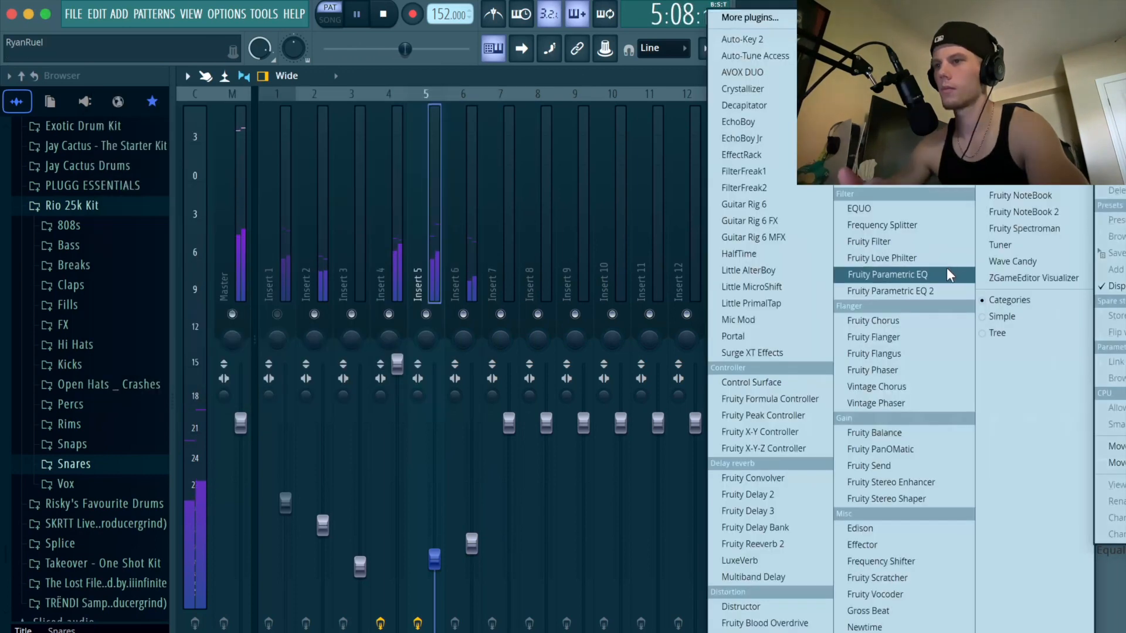
{"action": "left_click", "coordinate": [885, 271]}
{"action": "left_click_drag", "start_coordinate": [364, 366], "coordinate": [466, 469]}
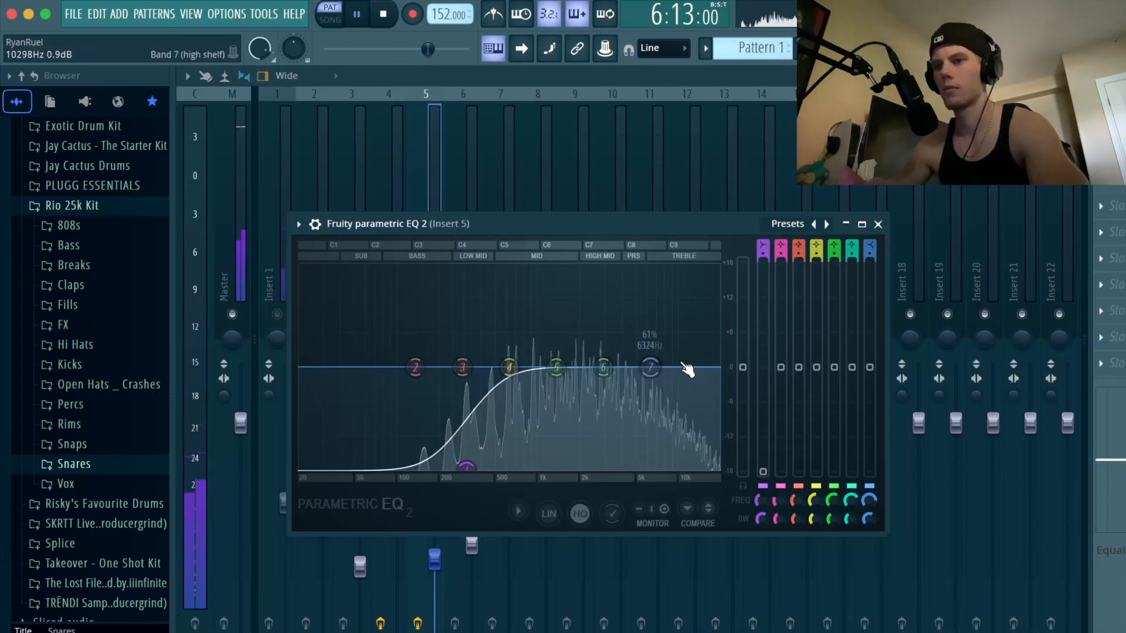
{"action": "left_click_drag", "start_coordinate": [649, 367], "coordinate": [665, 411]}
{"action": "left_click", "coordinate": [878, 224]}
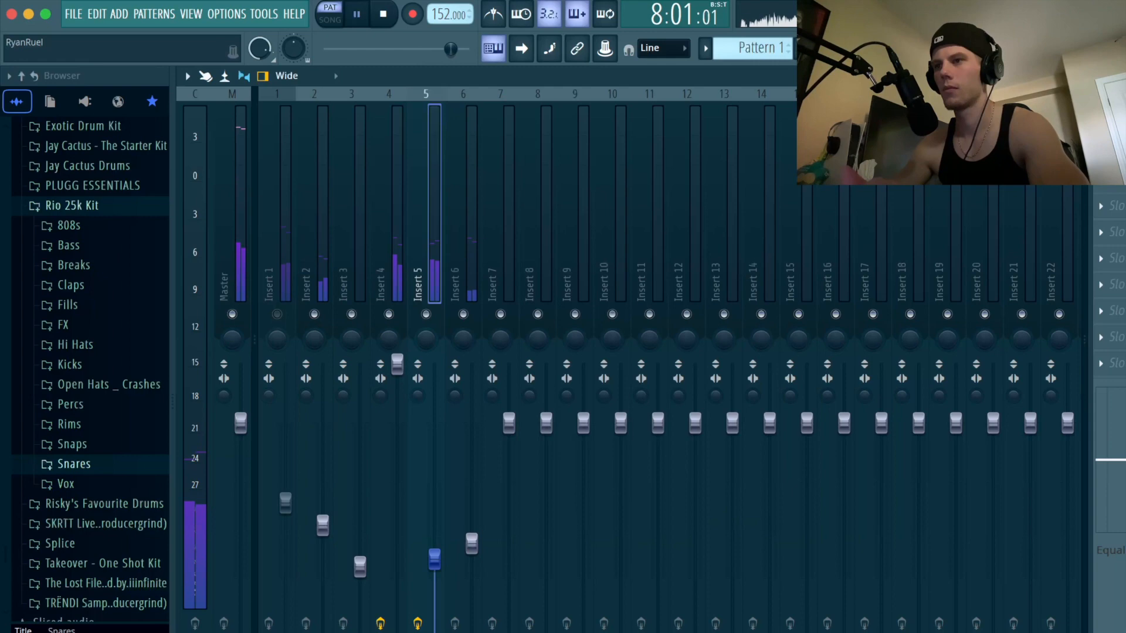
Select mixer insert 4 and adjust the Nexus channel's volume in the channel rack.
{"action": "left_click", "coordinate": [391, 401]}
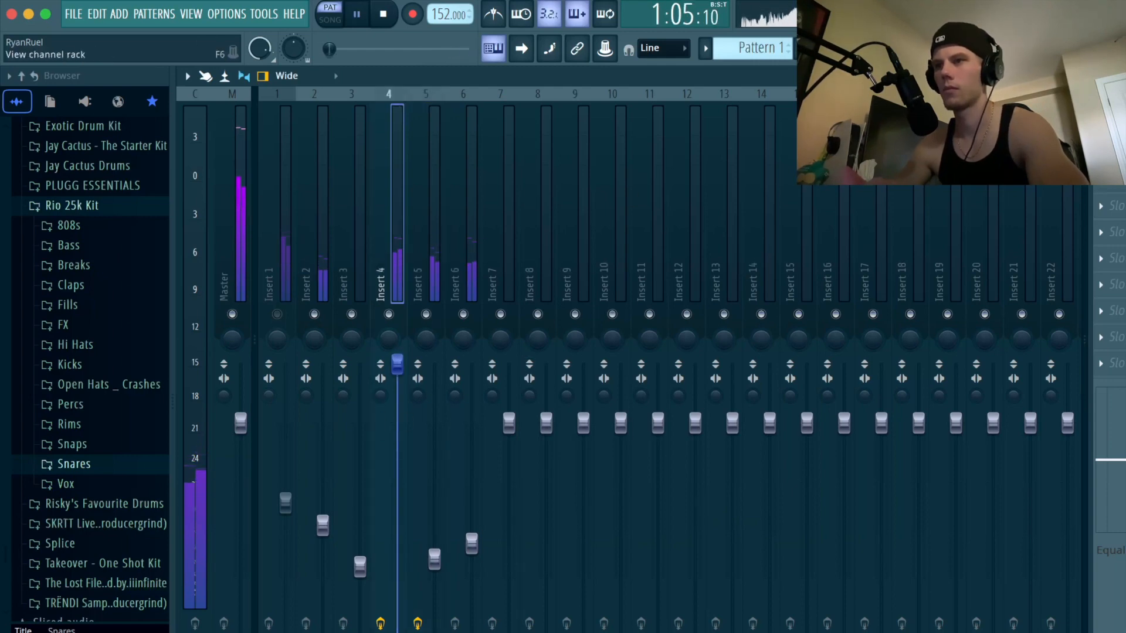
{"action": "key", "text": "F6"}
{"action": "left_click_drag", "start_coordinate": [219, 218], "coordinate": [219, 198]}
Add !!!spinz 808 from the Rio 25k Kit's 808s as a new channel, make it cut itself and check its envelope settings.
{"action": "left_click_drag", "start_coordinate": [102, 208], "coordinate": [294, 280]}
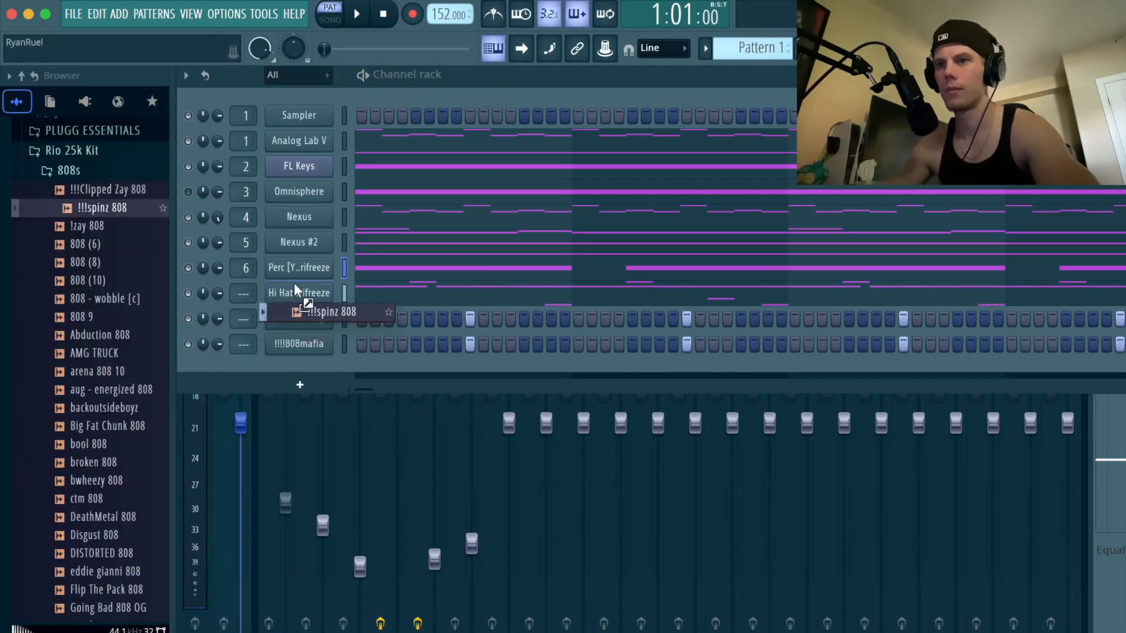
{"action": "right_click", "coordinate": [303, 292]}
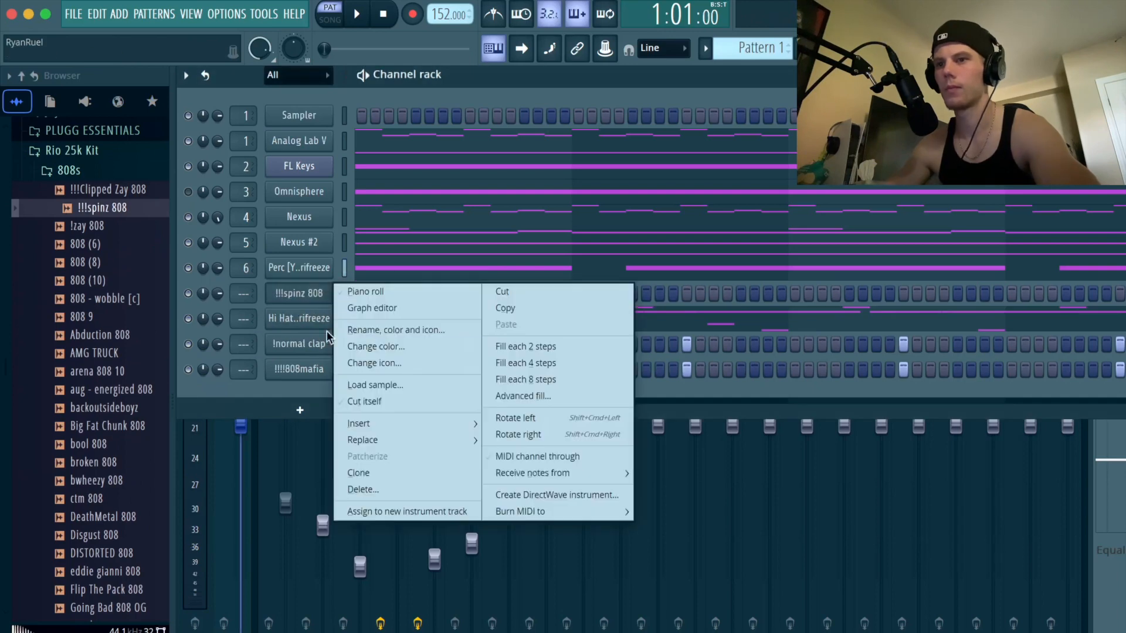
{"action": "left_click", "coordinate": [365, 400]}
{"action": "left_click", "coordinate": [299, 293]}
{"action": "left_click", "coordinate": [392, 298]}
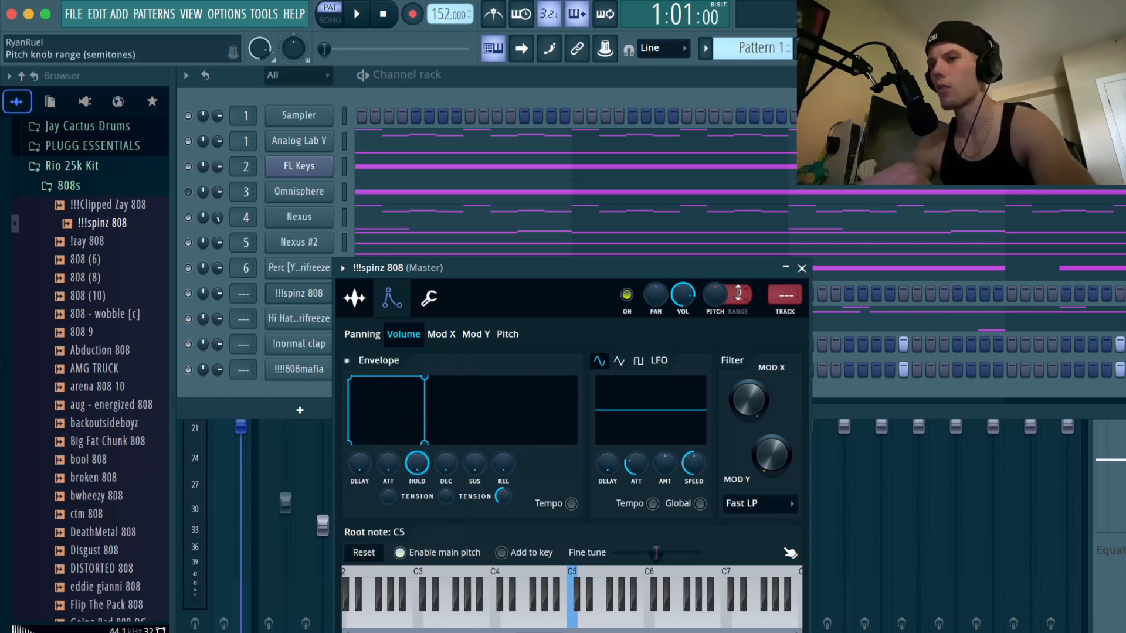
{"action": "left_click", "coordinate": [808, 270]}
Draw a syncopated bassline of A4 notes for !!!spinz 808 across the first four bars.
{"action": "right_click", "coordinate": [322, 300]}
{"action": "left_click", "coordinate": [393, 291]}
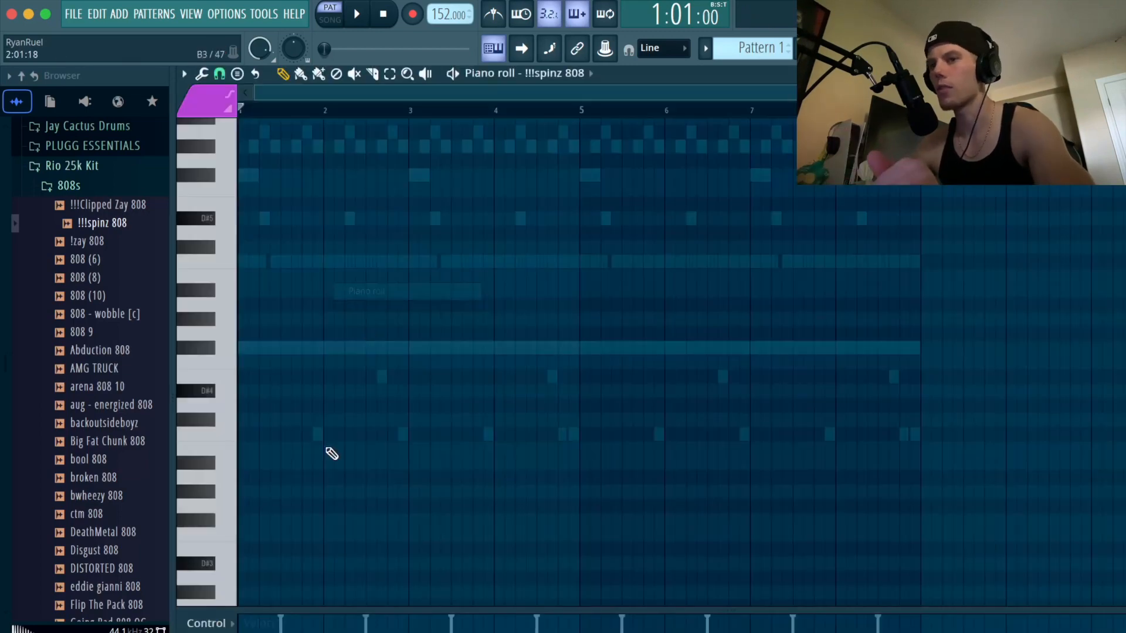
{"action": "left_click_drag", "start_coordinate": [302, 348], "coordinate": [193, 342]}
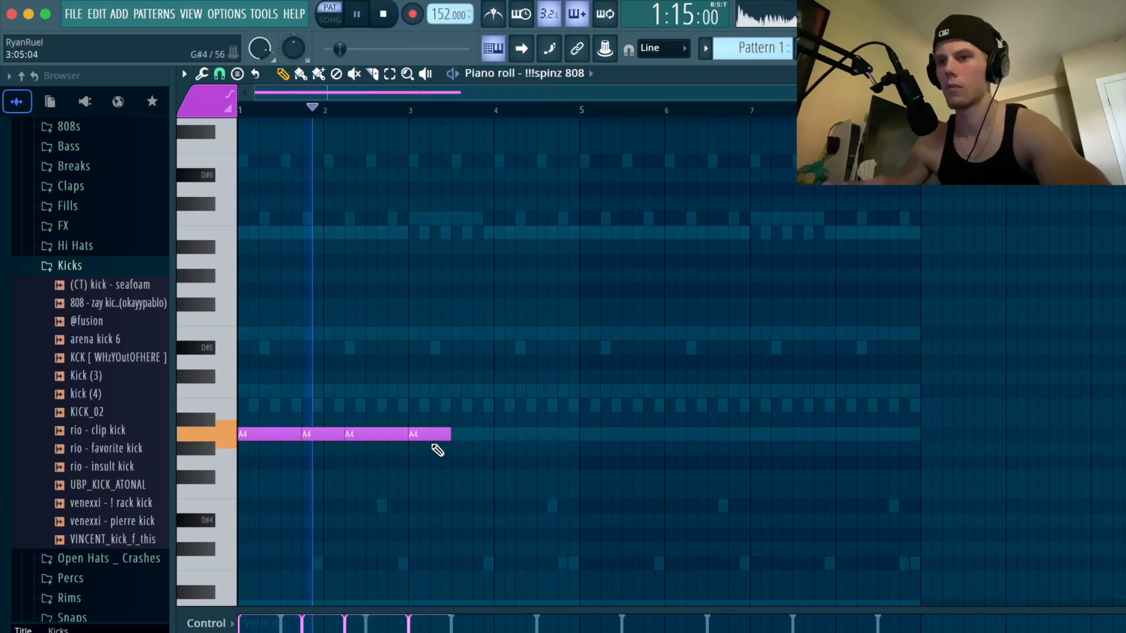
{"action": "right_click", "coordinate": [431, 437]}
{"action": "mouse_move", "coordinate": [400, 437]}
{"action": "left_mouse_down"}
{"action": "mouse_move", "coordinate": [379, 439]}
{"action": "mouse_move", "coordinate": [370, 413]}
{"action": "left_mouse_up"}
{"action": "key", "text": "super+b"}
{"action": "key", "text": "super+b"}
End bar 4 of the 808 line on B4 and C5, duplicate it into bars 5 to 8 and raise one bar 6 note to C5.
{"action": "left_click_drag", "start_coordinate": [523, 437], "coordinate": [558, 389]}
{"action": "key", "text": "super+b"}
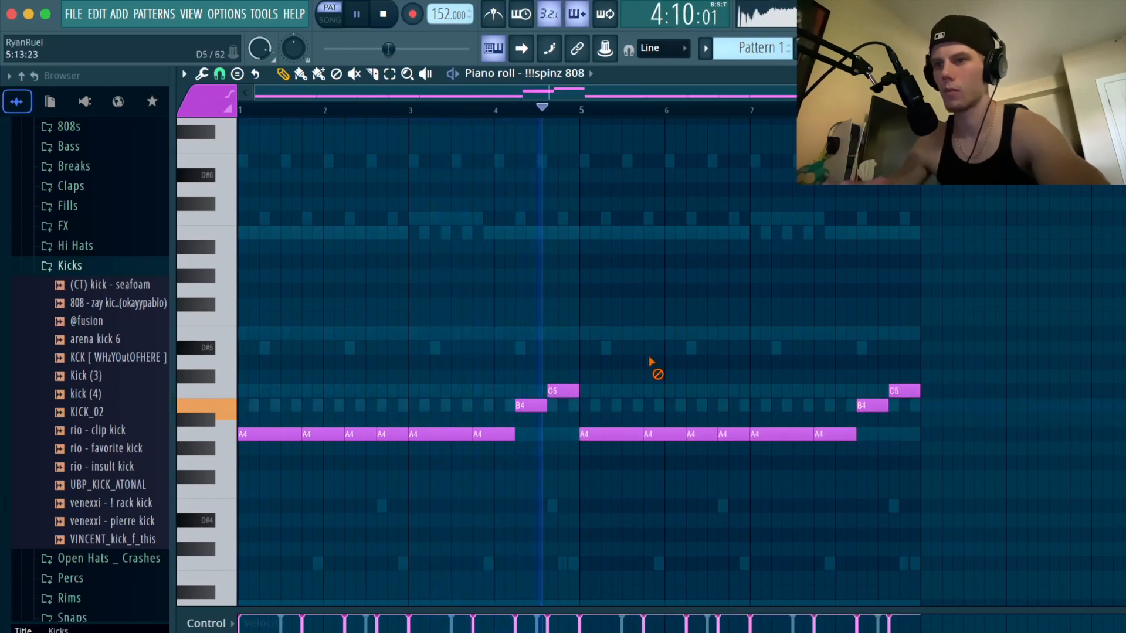
{"action": "left_click_drag", "start_coordinate": [703, 437], "coordinate": [701, 390]}
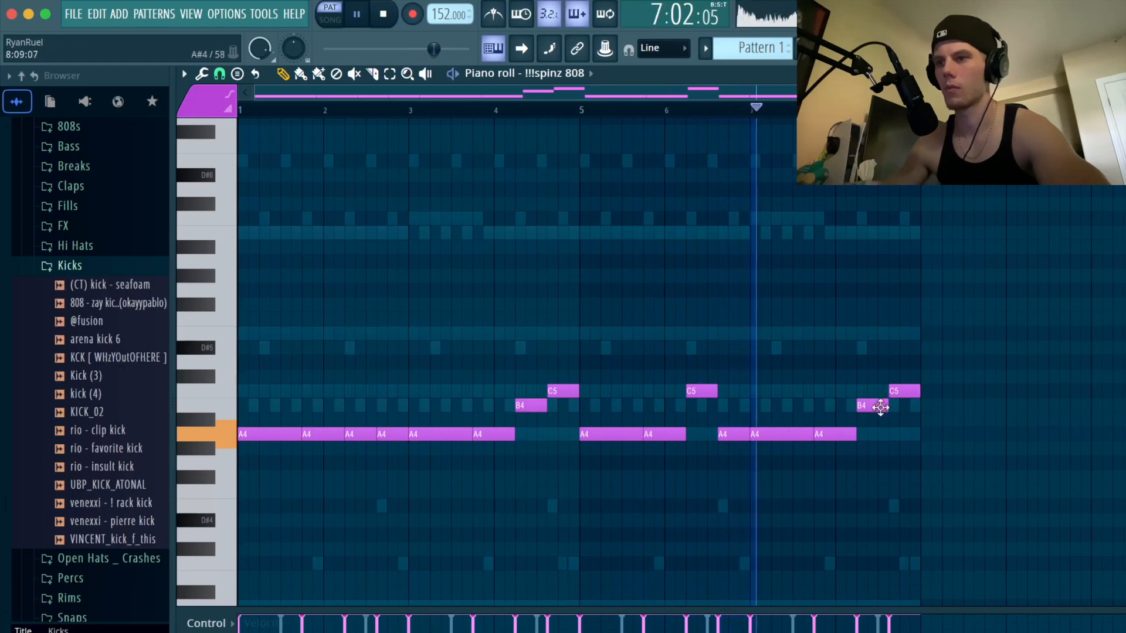
Set the snap to 1/3 beat and turn bar 8's B4 note into three short hits followed by a long B4.
{"action": "scroll", "coordinate": [889, 405], "scroll_direction": "up", "scroll_amount": 5}
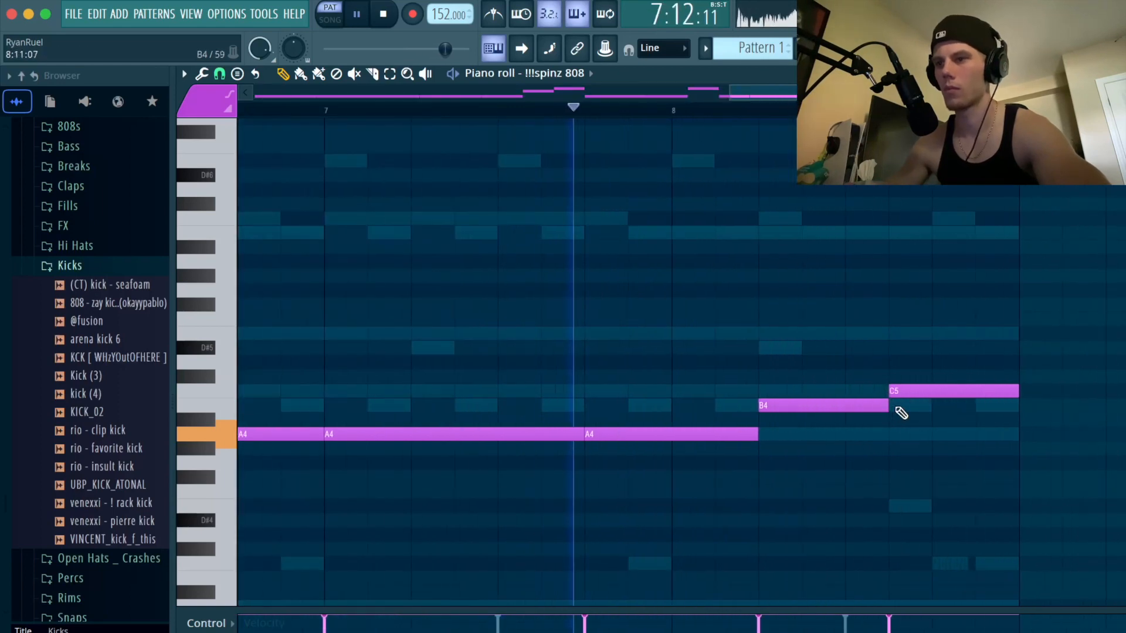
{"action": "left_click", "coordinate": [219, 73]}
{"action": "left_click", "coordinate": [253, 286]}
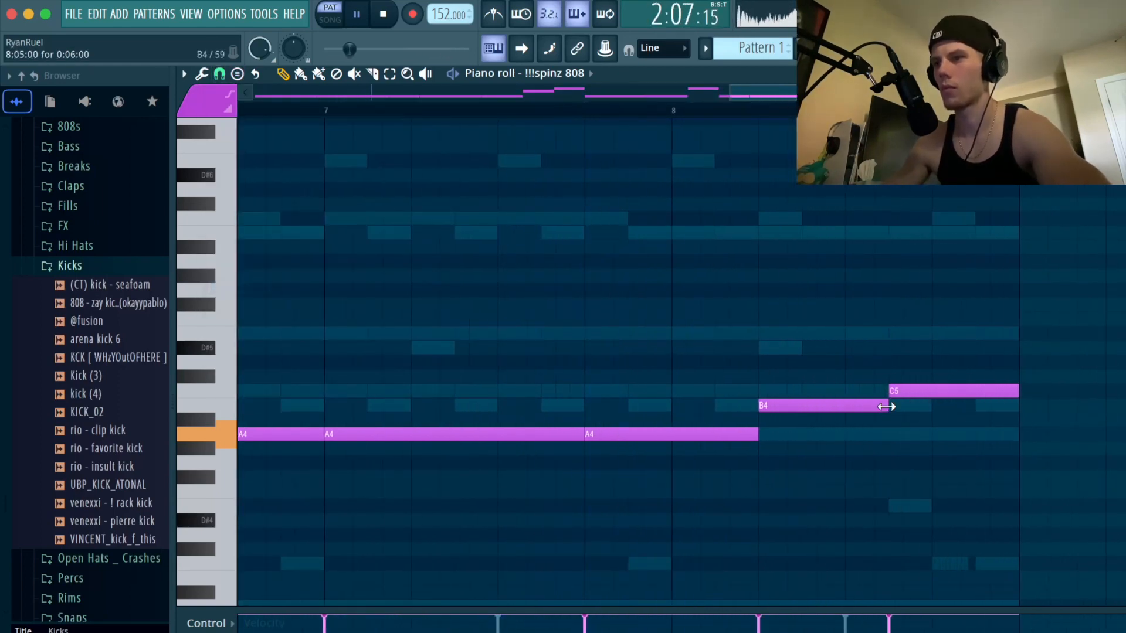
{"action": "left_click_drag", "start_coordinate": [887, 406], "coordinate": [764, 405]}
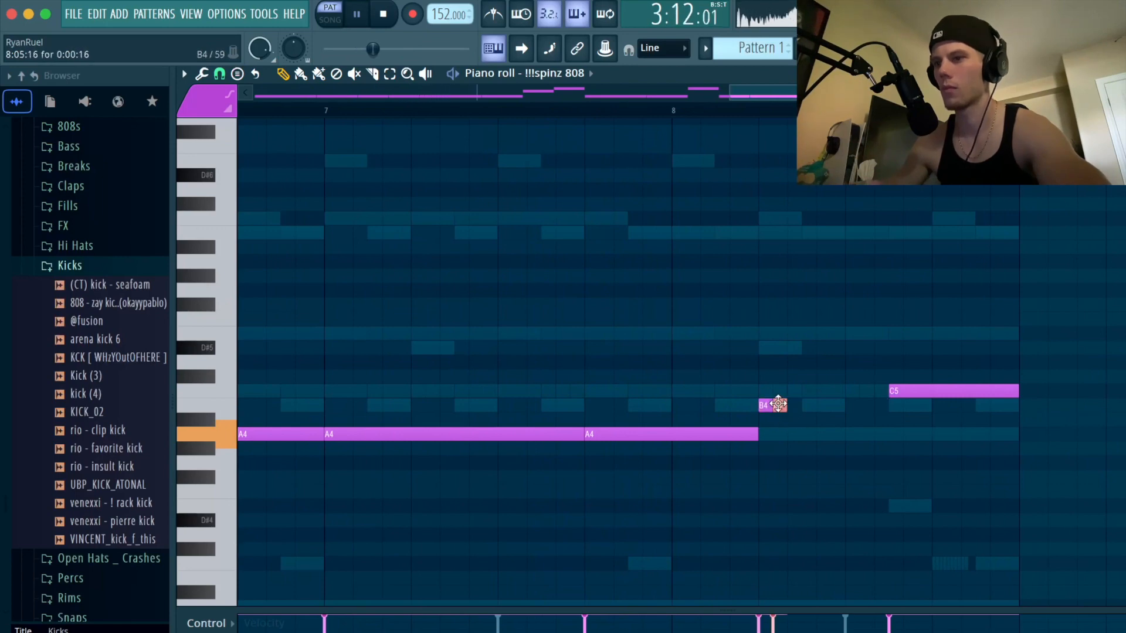
{"action": "left_click", "coordinate": [819, 406]}
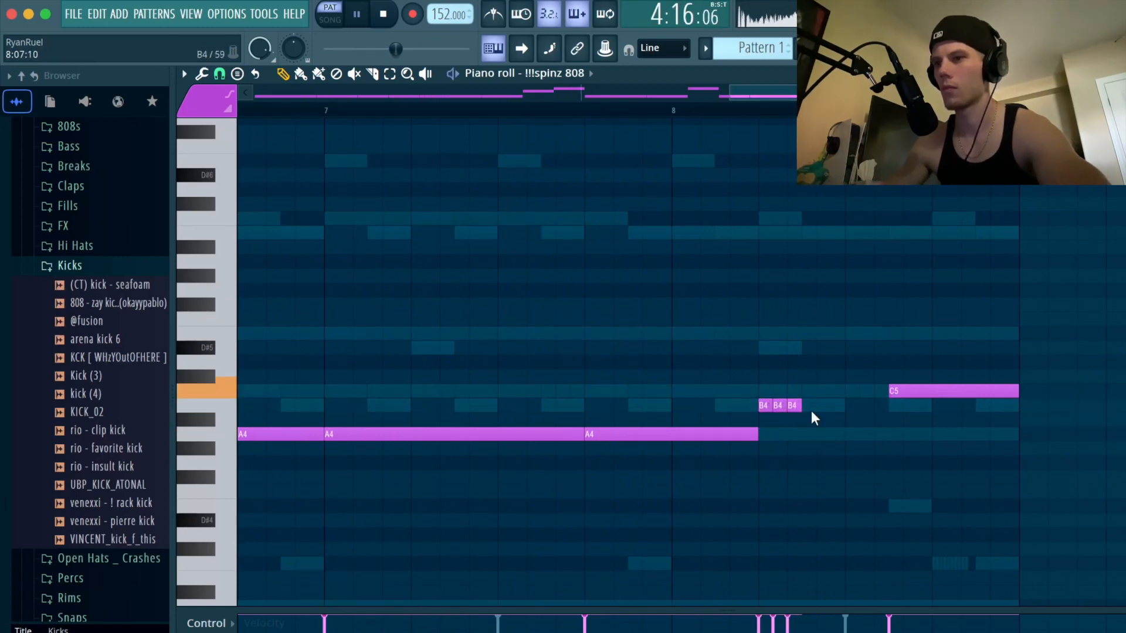
{"action": "left_click", "coordinate": [810, 406]}
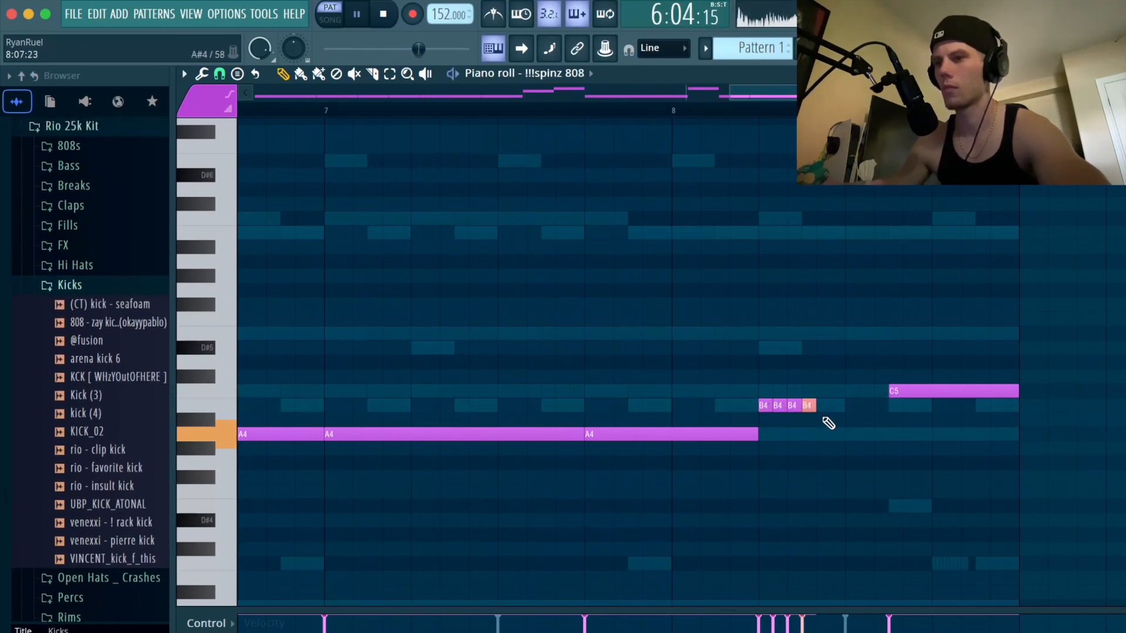
{"action": "left_click_drag", "start_coordinate": [815, 405], "coordinate": [899, 419]}
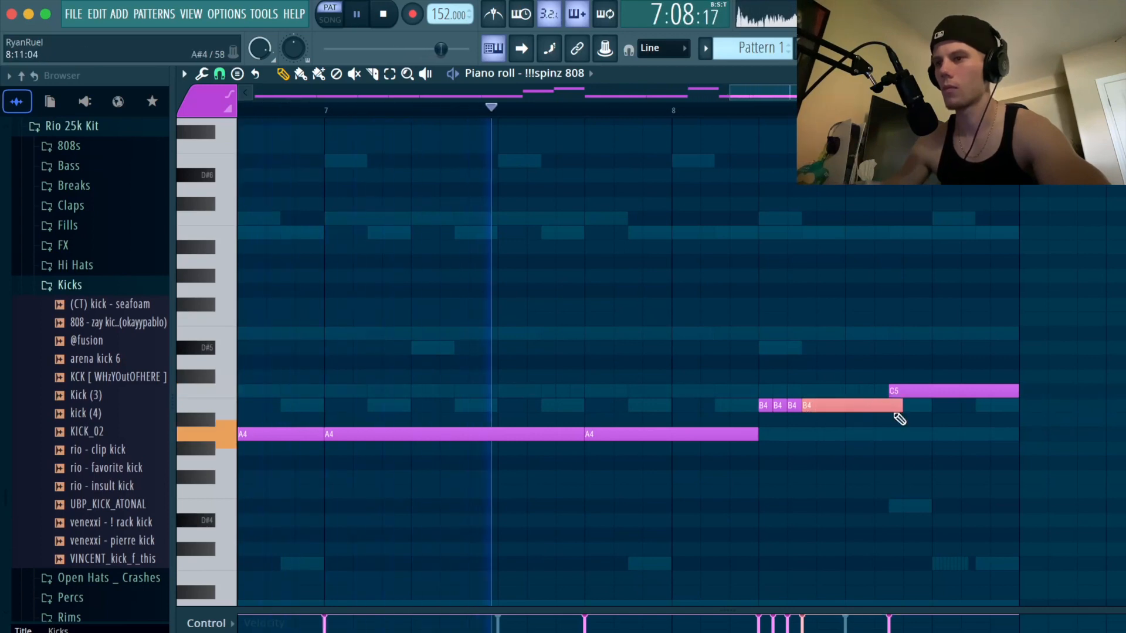
Set the snap to 1/4 beat and slice off the end of bar 8's long B4 where the C5 note begins.
{"action": "left_click", "coordinate": [373, 75]}
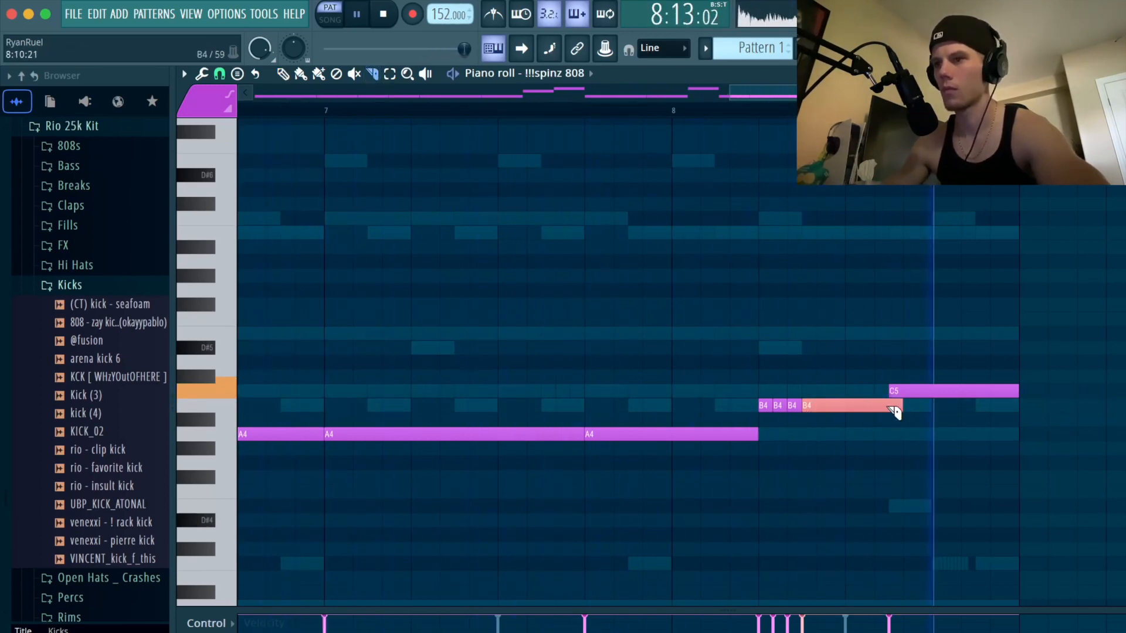
{"action": "left_click_drag", "start_coordinate": [893, 411], "coordinate": [904, 430]}
{"action": "key", "text": "ctrl+z"}
{"action": "scroll", "coordinate": [894, 404], "scroll_direction": "up", "scroll_amount": 3}
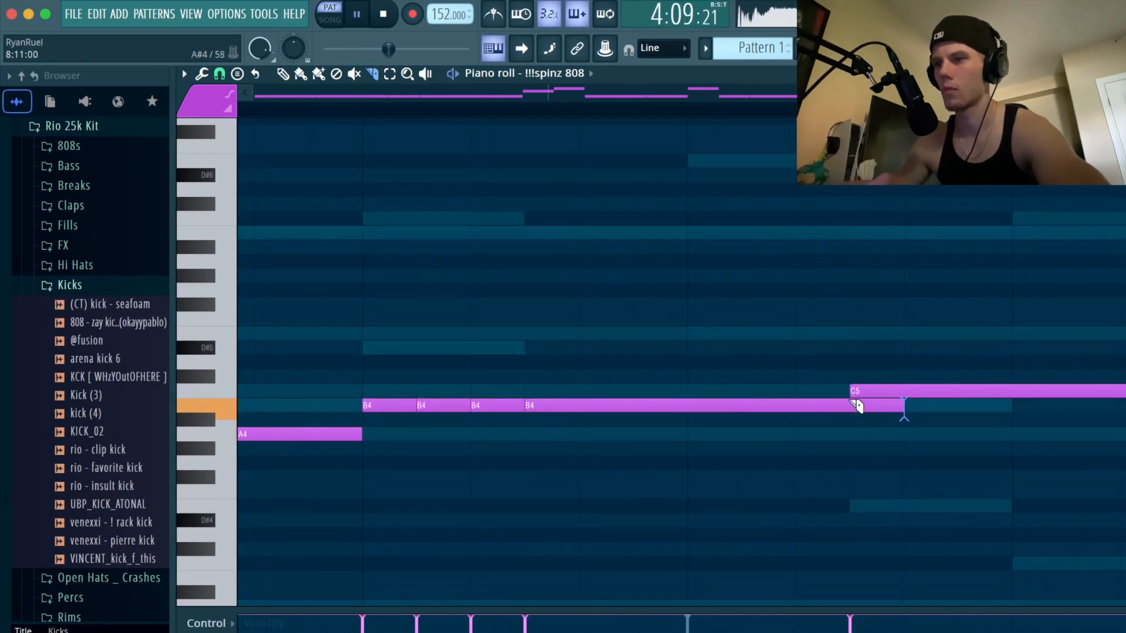
{"action": "left_click", "coordinate": [219, 73]}
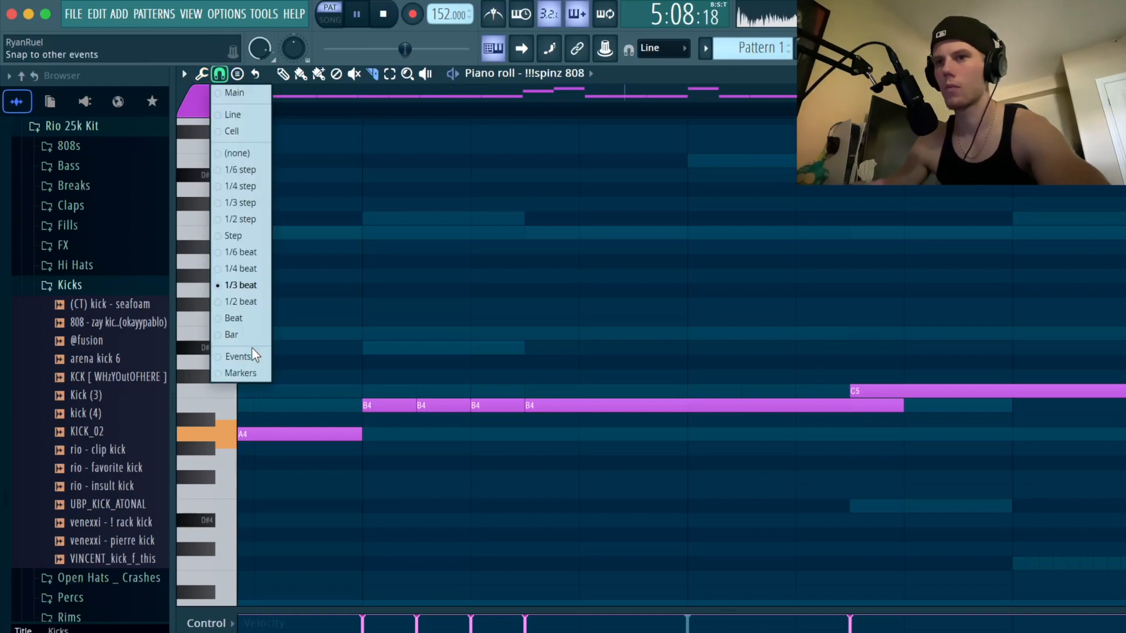
{"action": "left_click", "coordinate": [254, 271]}
{"action": "left_click", "coordinate": [852, 407]}
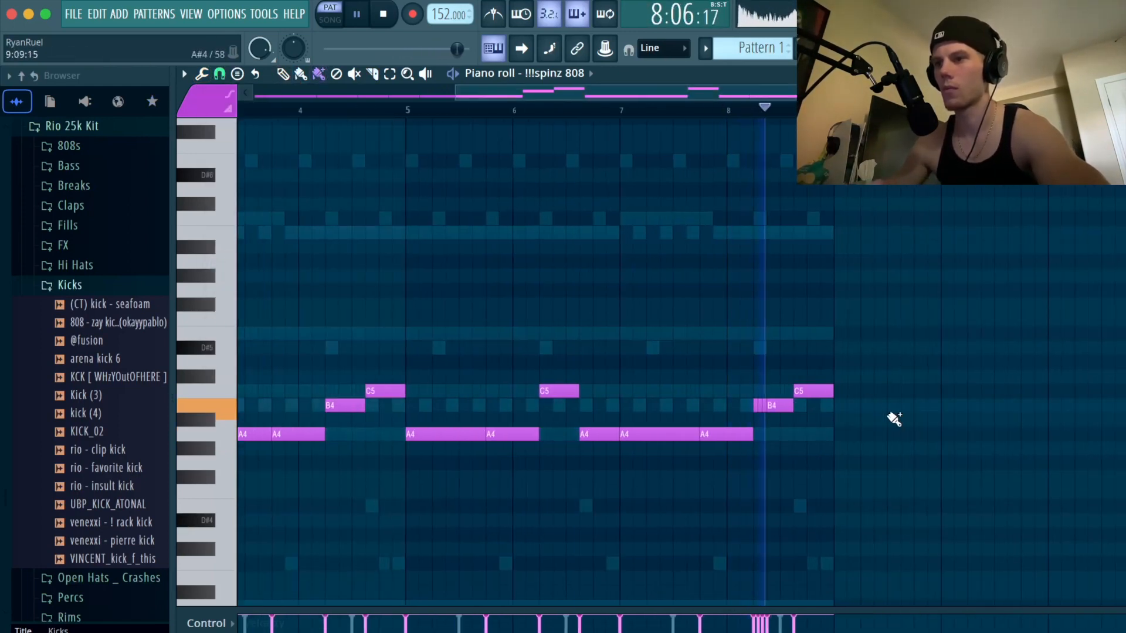
{"action": "key", "text": "space"}
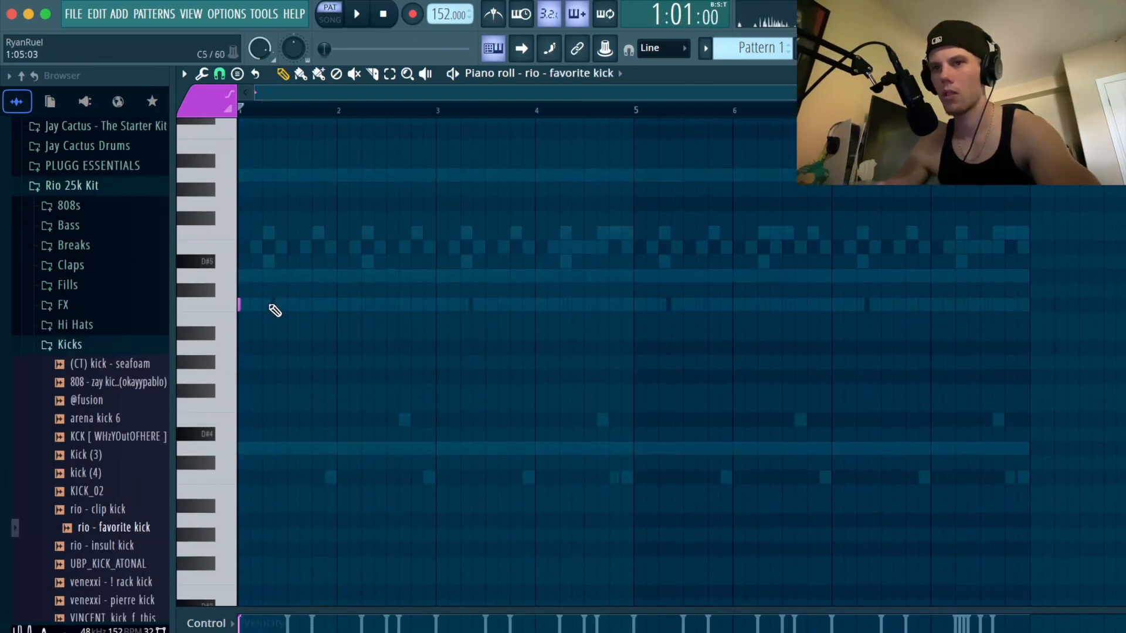
Turn on reverse polarity for the rio - favorite kick sample and return to its notes.
{"action": "key", "text": "F6"}
{"action": "left_click", "coordinate": [305, 397]}
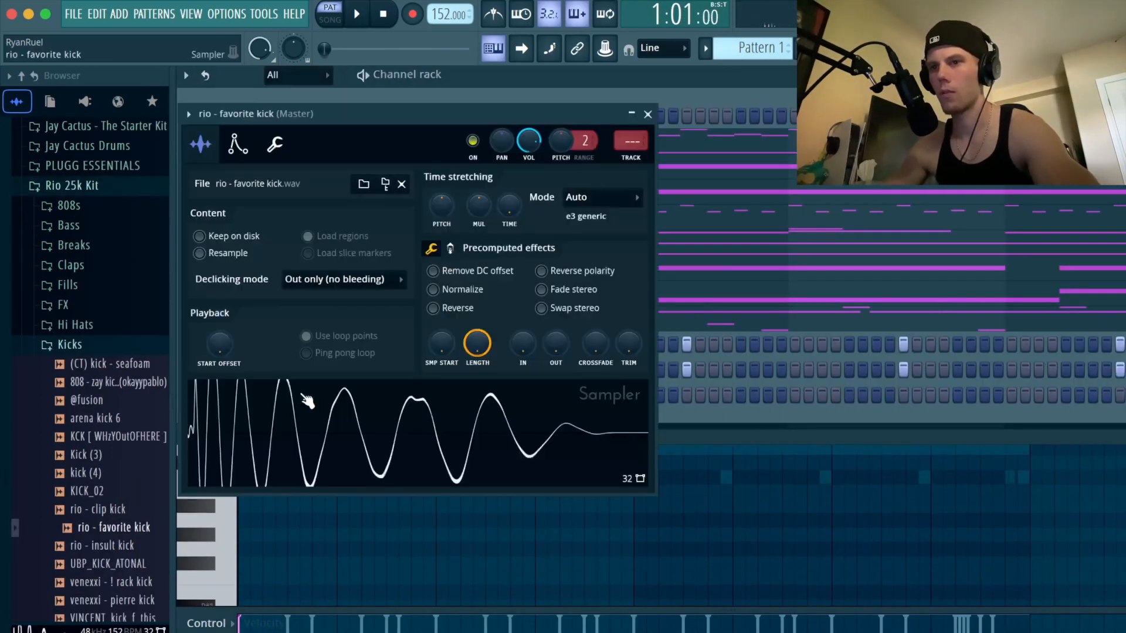
{"action": "left_click", "coordinate": [557, 273]}
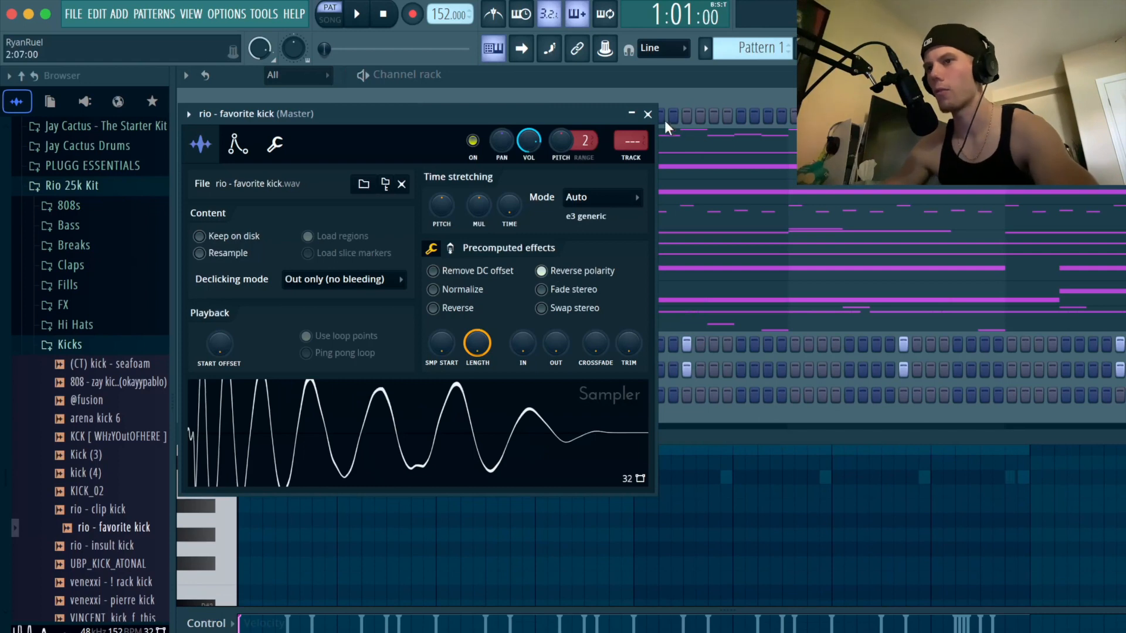
{"action": "left_click", "coordinate": [648, 114]}
{"action": "key", "text": "F6"}
Program a syncopated C5 kick pattern for rio - favorite kick across bars 1 to 4 and duplicate it into bars 5 to 8.
{"action": "key", "text": "space"}
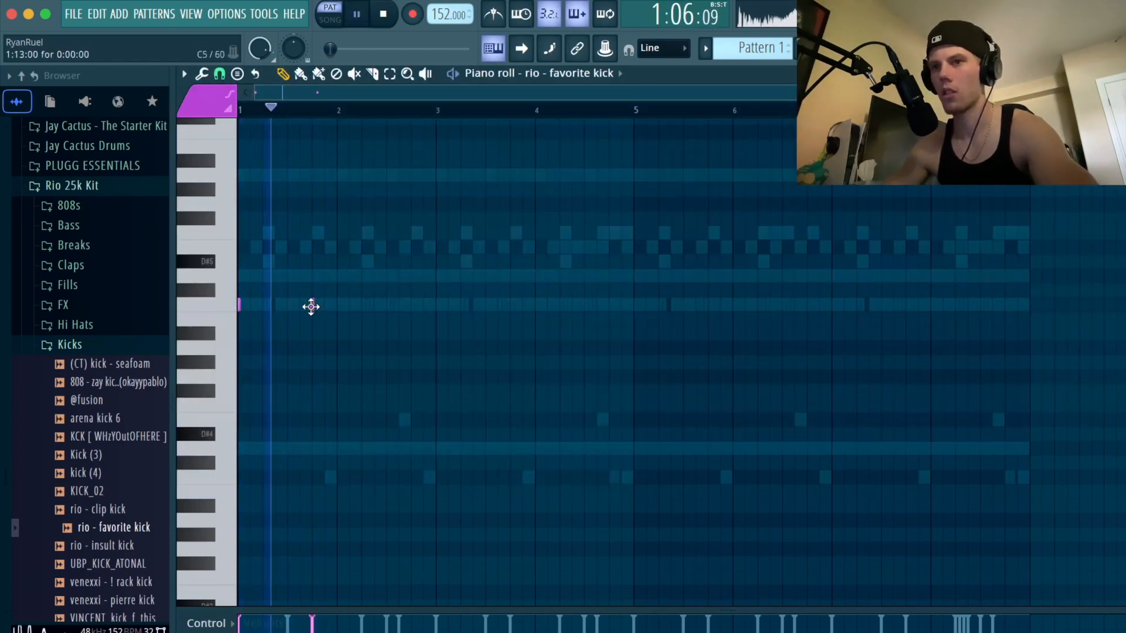
{"action": "left_click", "coordinate": [401, 306]}
{"action": "left_click", "coordinate": [437, 306]}
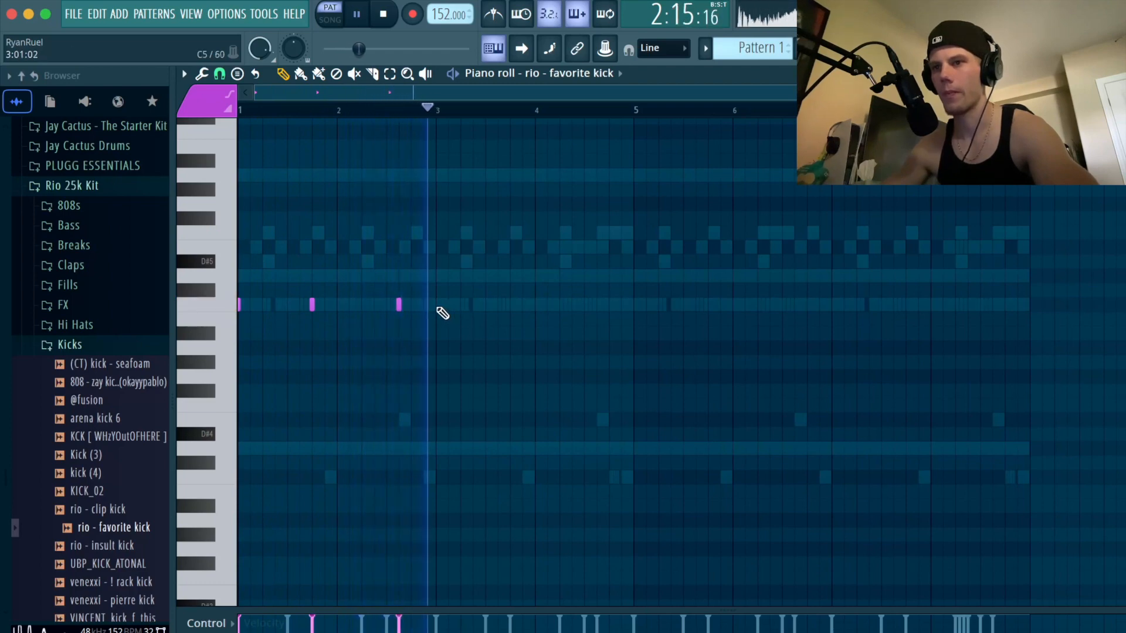
{"action": "left_click", "coordinate": [561, 306]}
{"action": "left_click", "coordinate": [598, 306]}
{"action": "left_click_drag", "start_coordinate": [755, 353], "coordinate": [238, 288]}
{"action": "left_click_drag", "start_coordinate": [312, 304], "coordinate": [707, 299]}
{"action": "key", "text": "space"}
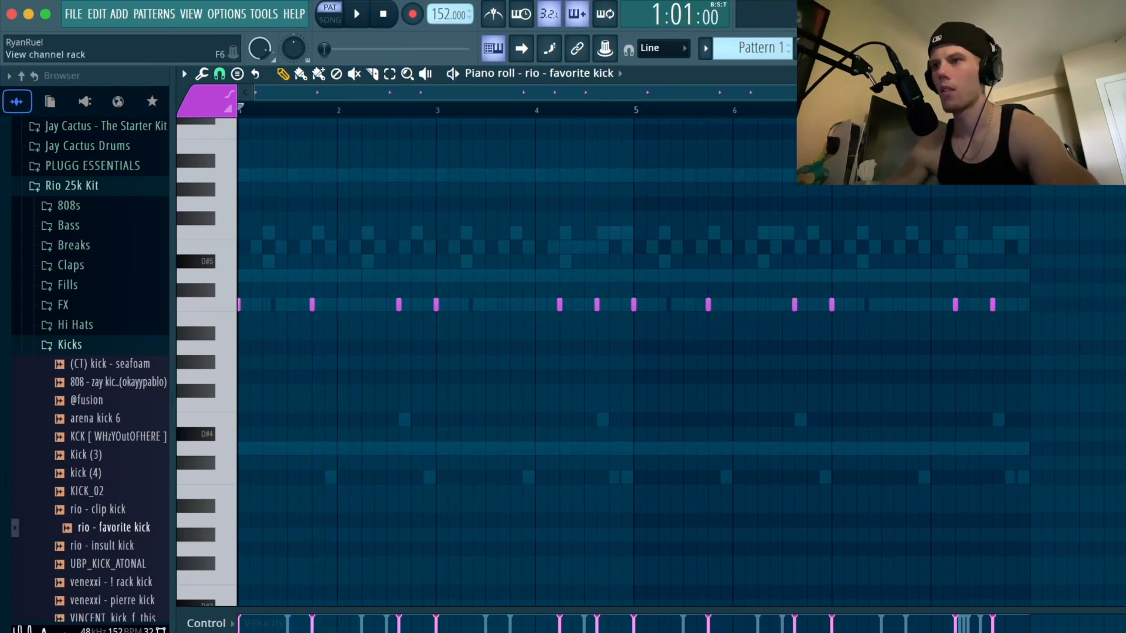
Add the basic 3 sample from the Open Hats _ Crashes folder as a new channel below the kick.
{"action": "key", "text": "F6"}
{"action": "left_click", "coordinate": [121, 347]}
{"action": "left_click", "coordinate": [124, 362]}
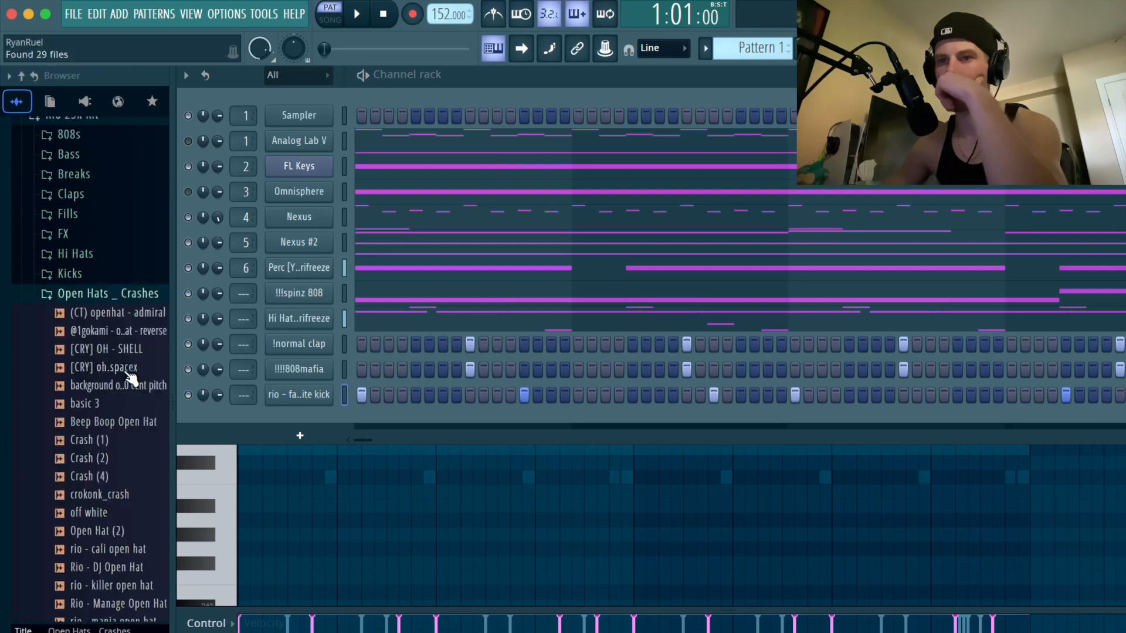
{"action": "left_click_drag", "start_coordinate": [315, 413], "coordinate": [315, 412]}
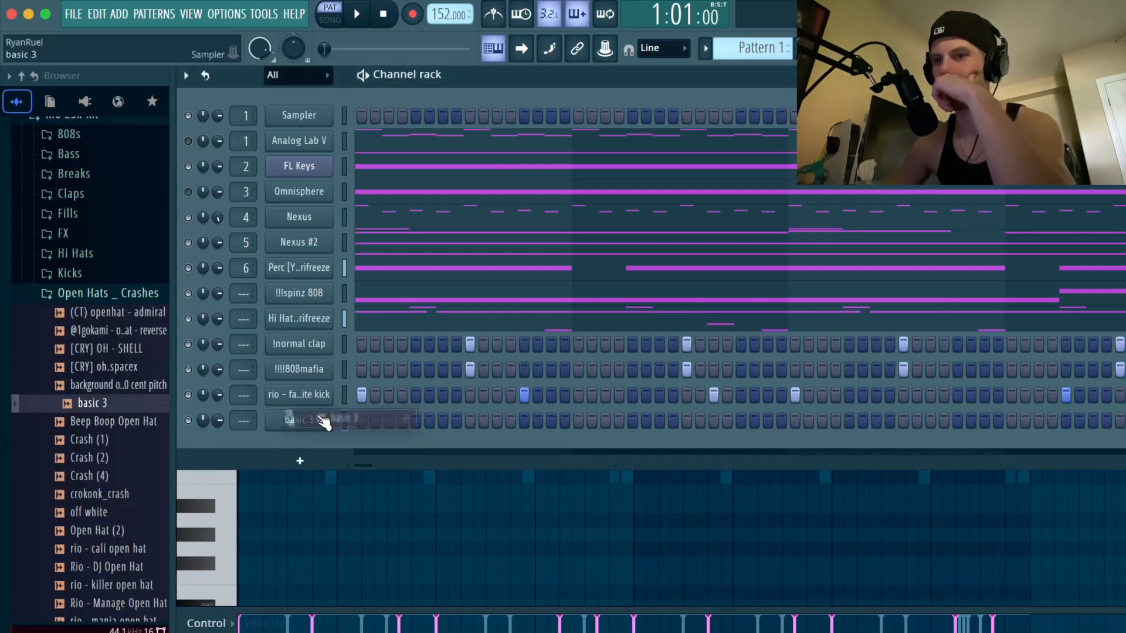
{"action": "left_click", "coordinate": [670, 136]}
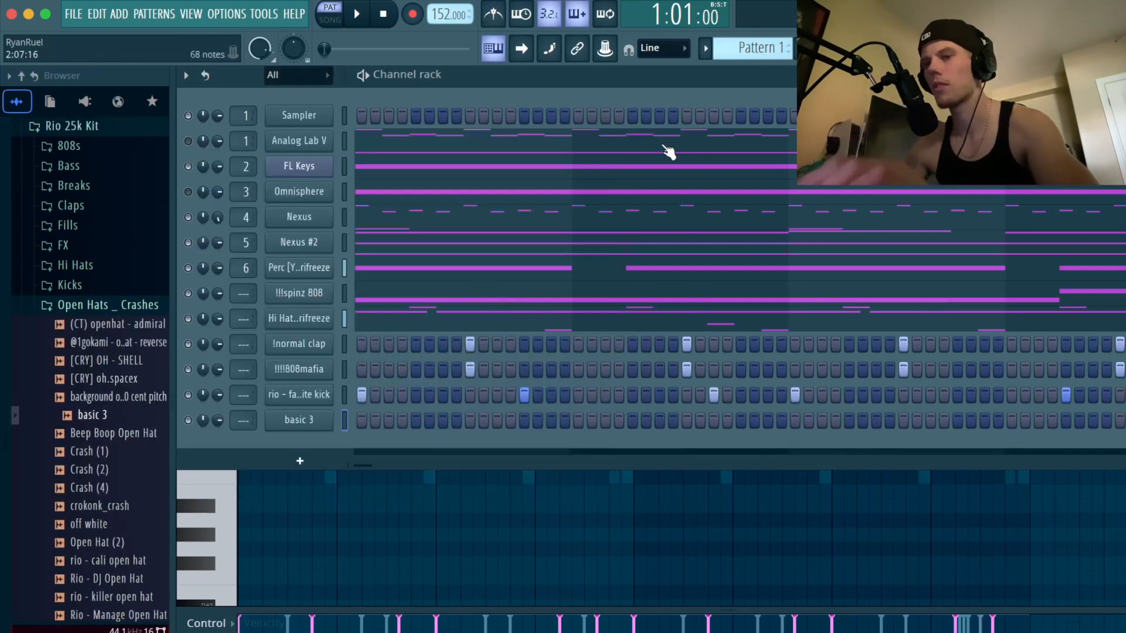
Place basic 3 hits on the kick's bar 1 downbeat and bar 2 step 11, then show the channel's notes in the piano roll.
{"action": "key", "text": "space"}
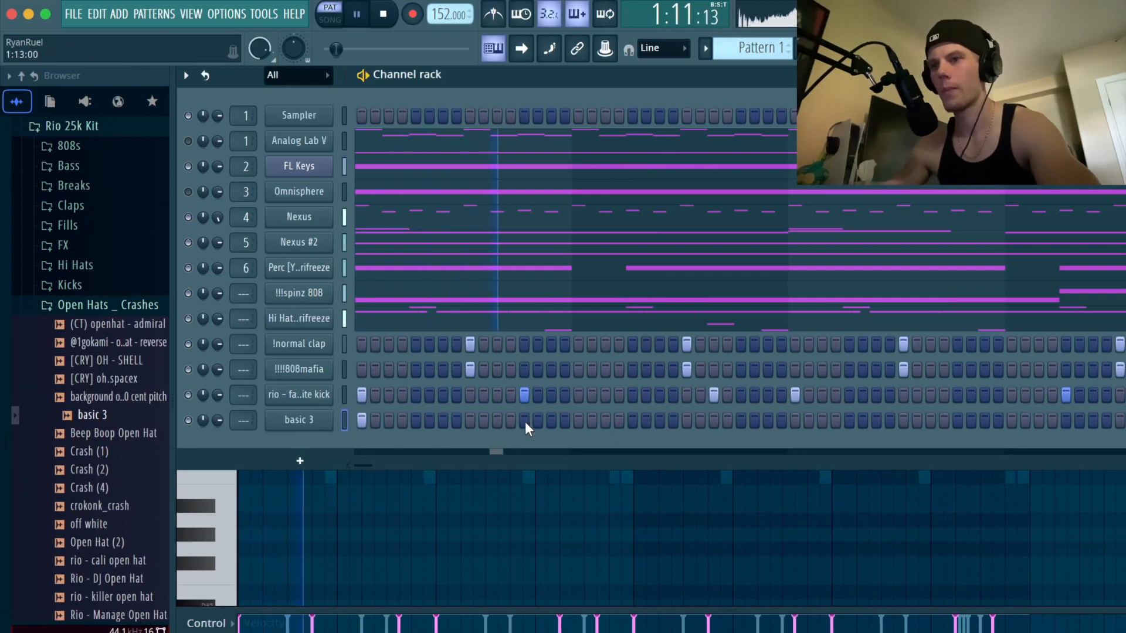
{"action": "left_click", "coordinate": [714, 423]}
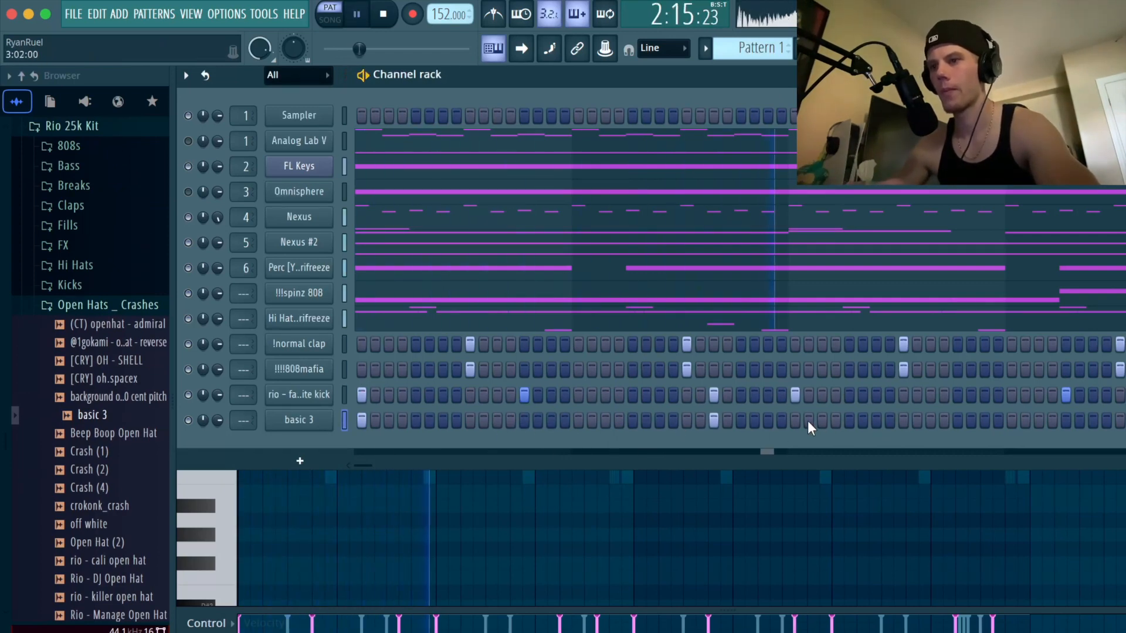
{"action": "right_click", "coordinate": [316, 419]}
{"action": "left_click", "coordinate": [352, 418]}
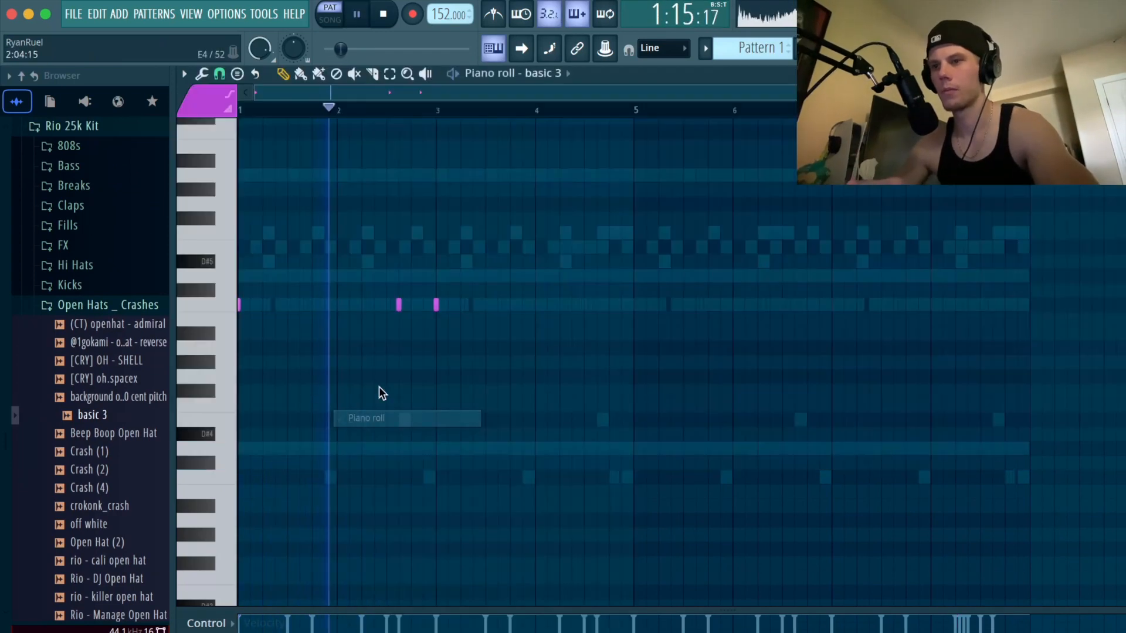
Remove the bar 3 hit of basic 3 and repeat its two-bar pattern through bar 8.
{"action": "right_click", "coordinate": [436, 304]}
{"action": "left_click_drag", "start_coordinate": [438, 114], "coordinate": [240, 115]}
{"action": "key", "text": "super+b"}
{"action": "key", "text": "super+b"}
{"action": "key", "text": "super+b"}
{"action": "left_click", "coordinate": [959, 176], "text": "super"}
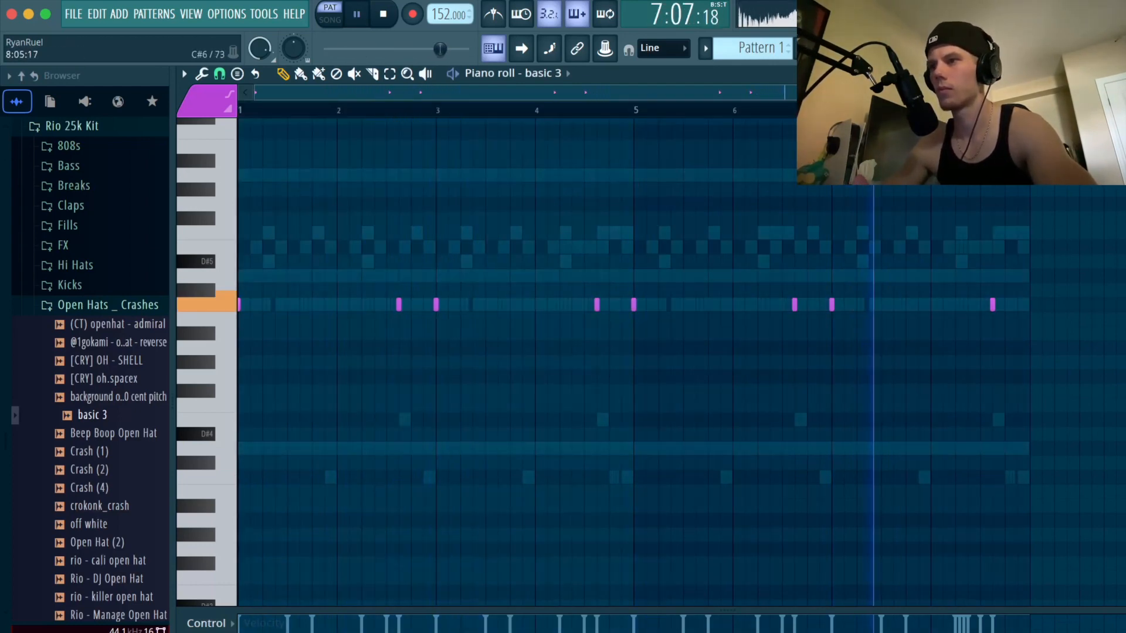
Add the !!uzi snare 1 sample from the Snares folder as a new channel.
{"action": "key", "text": "F6"}
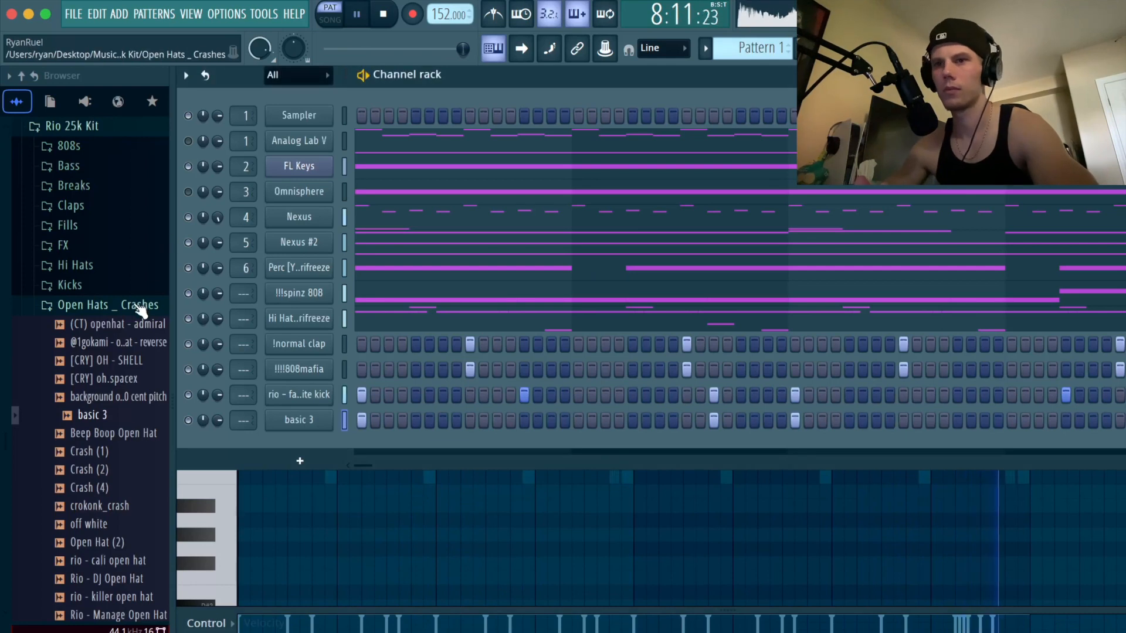
{"action": "left_click", "coordinate": [141, 306]}
{"action": "left_click", "coordinate": [74, 384]}
{"action": "left_click_drag", "start_coordinate": [94, 392], "coordinate": [590, 485]}
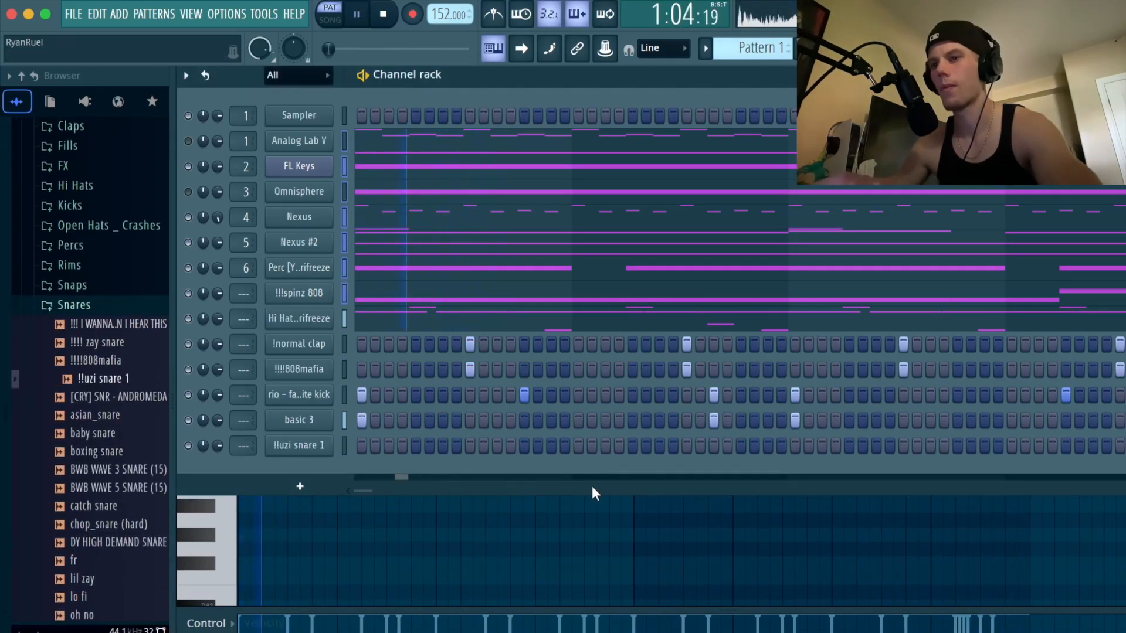
Place !!uzi snare 1 hits in bars 2, 3 and 4 and duplicate the four-bar pattern into bars 5 to 8.
{"action": "left_click", "coordinate": [603, 445]}
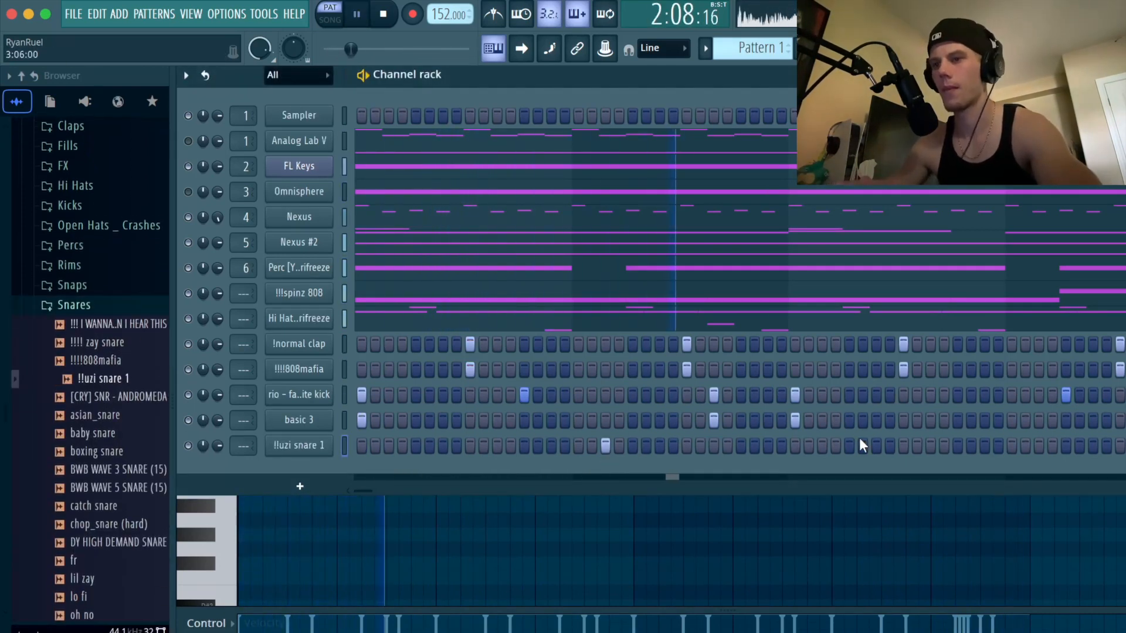
{"action": "left_click", "coordinate": [1039, 446]}
{"action": "right_click", "coordinate": [329, 445]}
{"action": "left_click", "coordinate": [386, 442]}
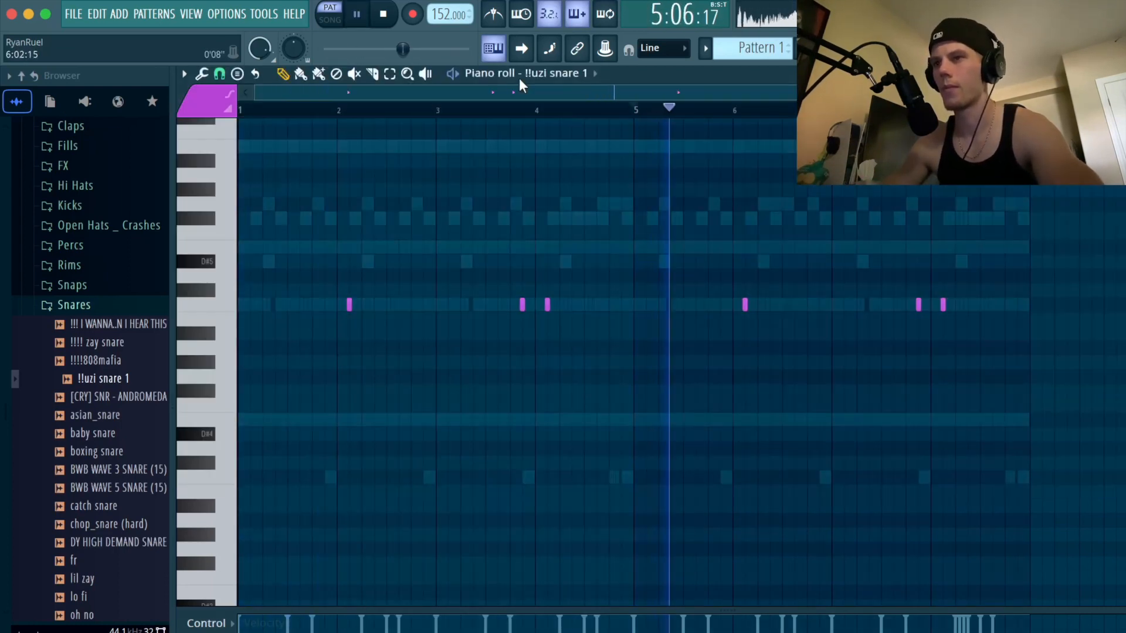
Set the snap to 1/3 step and paint a fast !!uzi snare 1 roll in the second half of bar 8, removing the stray hit before it.
{"action": "left_click", "coordinate": [220, 74]}
{"action": "left_click", "coordinate": [261, 204]}
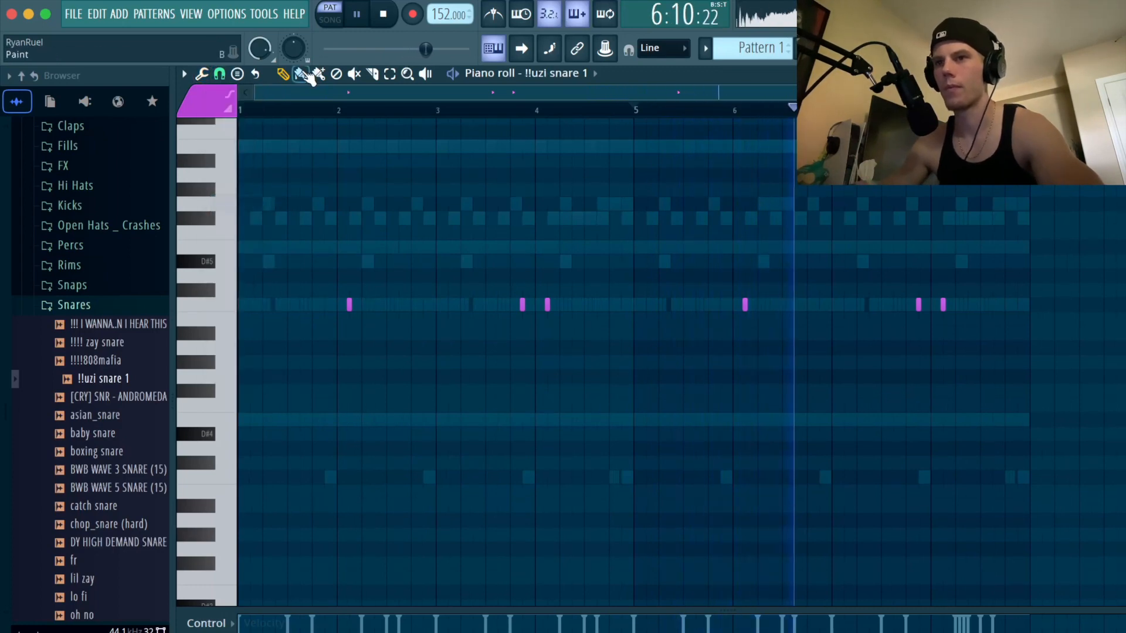
{"action": "left_click", "coordinate": [303, 74]}
{"action": "scroll", "coordinate": [977, 300], "scroll_direction": "up", "scroll_amount": 6}
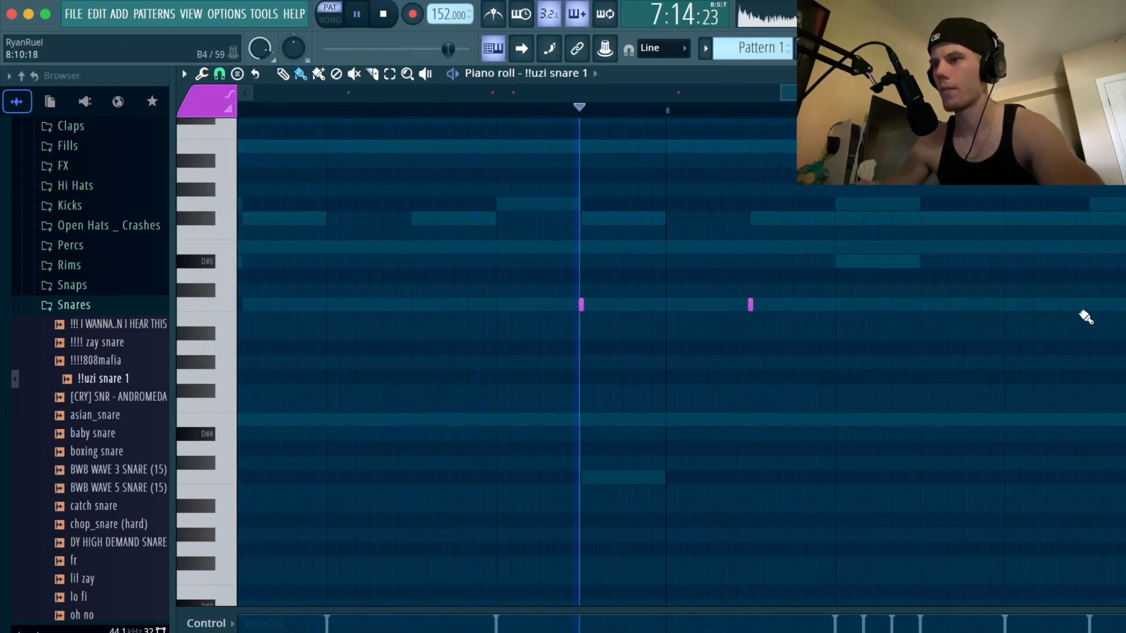
{"action": "scroll", "coordinate": [1056, 317], "scroll_direction": "down", "scroll_amount": 2}
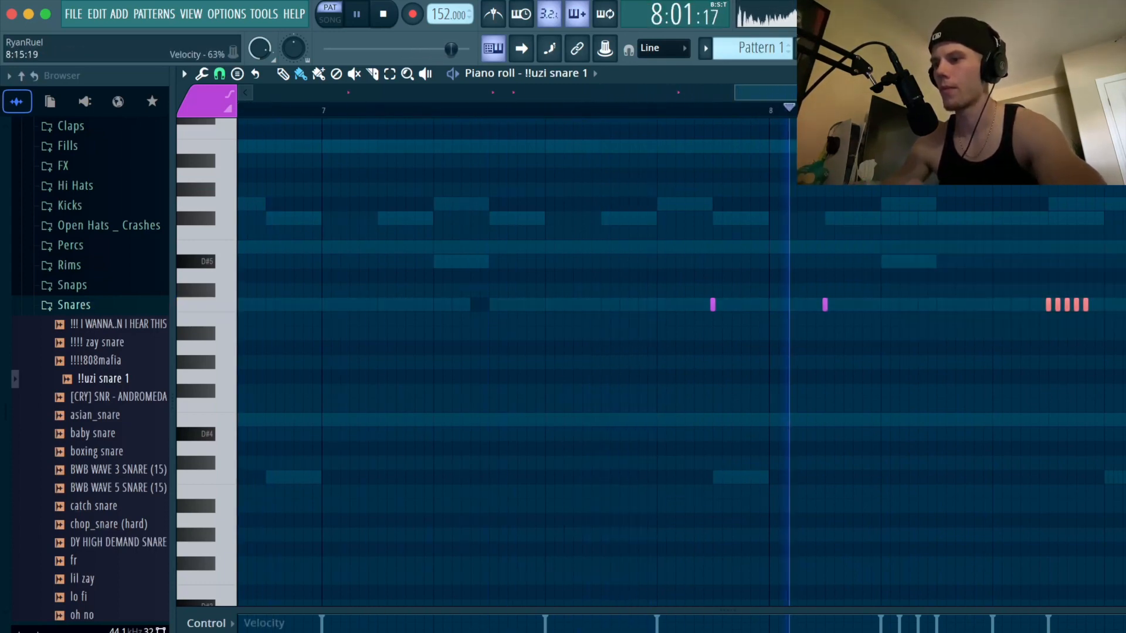
{"action": "key", "text": "space"}
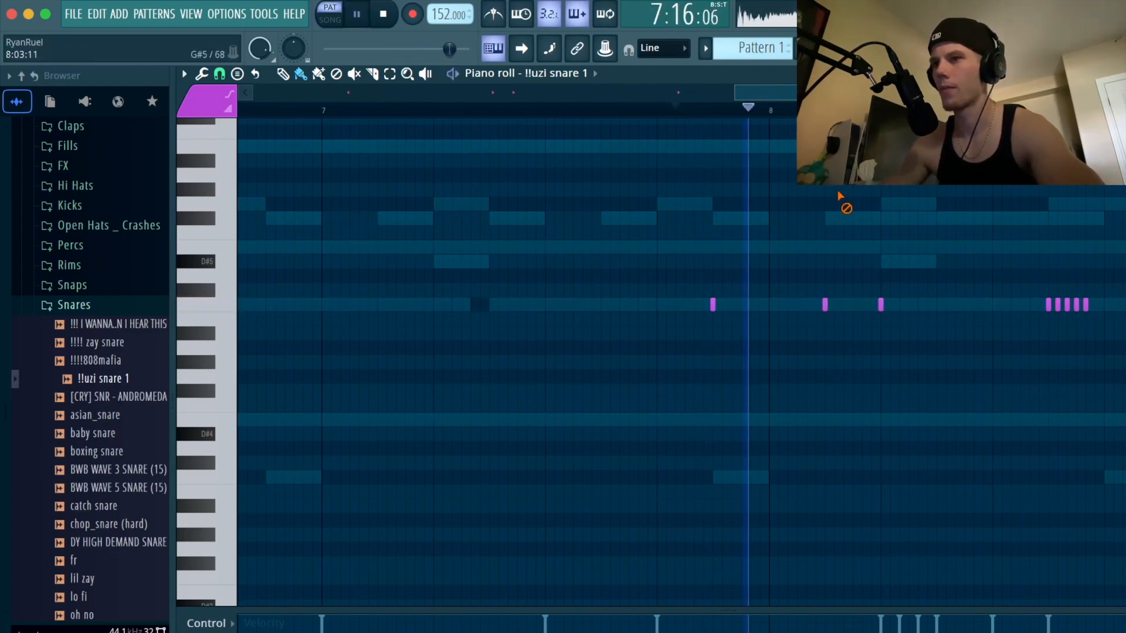
{"action": "right_click", "coordinate": [881, 306]}
{"action": "scroll", "coordinate": [881, 310], "scroll_direction": "right", "scroll_amount": 1}
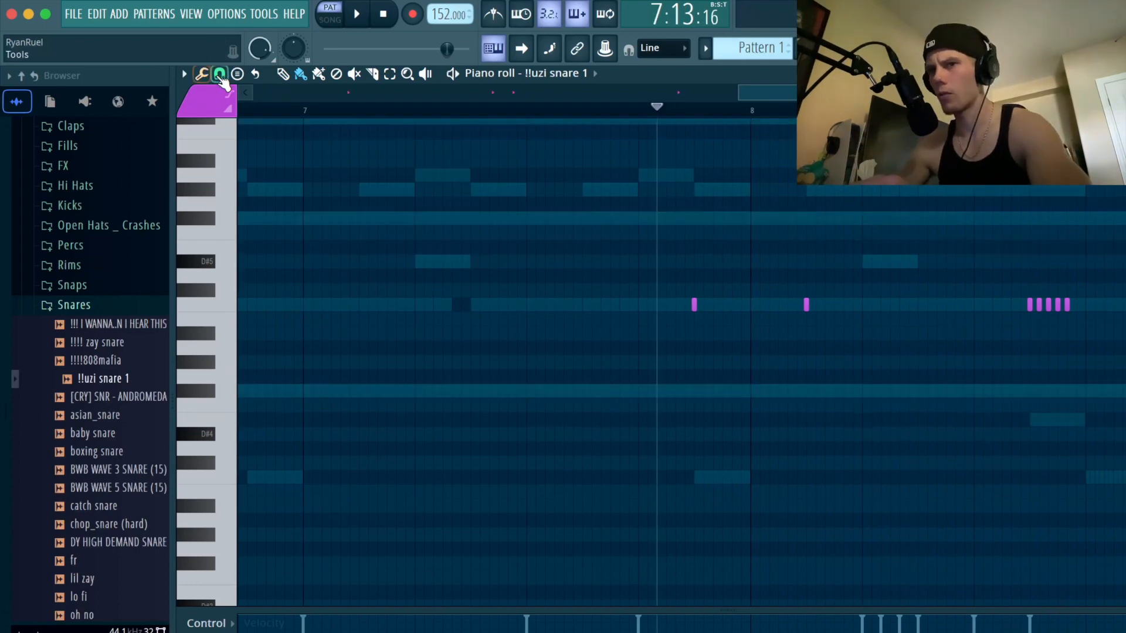
{"action": "left_click", "coordinate": [220, 74]}
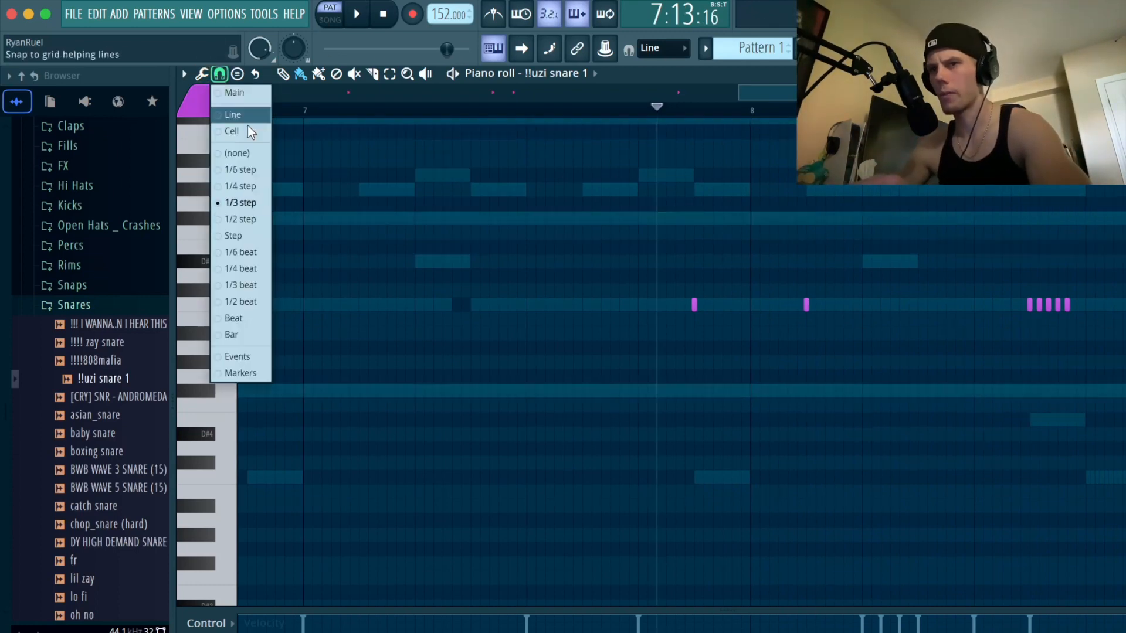
{"action": "left_click", "coordinate": [300, 72]}
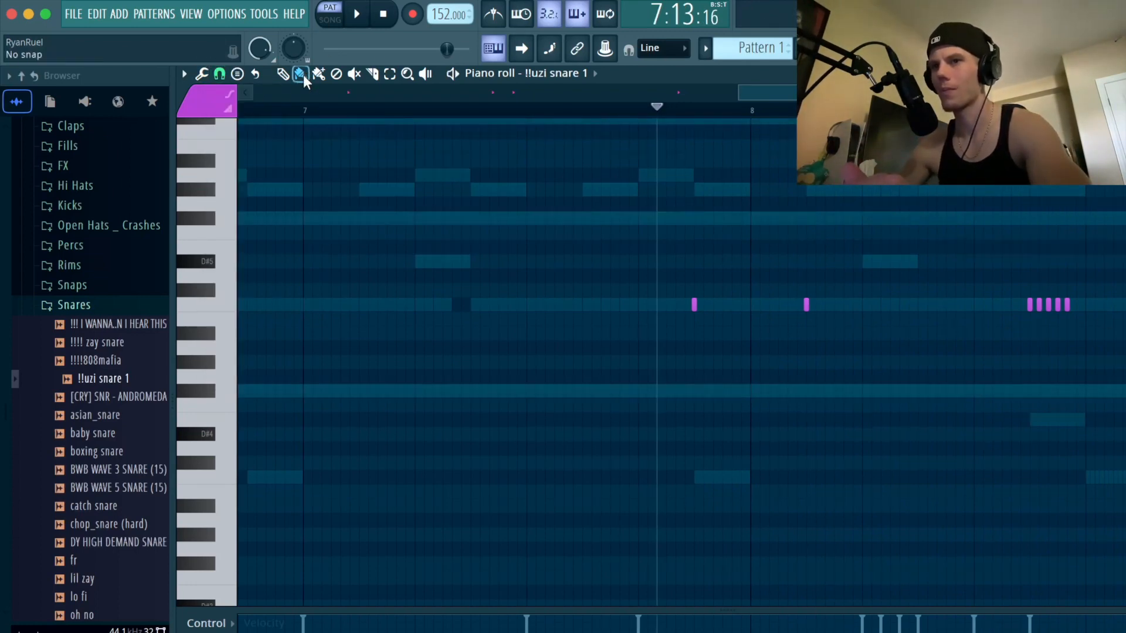
{"action": "scroll", "coordinate": [1030, 307], "scroll_direction": "up", "scroll_amount": 4}
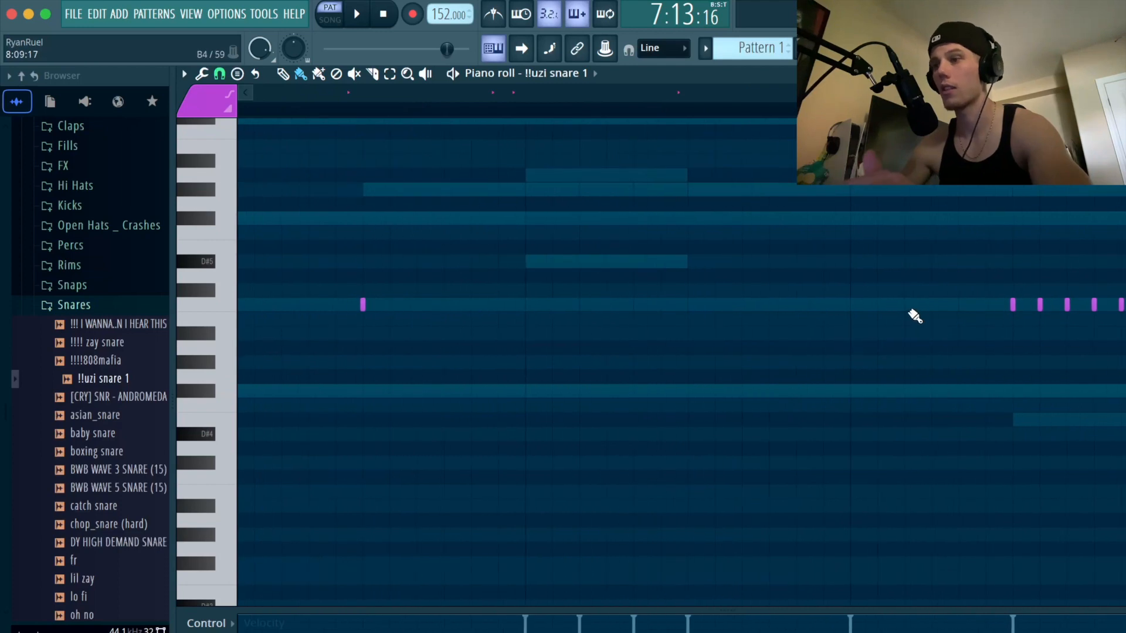
{"action": "scroll", "coordinate": [801, 299], "scroll_direction": "down", "scroll_amount": 4}
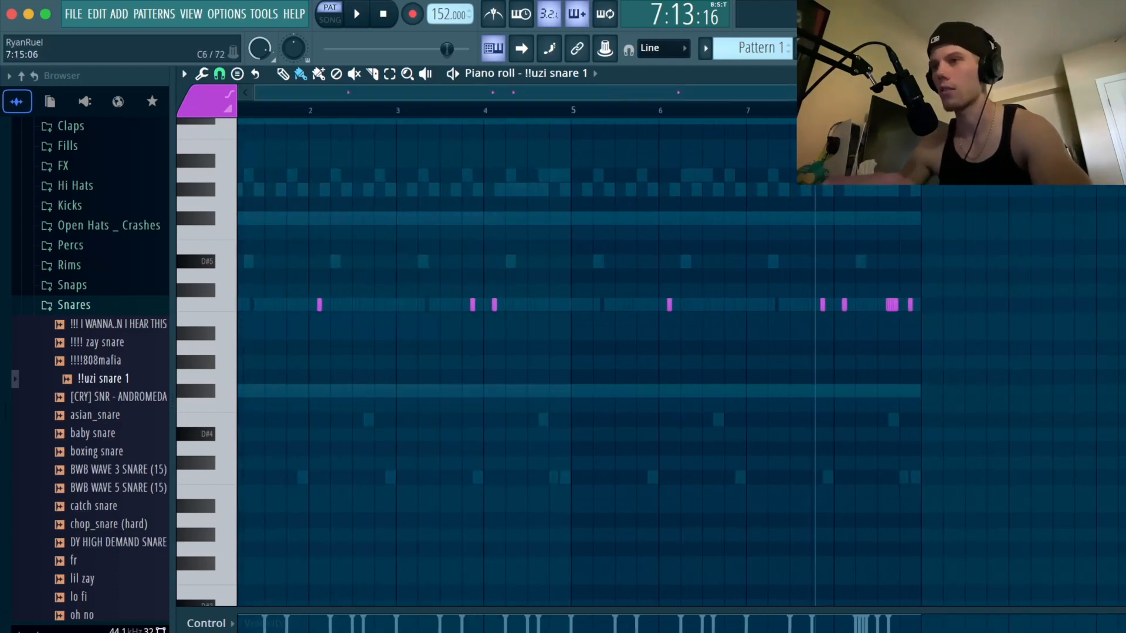
Route the channels from !!!spinz 808 to !!uzi snare 1 to mixer tracks 7 to 13 and pull all seven volumes down to 0%.
{"action": "key", "text": "F6"}
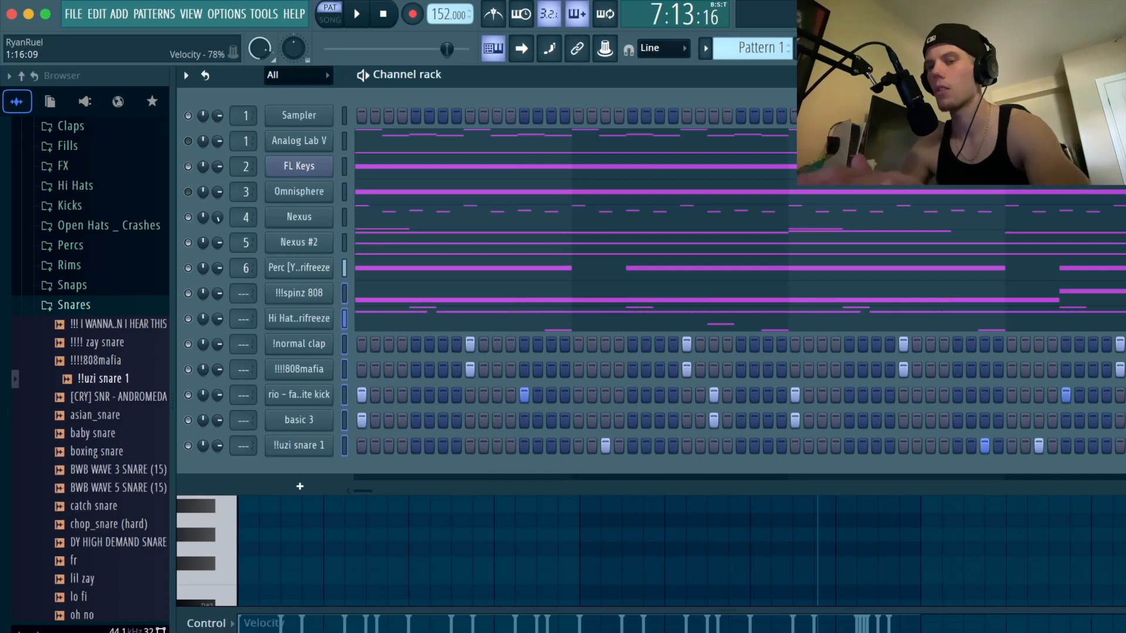
{"action": "key", "text": "super+l"}
{"action": "key", "text": "F9"}
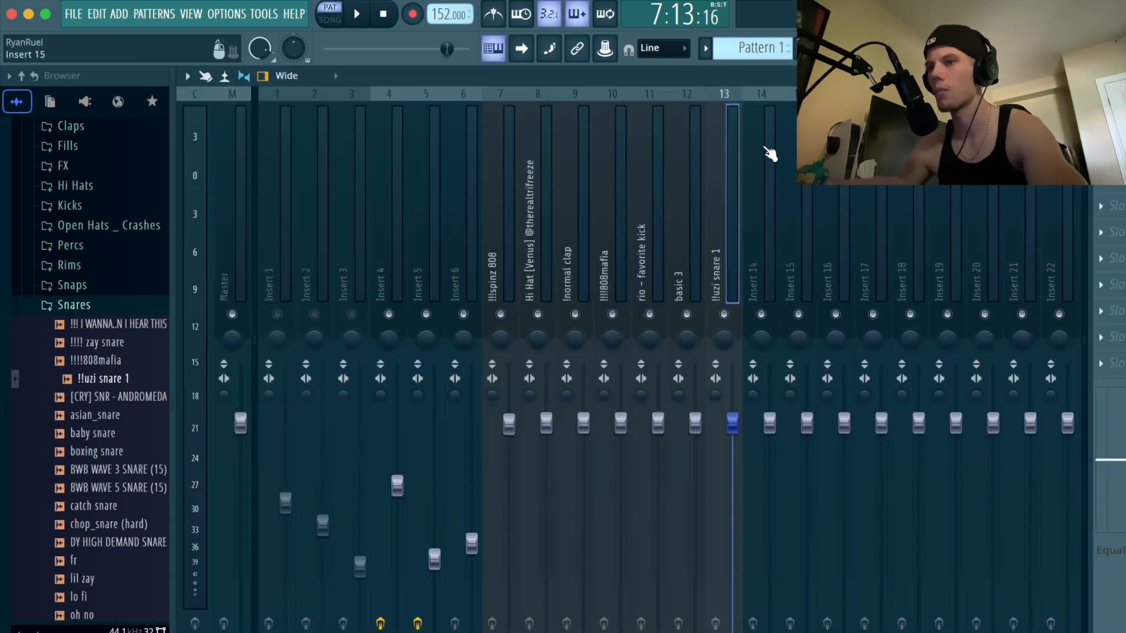
{"action": "left_click_drag", "start_coordinate": [496, 257], "coordinate": [723, 262]}
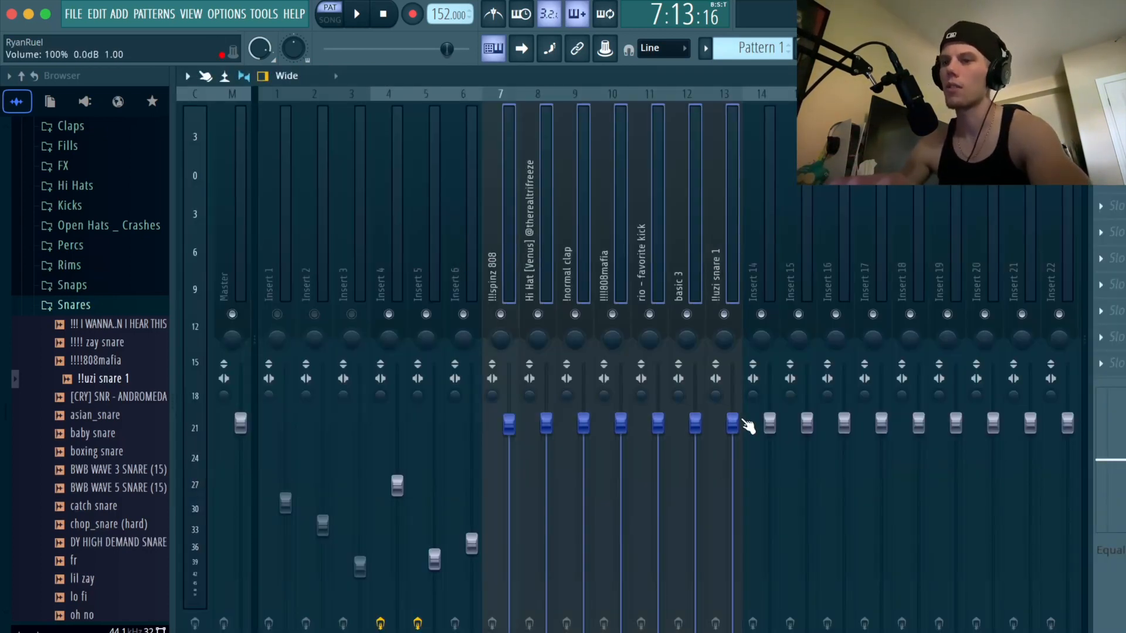
{"action": "left_click_drag", "start_coordinate": [737, 423], "coordinate": [704, 632]}
Load the TRIFREEZE stock soft clipper preset from the TRIFREEZE Master Presets folder onto the Master track.
{"action": "left_click", "coordinate": [96, 307]}
{"action": "scroll", "coordinate": [91, 328], "scroll_direction": "up", "scroll_amount": 10}
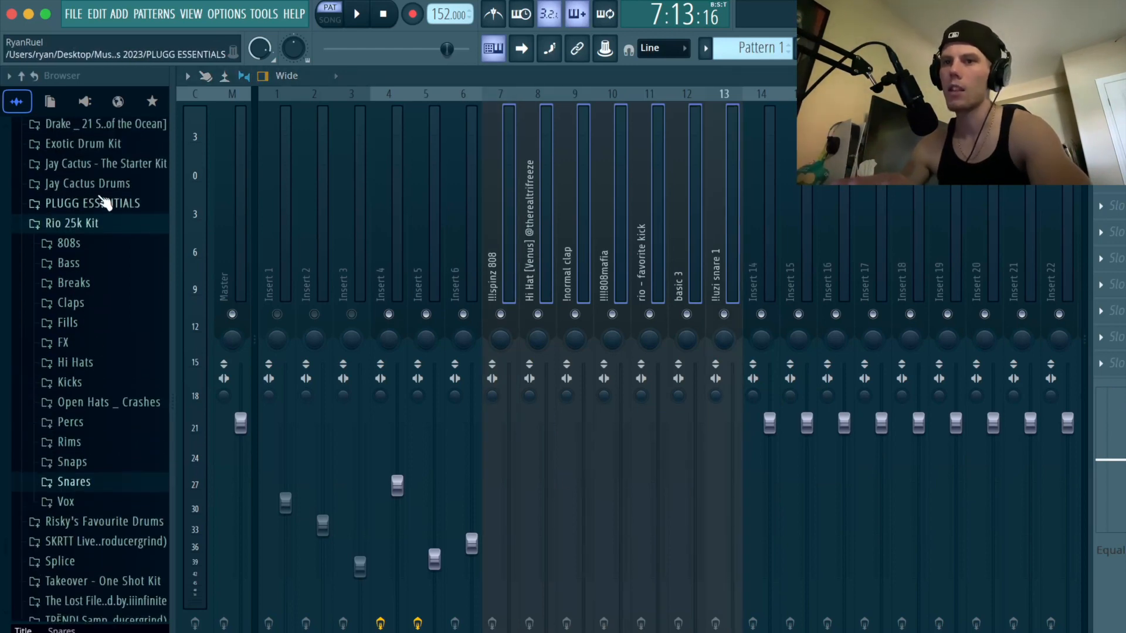
{"action": "left_click", "coordinate": [112, 222]}
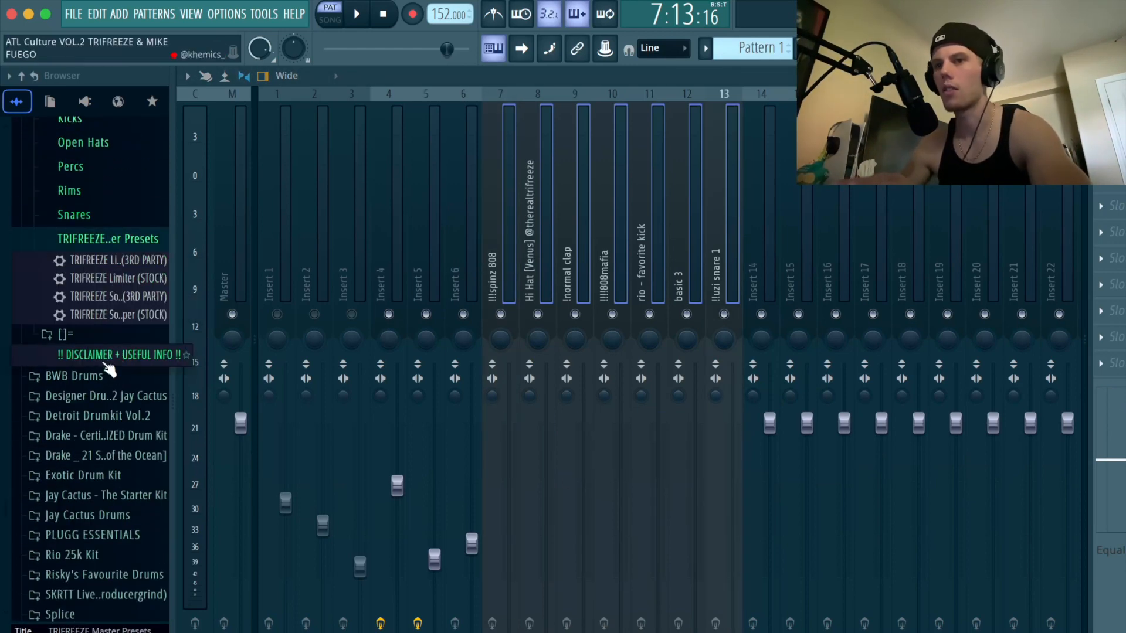
{"action": "left_click_drag", "start_coordinate": [97, 315], "coordinate": [237, 235]}
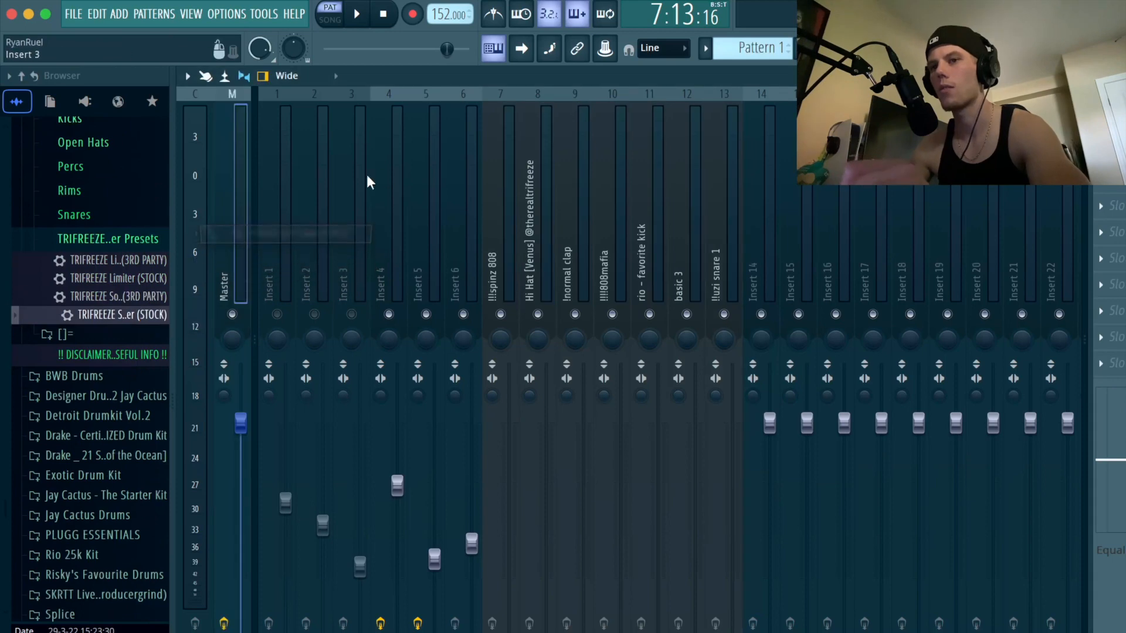
With the beat playing, raise !normal clap to about 85%, rio - favorite kick to 57%, !!uzi snare 1 to 70%, and bring up !!!!808mafia.
{"action": "key", "text": "space"}
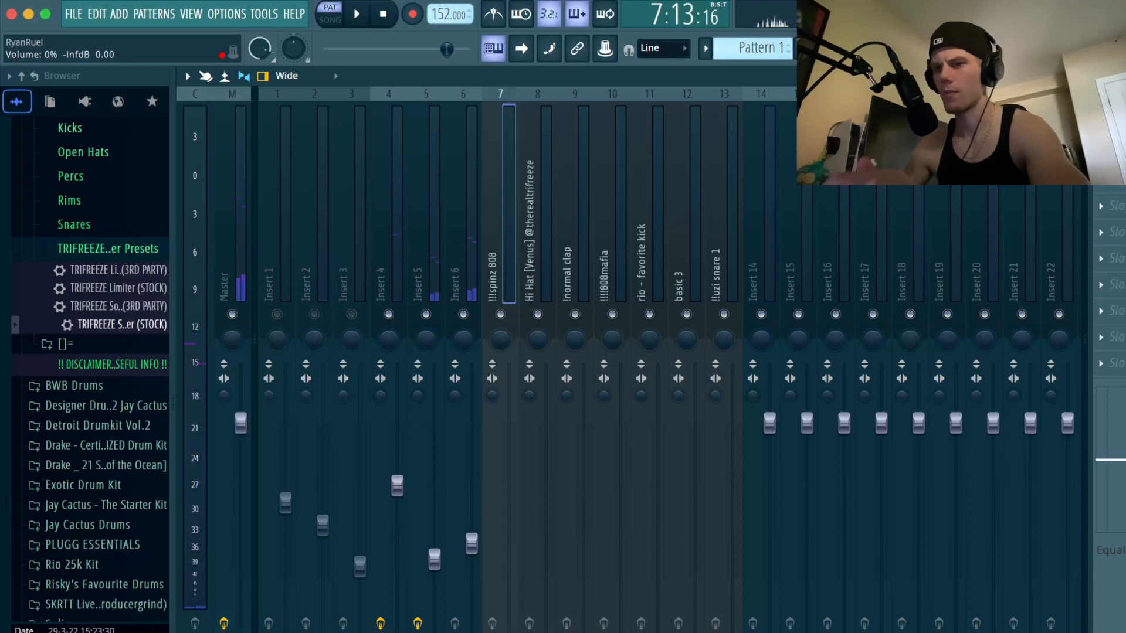
{"action": "left_click_drag", "start_coordinate": [583, 631], "coordinate": [584, 459]}
{"action": "key", "text": "space"}
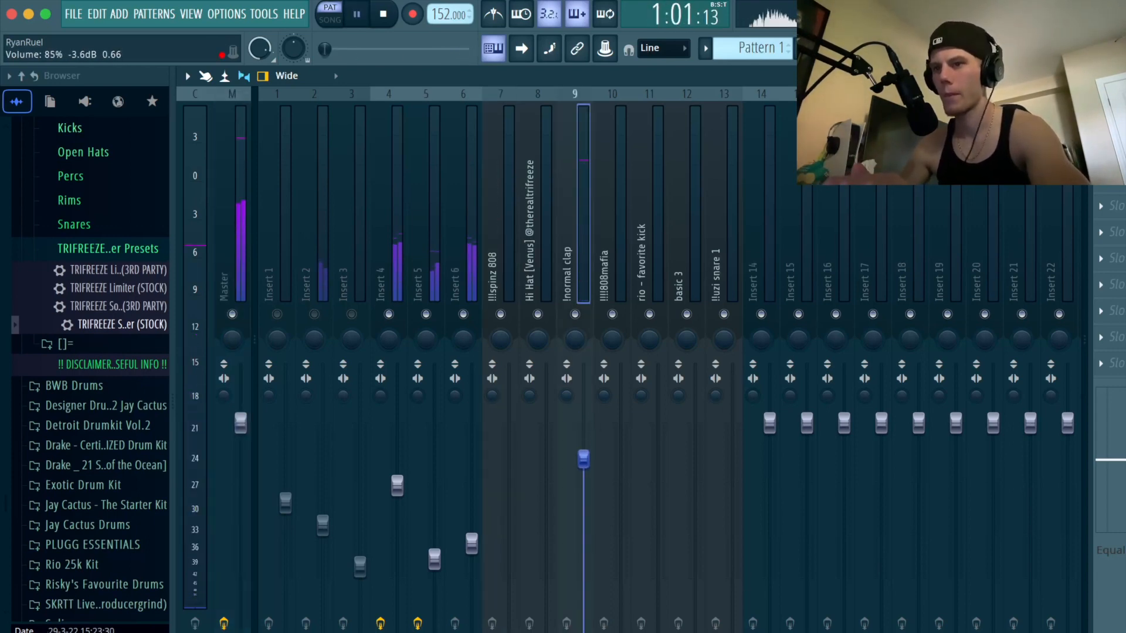
{"action": "left_click_drag", "start_coordinate": [620, 628], "coordinate": [620, 473]}
{"action": "left_click_drag", "start_coordinate": [658, 629], "coordinate": [658, 522]}
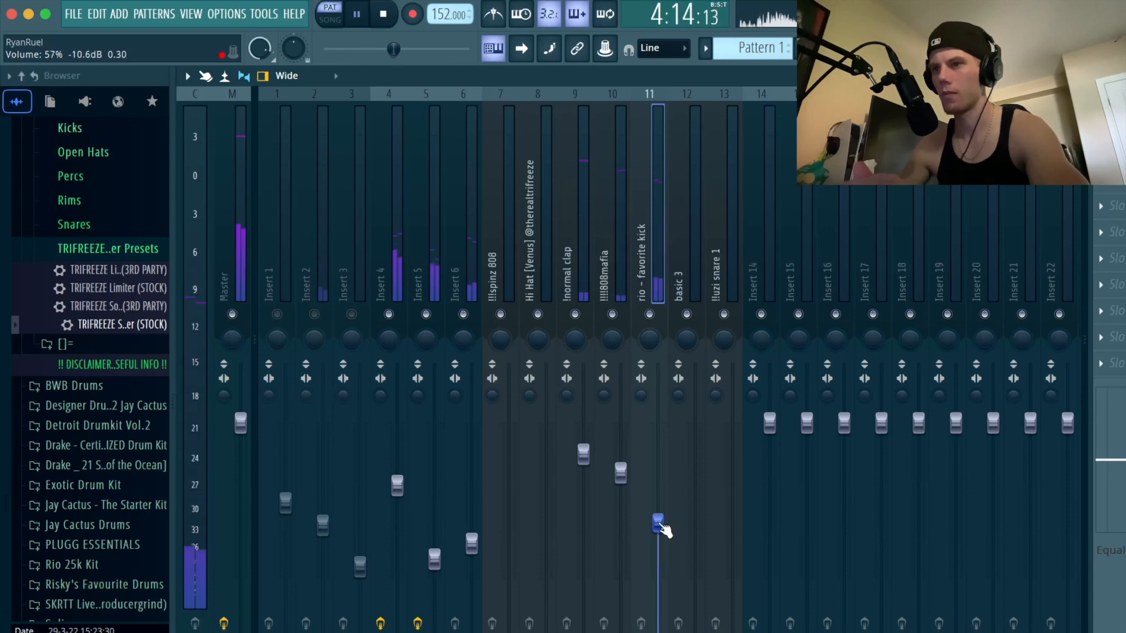
{"action": "left_click_drag", "start_coordinate": [732, 629], "coordinate": [732, 486]}
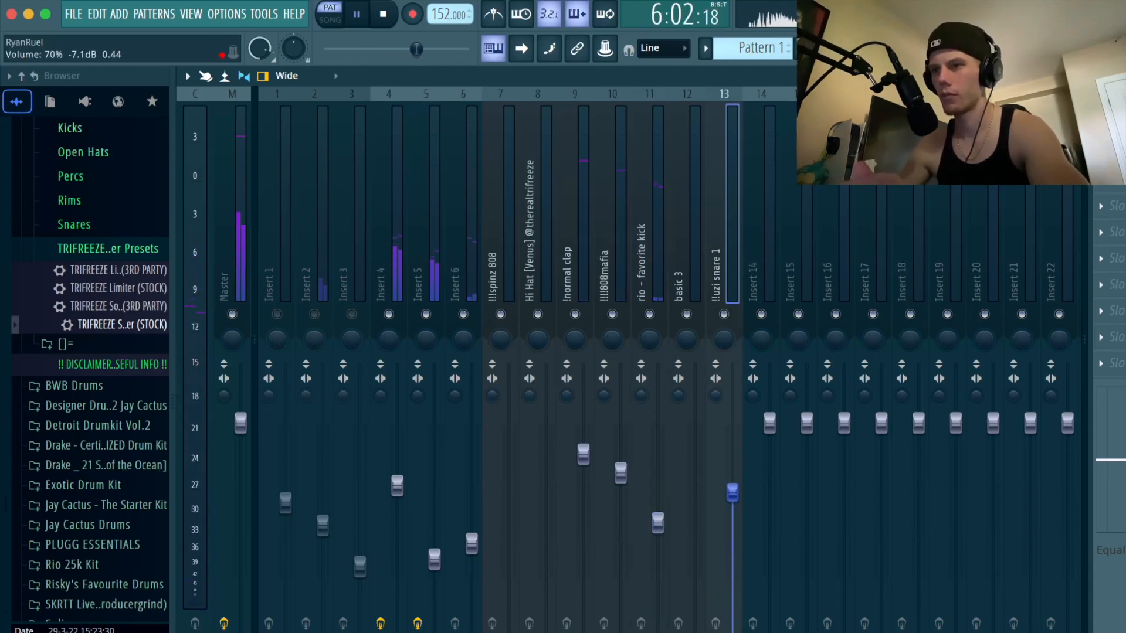
Raise basic 3 to 59%, the hi hat to a moderate level and !!!spinz 808 to 87%, and lower rio - favorite kick slightly.
{"action": "left_click_drag", "start_coordinate": [695, 629], "coordinate": [695, 519]}
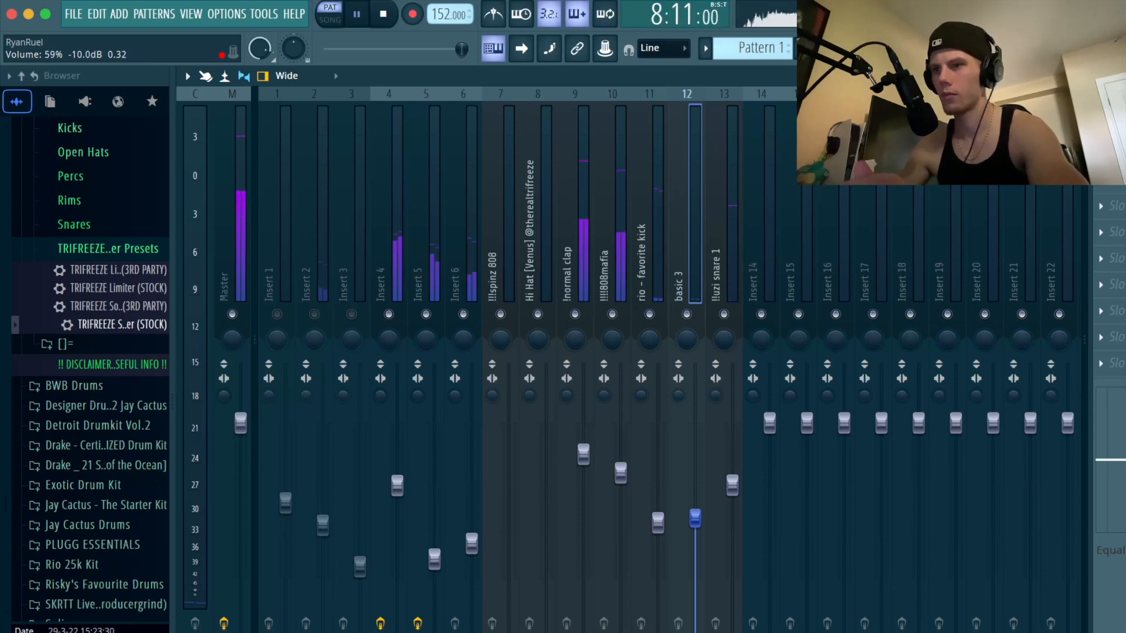
{"action": "left_click_drag", "start_coordinate": [552, 628], "coordinate": [546, 496]}
{"action": "left_click_drag", "start_coordinate": [509, 628], "coordinate": [509, 453]}
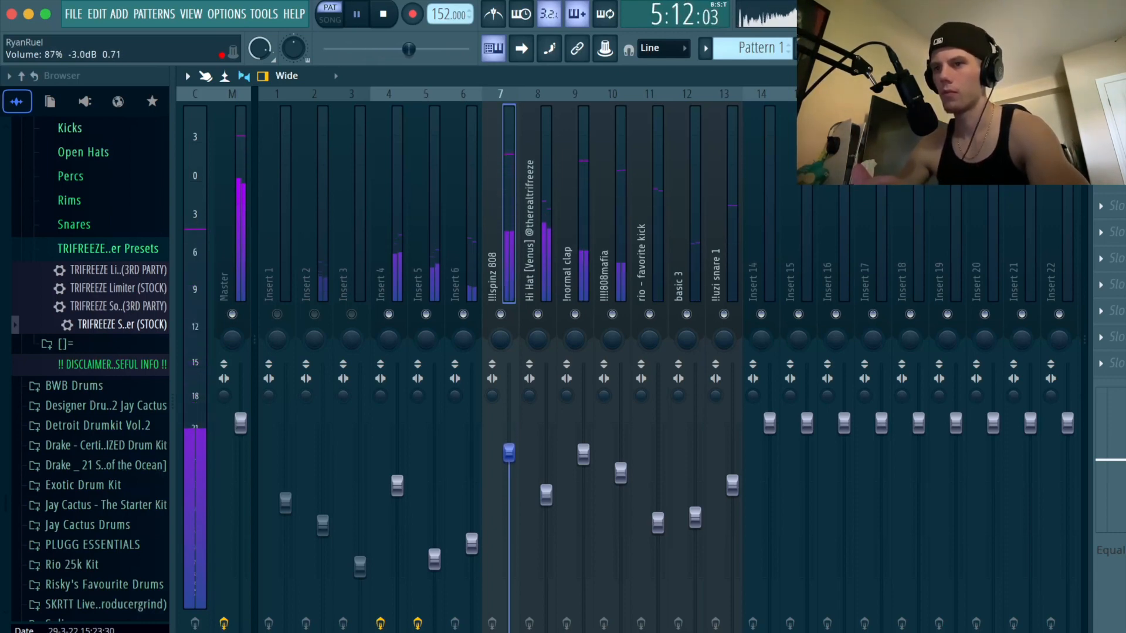
{"action": "left_click", "coordinate": [658, 522]}
{"action": "left_click_drag", "start_coordinate": [658, 525], "coordinate": [658, 534]}
Lower the volumes of Insert 4 and Insert 5 together, and pull Insert 4 down slightly further on its own.
{"action": "left_click", "coordinate": [399, 263]}
{"action": "left_click", "coordinate": [427, 269], "text": "shift+super"}
{"action": "left_click_drag", "start_coordinate": [398, 486], "coordinate": [398, 505]}
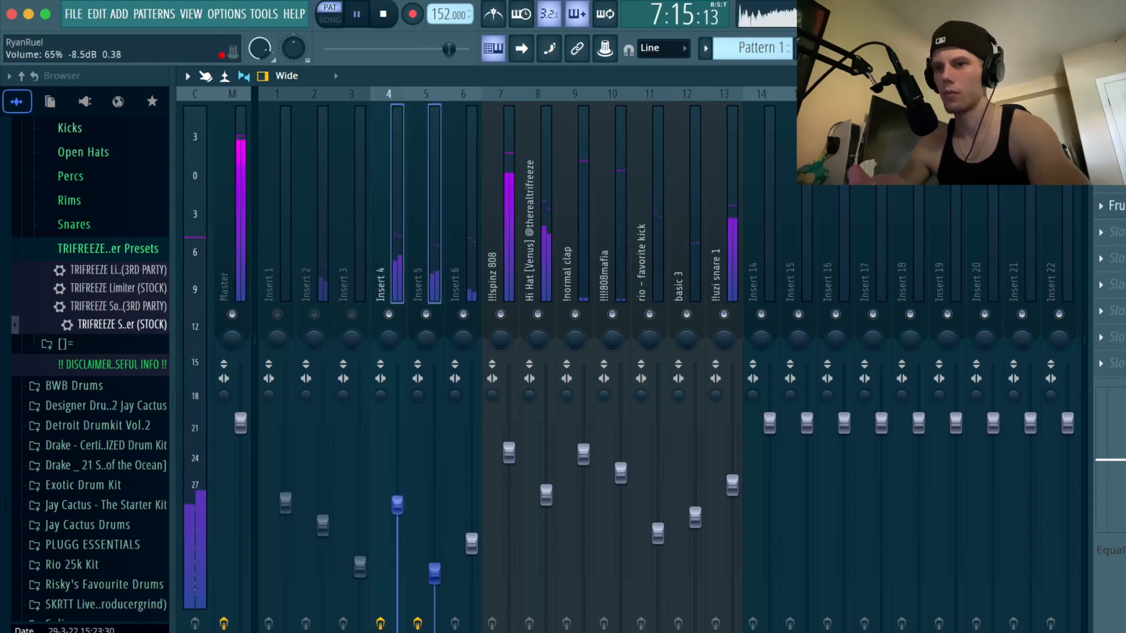
{"action": "left_click", "coordinate": [429, 202]}
{"action": "left_click", "coordinate": [401, 264]}
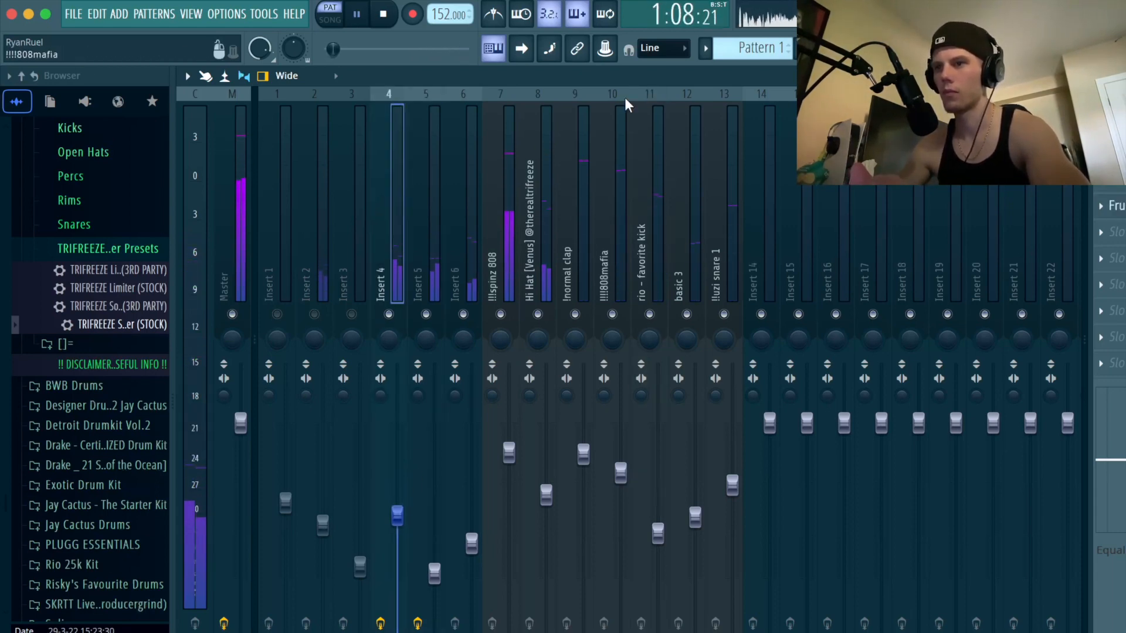
Split the pattern by channel, lay the Analog Lab V through !!!spinz 808 patterns on playlist tracks 1 to 7, and duplicate them to bar 9.
{"action": "key", "text": "F6"}
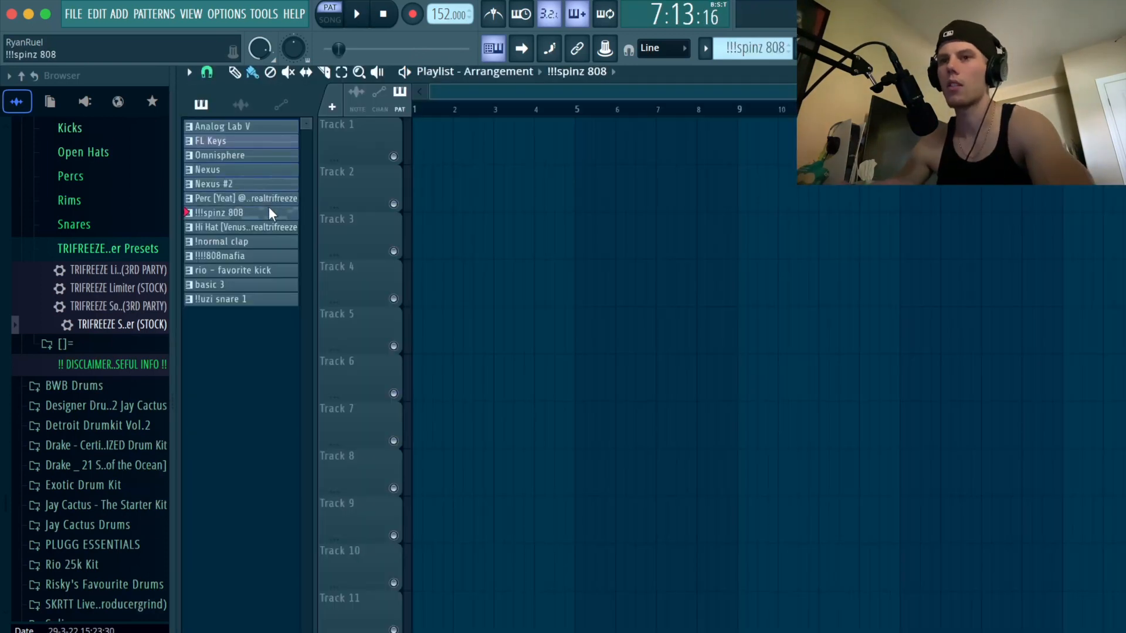
{"action": "left_click_drag", "start_coordinate": [270, 213], "coordinate": [423, 144]}
{"action": "key", "text": "ctrl+b"}
Delete both Analog Lab V clips, shift the remaining clips up one track, and switch playback to song mode.
{"action": "right_click", "coordinate": [553, 131]}
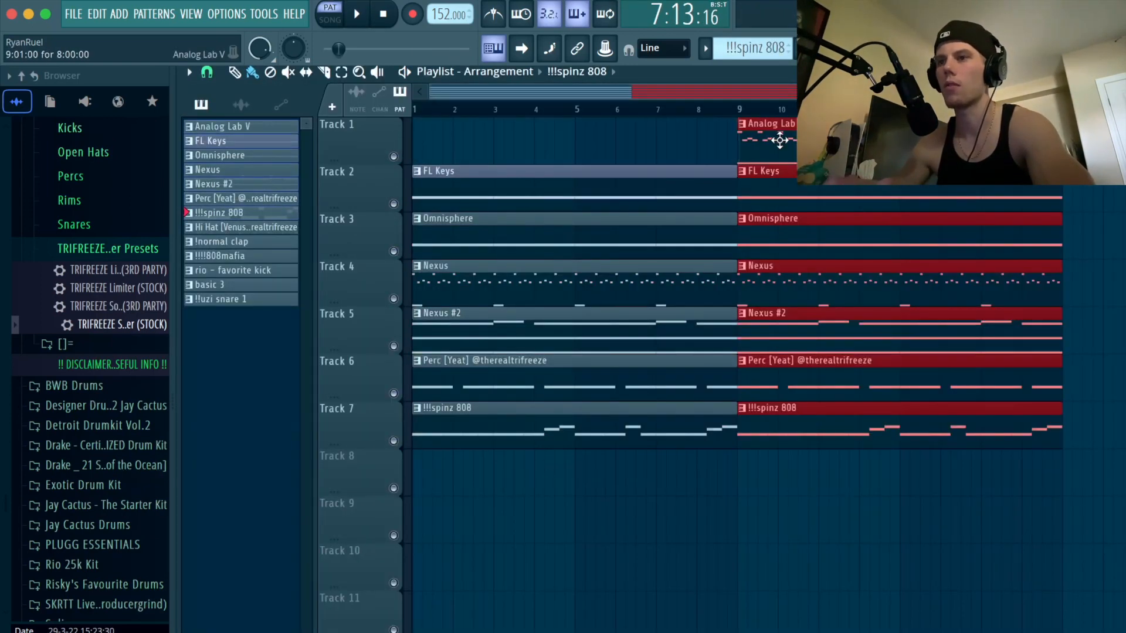
{"action": "right_click", "coordinate": [770, 139]}
{"action": "key", "text": "ctrl+d"}
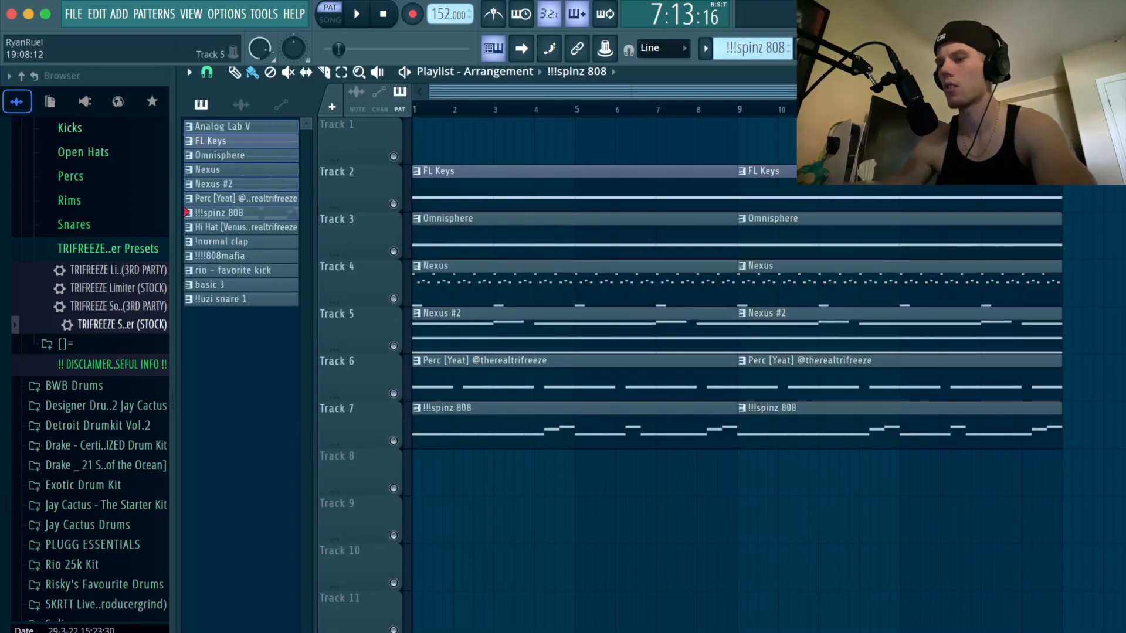
{"action": "key", "text": "shift+Up"}
{"action": "left_click", "coordinate": [342, 21]}
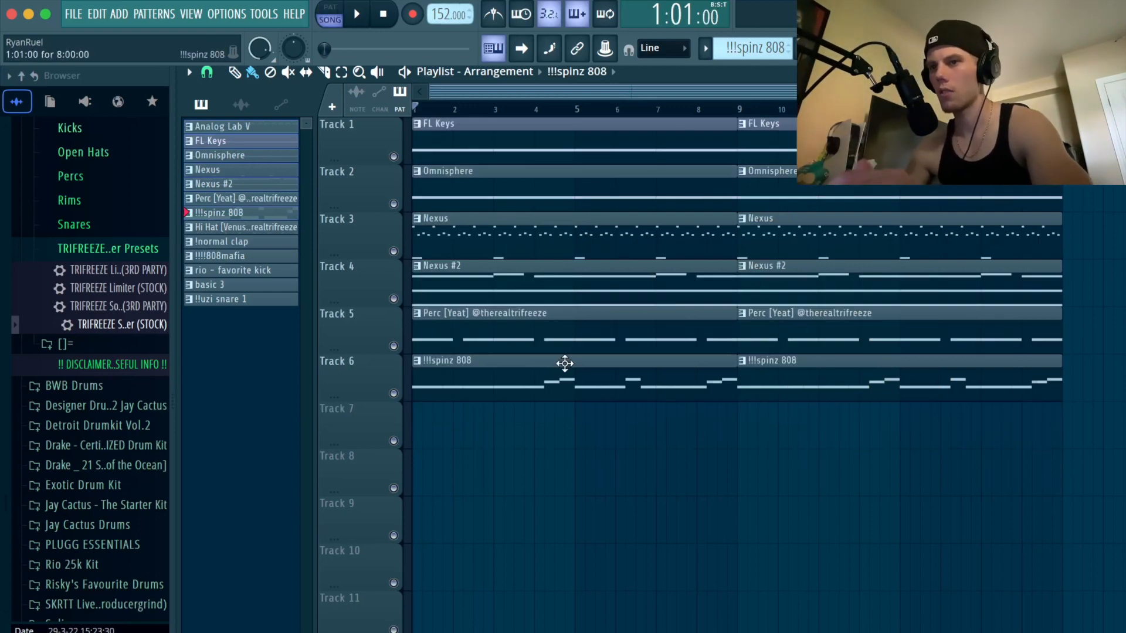
Remove the !!!spinz 808 clip from bars 1 to 8 and the Omnisphere clip from bars 9 to 16.
{"action": "right_click", "coordinate": [565, 364]}
{"action": "scroll", "coordinate": [605, 202], "scroll_direction": "down", "scroll_amount": 2}
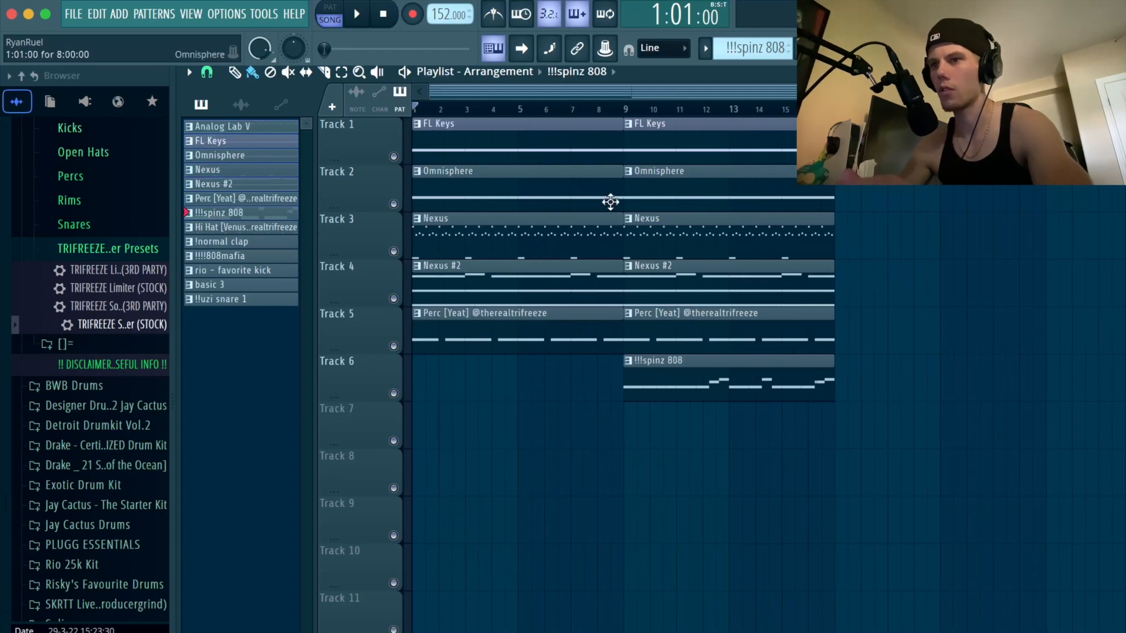
{"action": "right_click", "coordinate": [661, 194]}
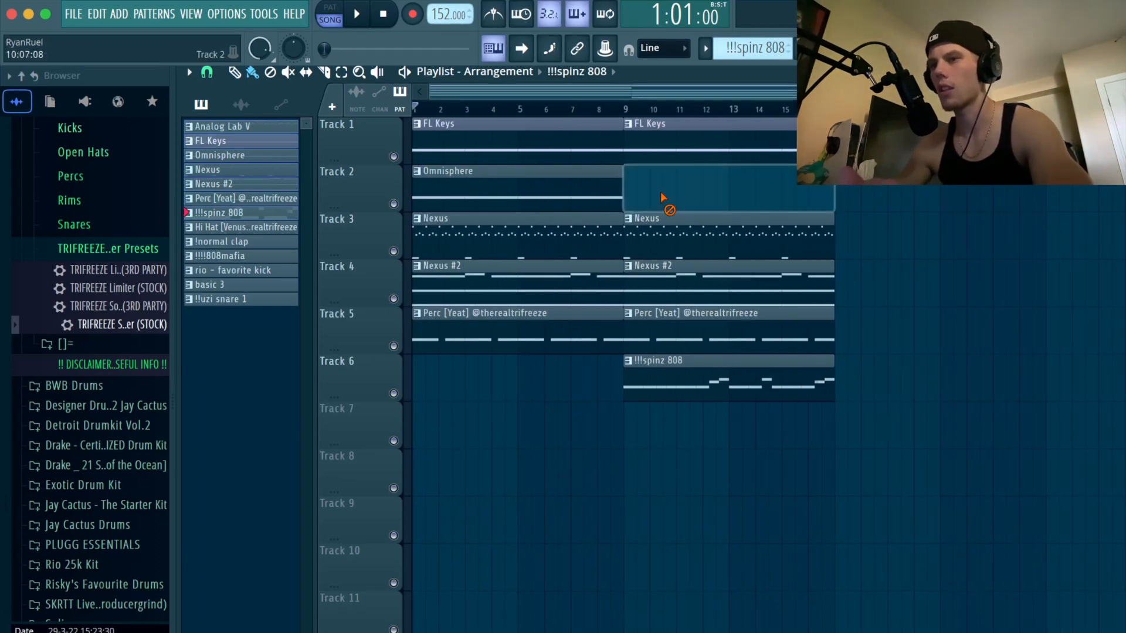
Duplicate the clips in bars 9 to 16 to bar 17, and remove the Nexus #2 clip from bars 1 to 8.
{"action": "left_click_drag", "start_coordinate": [789, 508], "coordinate": [657, 248]}
{"action": "key", "text": "ctrl+b"}
{"action": "key", "text": "ctrl+d"}
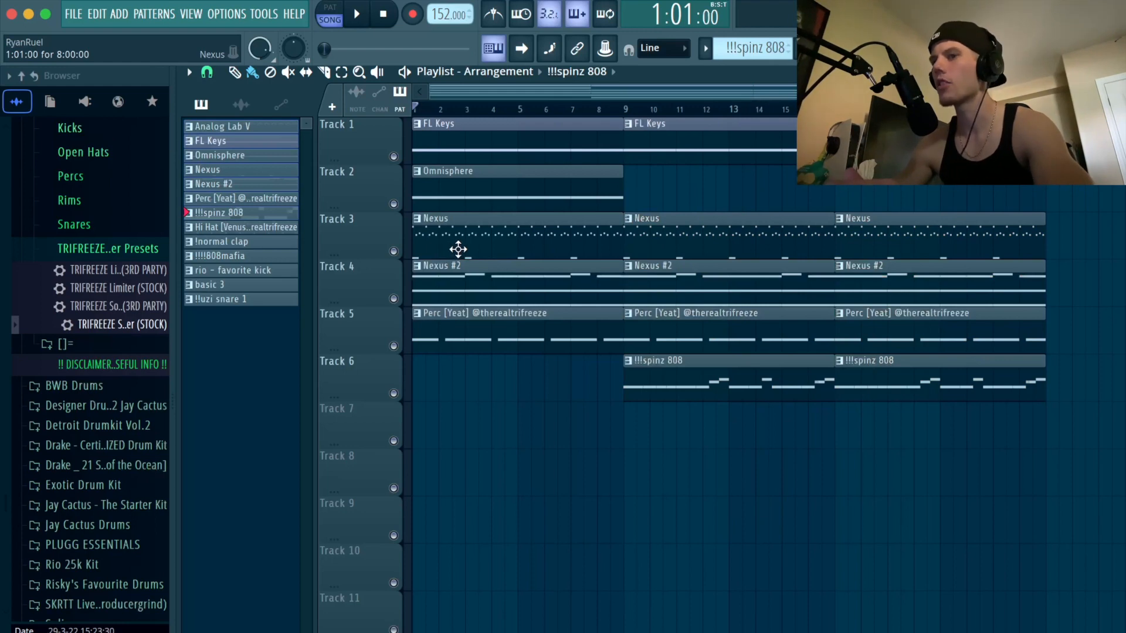
{"action": "right_click", "coordinate": [453, 277]}
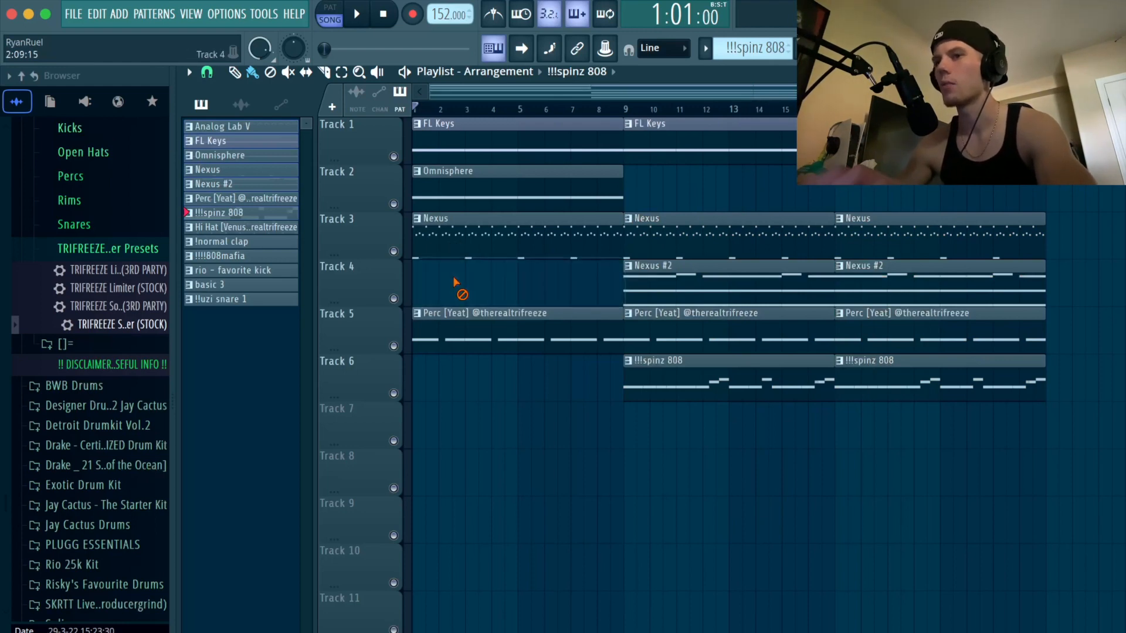
Place the Hi Hat [Venus] pattern on Track 7 from bar 1 through bar 24, deleting the surplus copy.
{"action": "left_click", "coordinate": [232, 228]}
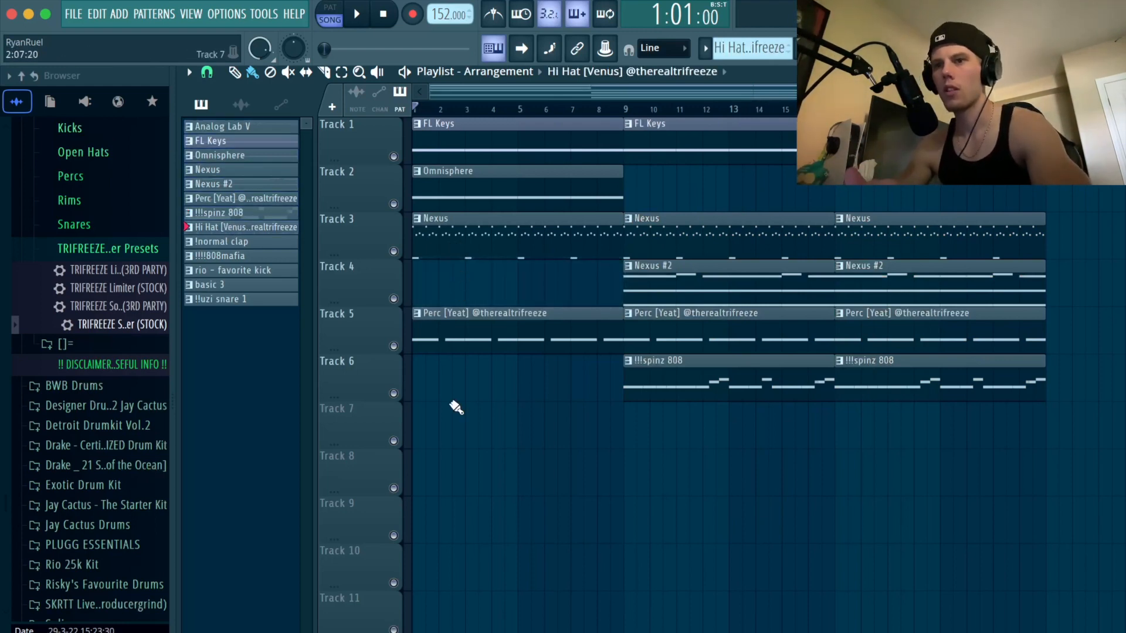
{"action": "left_click", "coordinate": [434, 438]}
{"action": "left_click", "coordinate": [370, 437]}
{"action": "key", "text": "ctrl+b"}
{"action": "key", "text": "ctrl+b"}
{"action": "key", "text": "ctrl+b"}
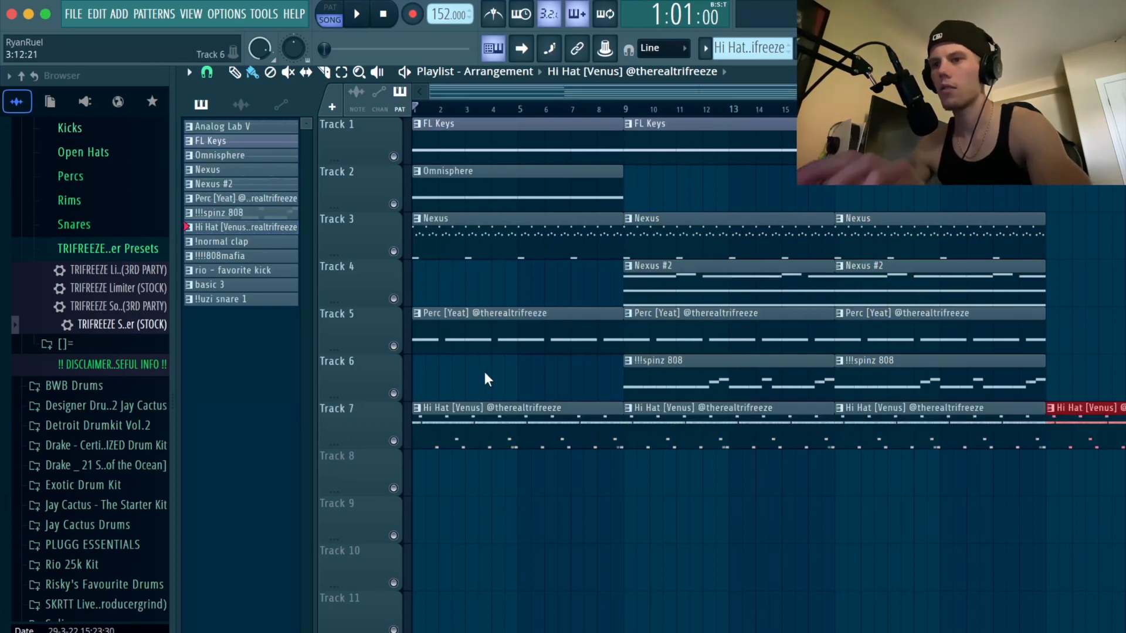
{"action": "key", "text": "Delete"}
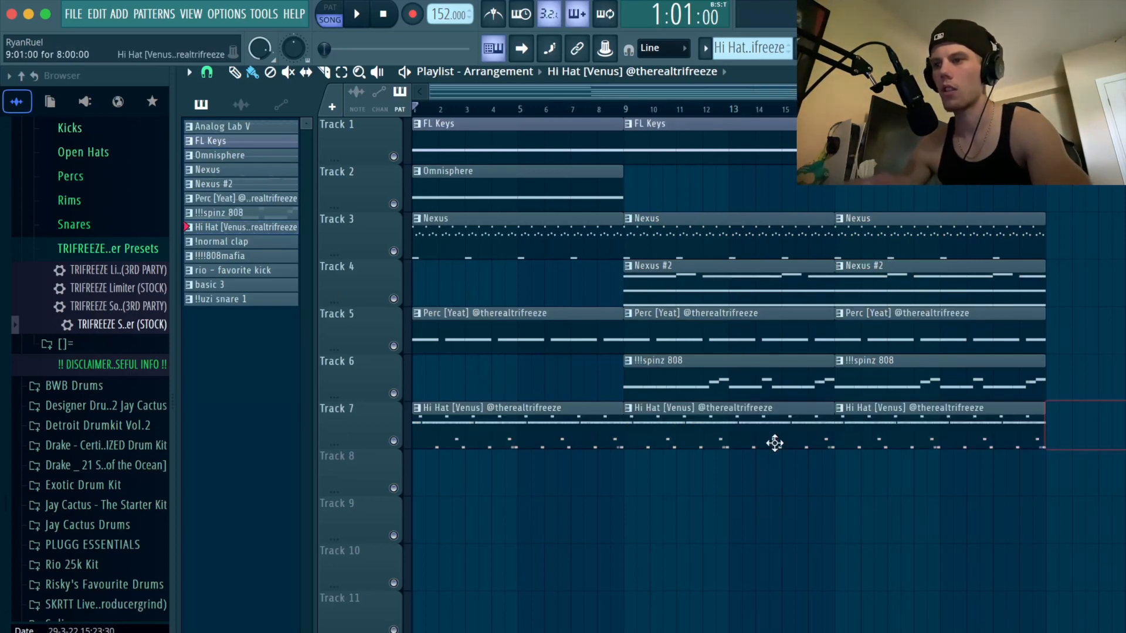
Place the clap, !!!!808mafia, kick, basic 3 and snare patterns on tracks 8 to 12 from bar 9 with copies at bar 17, removing the first kick clip.
{"action": "left_click", "coordinate": [241, 242]}
{"action": "left_click", "coordinate": [625, 468]}
{"action": "key", "text": "ctrl+b"}
{"action": "left_click", "coordinate": [249, 299]}
{"action": "left_click_drag", "start_coordinate": [245, 260], "coordinate": [628, 514]}
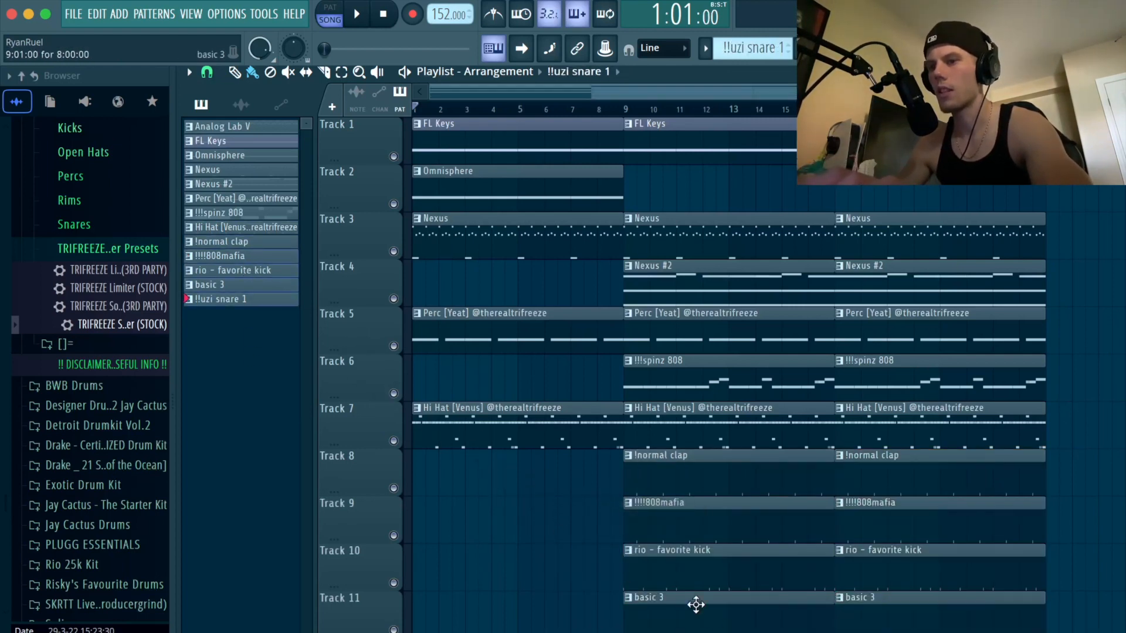
{"action": "right_click", "coordinate": [692, 562]}
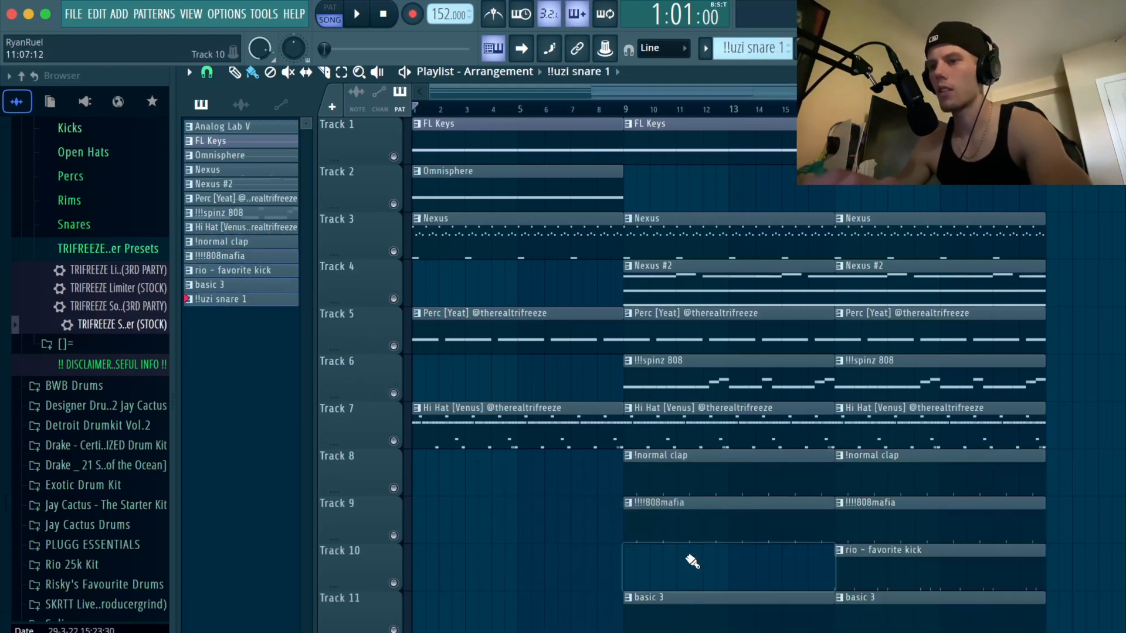
Move all clips from the !!!spinz 808 row downward one track lower, leaving Track 6 empty.
{"action": "scroll", "coordinate": [117, 210], "scroll_direction": "up", "scroll_amount": 4}
{"action": "left_click_drag", "start_coordinate": [1125, 632], "coordinate": [461, 381]}
{"action": "key", "text": "shift+Down"}
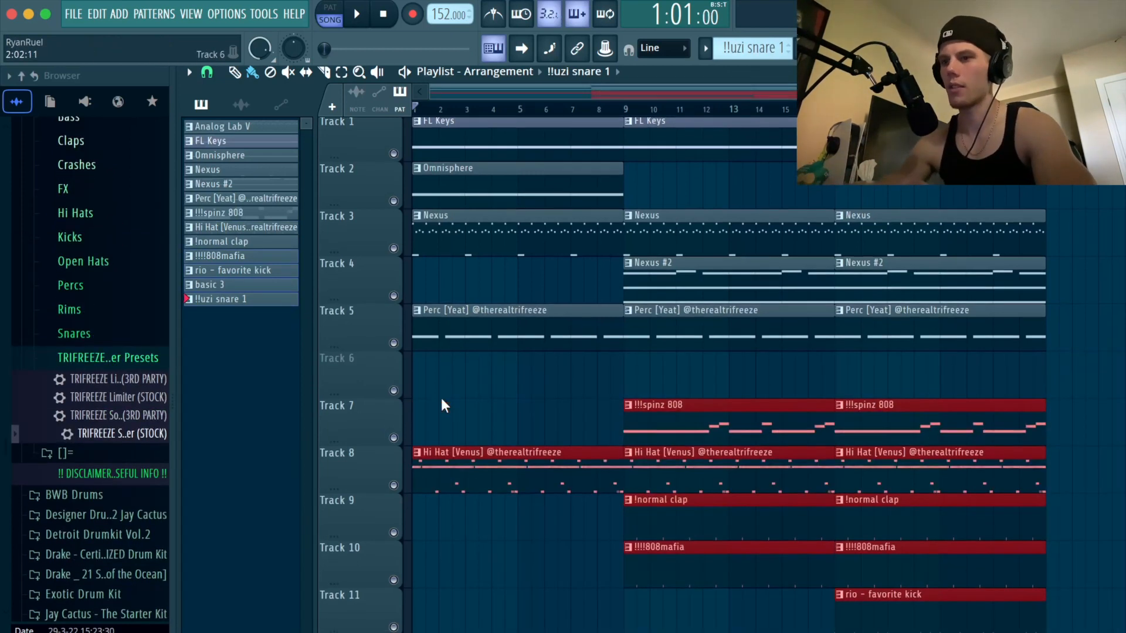
{"action": "left_click", "coordinate": [520, 373], "text": "super"}
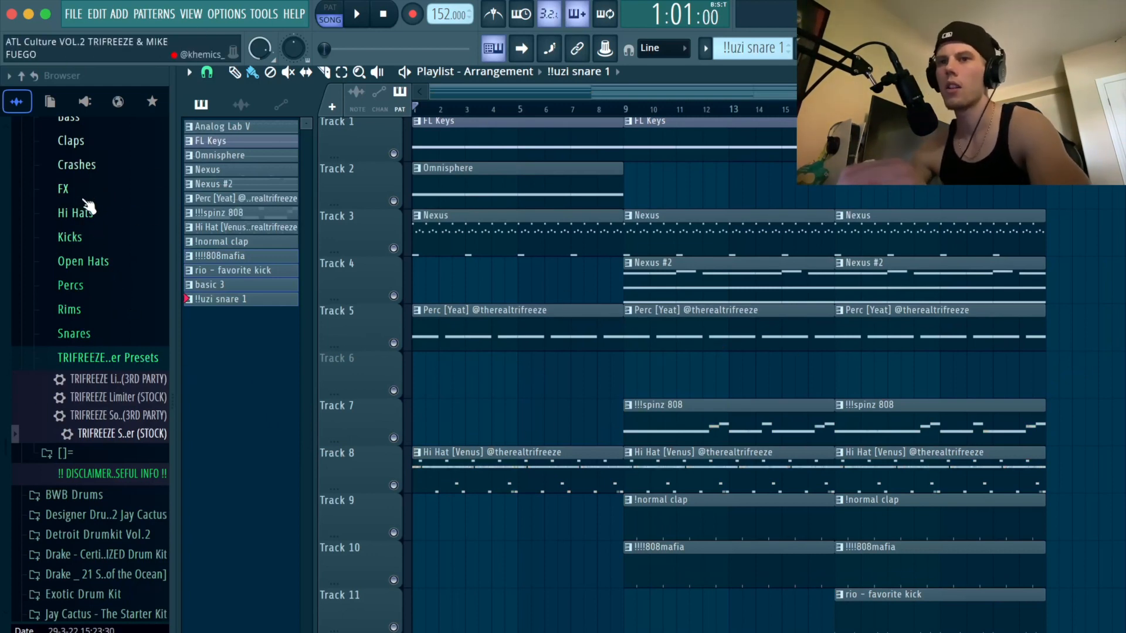
Preview Riser [Alien] from the kit's FX folder and place it on Track 14 leading into bar 9.
{"action": "left_click", "coordinate": [84, 198]}
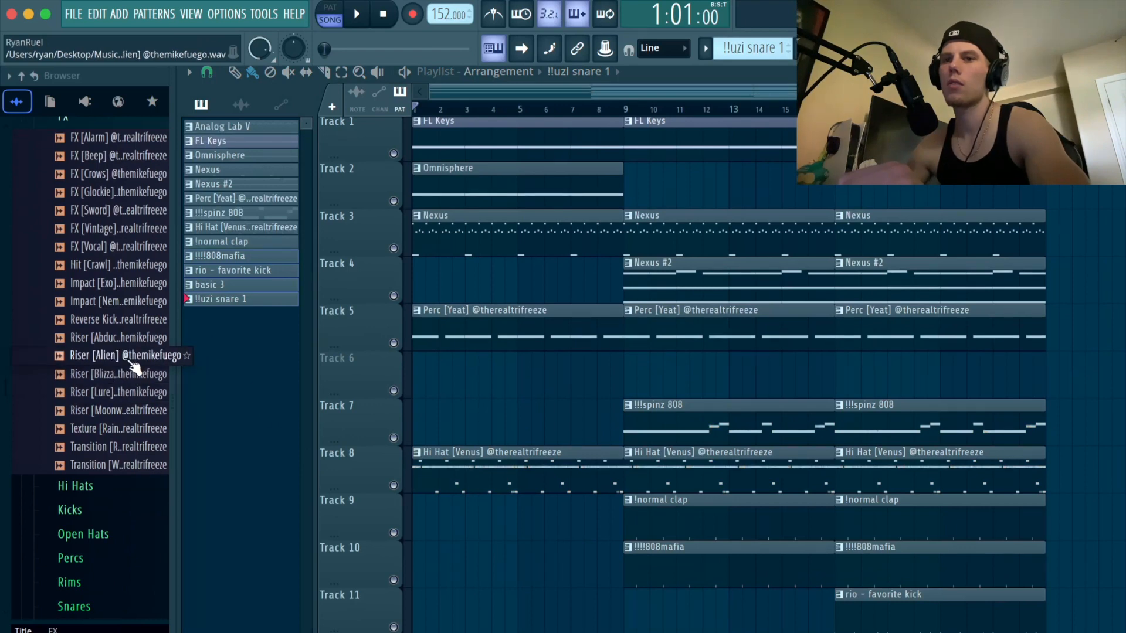
{"action": "left_click", "coordinate": [131, 358]}
{"action": "scroll", "coordinate": [495, 381], "scroll_direction": "down", "scroll_amount": 8}
{"action": "left_click_drag", "start_coordinate": [105, 355], "coordinate": [628, 373]}
{"action": "scroll", "coordinate": [633, 376], "scroll_direction": "up", "scroll_amount": 8}
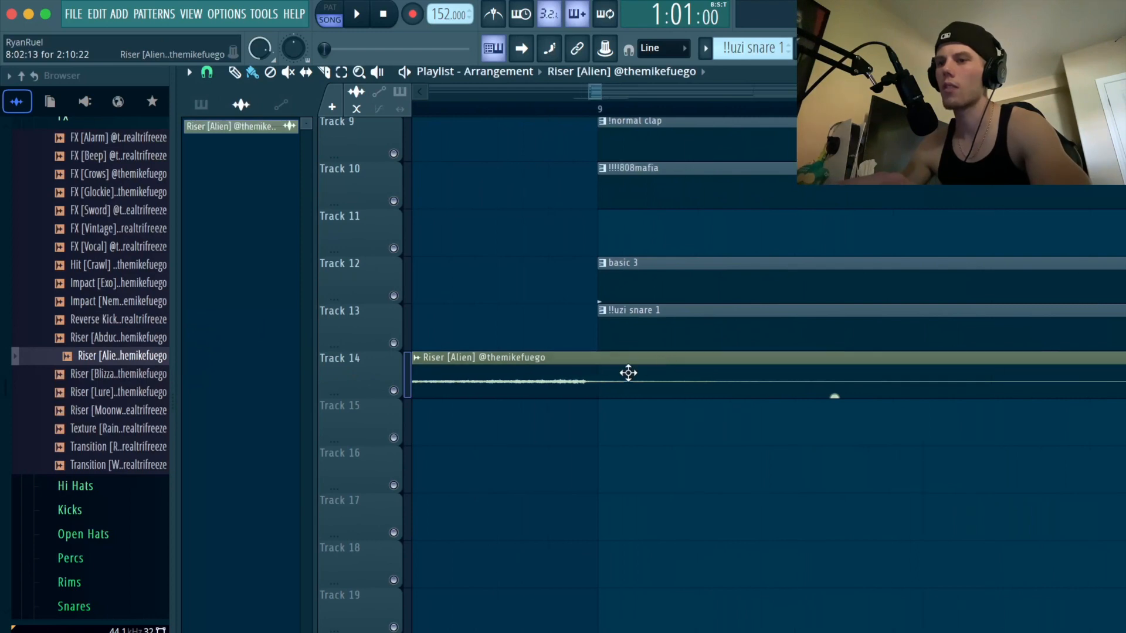
Set Riser [Alien] to Generic (bleeding) declicking and Stretch Pro time stretching, and route it to mixer track 14.
{"action": "double_click", "coordinate": [640, 372]}
{"action": "left_click", "coordinate": [411, 346]}
{"action": "left_click", "coordinate": [411, 418]}
{"action": "left_click", "coordinate": [666, 263]}
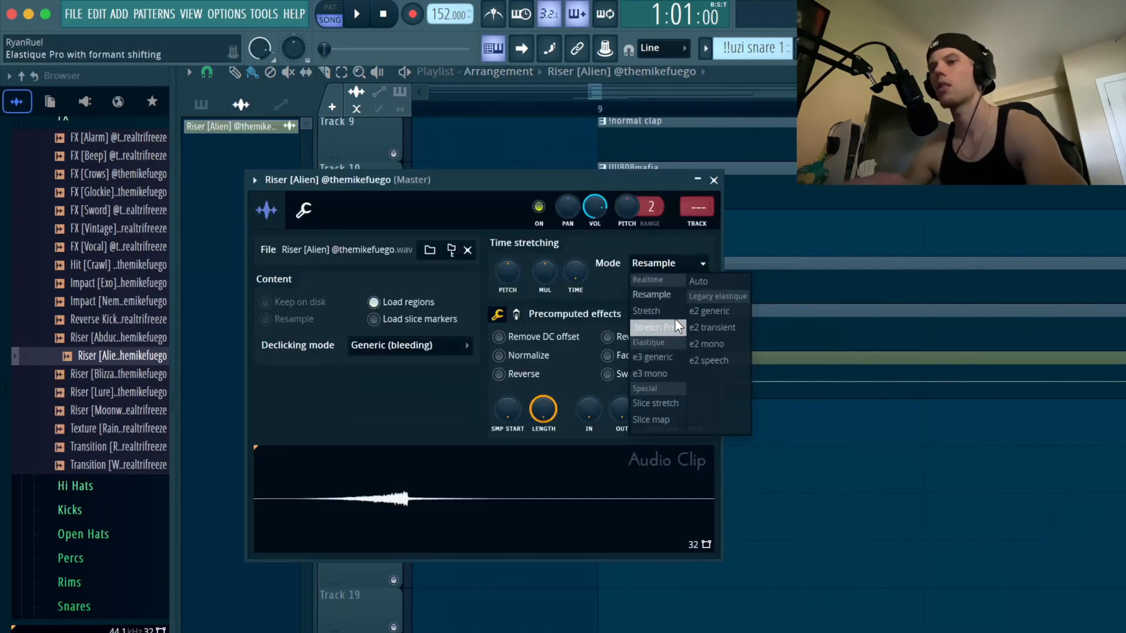
{"action": "left_click", "coordinate": [675, 323]}
{"action": "key", "text": "F9"}
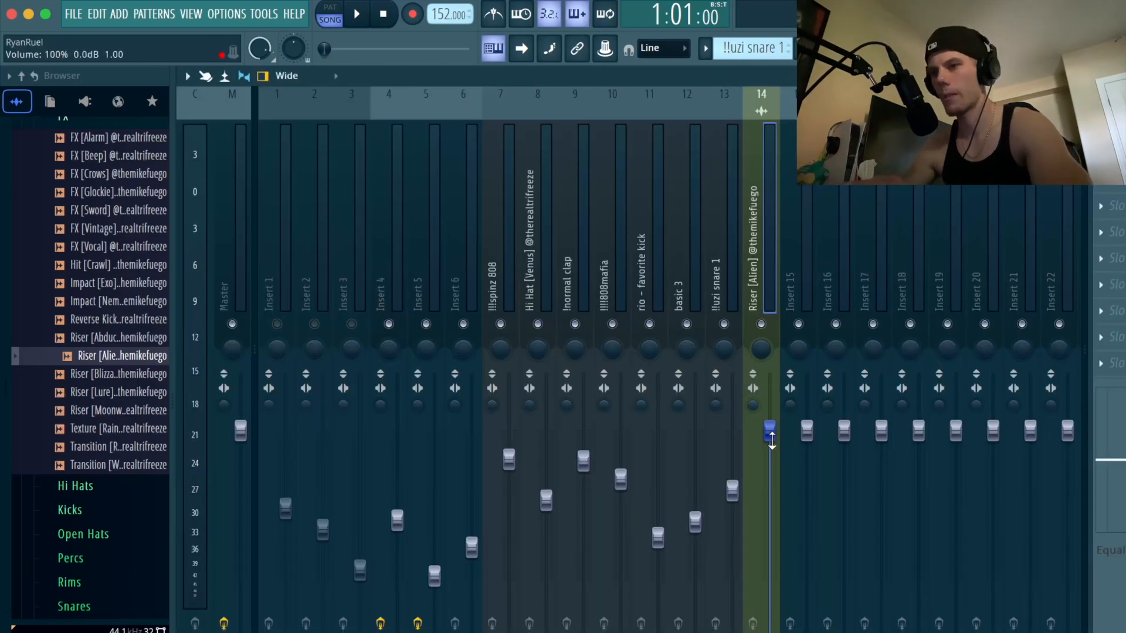
{"action": "key", "text": "F9"}
Audition accents such as Race Track, Runoff and Scores from Accent Essentials Vol. 1, and check the notes of the FL Keys pattern.
{"action": "scroll", "coordinate": [113, 419], "scroll_direction": "up", "scroll_amount": 15}
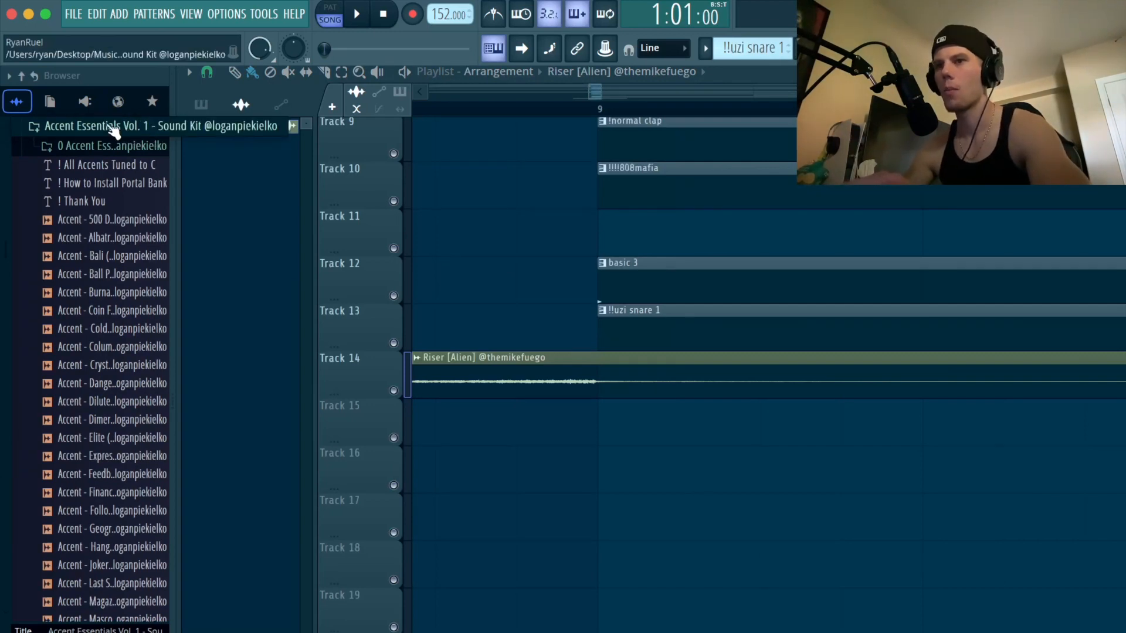
{"action": "scroll", "coordinate": [114, 311], "scroll_direction": "down", "scroll_amount": 6}
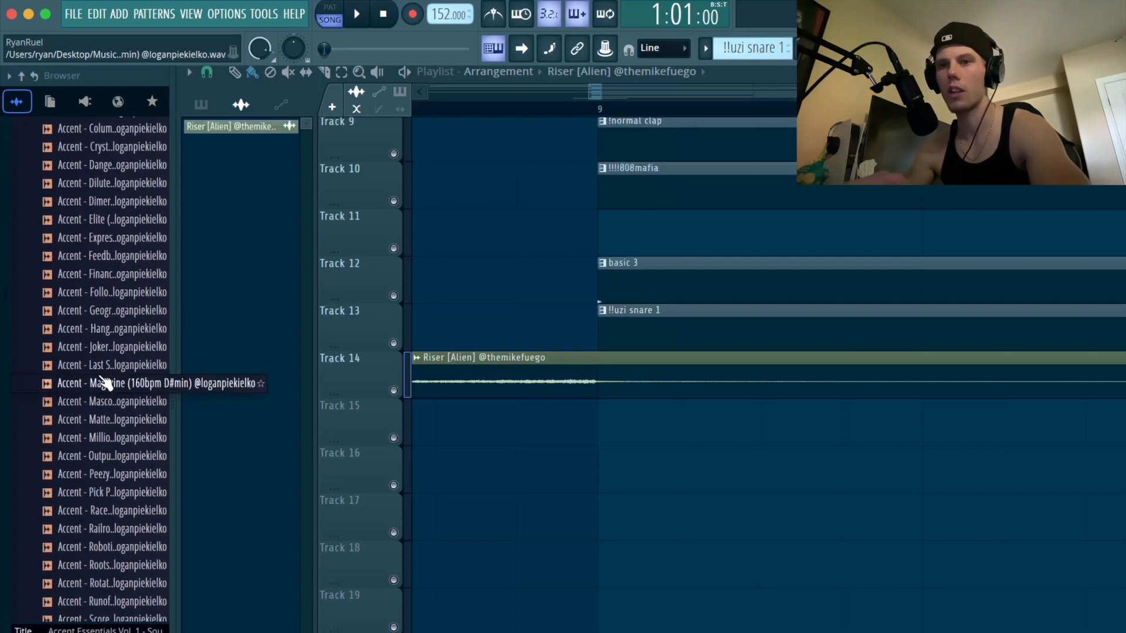
{"action": "scroll", "coordinate": [709, 377], "scroll_direction": "up", "scroll_amount": 4}
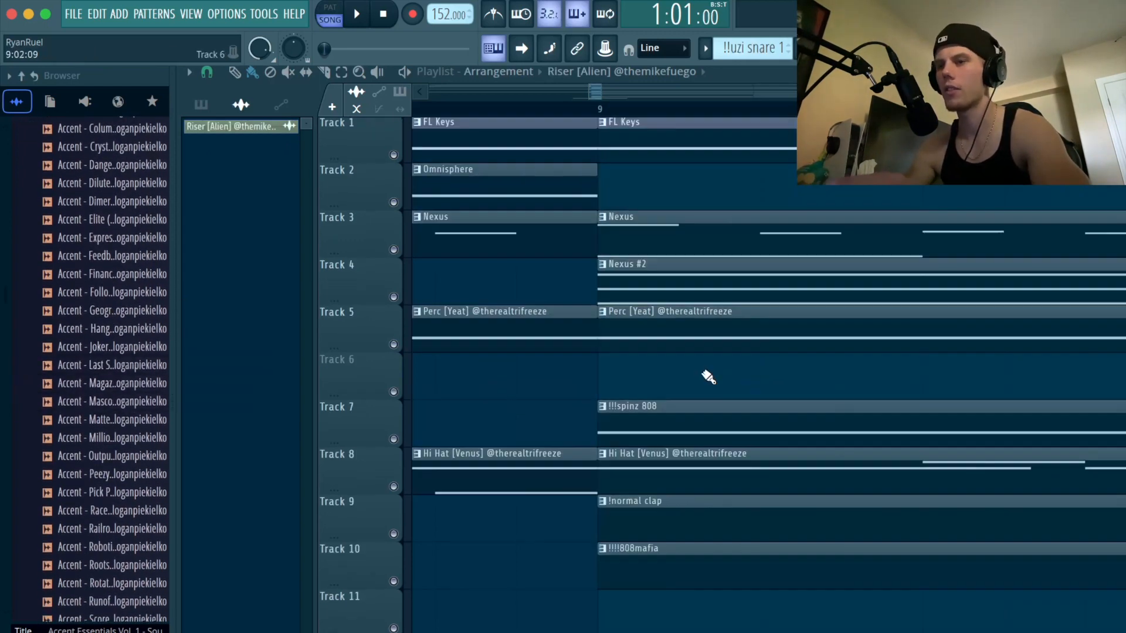
{"action": "scroll", "coordinate": [890, 266], "scroll_direction": "down", "scroll_amount": 3}
{"action": "scroll", "coordinate": [892, 266], "scroll_direction": "down", "scroll_amount": 3}
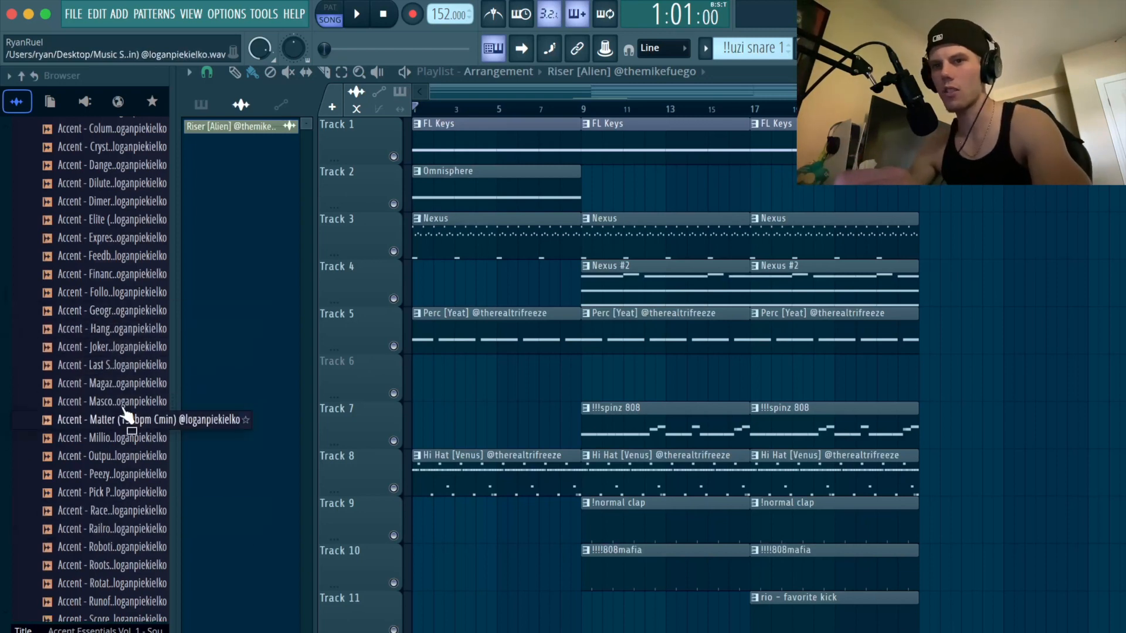
{"action": "scroll", "coordinate": [120, 469], "scroll_direction": "down", "scroll_amount": 1}
{"action": "left_click", "coordinate": [137, 494]}
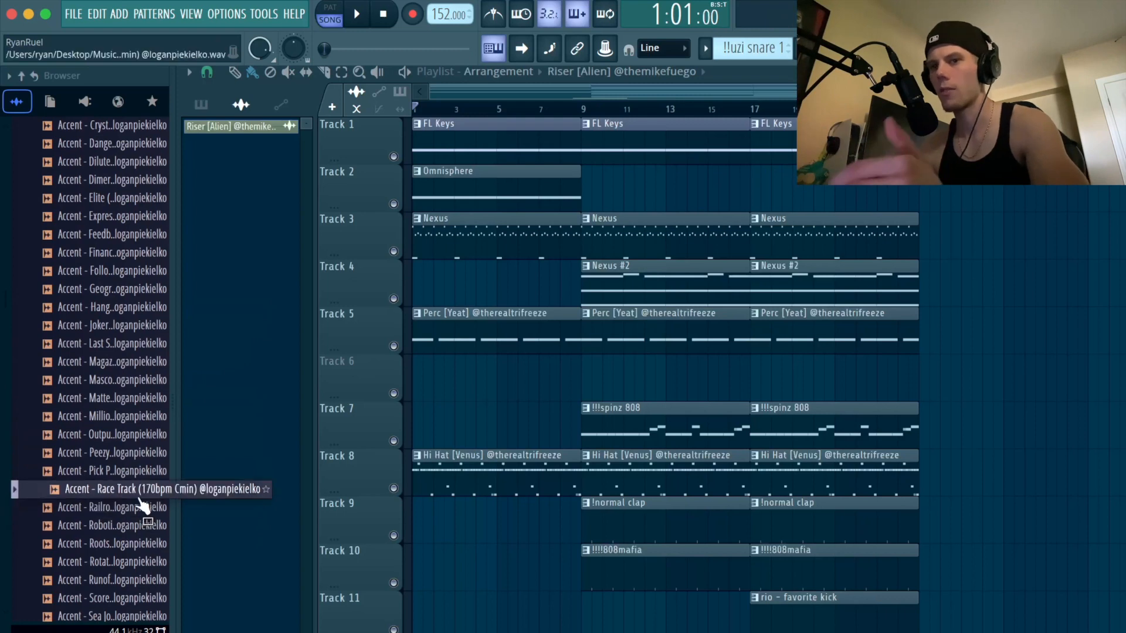
{"action": "left_click", "coordinate": [140, 560]}
{"action": "scroll", "coordinate": [140, 555], "scroll_direction": "down", "scroll_amount": 4}
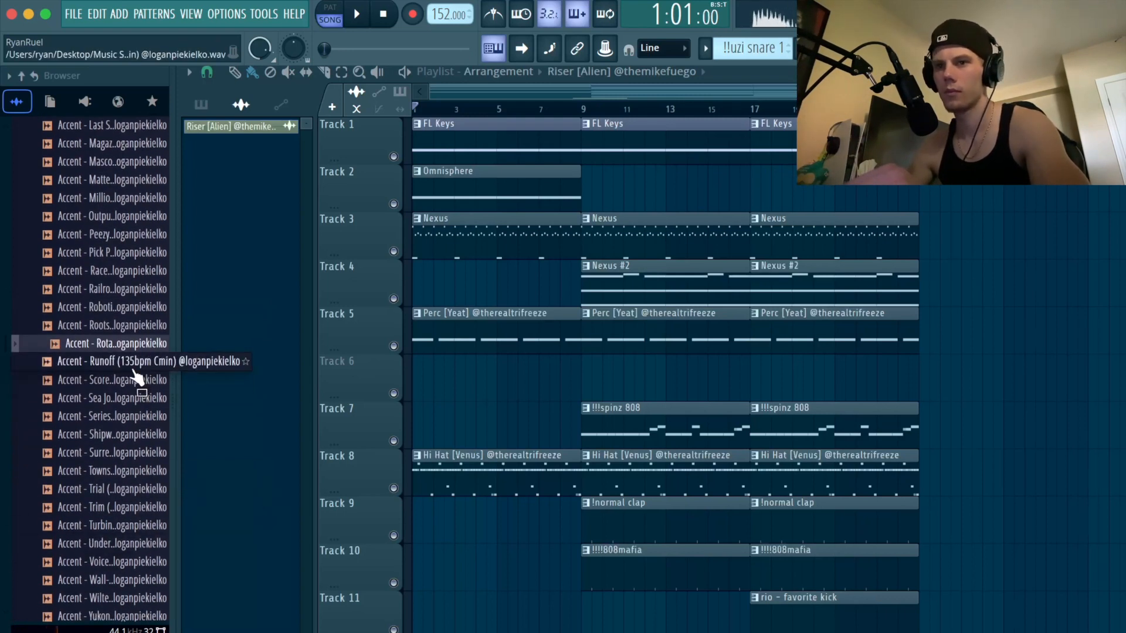
{"action": "left_click", "coordinate": [133, 368]}
{"action": "left_click", "coordinate": [132, 384]}
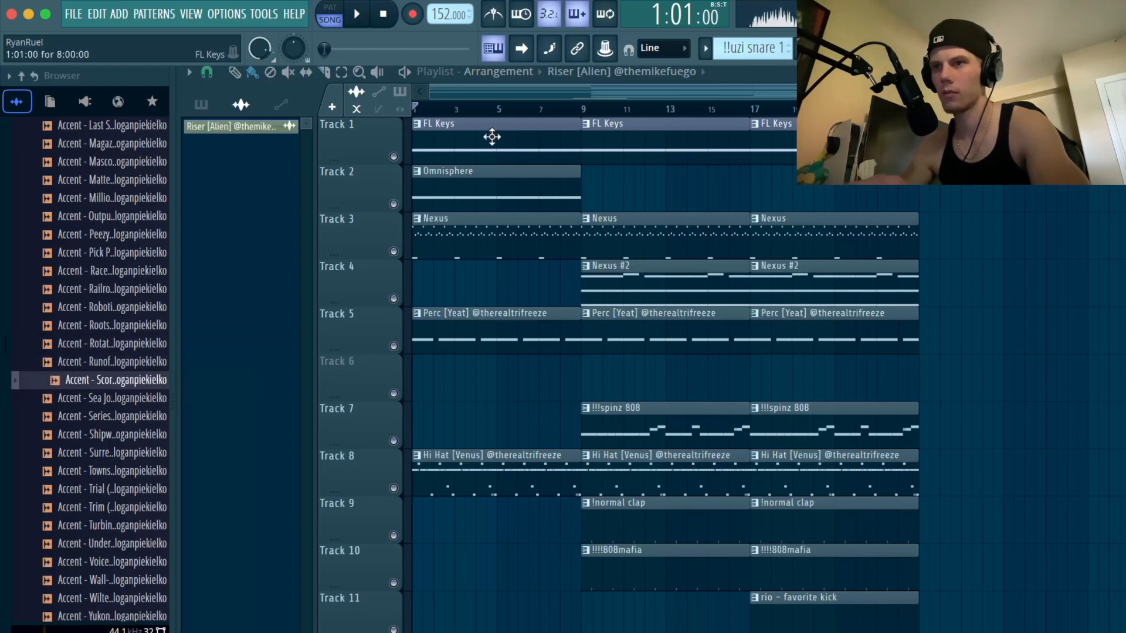
{"action": "double_click", "coordinate": [492, 131]}
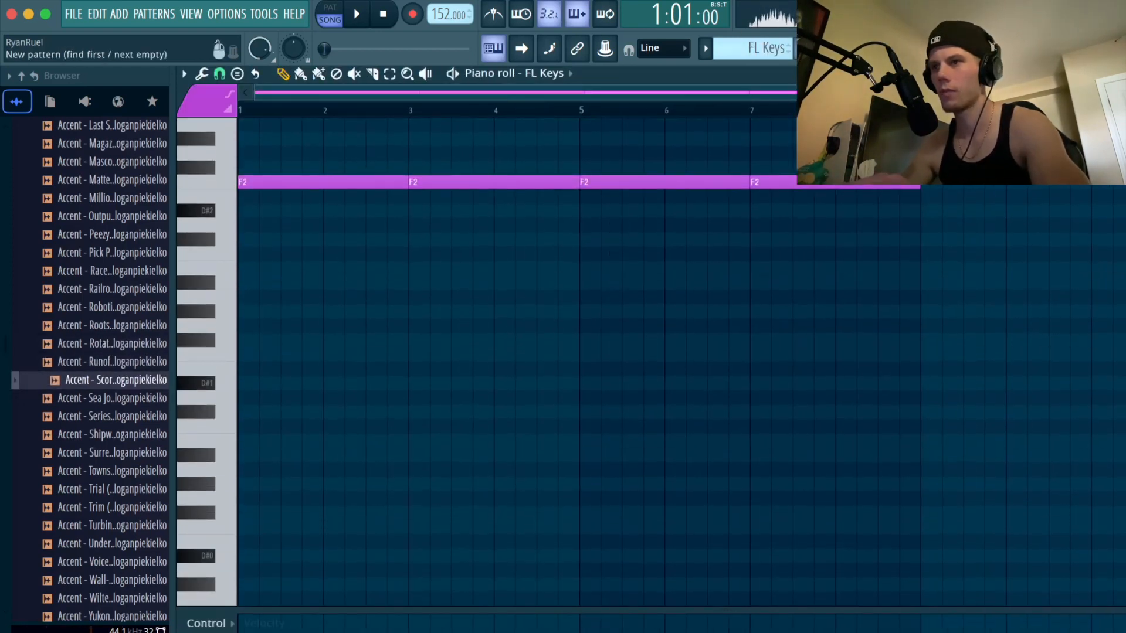
{"action": "key", "text": "F5"}
Place the Accent - Scores (145bpm Cmin) sample on Track 6 at bar 4 and give the clip a long fade-out.
{"action": "left_click_drag", "start_coordinate": [123, 381], "coordinate": [490, 379]}
{"action": "scroll", "coordinate": [490, 380], "scroll_direction": "up", "scroll_amount": 8}
{"action": "left_click_drag", "start_coordinate": [582, 370], "coordinate": [675, 372]}
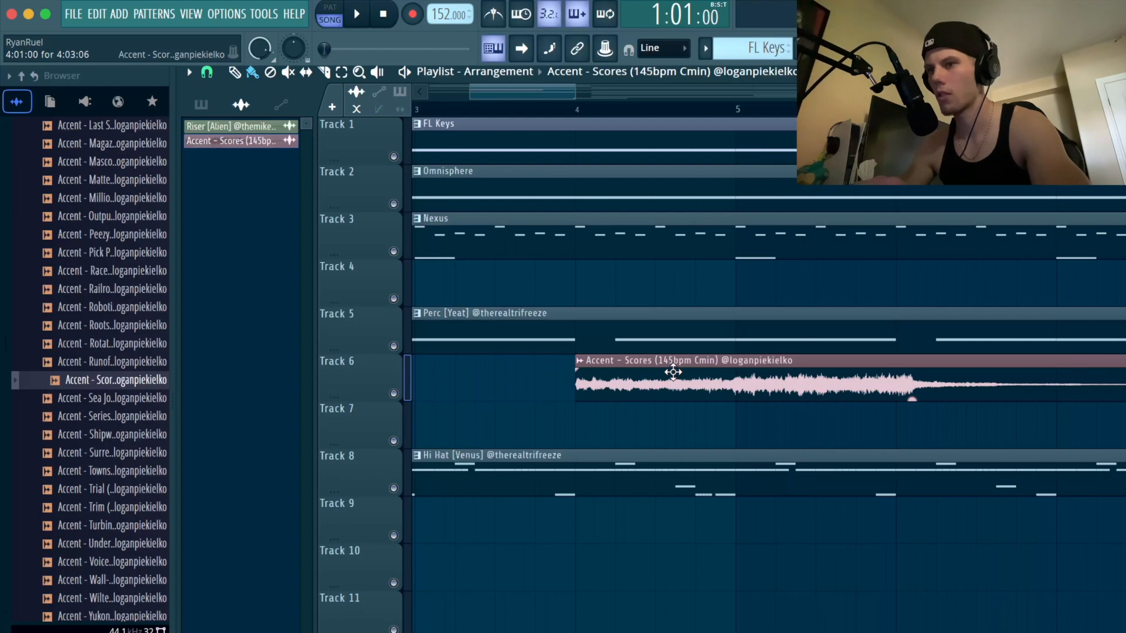
{"action": "left_click_drag", "start_coordinate": [689, 371], "coordinate": [698, 372]}
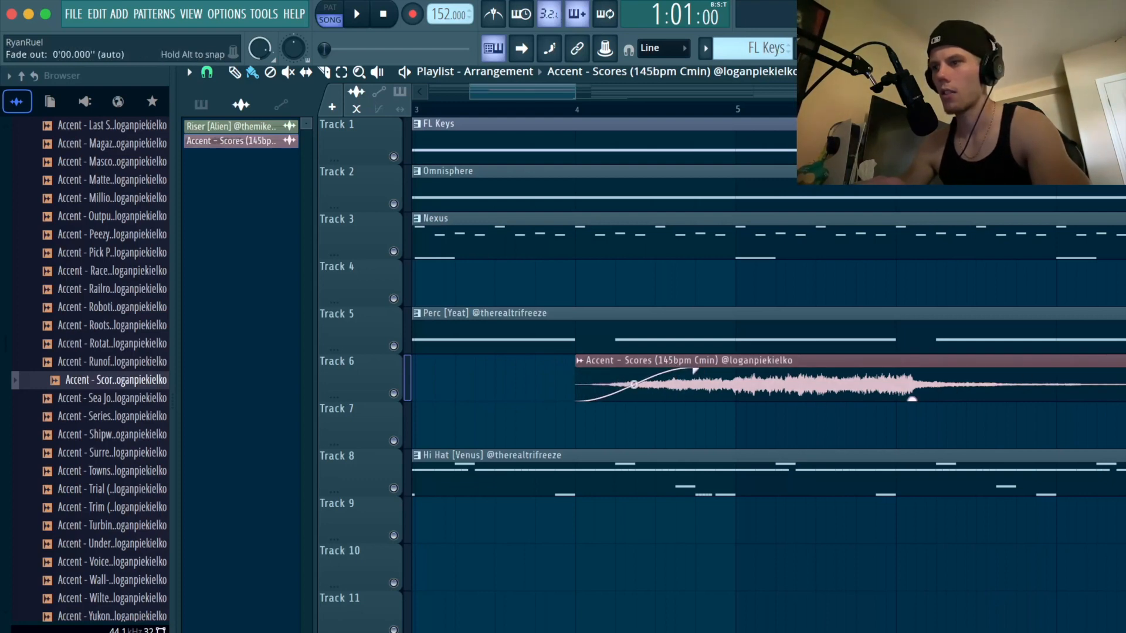
{"action": "left_click_drag", "start_coordinate": [1125, 372], "coordinate": [566, 365]}
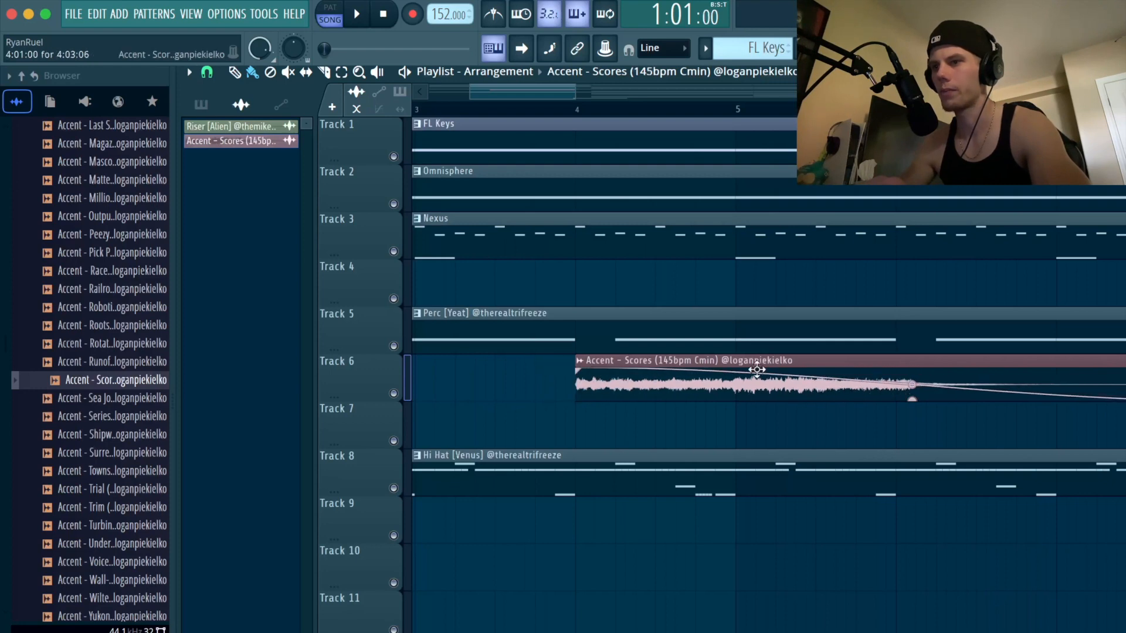
Set the Accent - Scores clip to Generic (bleeding) declicking and Stretch mode, with its pitch shifted +500 cents.
{"action": "double_click", "coordinate": [775, 361]}
{"action": "left_click", "coordinate": [431, 367]}
{"action": "left_click", "coordinate": [431, 435]}
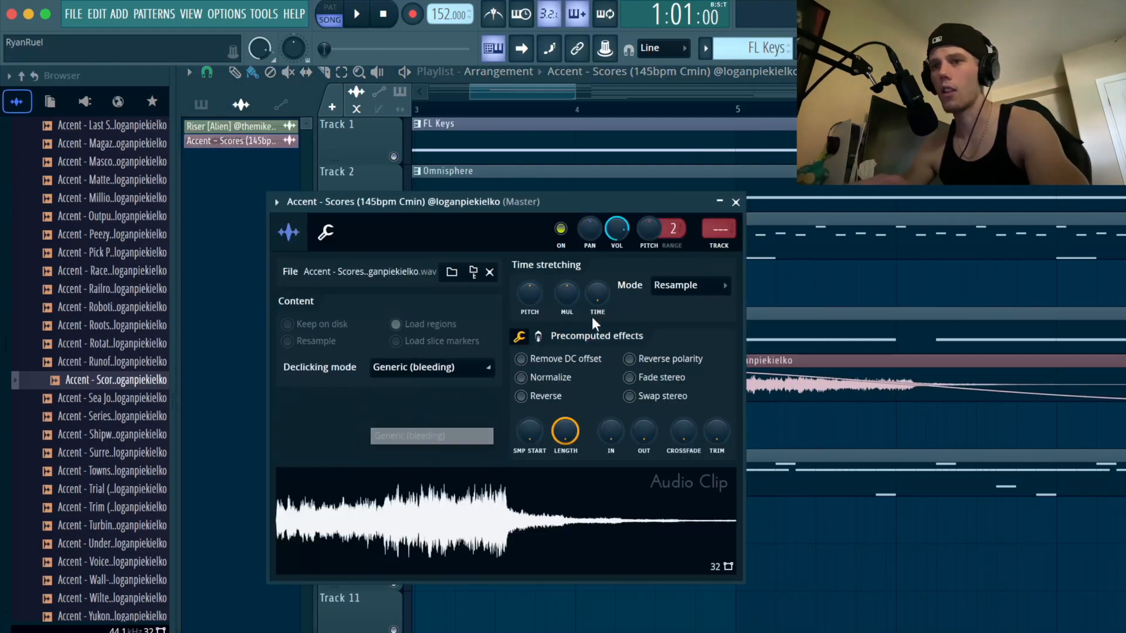
{"action": "left_click", "coordinate": [703, 286]}
{"action": "left_click", "coordinate": [692, 329]}
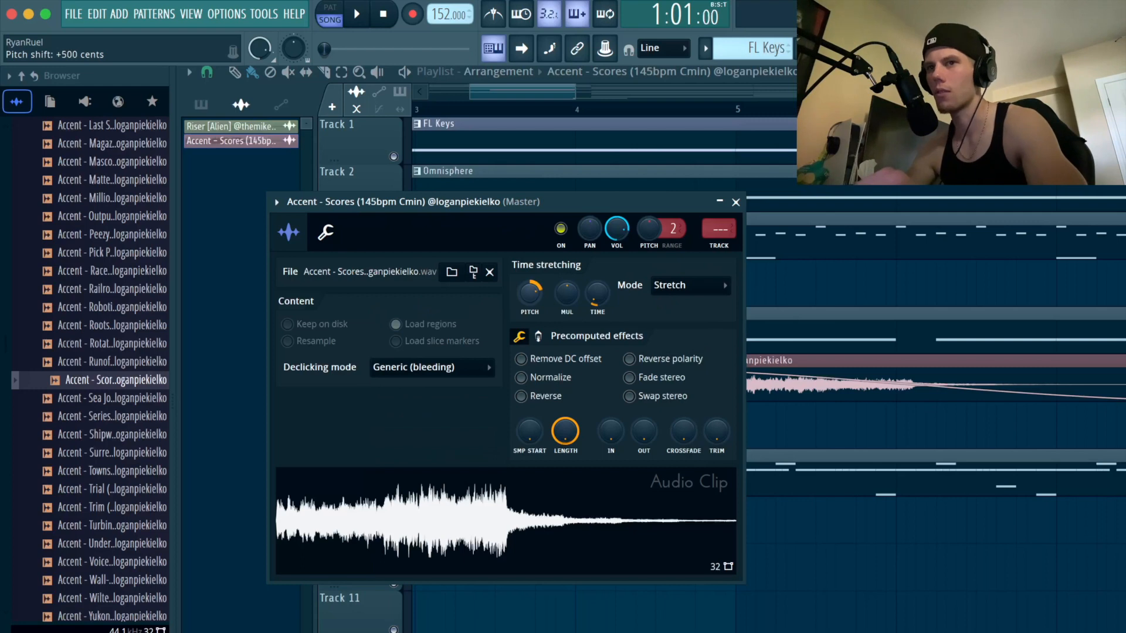
{"action": "left_click", "coordinate": [737, 202]}
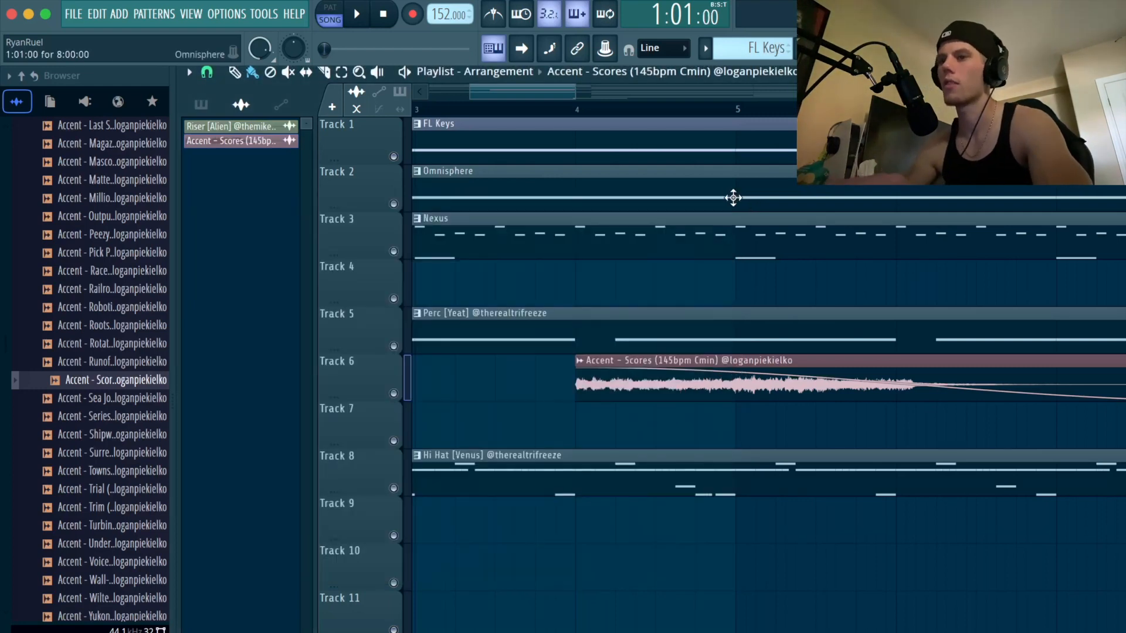
Route Accent - Scores to mixer track 15, pull its level well down, and play the arrangement from the start.
{"action": "double_click", "coordinate": [821, 388]}
{"action": "key", "text": "F9"}
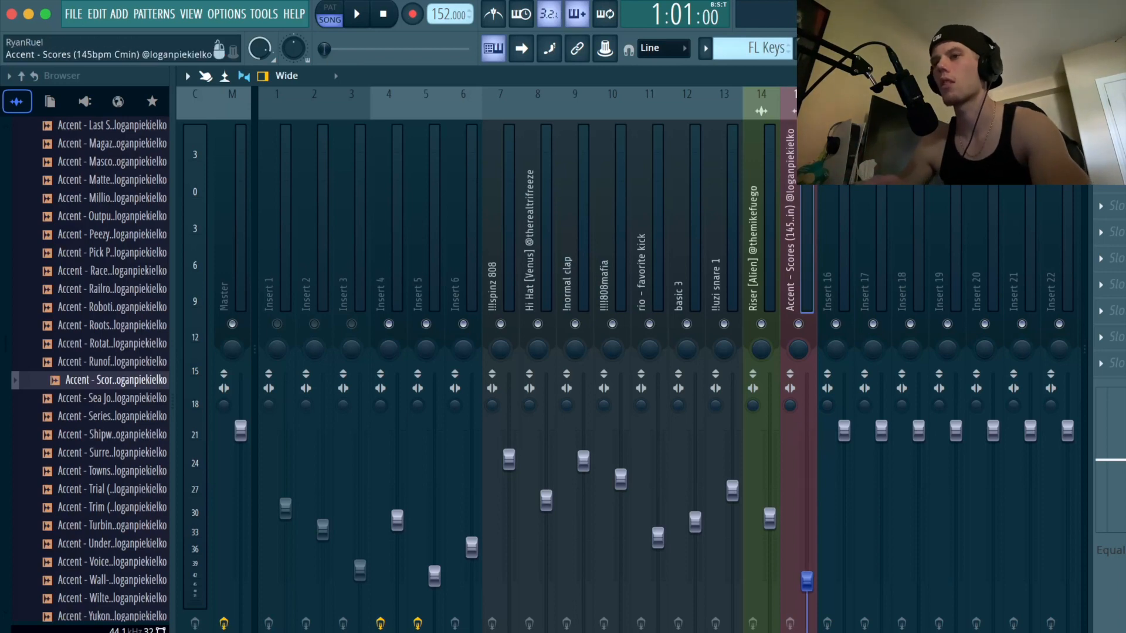
{"action": "left_click", "coordinate": [493, 49]}
{"action": "key", "text": "space"}
{"action": "scroll", "coordinate": [663, 419], "scroll_direction": "down", "scroll_amount": 5}
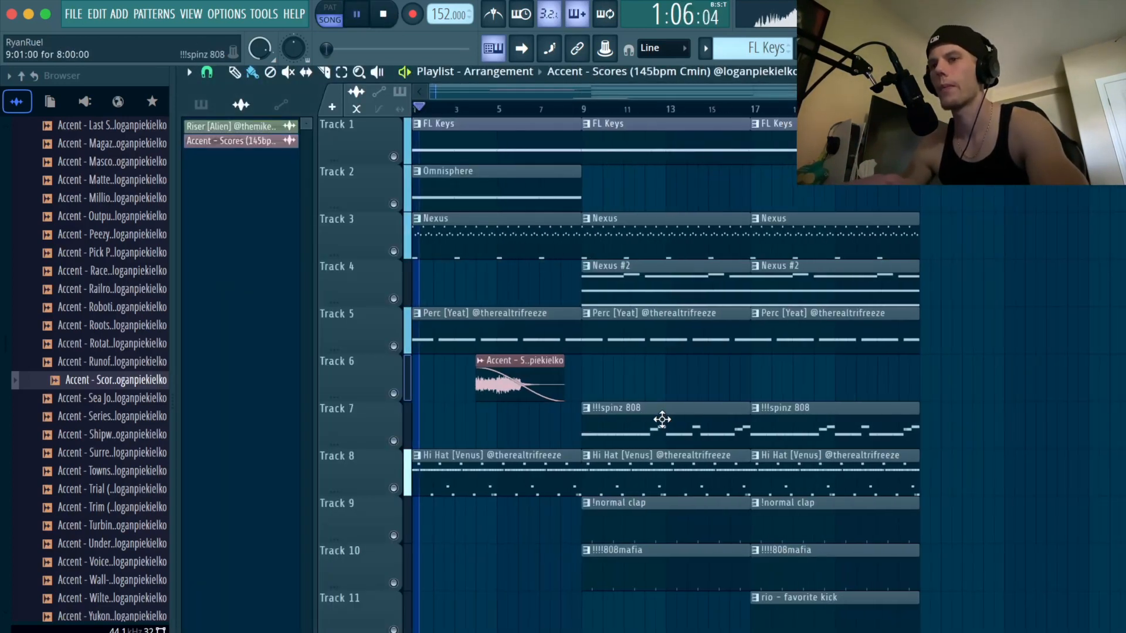
Lower the accent's mixer level slightly and copy its clip on Track 6 to about bar 15, leading toward bar 17.
{"action": "left_click", "coordinate": [201, 104]}
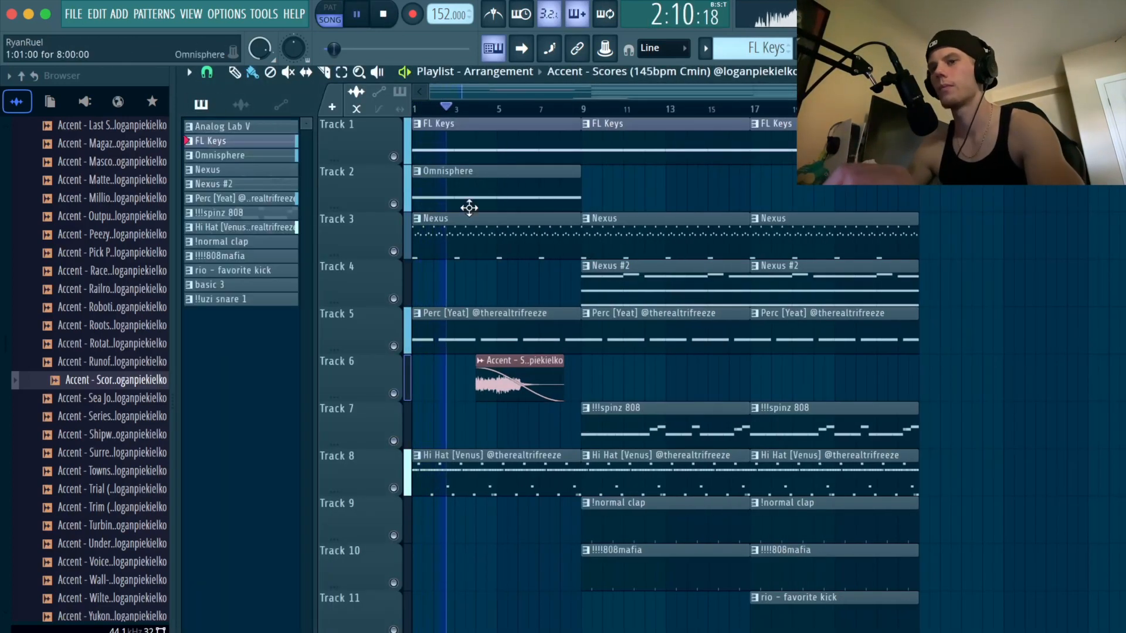
{"action": "scroll", "coordinate": [669, 328], "scroll_direction": "down", "scroll_amount": 3}
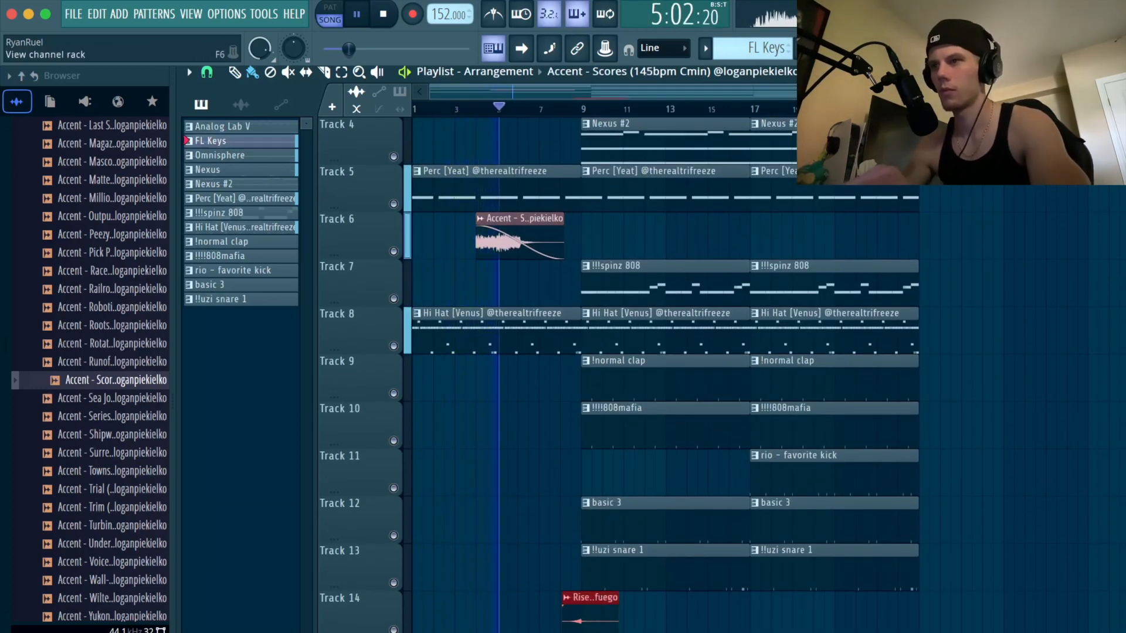
{"action": "key", "text": "F9"}
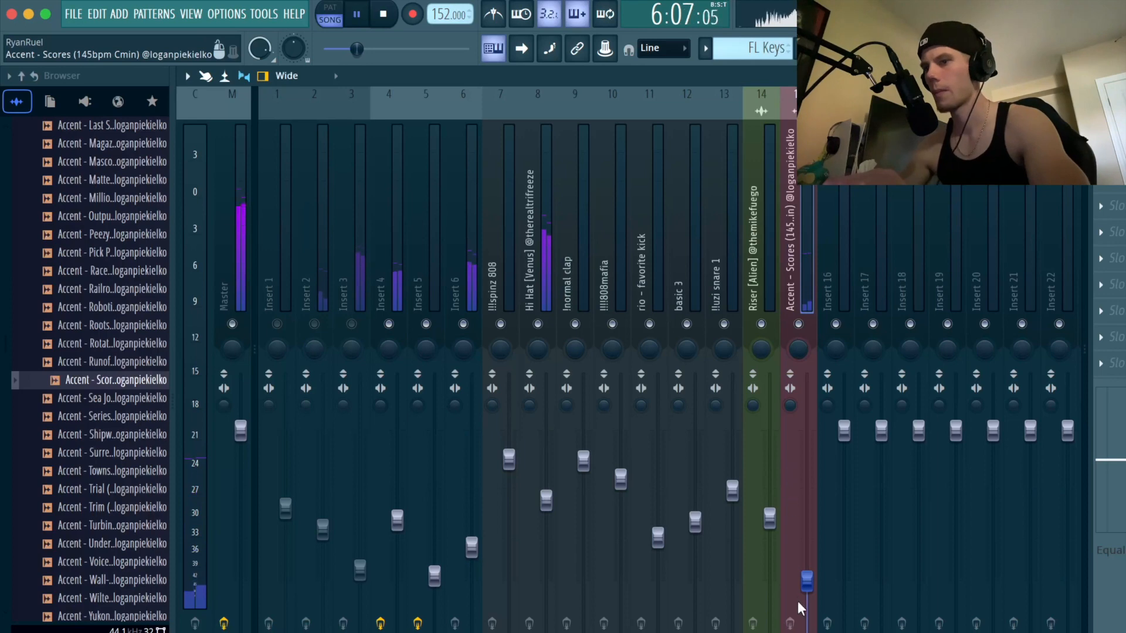
{"action": "left_click", "coordinate": [838, 48]}
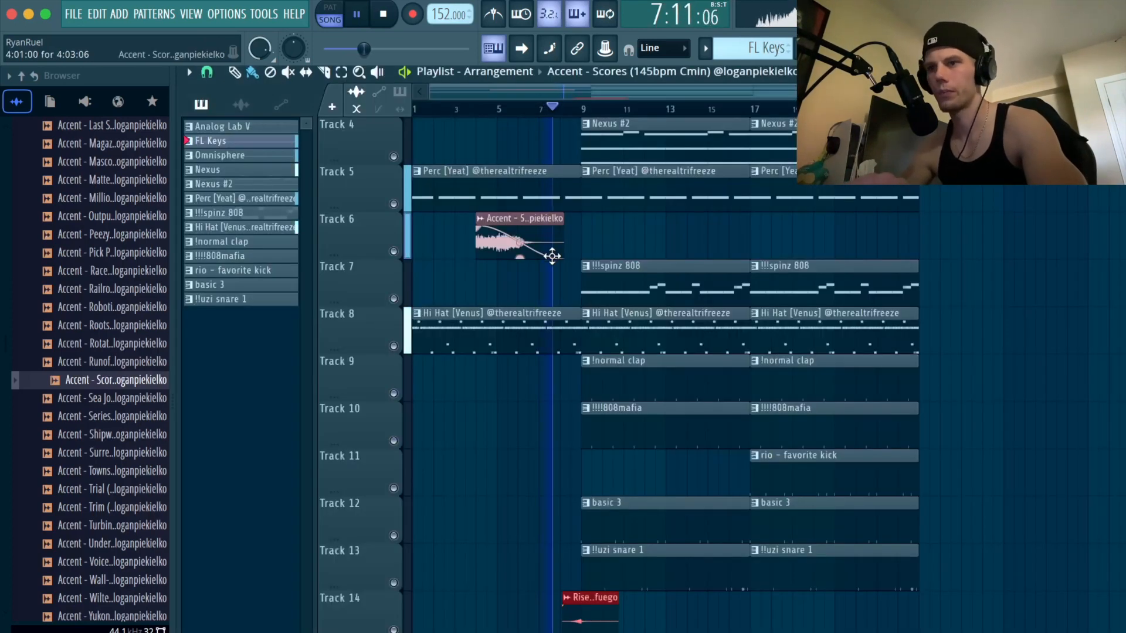
{"action": "mouse_move", "coordinate": [523, 223]}
{"action": "left_mouse_down"}
{"action": "mouse_move", "coordinate": [830, 224]}
{"action": "mouse_move", "coordinate": [769, 223]}
{"action": "left_mouse_up"}
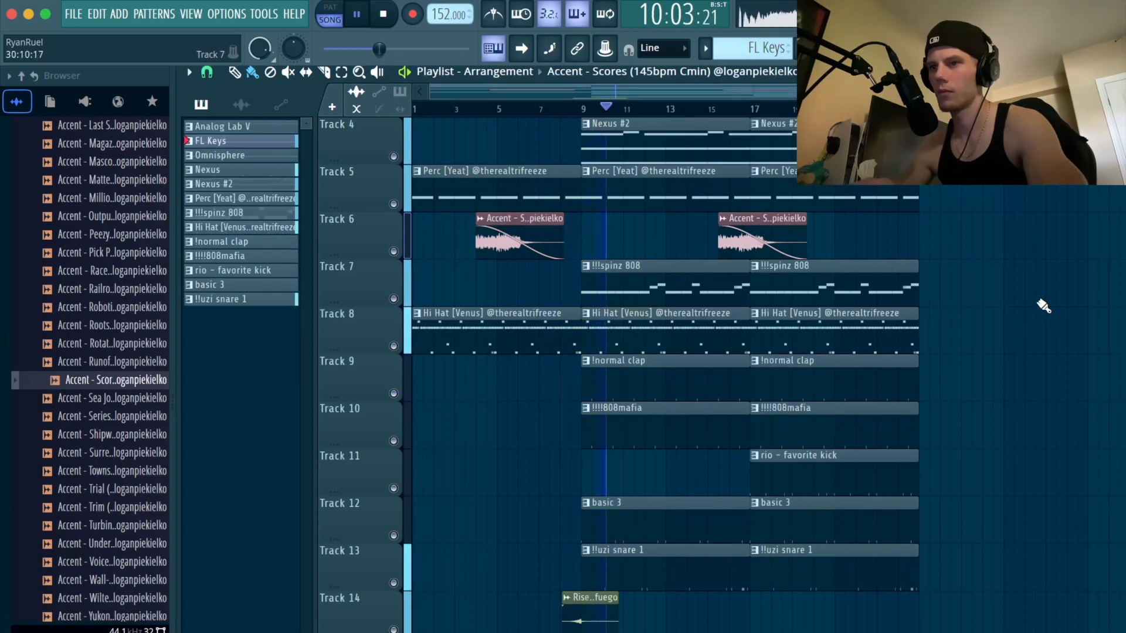
{"action": "scroll", "coordinate": [1056, 313], "scroll_direction": "up", "scroll_amount": 3}
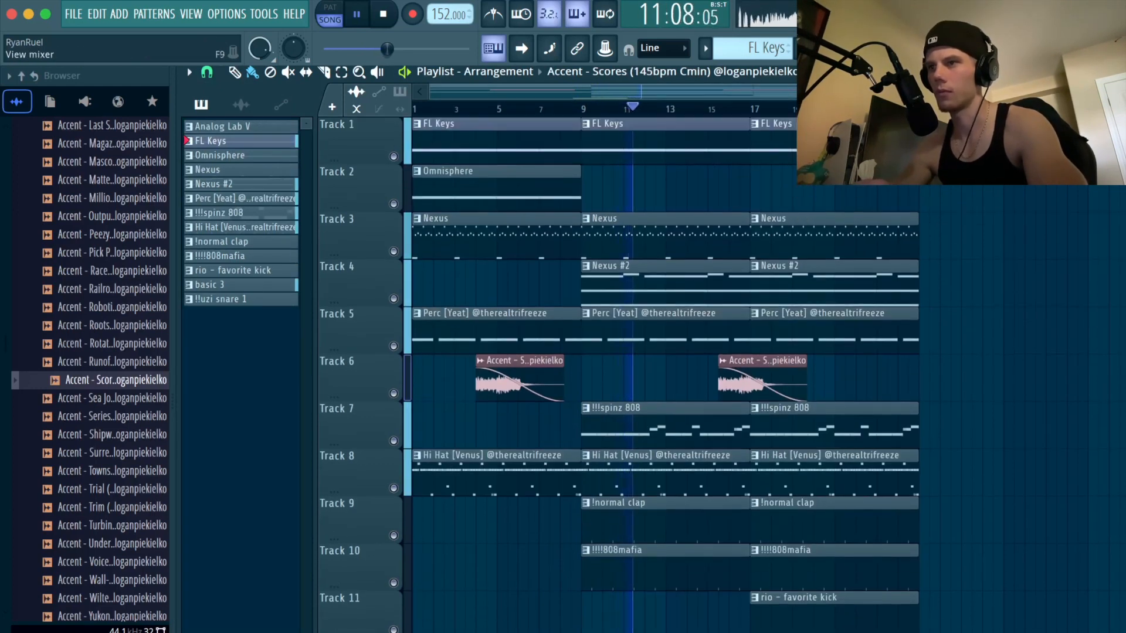
Lower the mixer levels of Inserts 4, 5 and 6 slightly.
{"action": "left_click", "coordinate": [922, 48]}
{"action": "left_click_drag", "start_coordinate": [399, 258], "coordinate": [434, 261]}
{"action": "left_click_drag", "start_coordinate": [397, 521], "coordinate": [397, 539]}
{"action": "left_click_drag", "start_coordinate": [471, 548], "coordinate": [472, 564]}
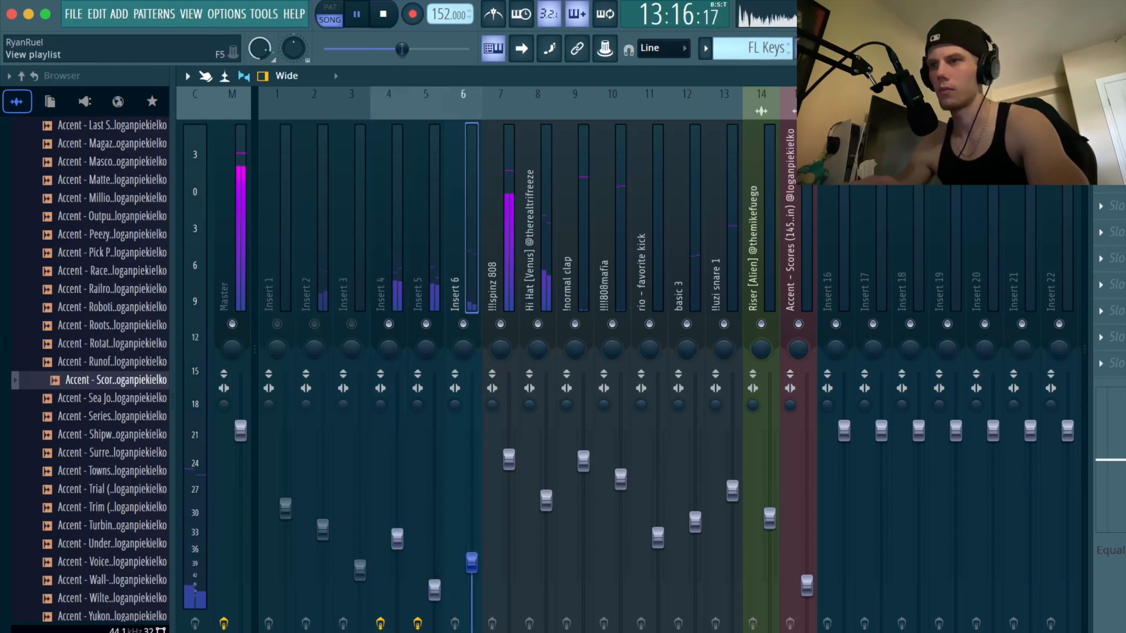
{"action": "left_click", "coordinate": [838, 48]}
Shorten the second Hi Hat [Venus] clip on Track 8 to end at bar 16, leaving a gap before bar 17.
{"action": "scroll", "coordinate": [748, 440], "scroll_direction": "down", "scroll_amount": 1}
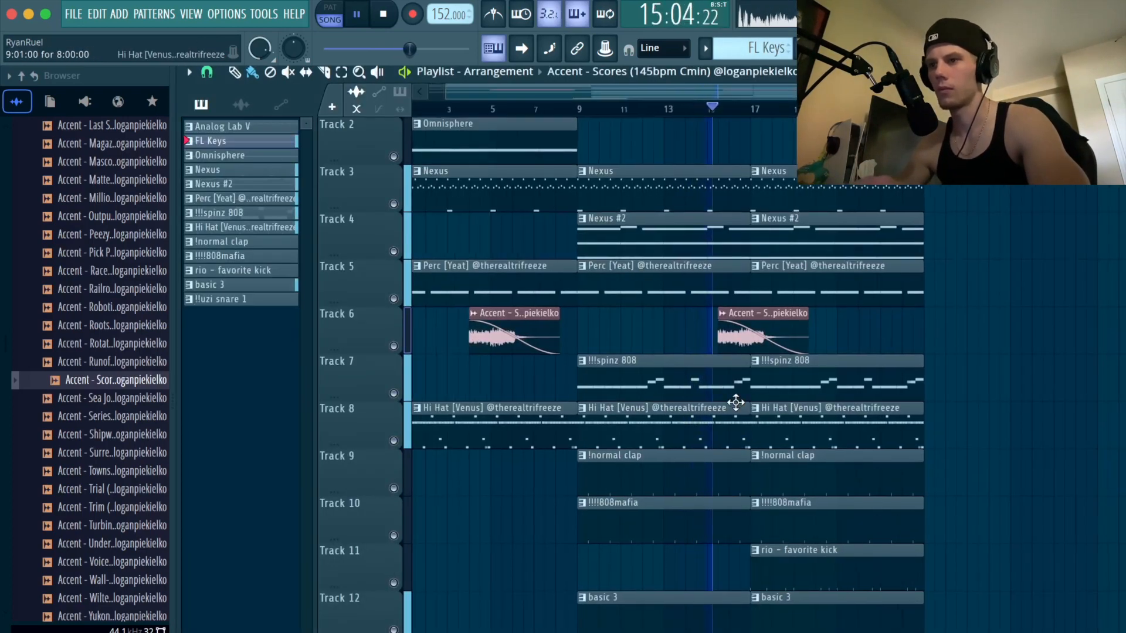
{"action": "scroll", "coordinate": [739, 405], "scroll_direction": "up", "scroll_amount": 3}
{"action": "left_click_drag", "start_coordinate": [751, 430], "coordinate": [715, 430]}
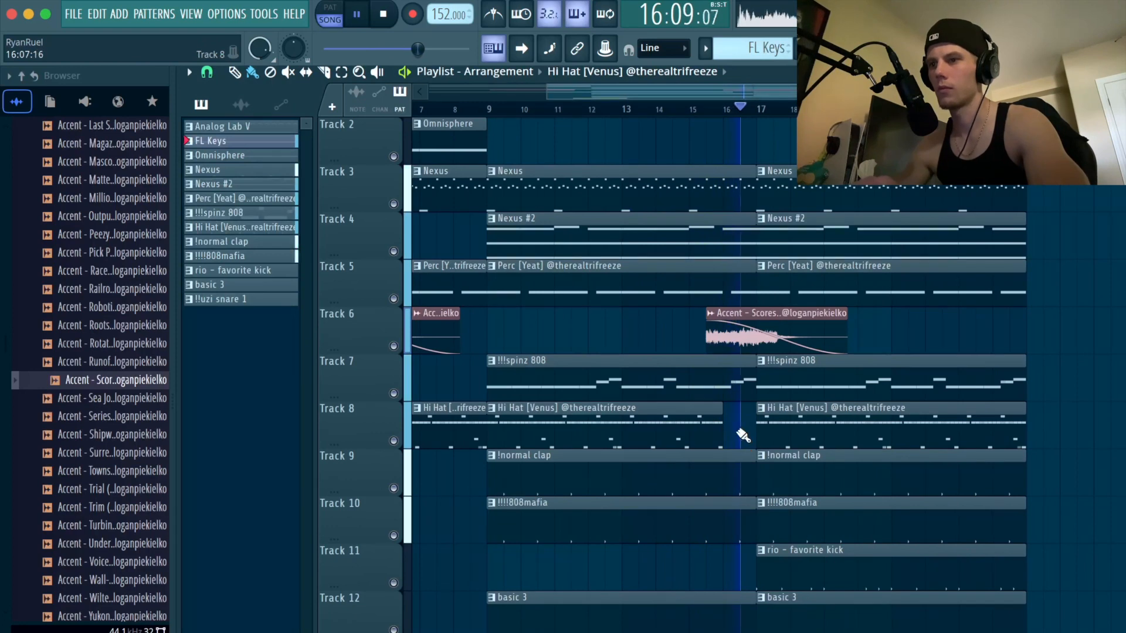
{"action": "scroll", "coordinate": [742, 434], "scroll_direction": "down", "scroll_amount": 2}
{"action": "scroll", "coordinate": [666, 500], "scroll_direction": "down", "scroll_amount": 3}
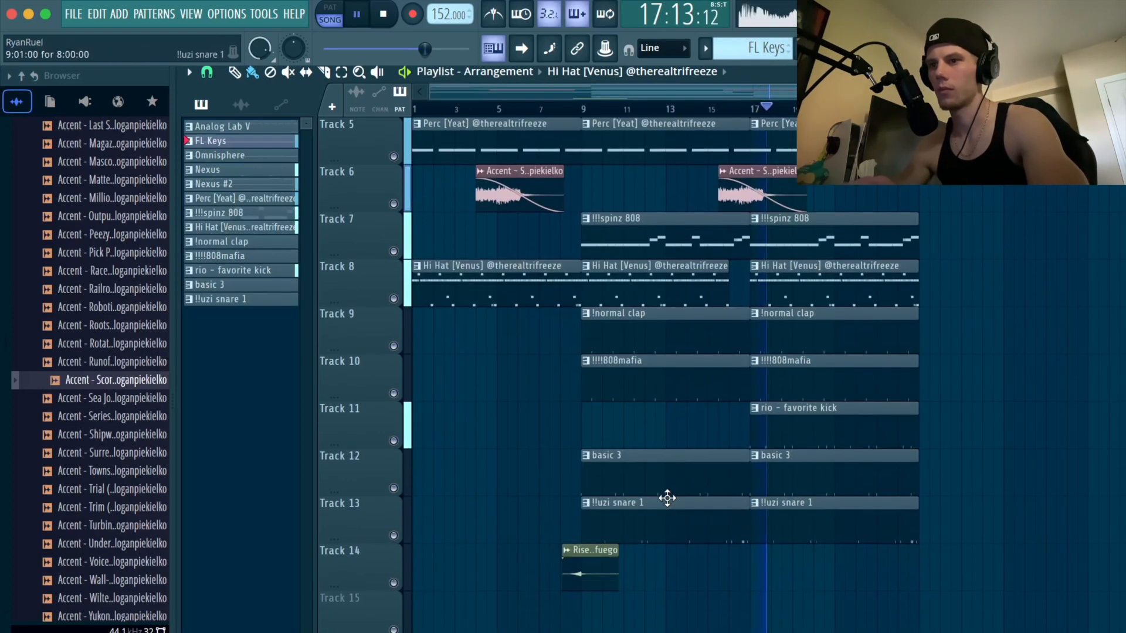
Lower the Accent - Scores mixer level further and stop playback.
{"action": "key", "text": "F9"}
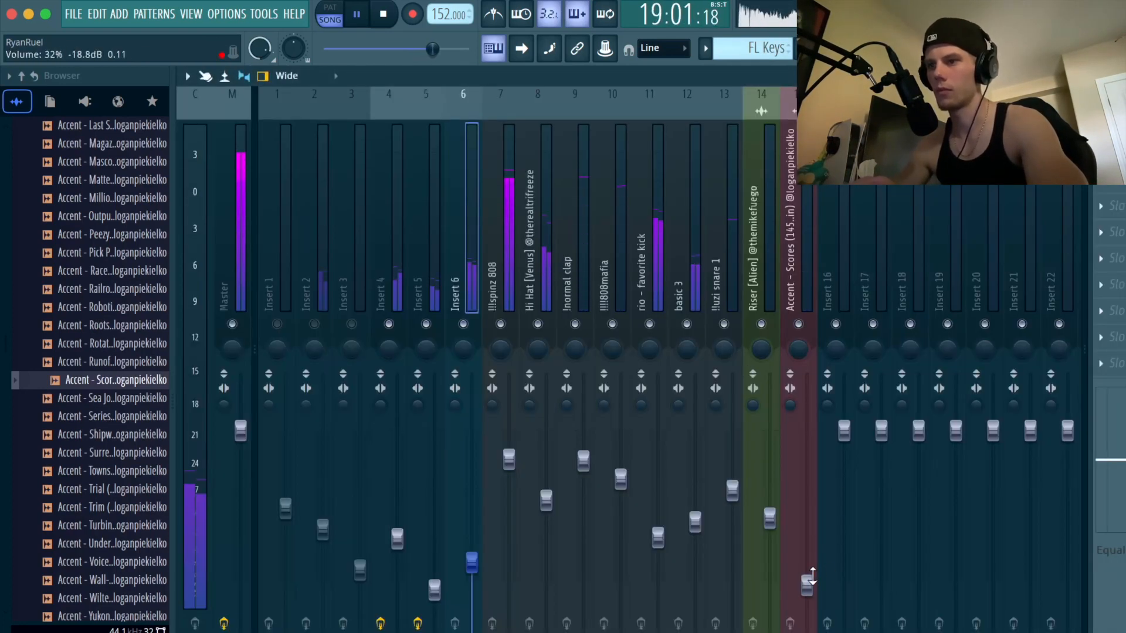
{"action": "key", "text": "space"}
{"action": "key", "text": "F5"}
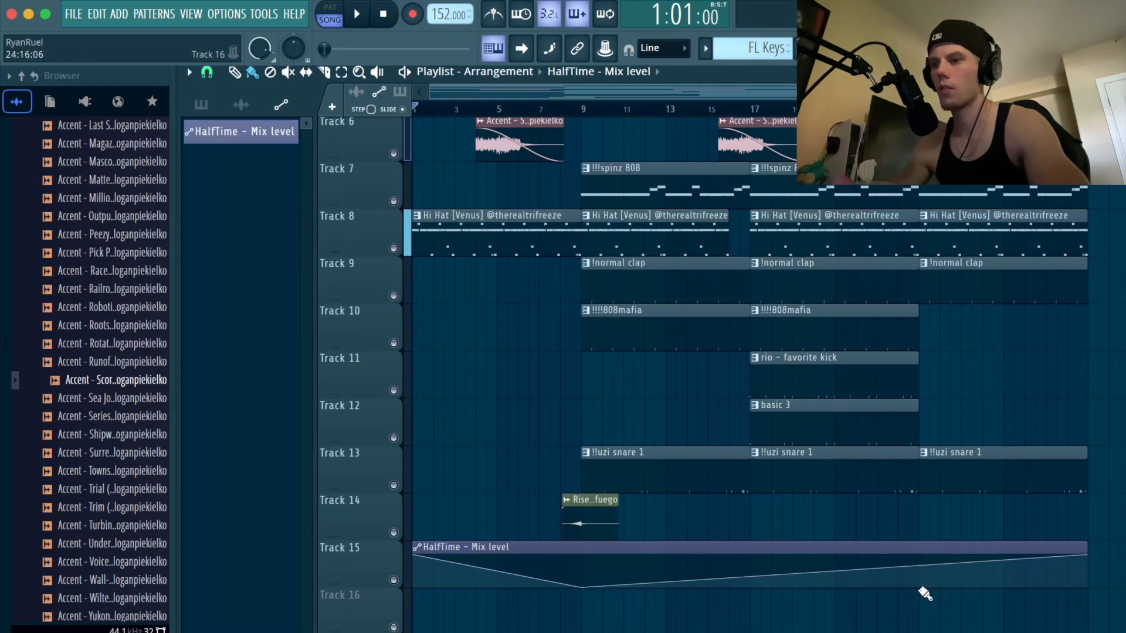
Shape the HalfTime - Mix level automation to stay at zero until bar 25, jump to full, and curve the opening drop.
{"action": "right_click", "coordinate": [928, 593]}
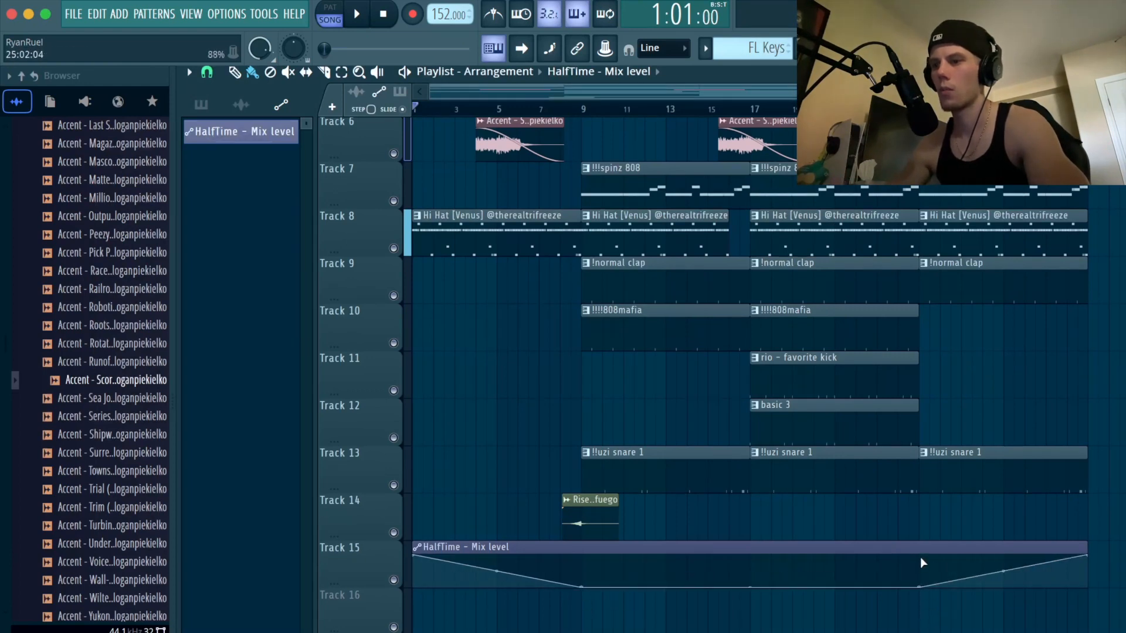
{"action": "left_click_drag", "start_coordinate": [923, 589], "coordinate": [926, 552]}
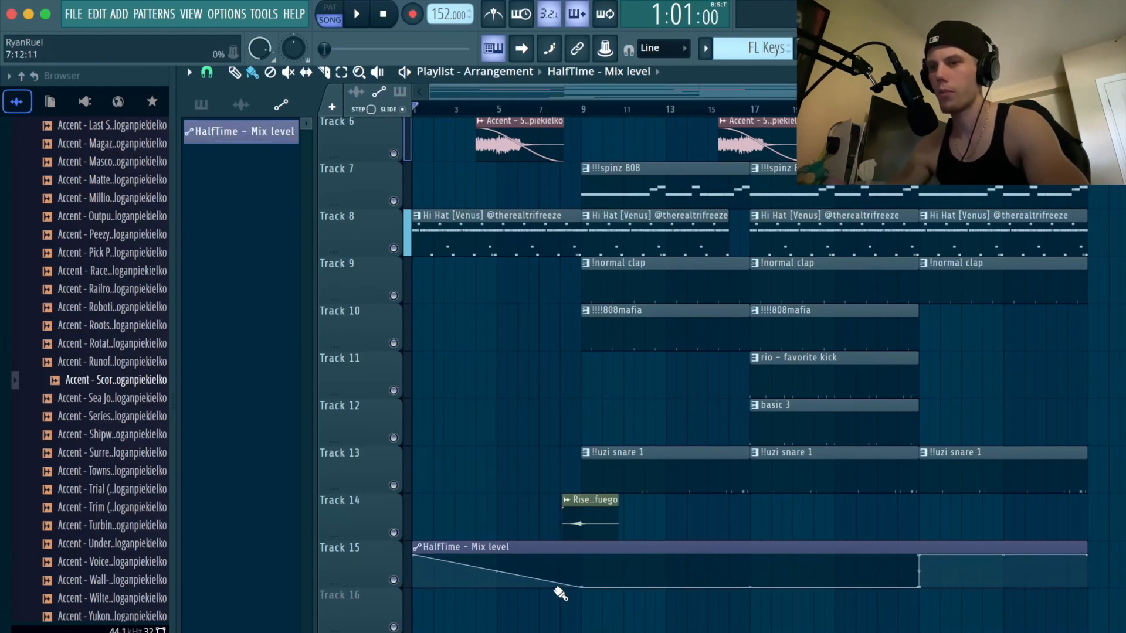
{"action": "left_click_drag", "start_coordinate": [499, 572], "coordinate": [499, 542]}
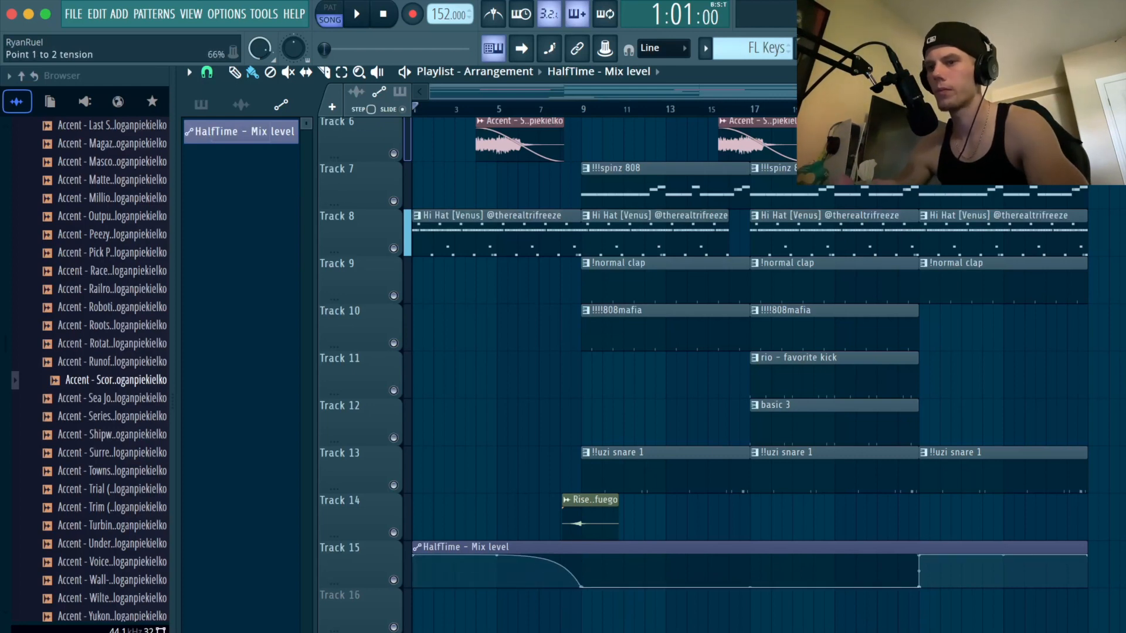
Duplicate the section from bar 25 to bar 33, and copy the accent clip on Track 6 to about bar 35.
{"action": "key", "text": "space"}
{"action": "scroll", "coordinate": [939, 311], "scroll_direction": "down", "scroll_amount": 1}
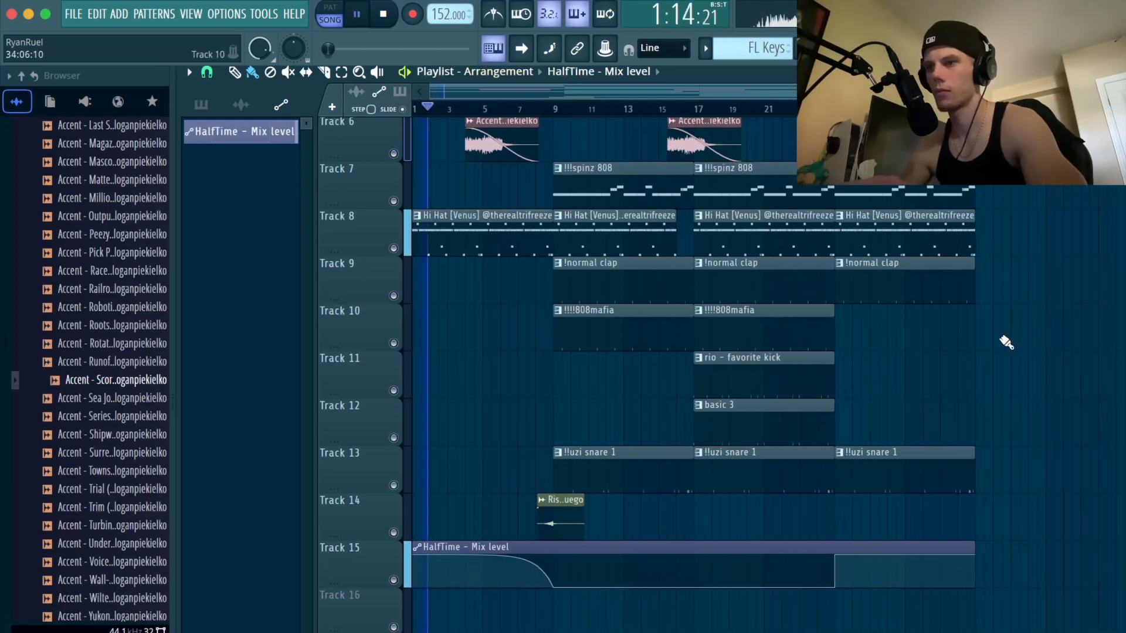
{"action": "scroll", "coordinate": [1005, 573], "scroll_direction": "up", "scroll_amount": 1}
{"action": "left_click_drag", "start_coordinate": [1001, 577], "coordinate": [918, 111]}
{"action": "key", "text": "super+b"}
{"action": "key", "text": "super+d"}
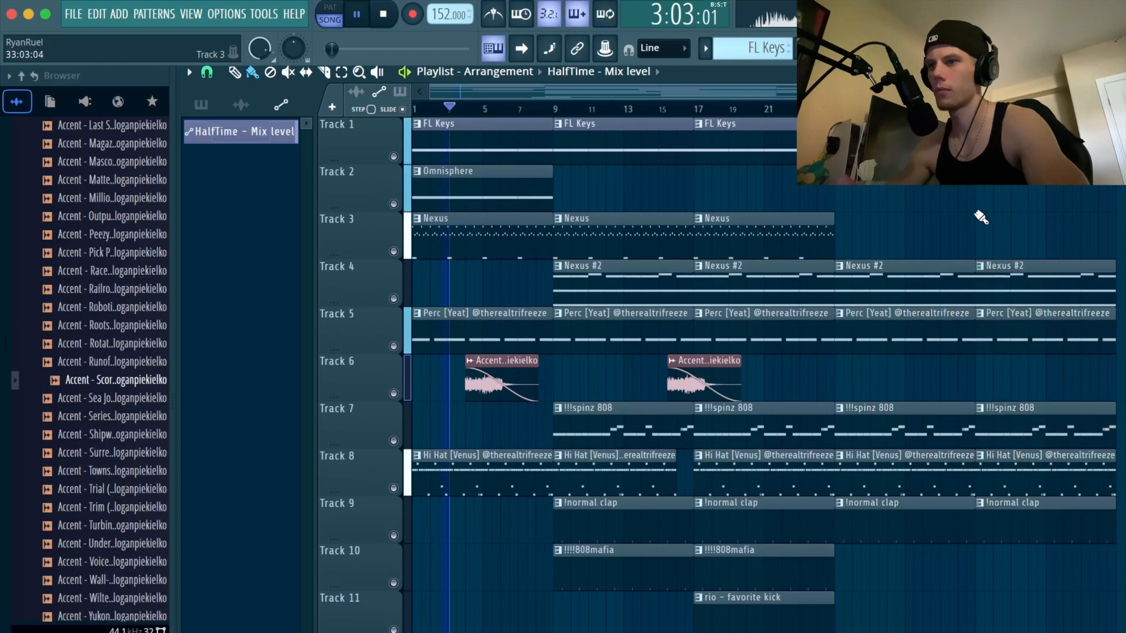
{"action": "scroll", "coordinate": [974, 226], "scroll_direction": "down", "scroll_amount": 1}
{"action": "left_click_drag", "start_coordinate": [742, 378], "coordinate": [937, 378]}
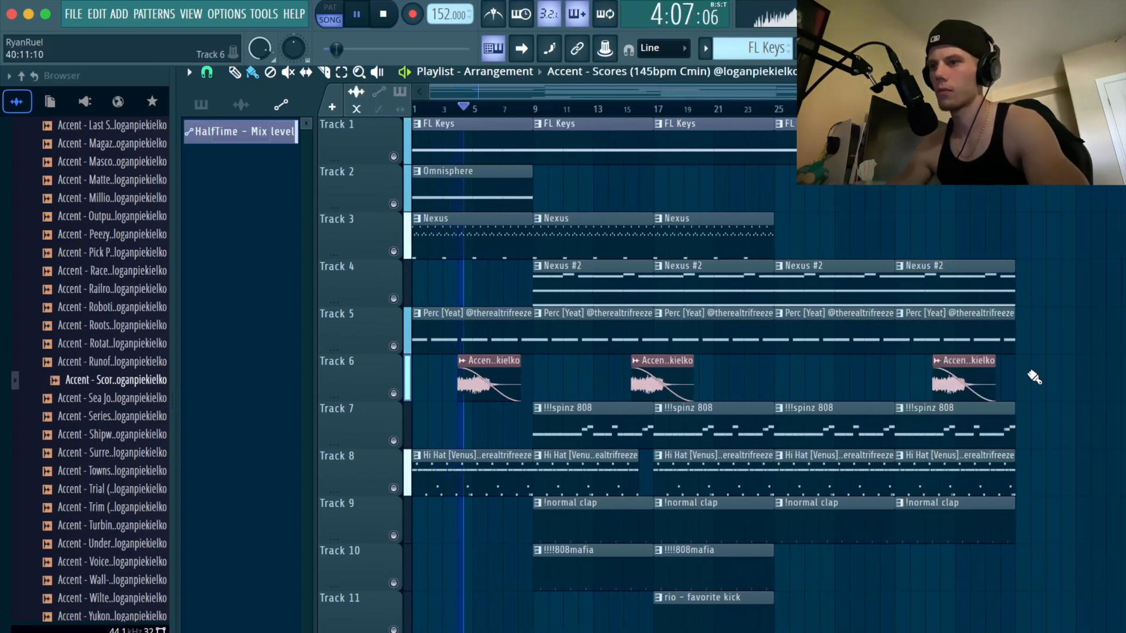
Delete the !!uzi snare 1 clip at bar 25 and add basic 3 clips on Track 12 at bars 25 and 33.
{"action": "scroll", "coordinate": [1083, 381], "scroll_direction": "down", "scroll_amount": 1}
{"action": "scroll", "coordinate": [1084, 380], "scroll_direction": "down", "scroll_amount": 1}
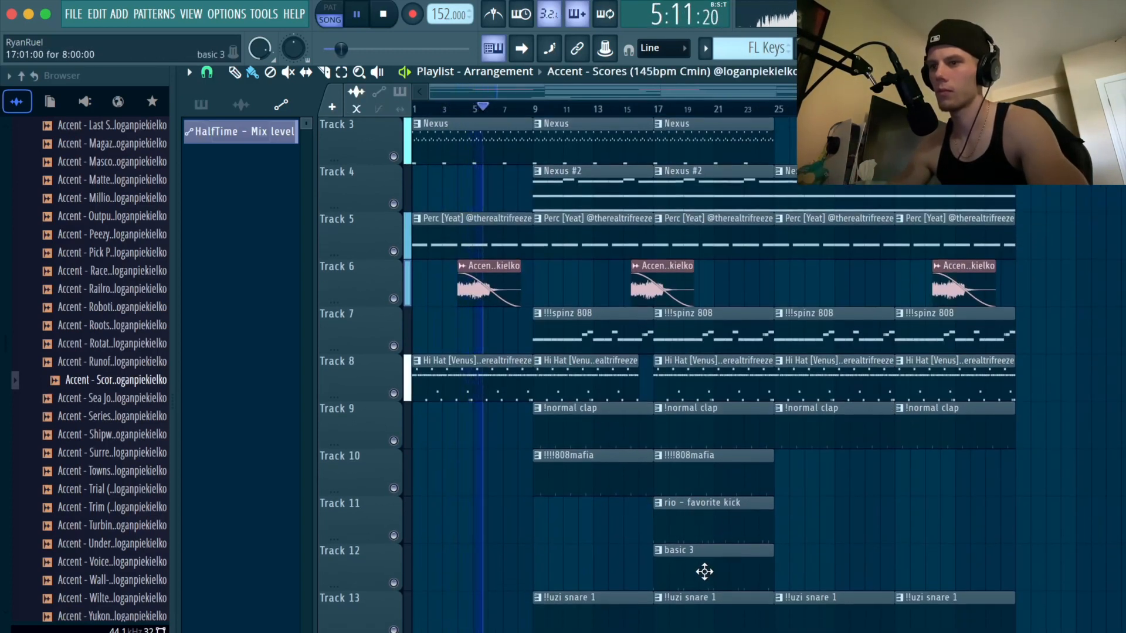
{"action": "scroll", "coordinate": [762, 566], "scroll_direction": "down", "scroll_amount": 3}
{"action": "right_click", "coordinate": [786, 470]}
{"action": "left_click_drag", "start_coordinate": [711, 427], "coordinate": [837, 427]}
{"action": "left_click", "coordinate": [843, 437], "text": "ctrl"}
{"action": "right_click", "coordinate": [844, 440]}
{"action": "left_click_drag", "start_coordinate": [734, 397], "coordinate": [735, 429]}
{"action": "key", "text": "ctrl+b"}
{"action": "key", "text": "ctrl+b"}
{"action": "left_click", "coordinate": [840, 382], "text": "ctrl"}
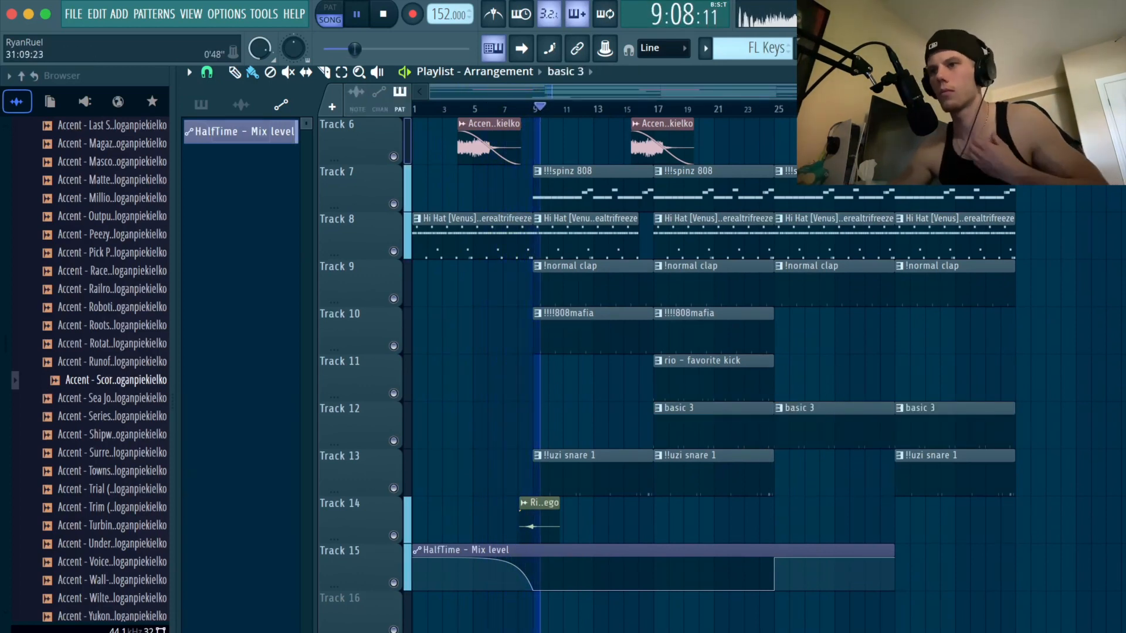
Lower the !!!spinz 808 mixer level to 84% (-3.8 dB).
{"action": "key", "text": "F9"}
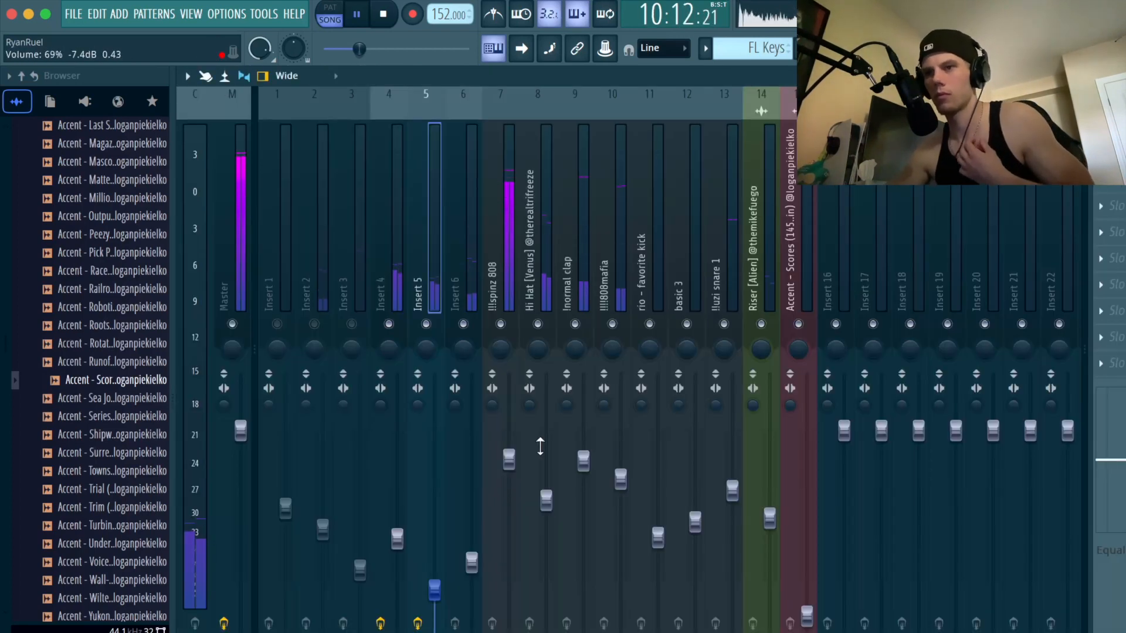
{"action": "left_click_drag", "start_coordinate": [508, 460], "coordinate": [508, 466]}
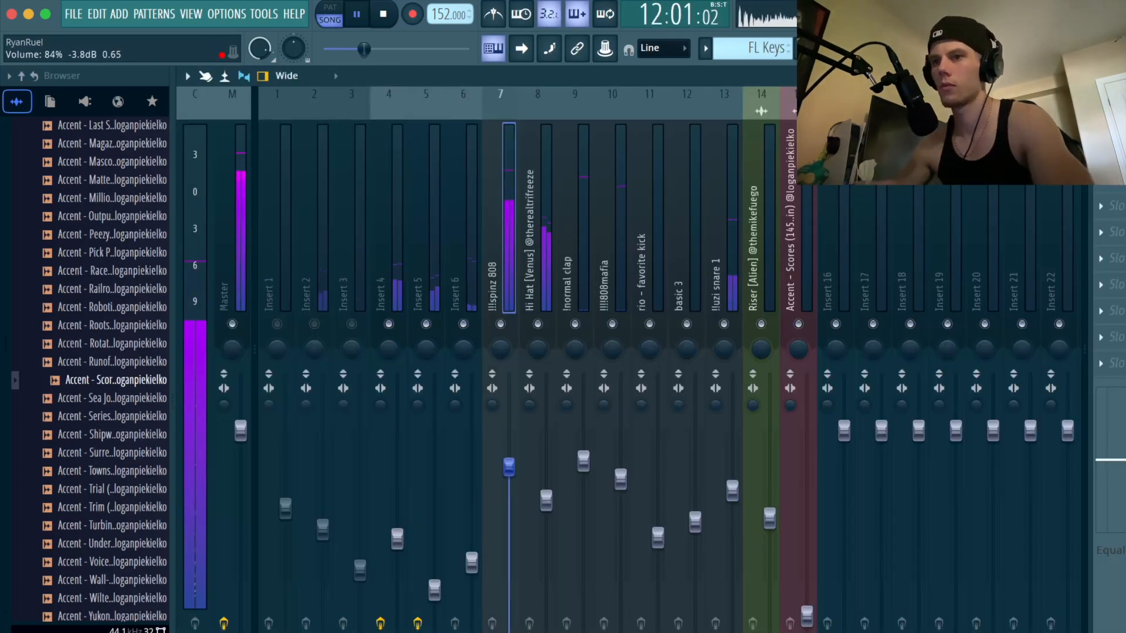
{"action": "key", "text": "F9"}
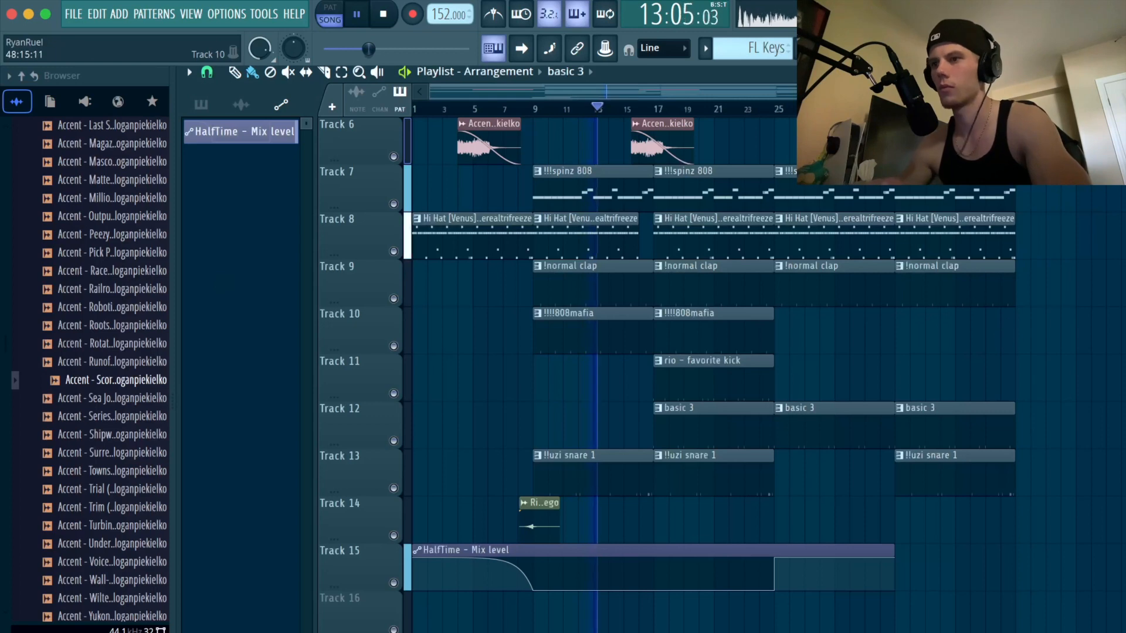
Copy the Riser [Alien] clip on Track 14 to about bar 24, leading into bar 25.
{"action": "scroll", "coordinate": [598, 376], "scroll_direction": "up", "scroll_amount": 3}
{"action": "scroll", "coordinate": [849, 391], "scroll_direction": "down", "scroll_amount": 3}
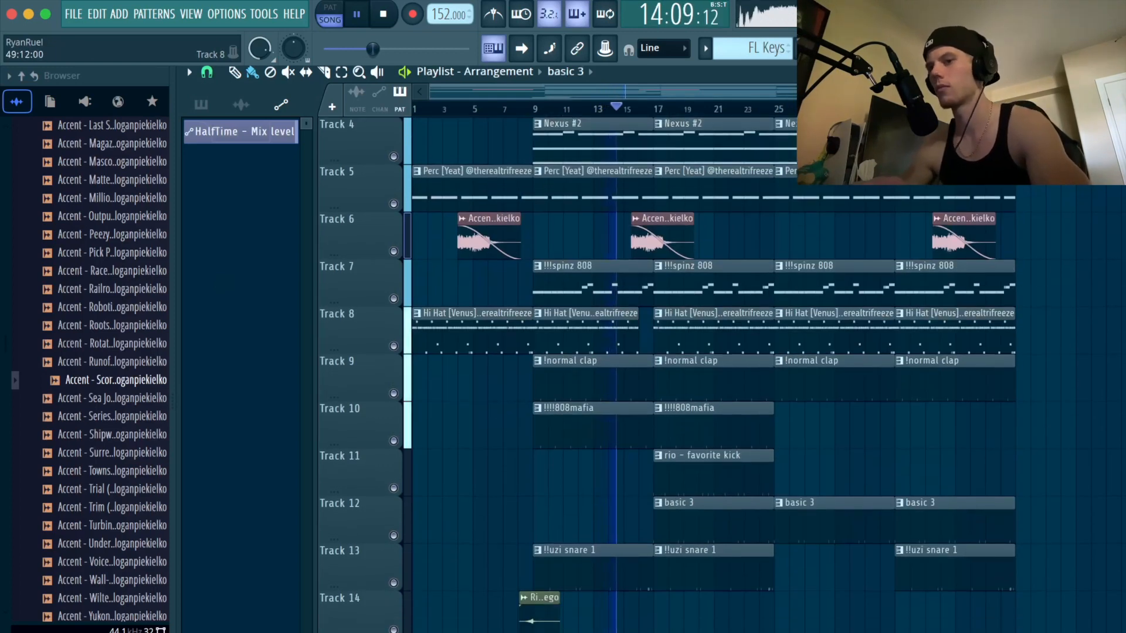
{"action": "left_click_drag", "start_coordinate": [544, 598], "coordinate": [783, 598]}
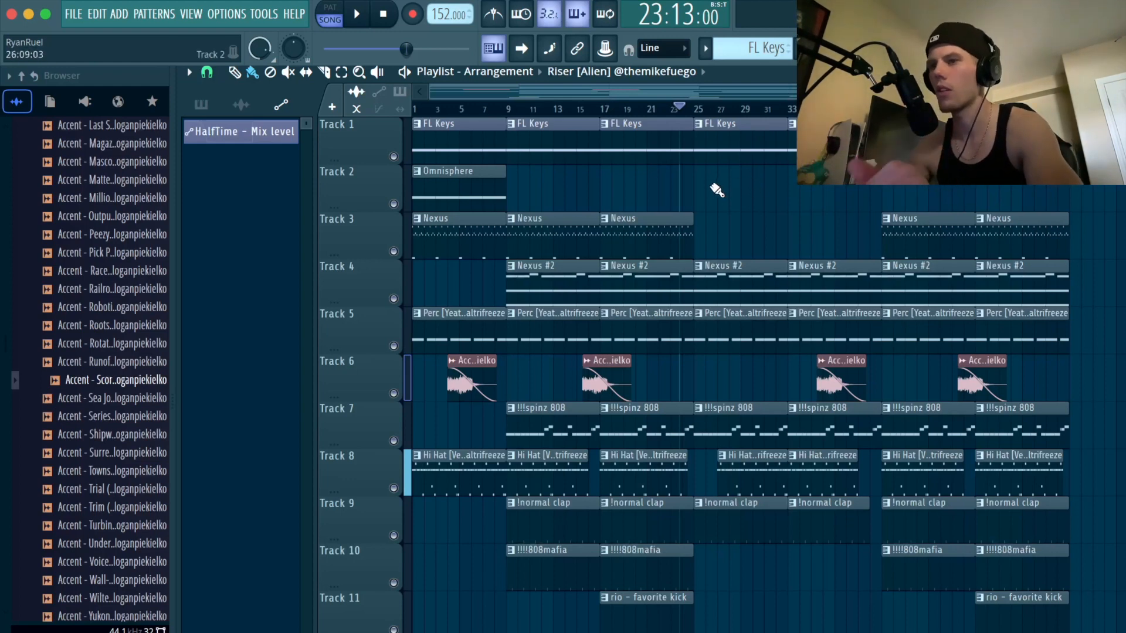
{"action": "scroll", "coordinate": [751, 211], "scroll_direction": "down", "scroll_amount": 3}
{"action": "scroll", "coordinate": [767, 165], "scroll_direction": "up", "scroll_amount": 3}
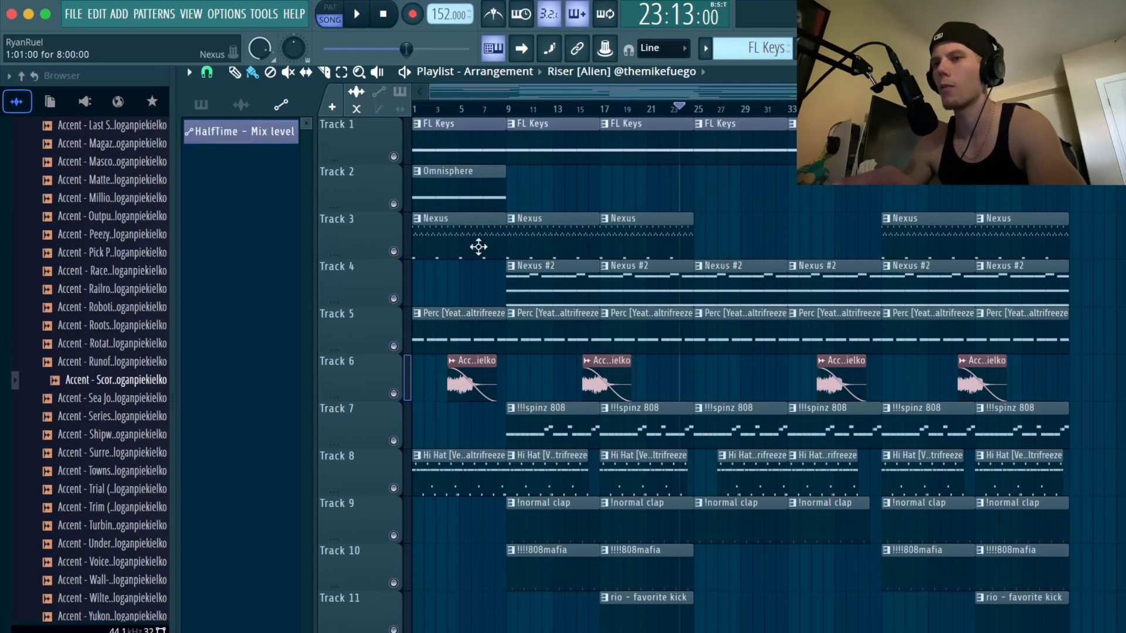
{"action": "scroll", "coordinate": [479, 247], "scroll_direction": "down", "scroll_amount": 3}
{"action": "scroll", "coordinate": [474, 176], "scroll_direction": "up", "scroll_amount": 3}
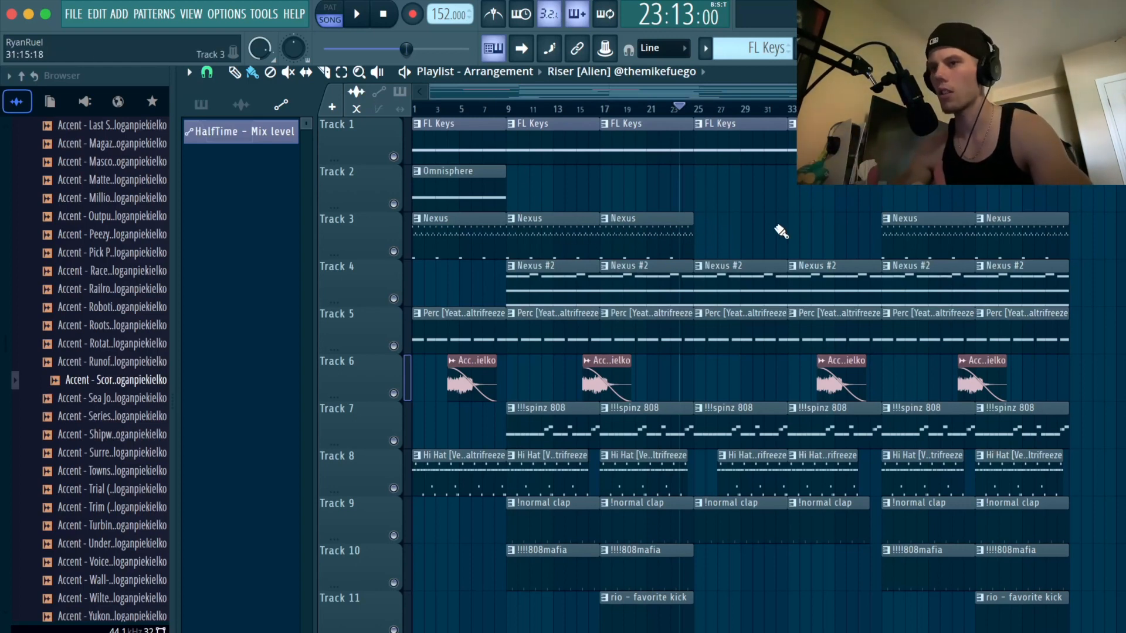
Select the HalfTime - Mix level automation clip around bar 46 below the riser track.
{"action": "scroll", "coordinate": [769, 346], "scroll_direction": "down", "scroll_amount": 3}
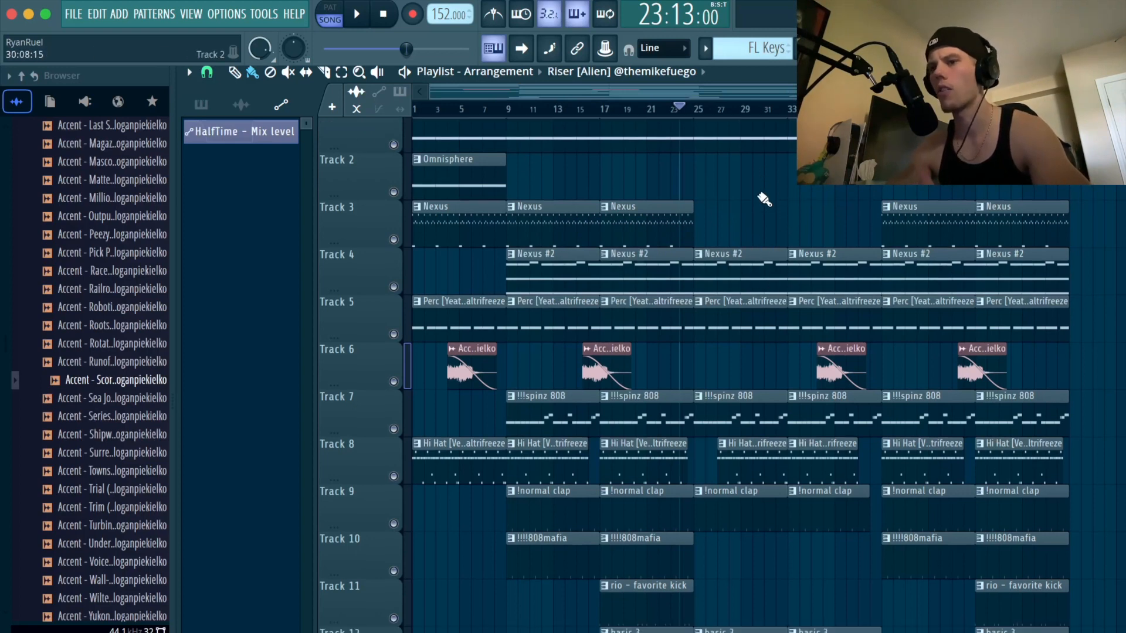
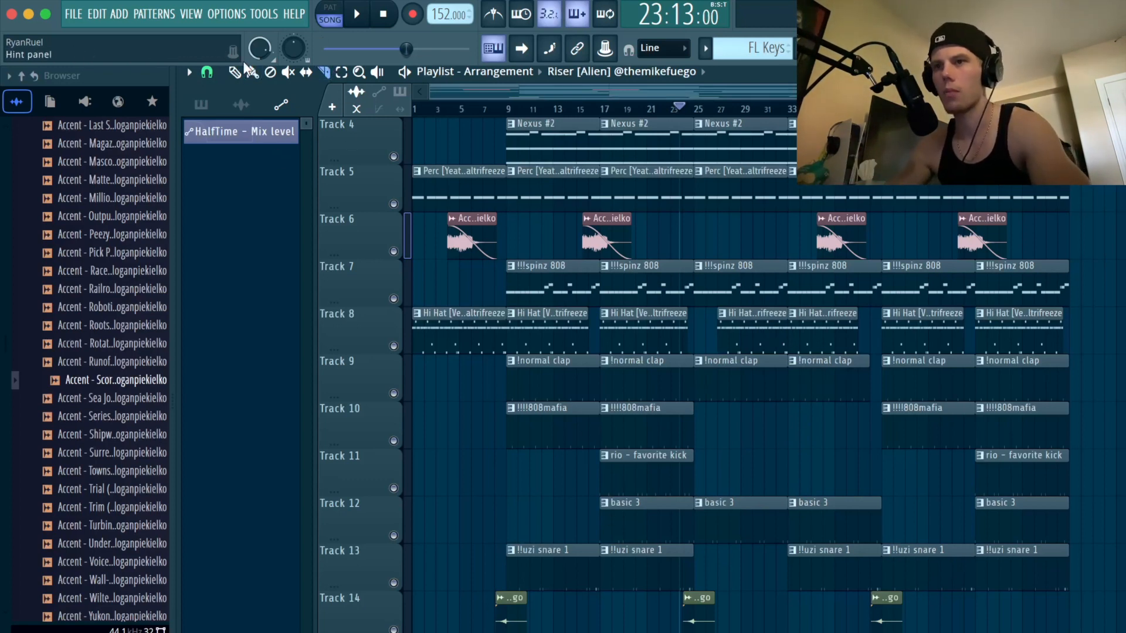
{"action": "left_click", "coordinate": [956, 628]}
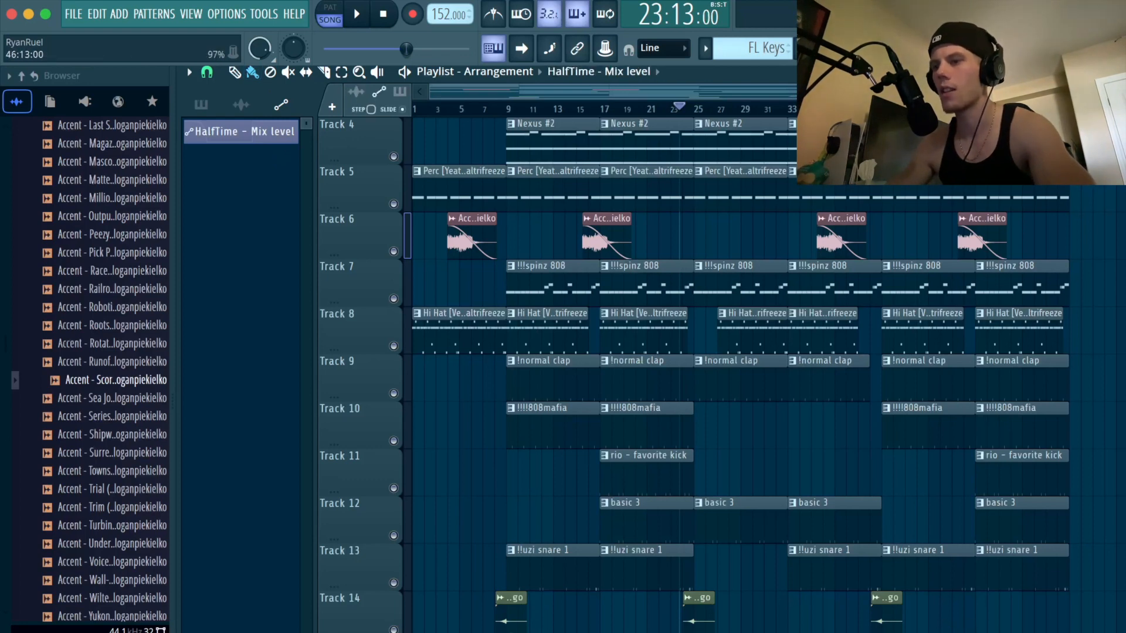
Play the arrangement from bar 40 and look through all tracks of the section starting at bar 41.
{"action": "scroll", "coordinate": [895, 425], "scroll_direction": "up", "scroll_amount": 3}
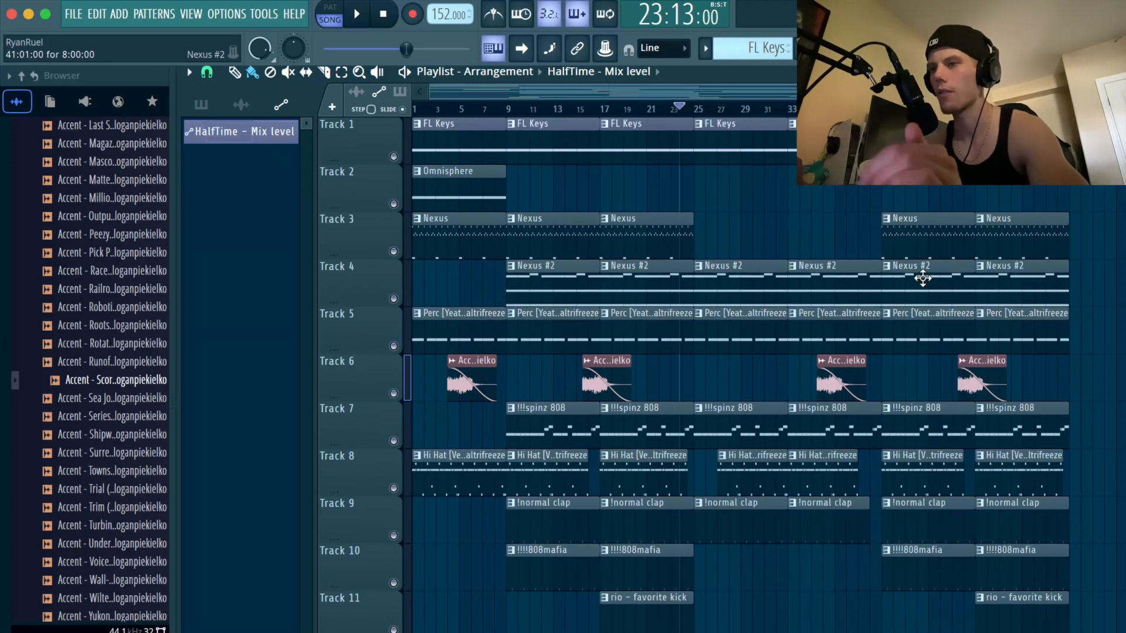
{"action": "scroll", "coordinate": [922, 279], "scroll_direction": "down", "scroll_amount": 1}
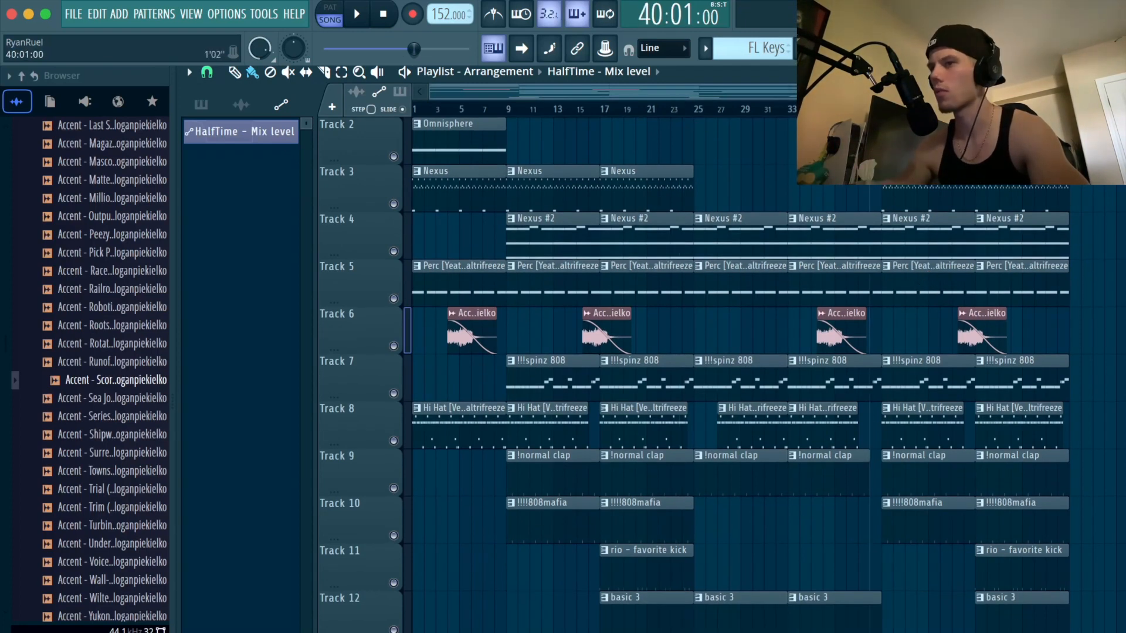
{"action": "key", "text": "space"}
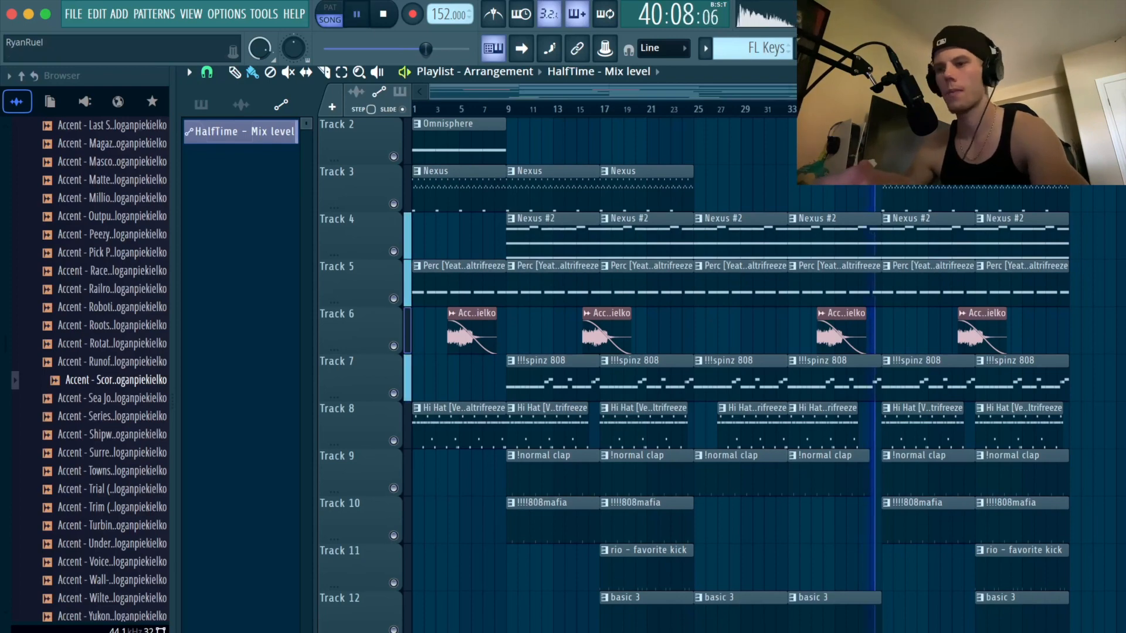
{"action": "scroll", "coordinate": [922, 282], "scroll_direction": "up", "scroll_amount": 1}
{"action": "scroll", "coordinate": [923, 281], "scroll_direction": "down", "scroll_amount": 17}
{"action": "scroll", "coordinate": [923, 282], "scroll_direction": "up", "scroll_amount": 17}
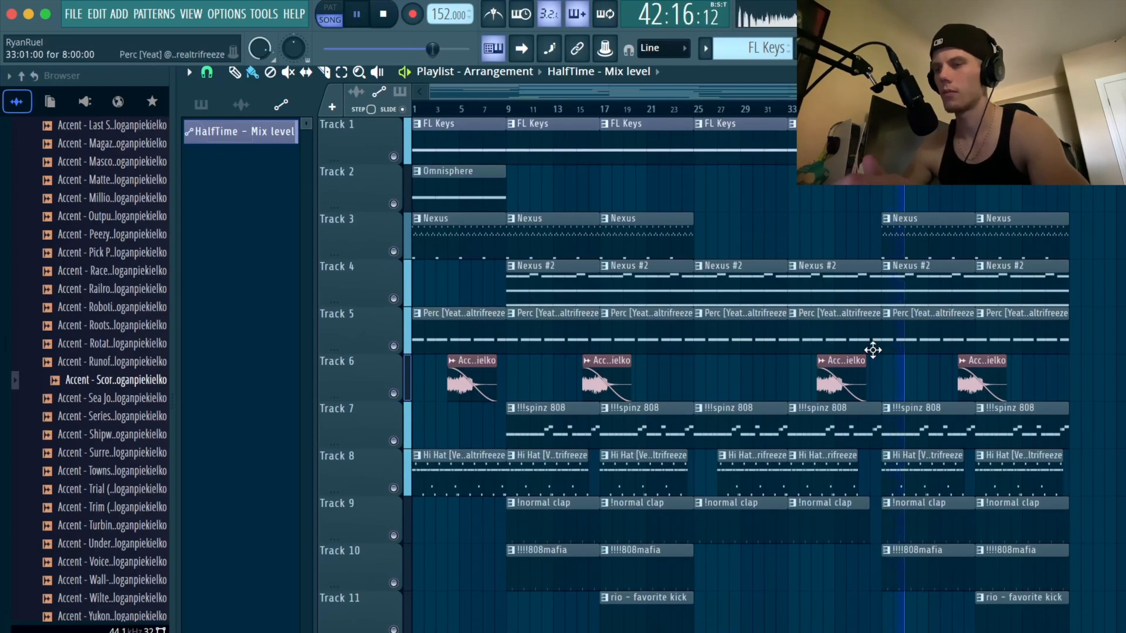
{"action": "scroll", "coordinate": [997, 341], "scroll_direction": "down", "scroll_amount": 4}
{"action": "scroll", "coordinate": [1036, 334], "scroll_direction": "up", "scroll_amount": 4}
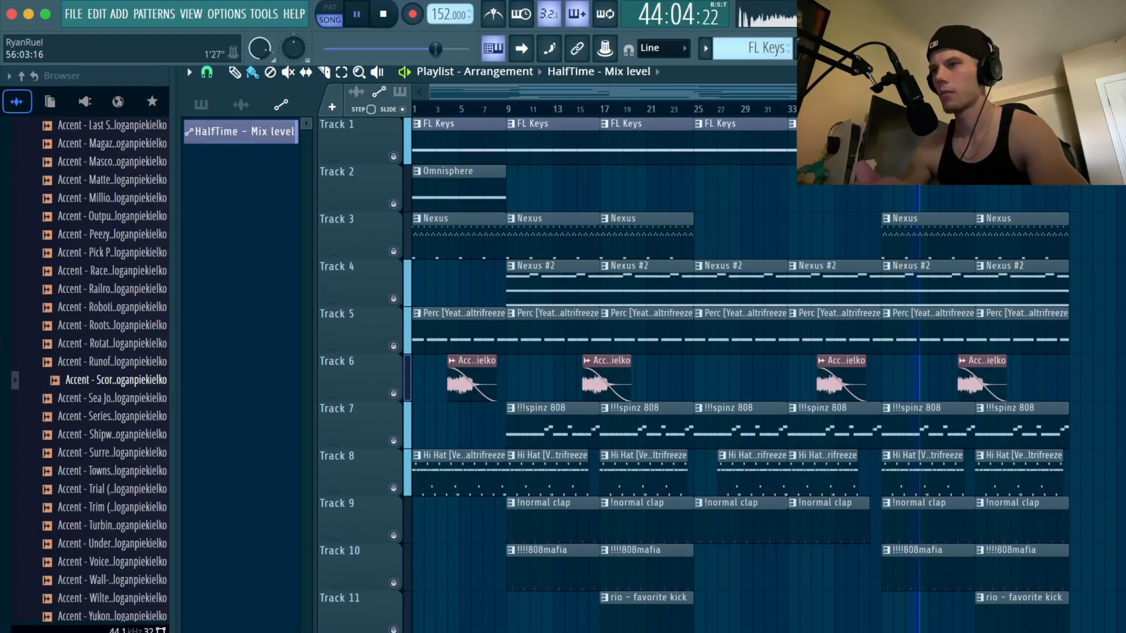
{"action": "key", "text": "space"}
Copy the Riser [Alien] clip on Track 14 to about bar 56 and add Nexus clips on Track 3 at bars 57 and 65.
{"action": "scroll", "coordinate": [1112, 287], "scroll_direction": "down", "scroll_amount": 3}
{"action": "left_click_drag", "start_coordinate": [910, 616], "coordinate": [878, 607]}
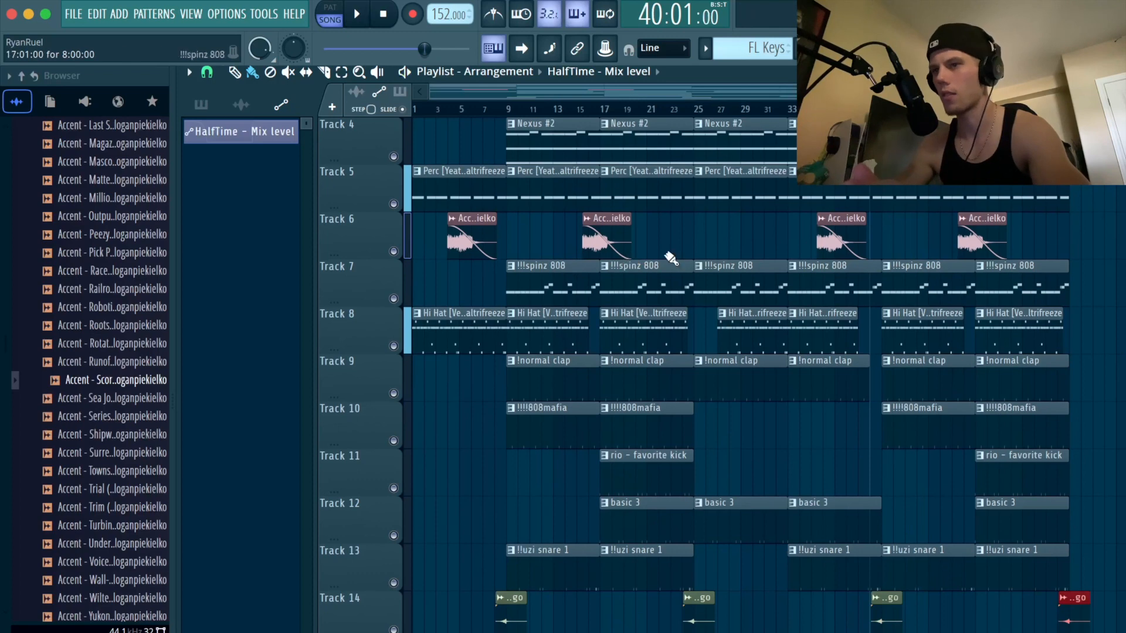
{"action": "scroll", "coordinate": [706, 398], "scroll_direction": "up", "scroll_amount": 3}
{"action": "left_click_drag", "start_coordinate": [1079, 246], "coordinate": [893, 239]}
{"action": "key", "text": "super+b"}
{"action": "key", "text": "super+d"}
Duplicate the Perc [Yeat] clip on Track 5 to bars 57 and 65.
{"action": "scroll", "coordinate": [957, 316], "scroll_direction": "right", "scroll_amount": 3}
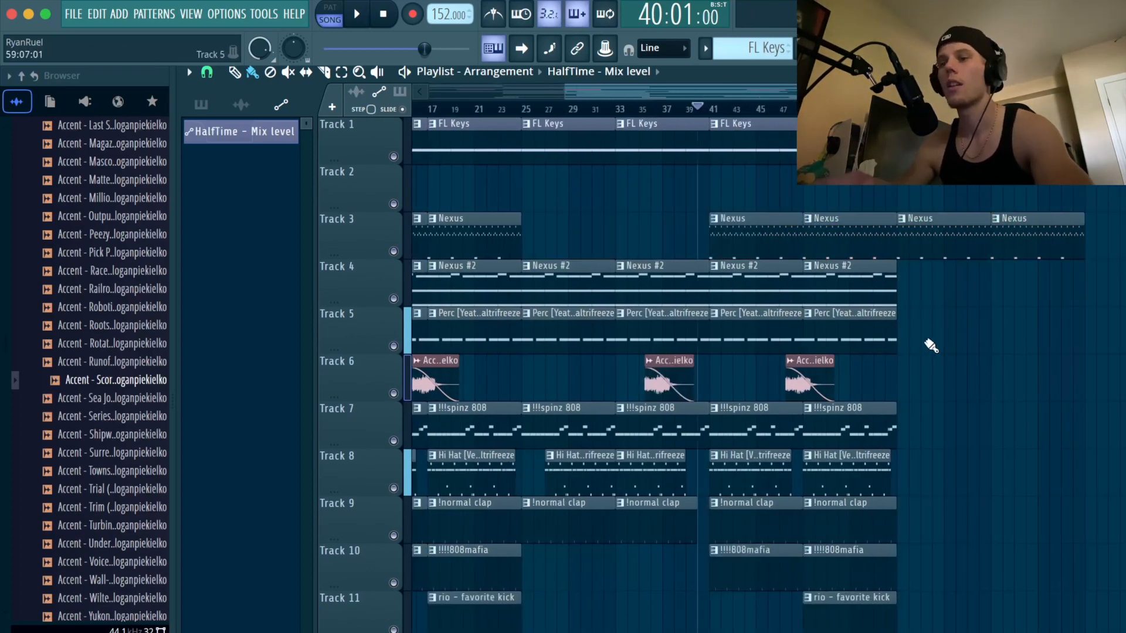
{"action": "left_click_drag", "start_coordinate": [924, 342], "coordinate": [755, 345]}
{"action": "key", "text": "super+b"}
{"action": "key", "text": "super+d"}
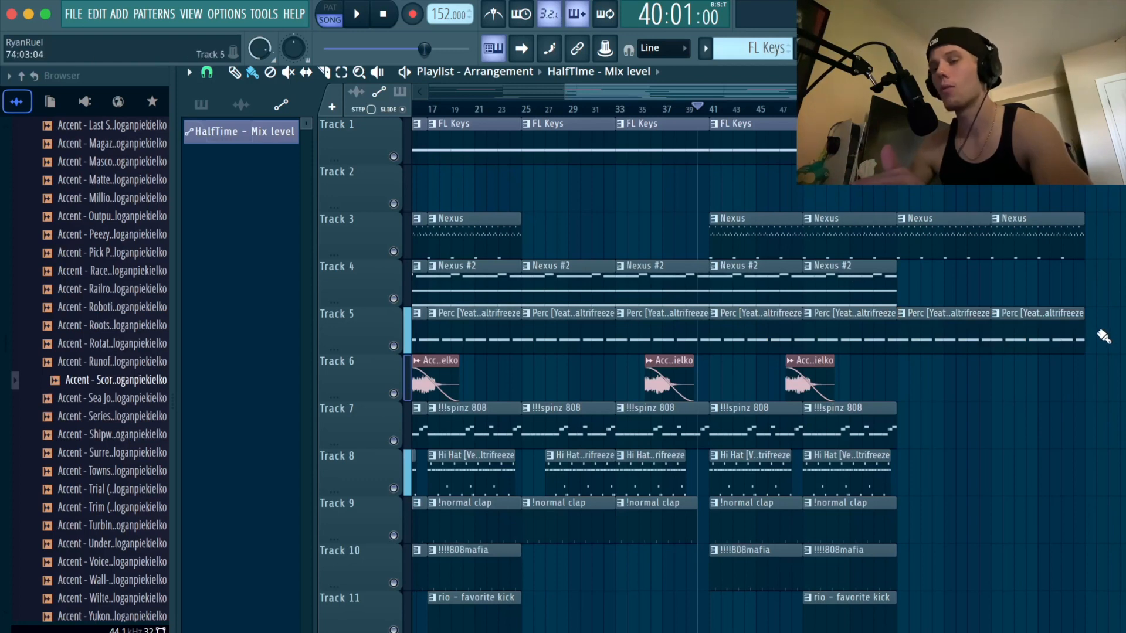
Duplicate the !!!spinz 808 clip on Track 7 to bars 57 and 65, keeping the Perc clips above it.
{"action": "left_click_drag", "start_coordinate": [886, 431], "coordinate": [835, 432]}
{"action": "key", "text": "super+b"}
{"action": "right_click", "coordinate": [938, 343]}
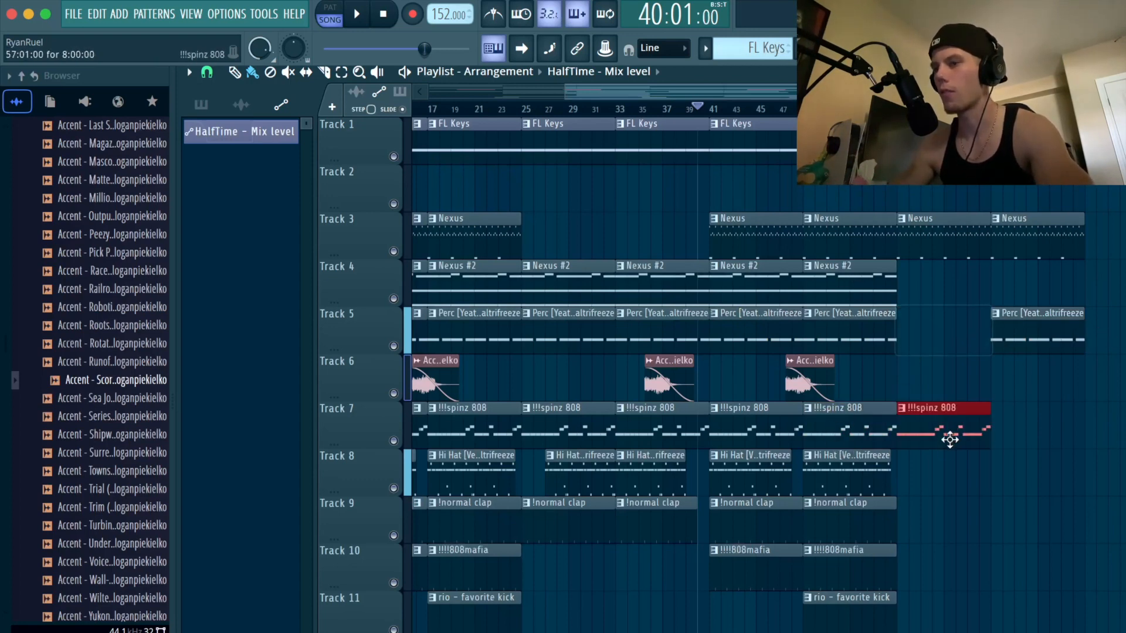
{"action": "key", "text": "super+z"}
{"action": "key", "text": "super+b"}
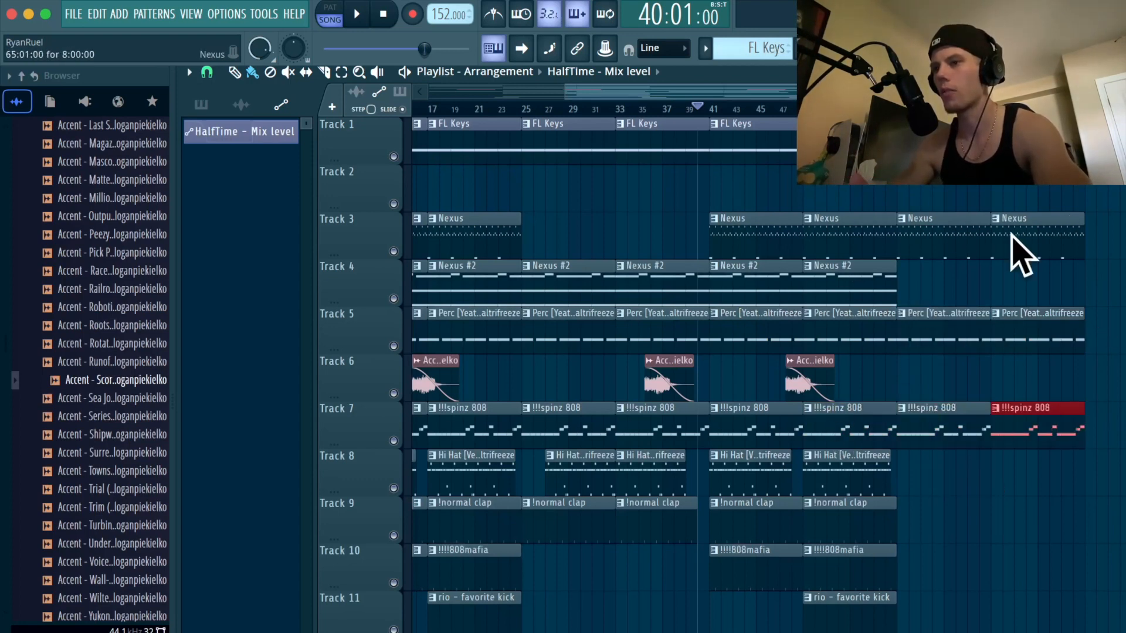
Duplicate the !!!!808mafia clip on Track 10 to bars 57 and 65.
{"action": "scroll", "coordinate": [771, 522], "scroll_direction": "down", "scroll_amount": 1}
{"action": "left_click_drag", "start_coordinate": [906, 539], "coordinate": [799, 527]}
{"action": "key", "text": "super+b"}
{"action": "key", "text": "super+d"}
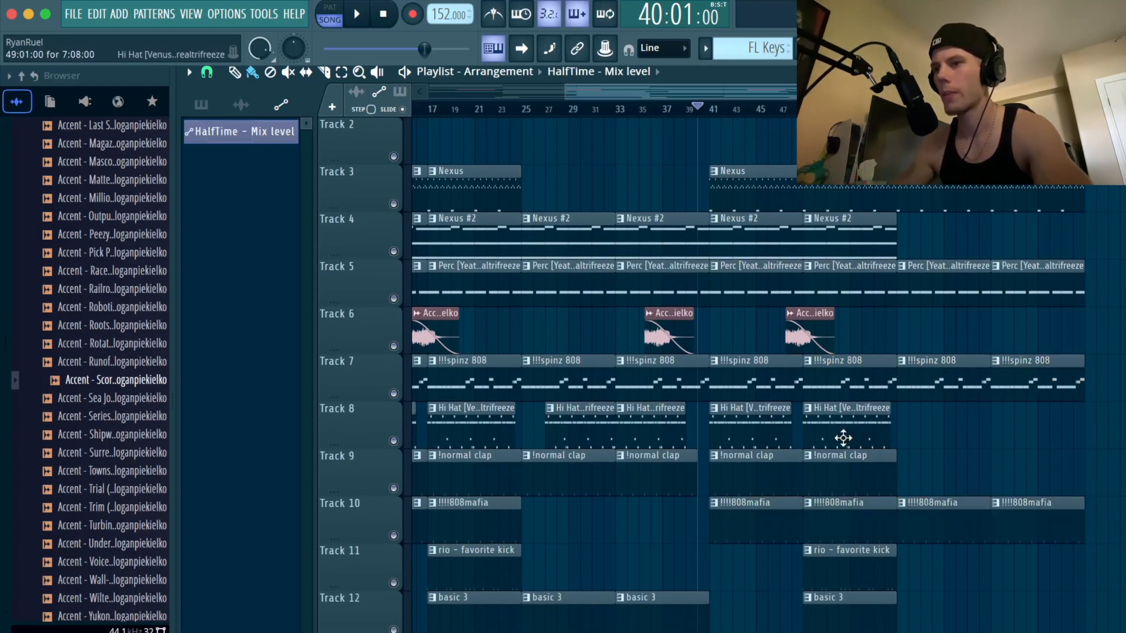
Copy the Hi Hat [Venus] clip on Track 8 to bars 57 and 65.
{"action": "left_click_drag", "start_coordinate": [844, 437], "coordinate": [922, 429]}
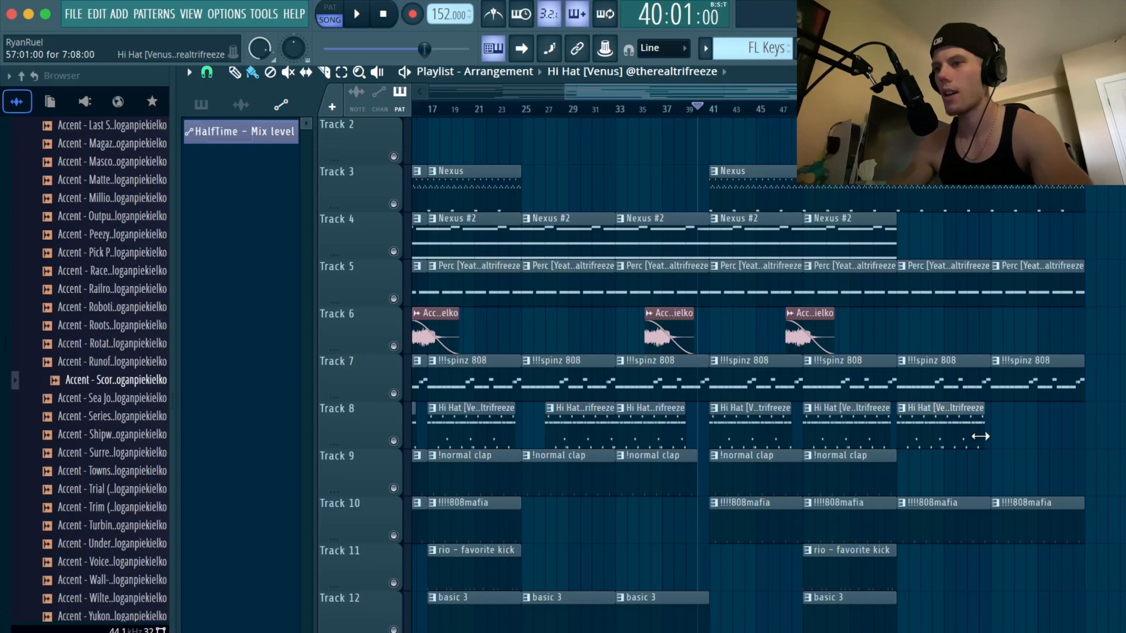
{"action": "scroll", "coordinate": [994, 443], "scroll_direction": "up", "scroll_amount": 5}
{"action": "scroll", "coordinate": [959, 437], "scroll_direction": "down", "scroll_amount": 5}
{"action": "left_click_drag", "start_coordinate": [857, 430], "coordinate": [972, 422]}
Add basic 3 clips on Track 12 at bars 57 and 65 and an !!uzi snare 1 clip on Track 13 at bar 65.
{"action": "scroll", "coordinate": [939, 443], "scroll_direction": "down", "scroll_amount": 1}
{"action": "left_click_drag", "start_coordinate": [786, 576], "coordinate": [890, 568]}
{"action": "key", "text": "super+b"}
Copy the Riser [Alien] clip to about bar 72 and duplicate the section from bars 41 to 56 at bar 73.
{"action": "left_click_drag", "start_coordinate": [782, 618], "coordinate": [1001, 610]}
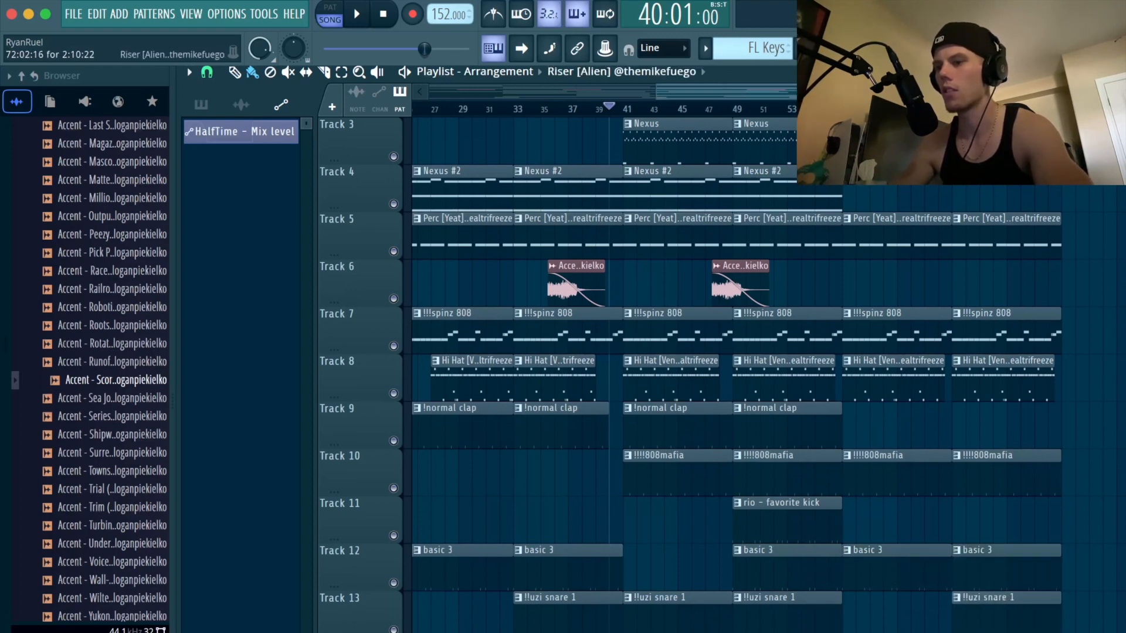
{"action": "left_click_drag", "start_coordinate": [810, 620], "coordinate": [1101, 141]}
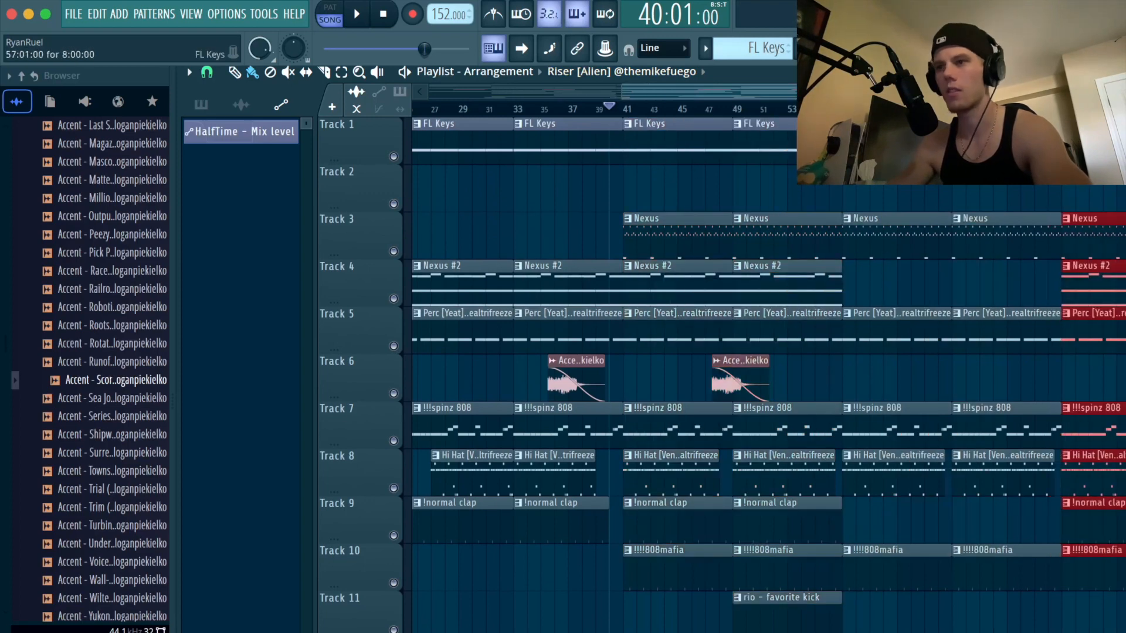
During playback from bar 56, make the Nexus clip at bar 65 on Track 3 unique and view its notes in the piano roll.
{"action": "key", "text": "space"}
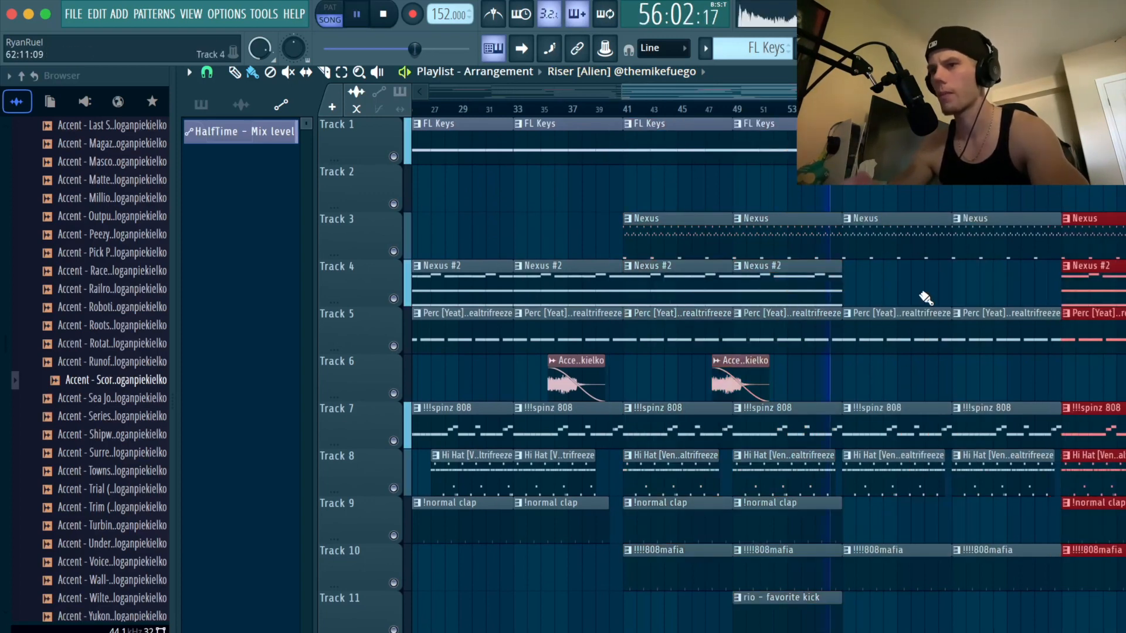
{"action": "scroll", "coordinate": [925, 293], "scroll_direction": "down", "scroll_amount": 3}
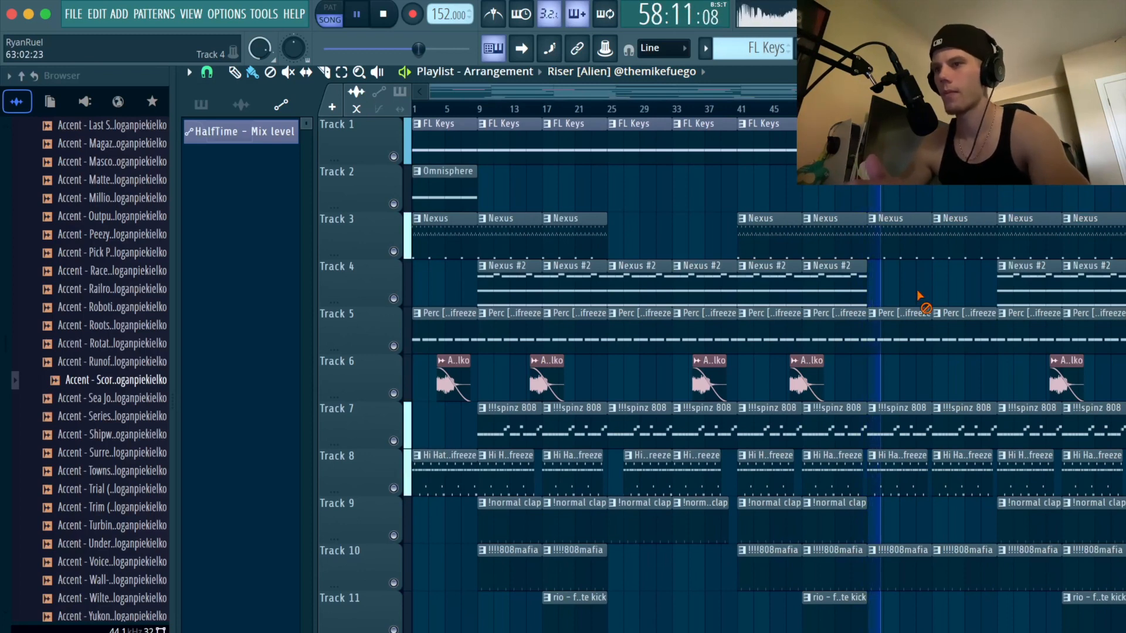
{"action": "left_click", "coordinate": [879, 217]}
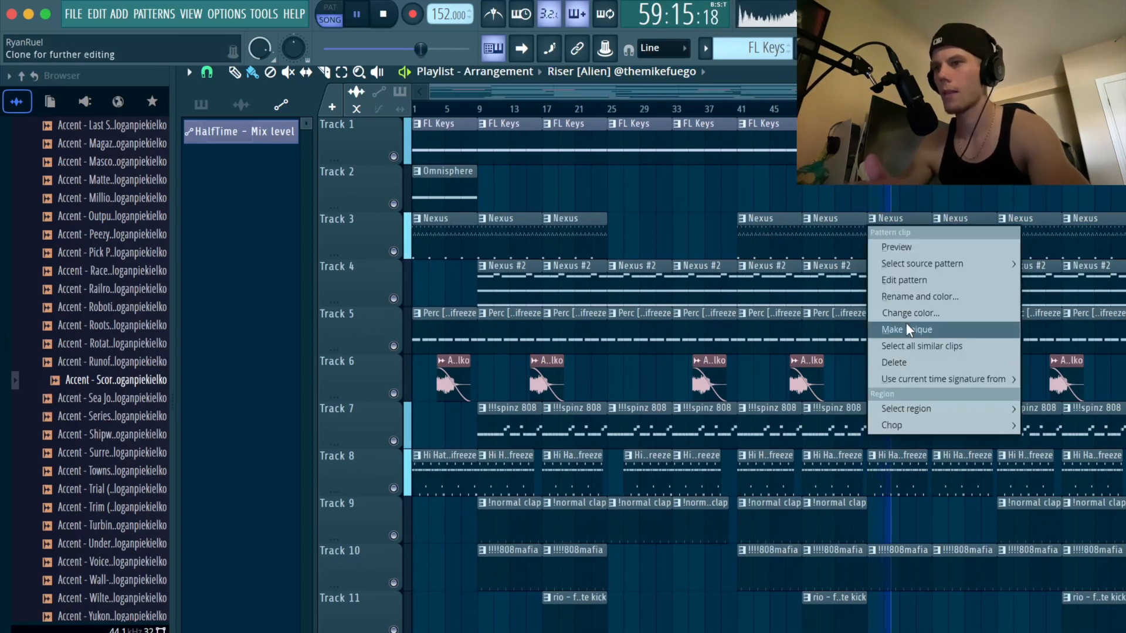
{"action": "left_click", "coordinate": [939, 219]}
{"action": "left_click", "coordinate": [980, 330]}
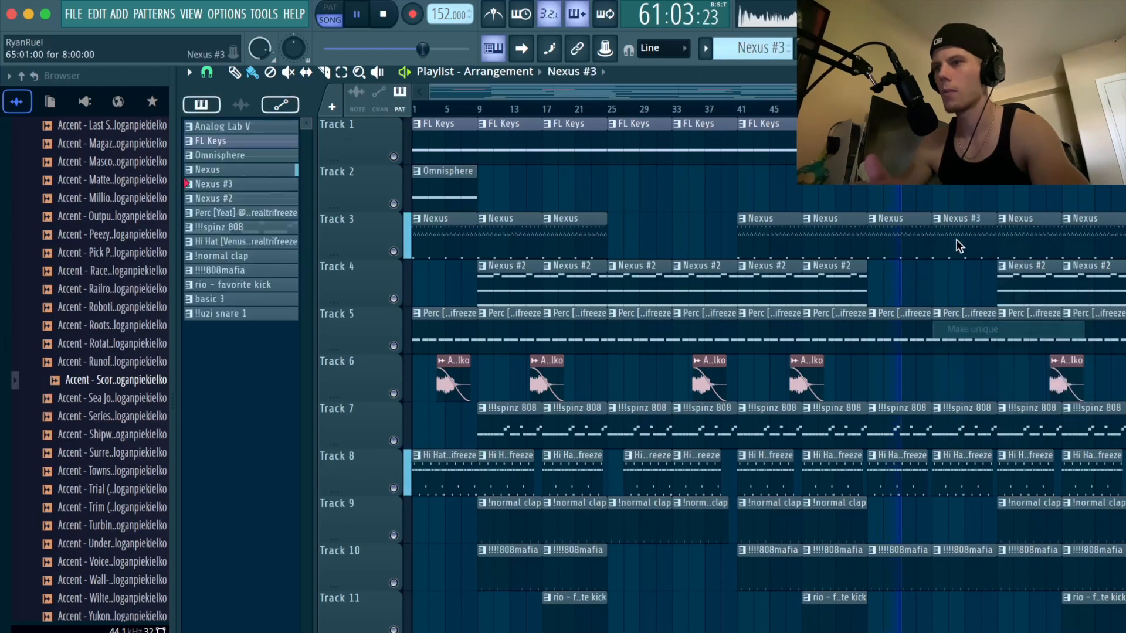
{"action": "double_click", "coordinate": [954, 243]}
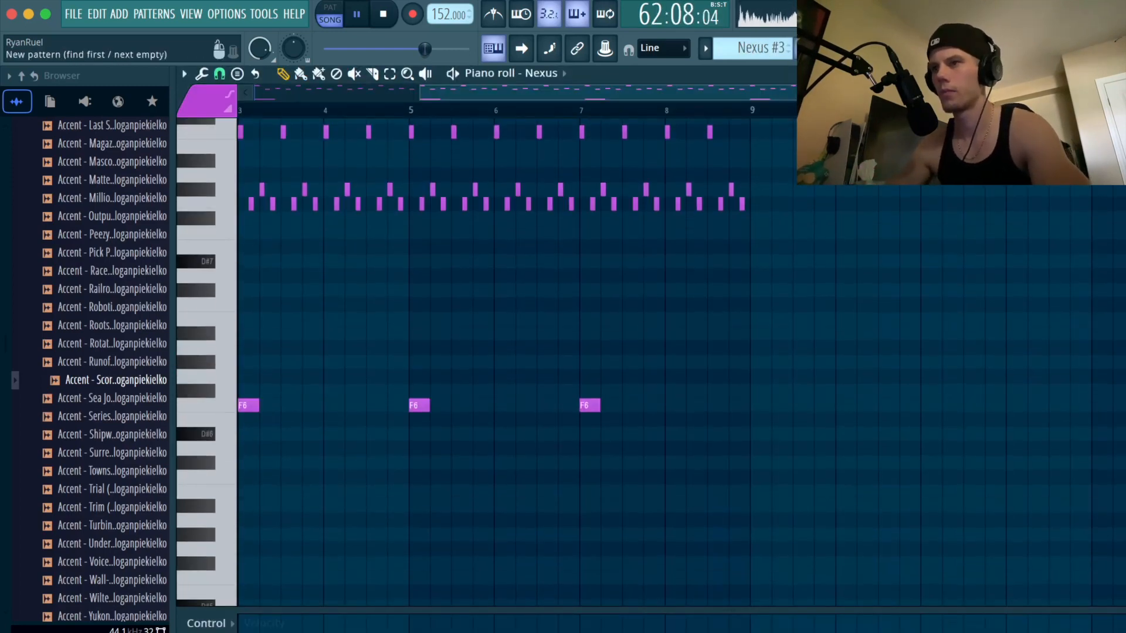
{"action": "left_click", "coordinate": [839, 48]}
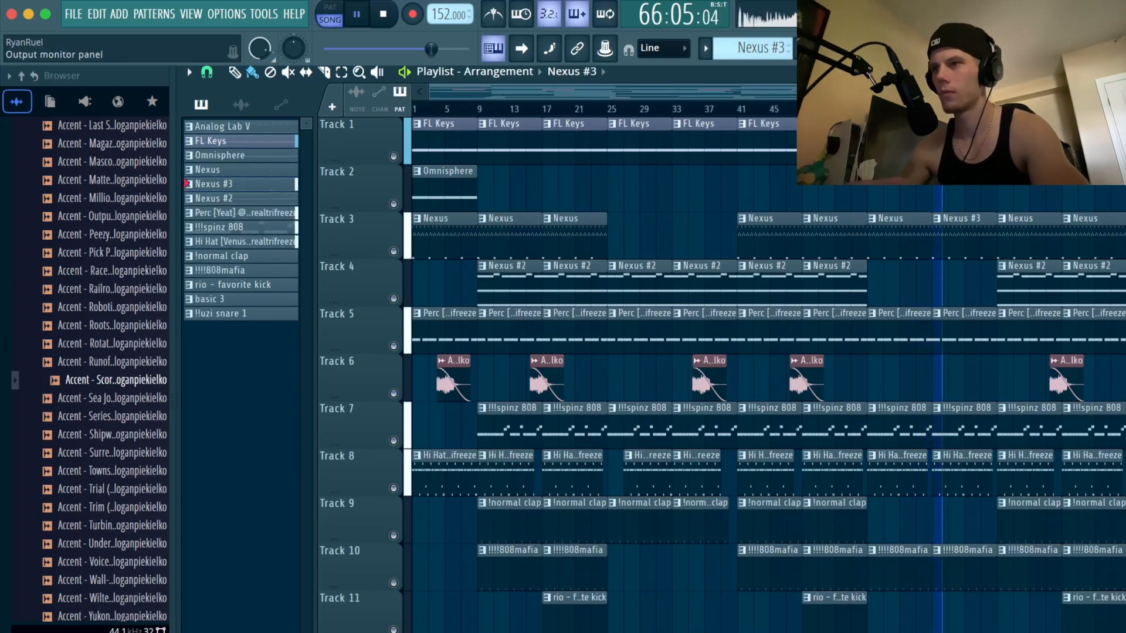
Load Parametric EQ 2 in the second effect slot of mixer insert 4 and set its mix level to 0%.
{"action": "key", "text": "F9"}
{"action": "left_click", "coordinate": [389, 234]}
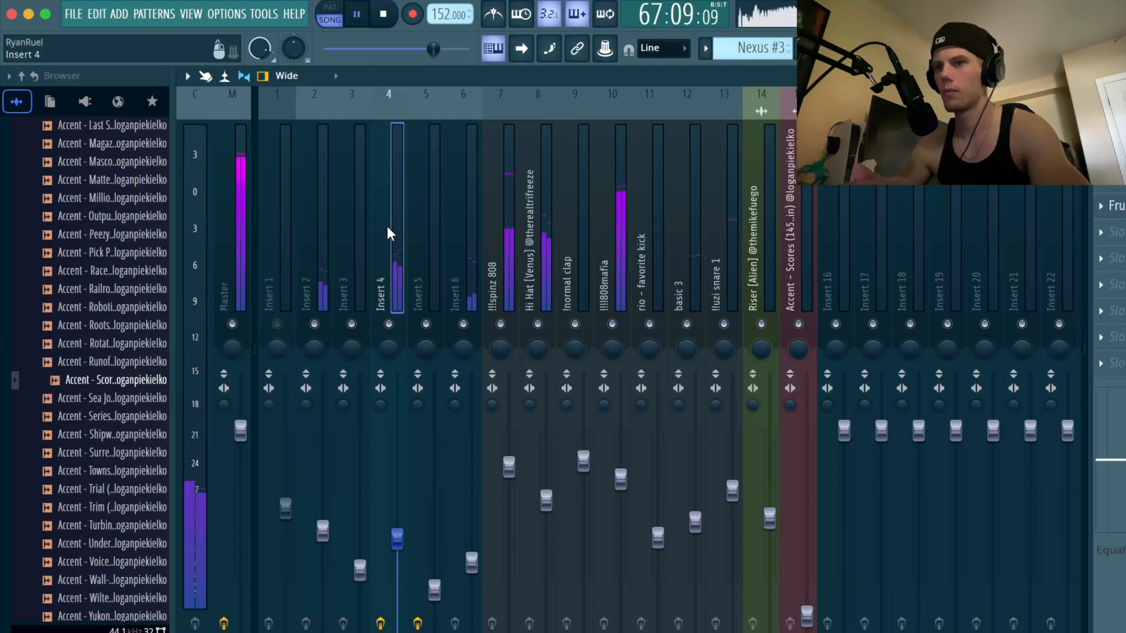
{"action": "left_click", "coordinate": [1113, 232]}
{"action": "left_click", "coordinate": [915, 291]}
{"action": "left_click_drag", "start_coordinate": [674, 389], "coordinate": [682, 489]}
{"action": "left_click", "coordinate": [901, 246]}
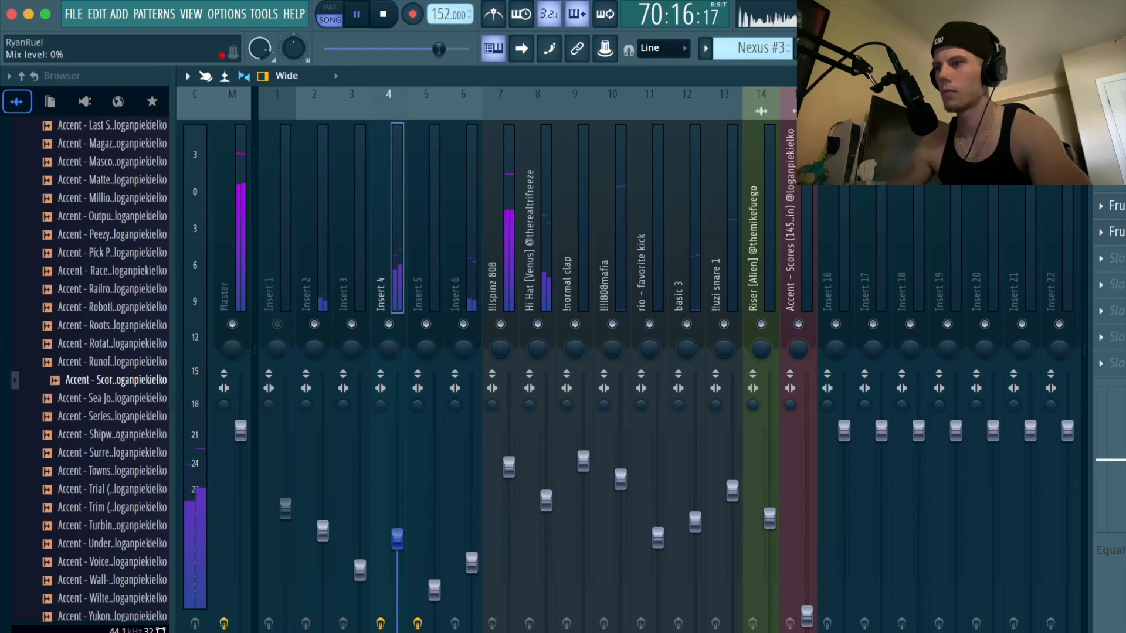
Create an automation clip for the Param. EQ 2 mix level and raise it to full only from bar 65 to bar 73.
{"action": "key", "text": "space"}
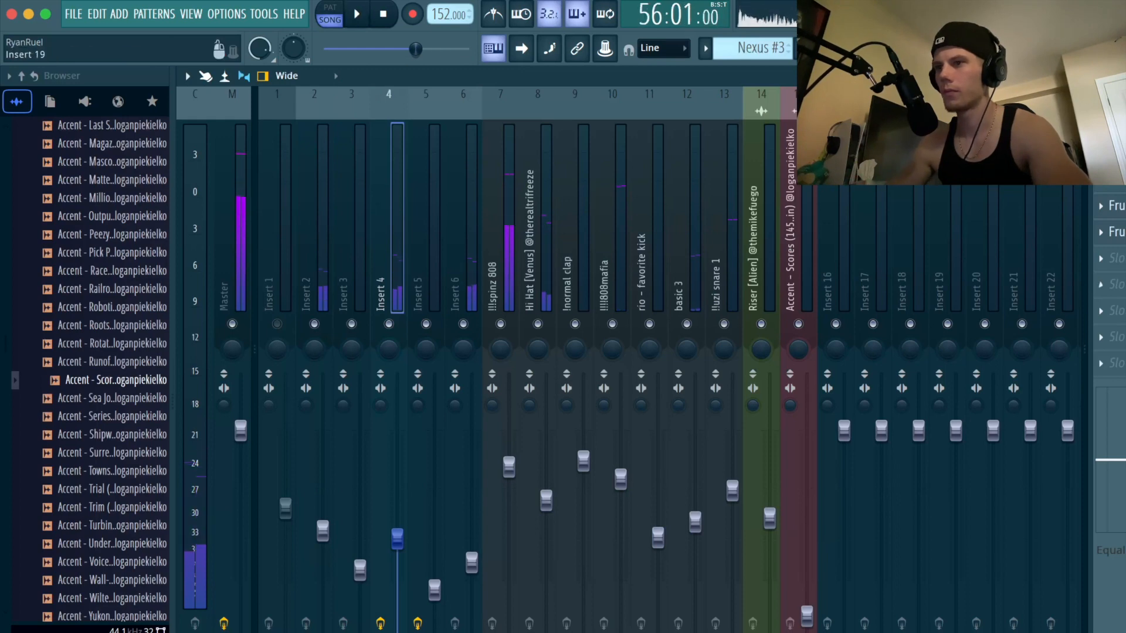
{"action": "key", "text": "F5"}
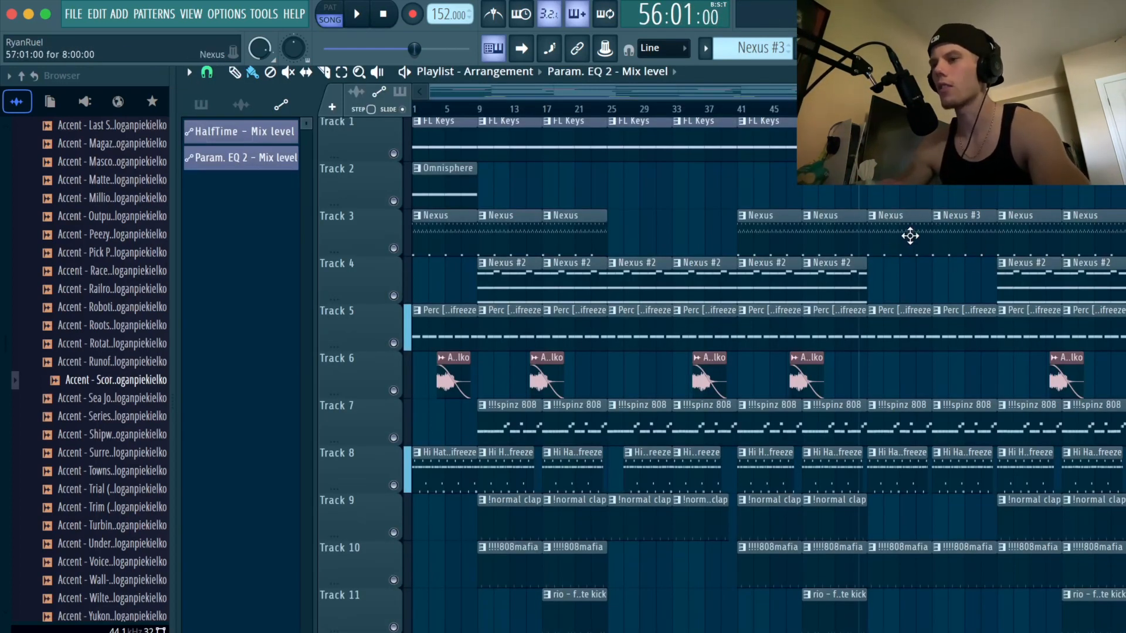
{"action": "scroll", "coordinate": [962, 305], "scroll_direction": "down", "scroll_amount": 9}
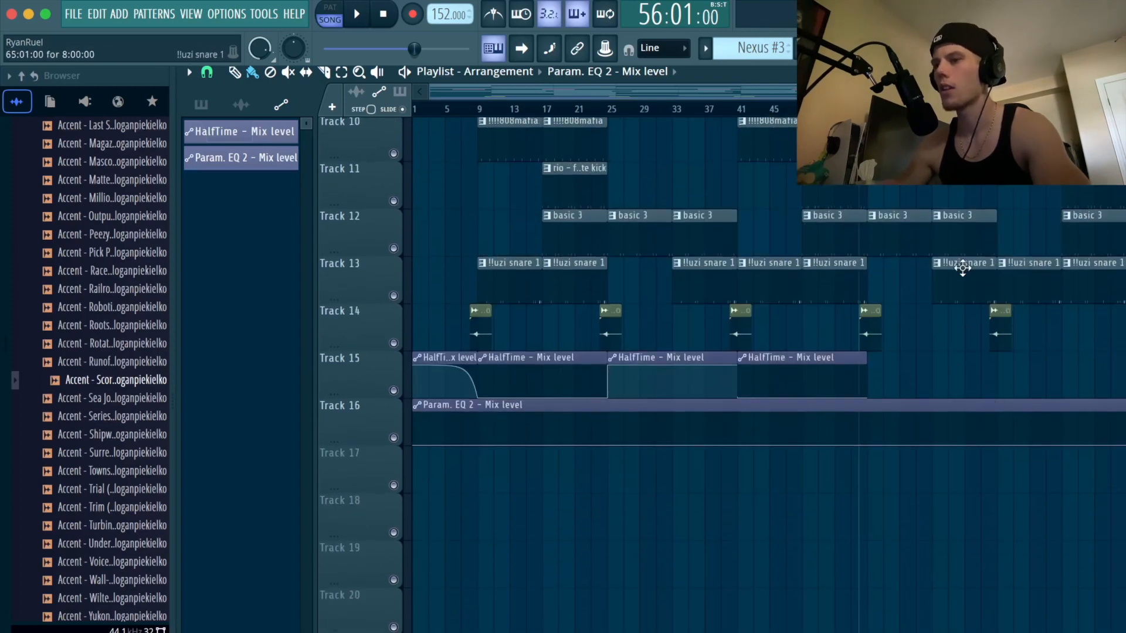
{"action": "scroll", "coordinate": [963, 264], "scroll_direction": "up", "scroll_amount": 9}
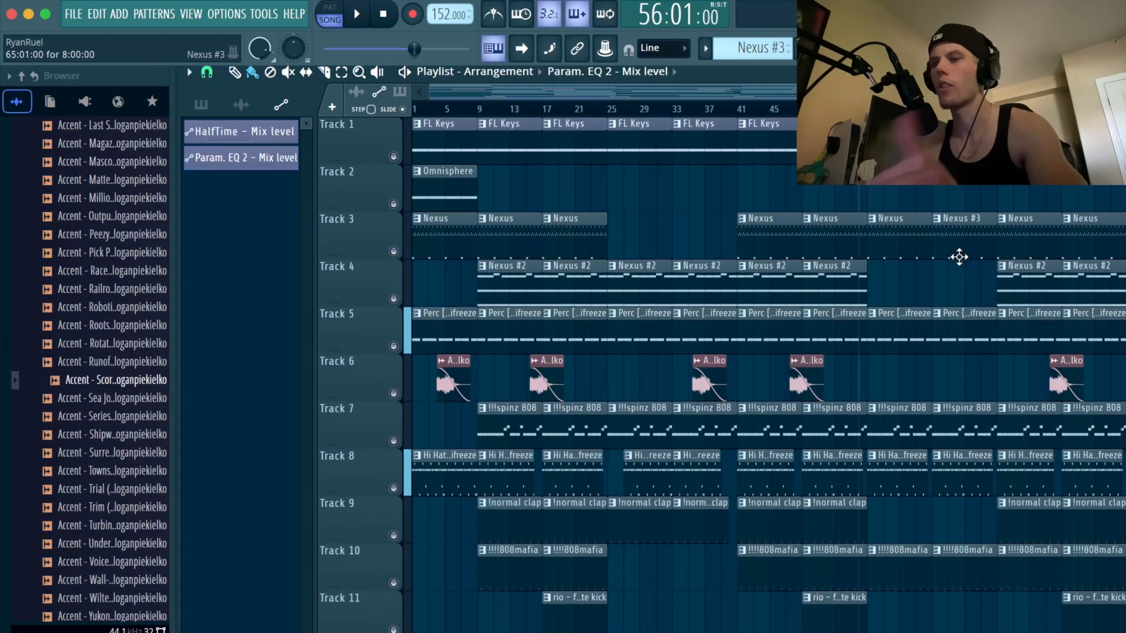
{"action": "scroll", "coordinate": [961, 260], "scroll_direction": "down", "scroll_amount": 8}
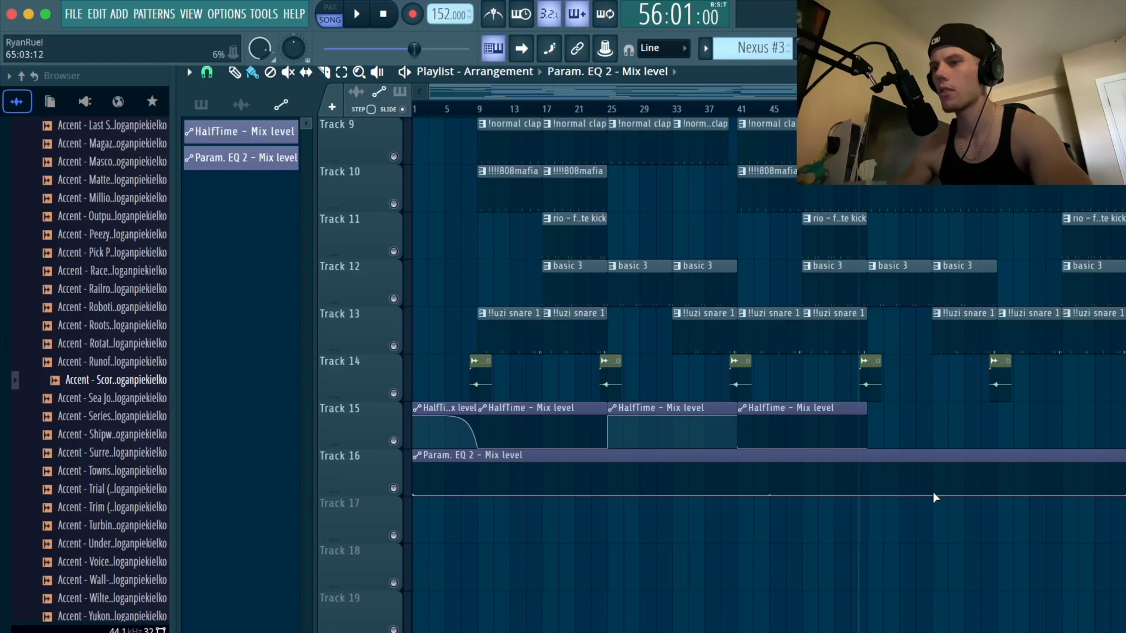
{"action": "right_click", "coordinate": [934, 496]}
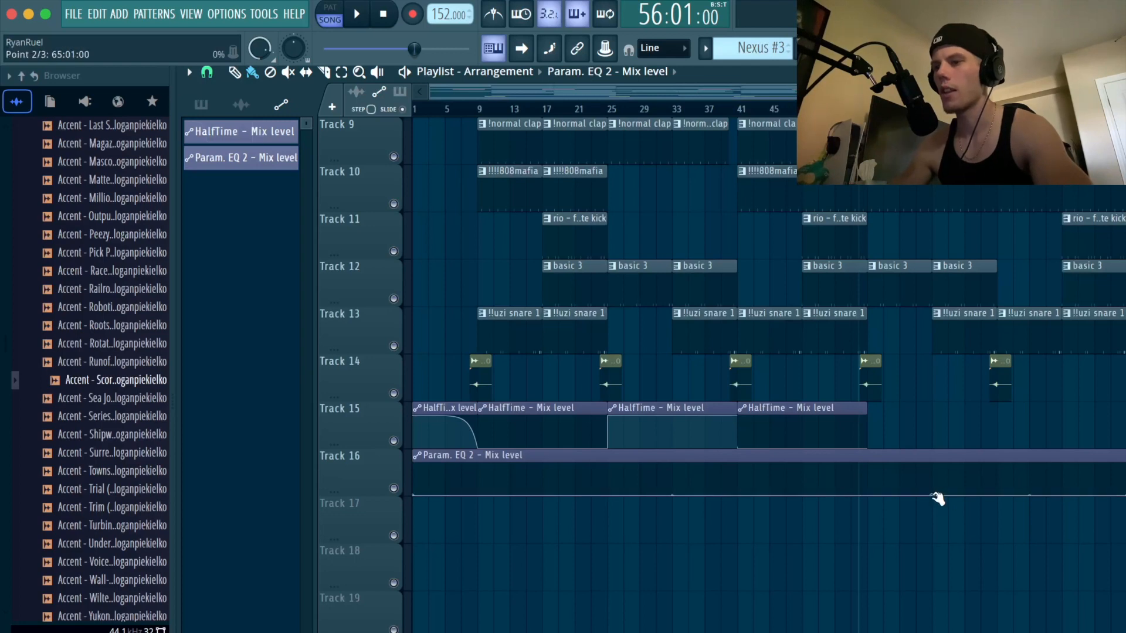
{"action": "right_click", "coordinate": [933, 458]}
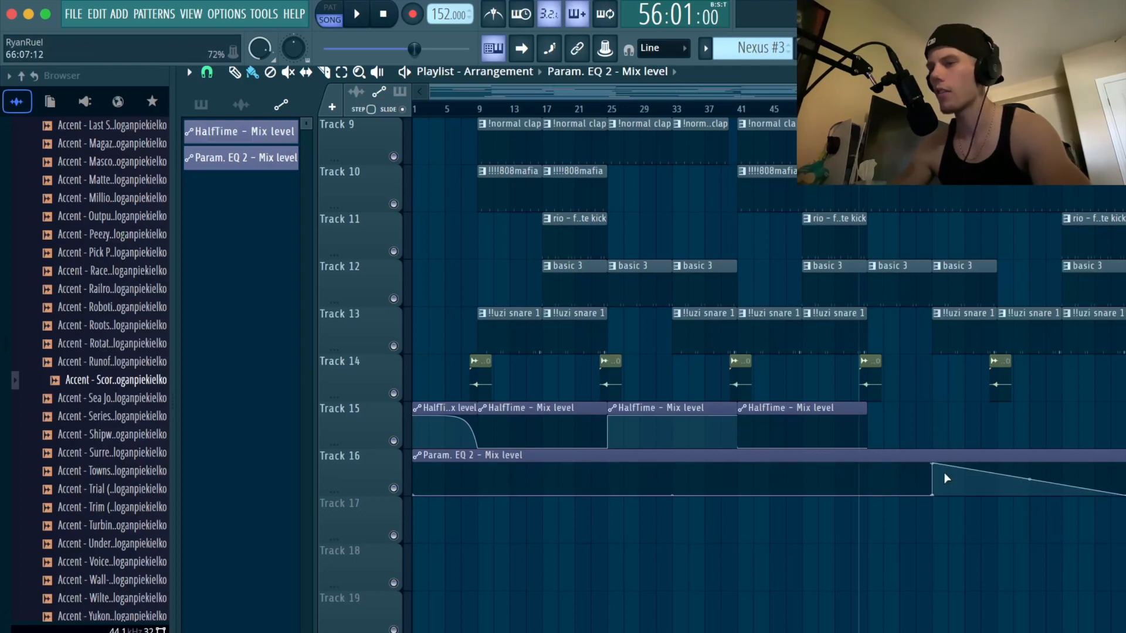
{"action": "right_click", "coordinate": [999, 497]}
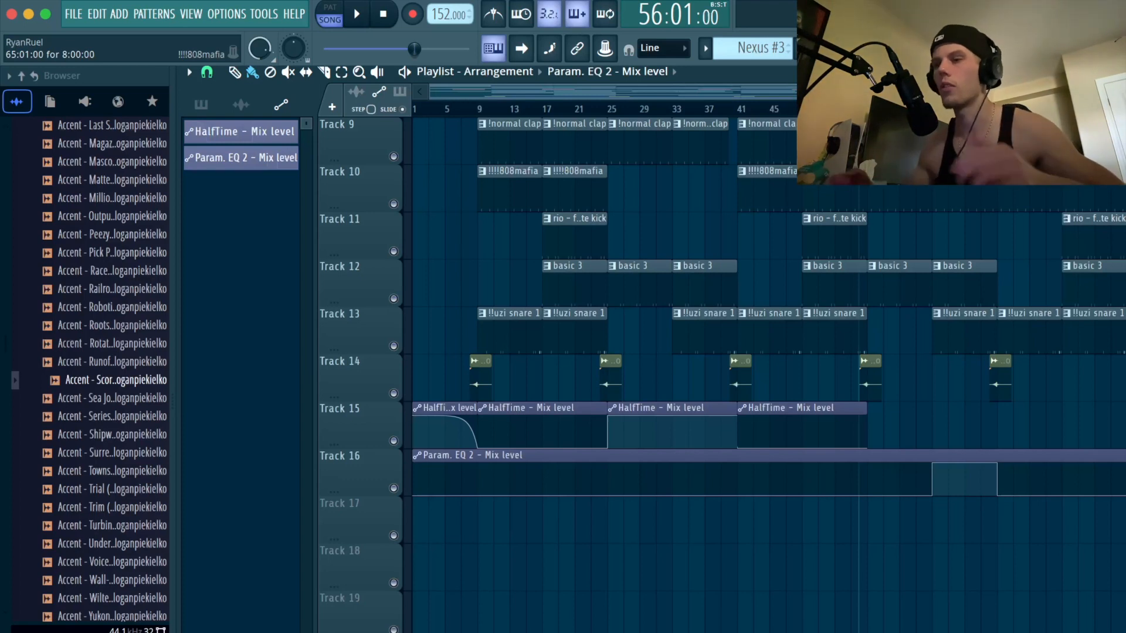
Play the arrangement from bar 63 to check the EQ automation on the Nexus part at bar 65.
{"action": "left_click", "coordinate": [917, 110]}
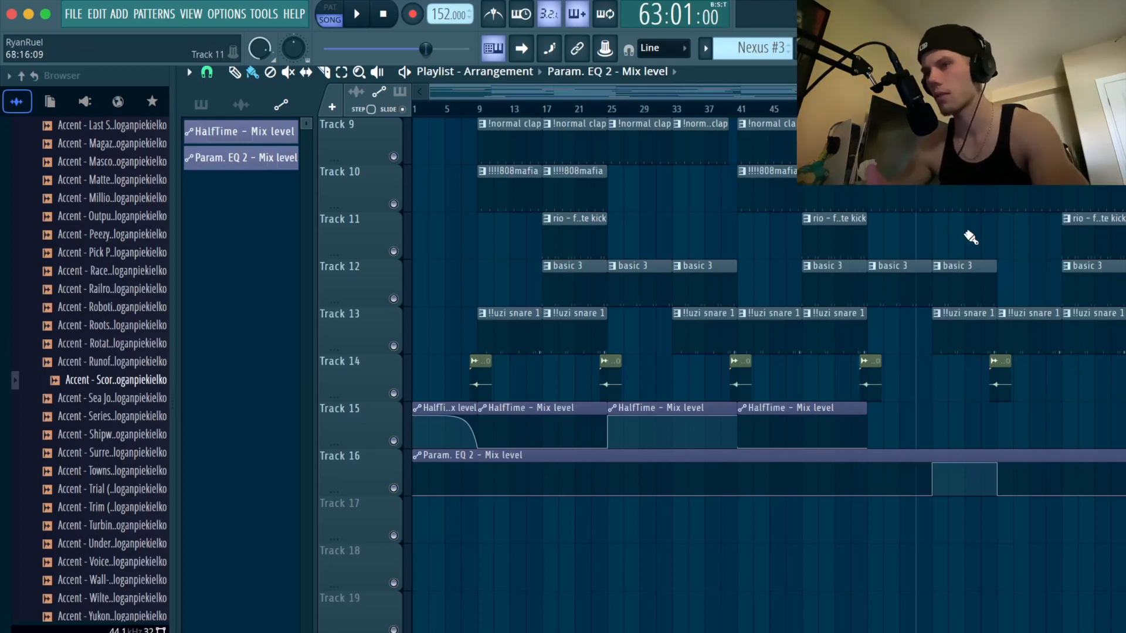
{"action": "key", "text": "space"}
{"action": "scroll", "coordinate": [958, 231], "scroll_direction": "up", "scroll_amount": 2}
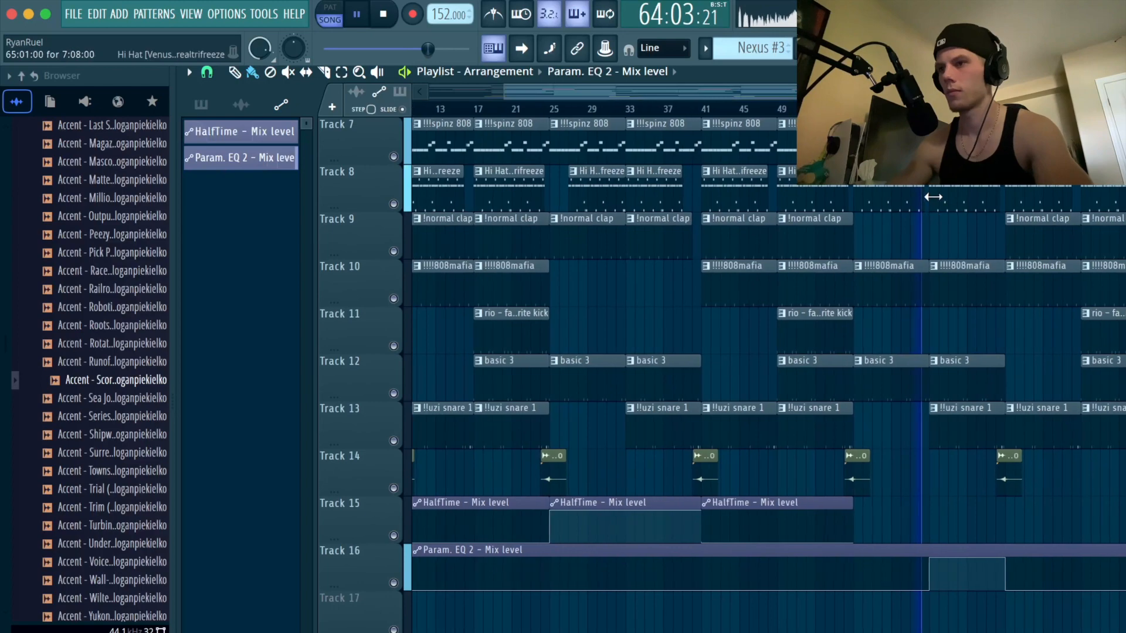
{"action": "scroll", "coordinate": [964, 403], "scroll_direction": "up", "scroll_amount": 6}
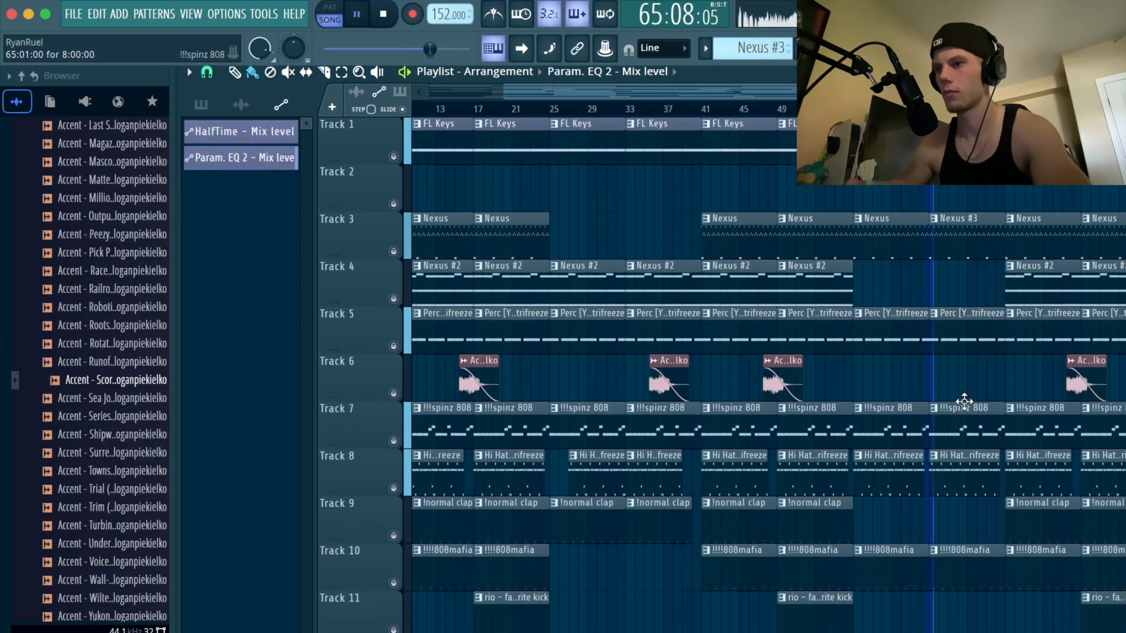
{"action": "scroll", "coordinate": [964, 404], "scroll_direction": "down", "scroll_amount": 11}
{"action": "scroll", "coordinate": [967, 381], "scroll_direction": "up", "scroll_amount": 3}
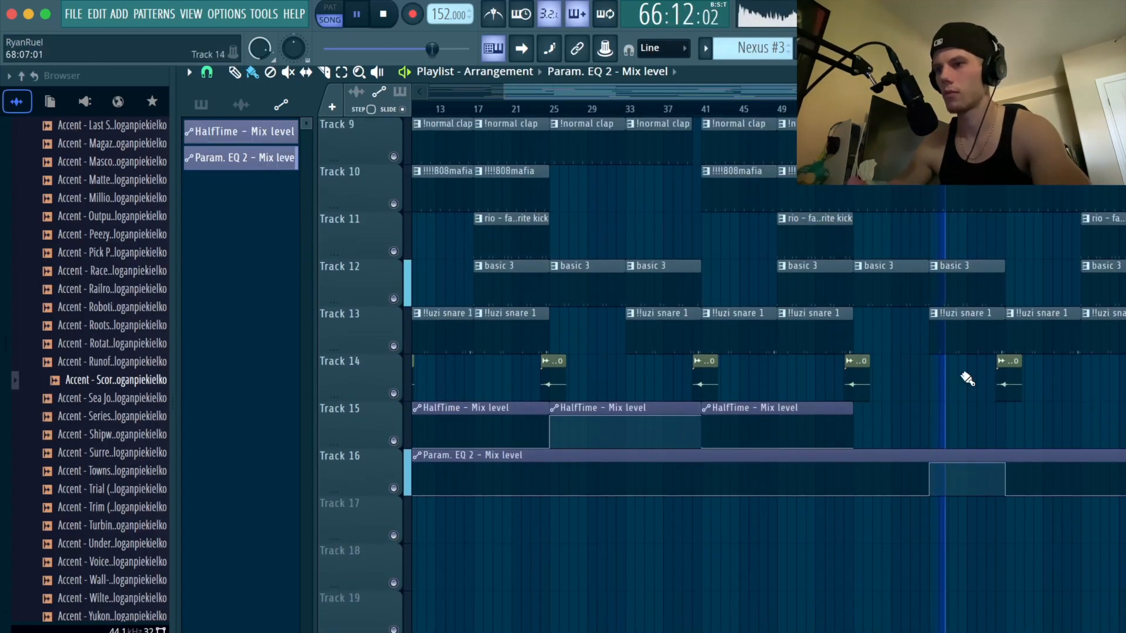
{"action": "scroll", "coordinate": [968, 380], "scroll_direction": "up", "scroll_amount": 8}
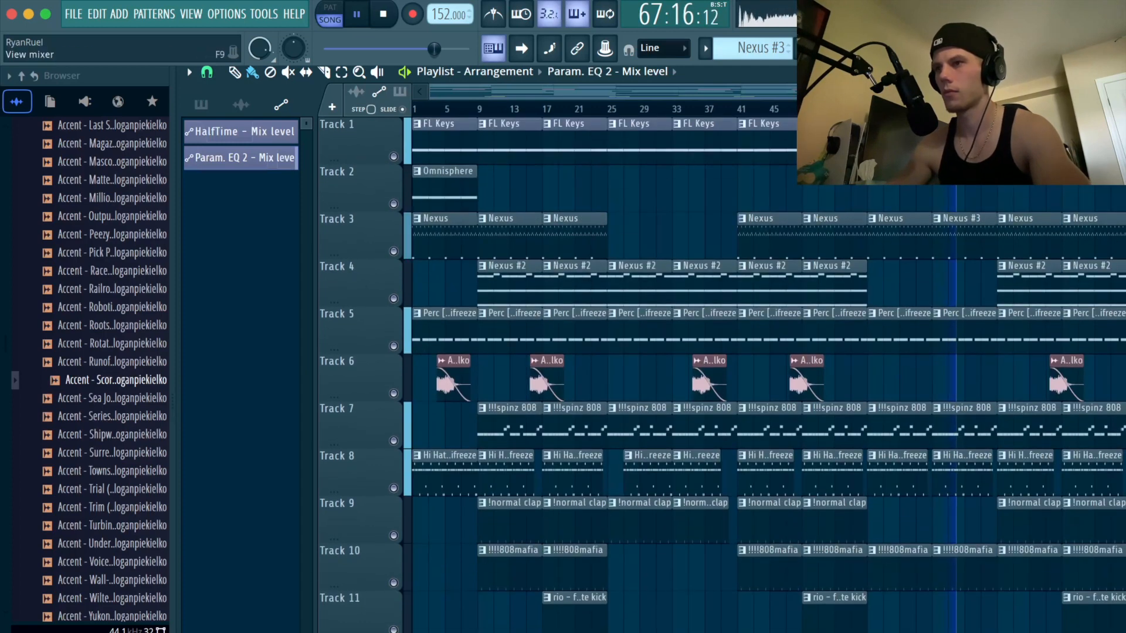
Lower band 7 of the Parametric EQ 2 on mixer insert 4 to about -12 dB and stop playback.
{"action": "left_click", "coordinate": [919, 49]}
{"action": "left_click", "coordinate": [1114, 233]}
{"action": "left_click_drag", "start_coordinate": [678, 475], "coordinate": [649, 458]}
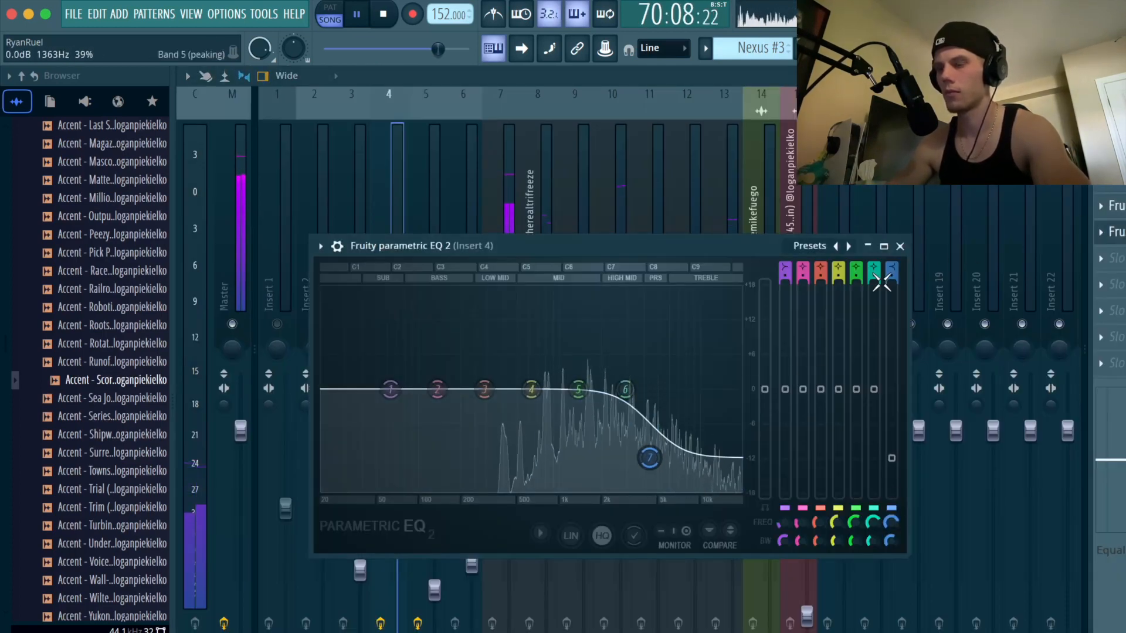
{"action": "left_click", "coordinate": [900, 246]}
{"action": "key", "text": "space"}
Duplicate the section of clips starting at bar 73 across all playlist tracks so the copy starts at bar 97.
{"action": "key", "text": "F5"}
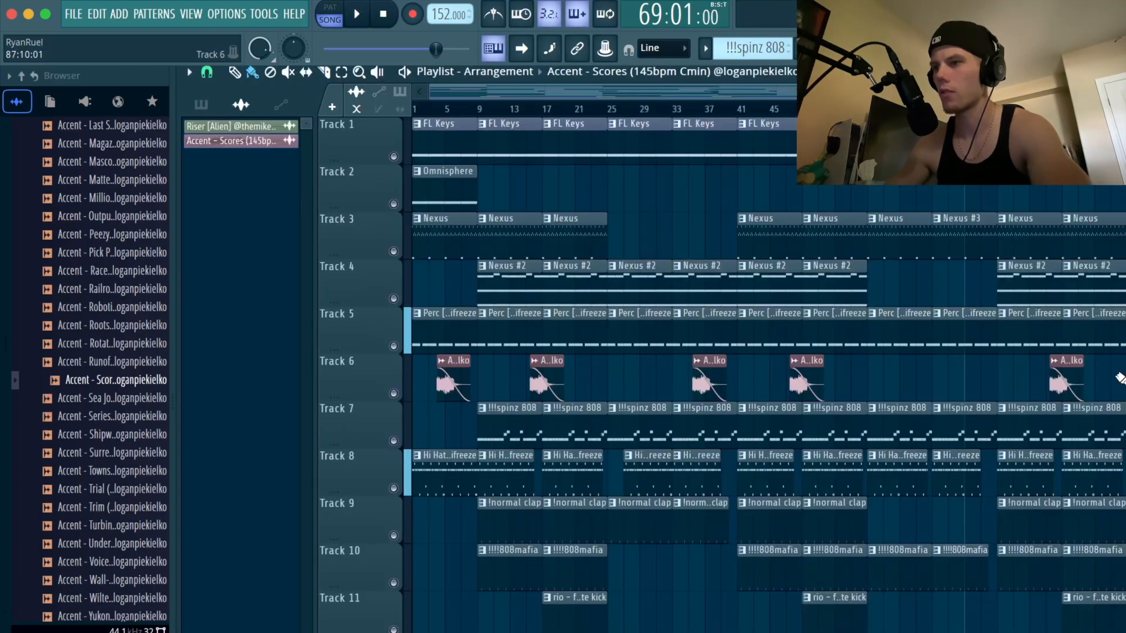
{"action": "scroll", "coordinate": [1099, 334], "scroll_direction": "down", "scroll_amount": 2}
{"action": "left_click_drag", "start_coordinate": [1092, 632], "coordinate": [1008, 139]}
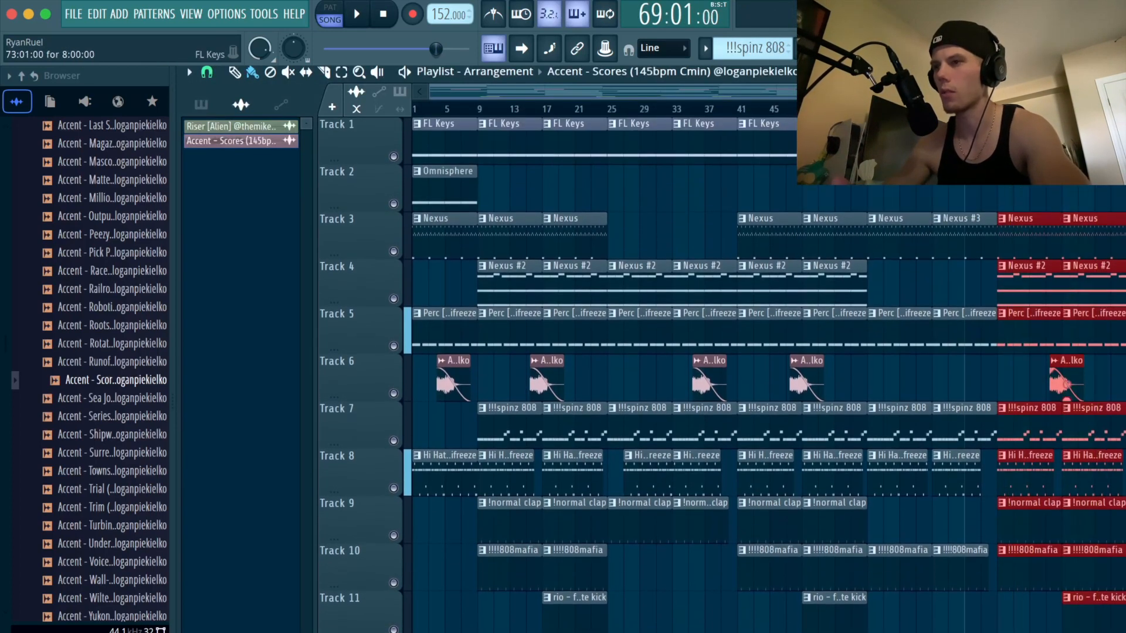
{"action": "key", "text": "ctrl+b"}
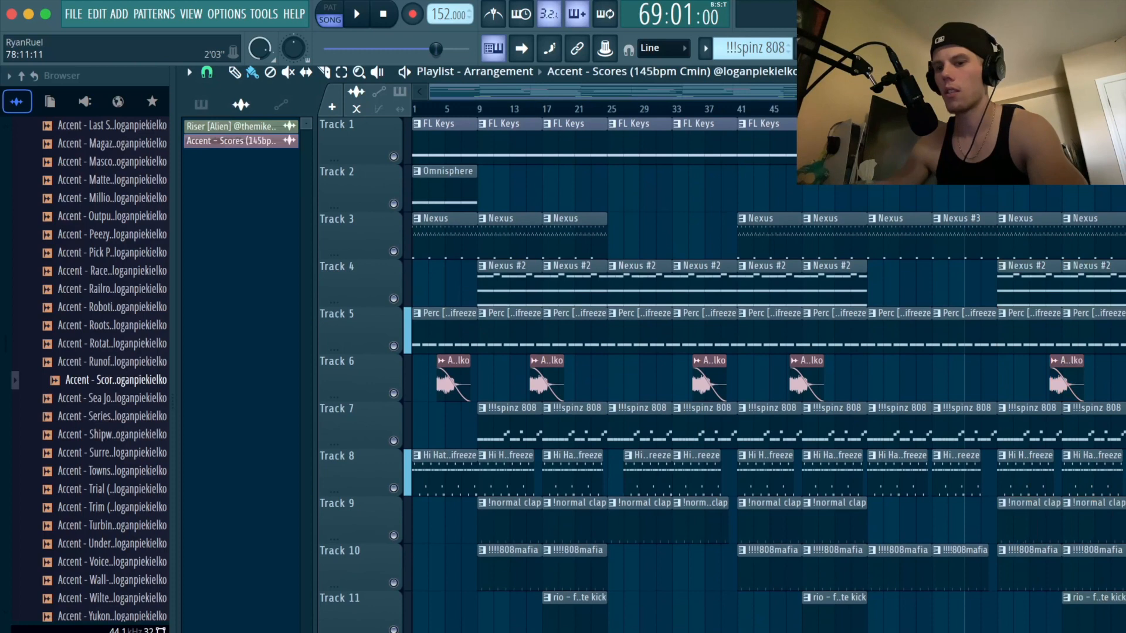
Create an automation clip for the Master volume.
{"action": "key", "text": "F9"}
{"action": "left_click", "coordinate": [240, 431]}
{"action": "right_click", "coordinate": [240, 431]}
{"action": "left_click", "coordinate": [302, 545]}
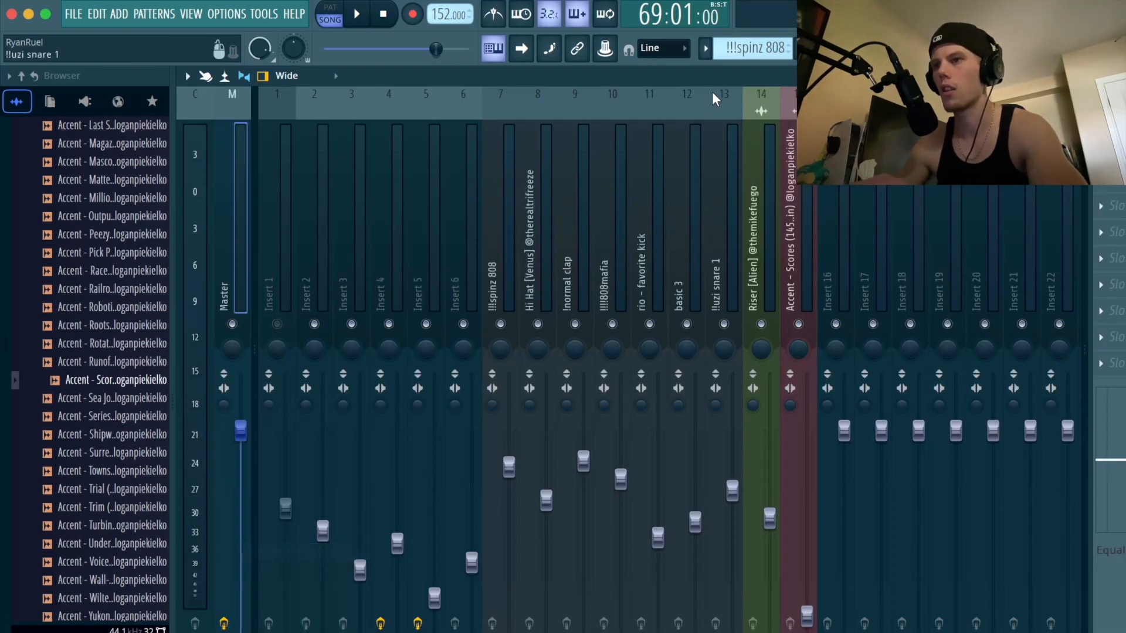
Add a control point at bar 97 on the Master volume automation clip on Track 17.
{"action": "key", "text": "F9"}
{"action": "scroll", "coordinate": [872, 294], "scroll_direction": "down", "scroll_amount": 2}
{"action": "scroll", "coordinate": [1068, 204], "scroll_direction": "down", "scroll_amount": 15}
{"action": "scroll", "coordinate": [1065, 304], "scroll_direction": "up", "scroll_amount": 14}
{"action": "scroll", "coordinate": [1065, 303], "scroll_direction": "down", "scroll_amount": 2}
{"action": "scroll", "coordinate": [1001, 568], "scroll_direction": "up", "scroll_amount": 4}
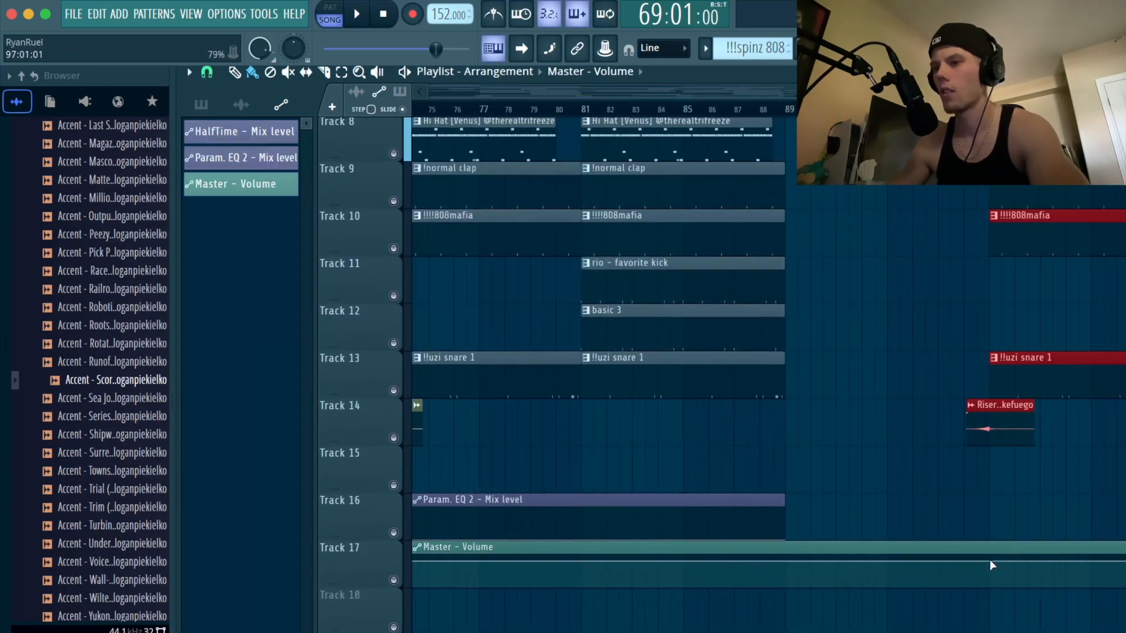
{"action": "left_click", "coordinate": [991, 562]}
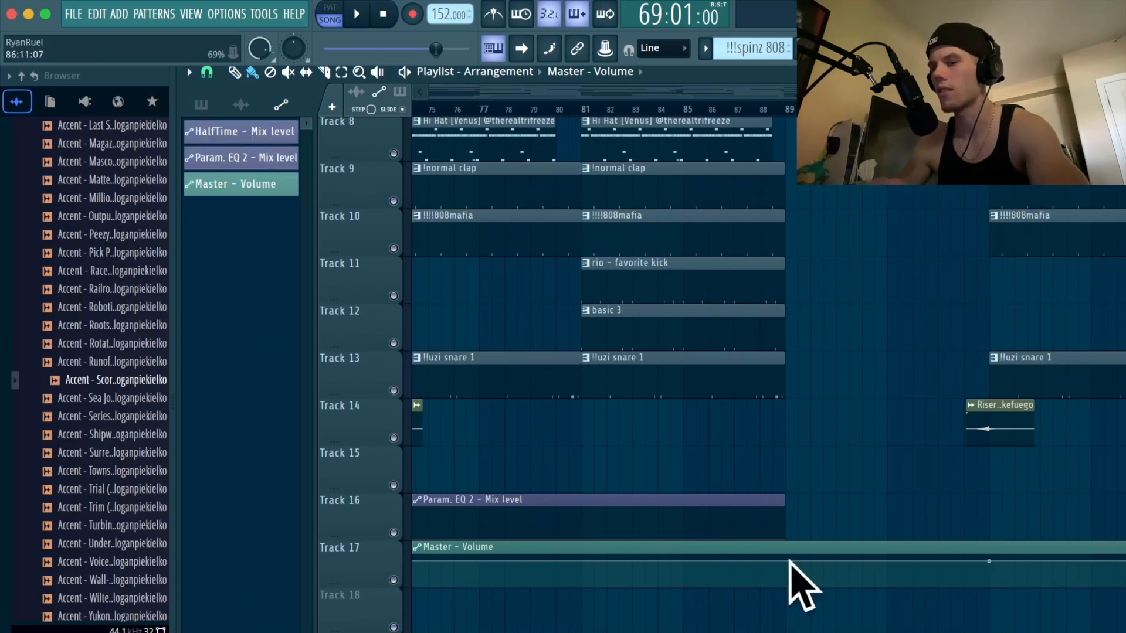
{"action": "scroll", "coordinate": [596, 583], "scroll_direction": "down", "scroll_amount": 4}
{"action": "left_click_drag", "start_coordinate": [1125, 562], "coordinate": [1125, 589]}
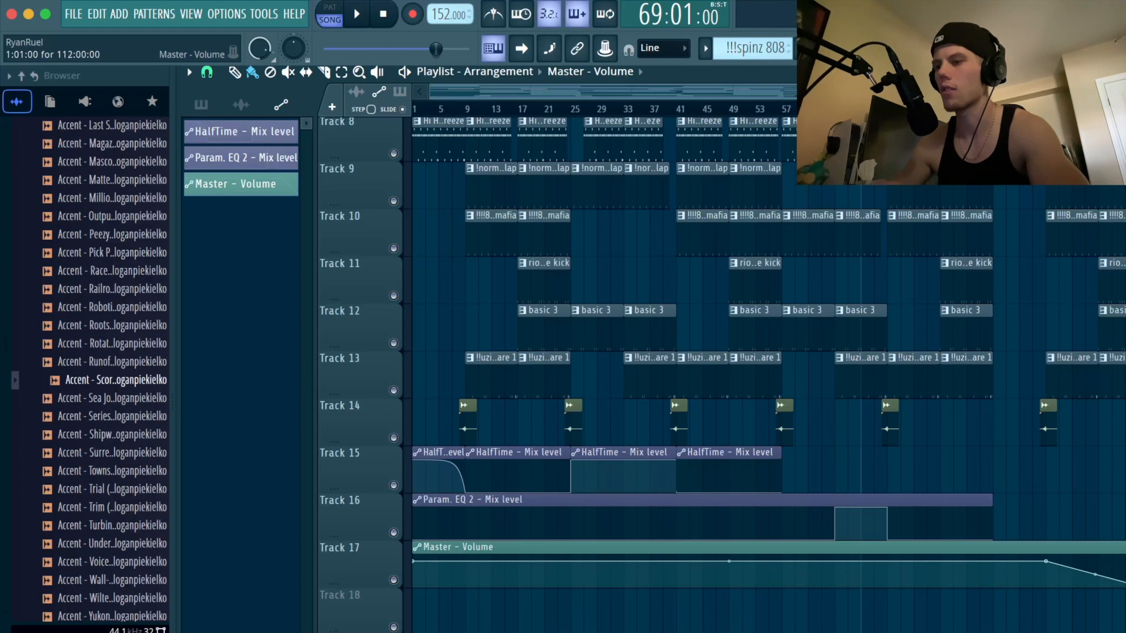
{"action": "scroll", "coordinate": [1123, 580], "scroll_direction": "up", "scroll_amount": 5}
{"action": "scroll", "coordinate": [1118, 582], "scroll_direction": "down", "scroll_amount": 3}
{"action": "scroll", "coordinate": [1091, 595], "scroll_direction": "up", "scroll_amount": 3}
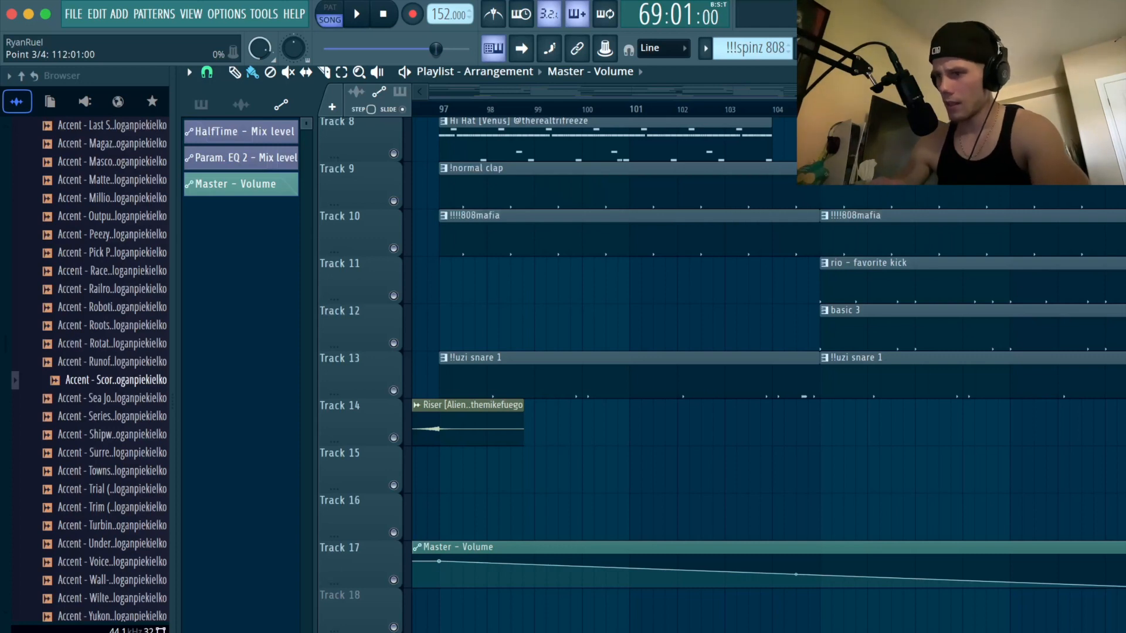
{"action": "key", "text": "super+z"}
Pull the end point of the Master volume clip down to 0% for a fade-out from bar 97 to bar 113.
{"action": "scroll", "coordinate": [1063, 534], "scroll_direction": "down", "scroll_amount": 5}
{"action": "left_click_drag", "start_coordinate": [994, 558], "coordinate": [996, 575]}
{"action": "scroll", "coordinate": [1044, 539], "scroll_direction": "down", "scroll_amount": 2}
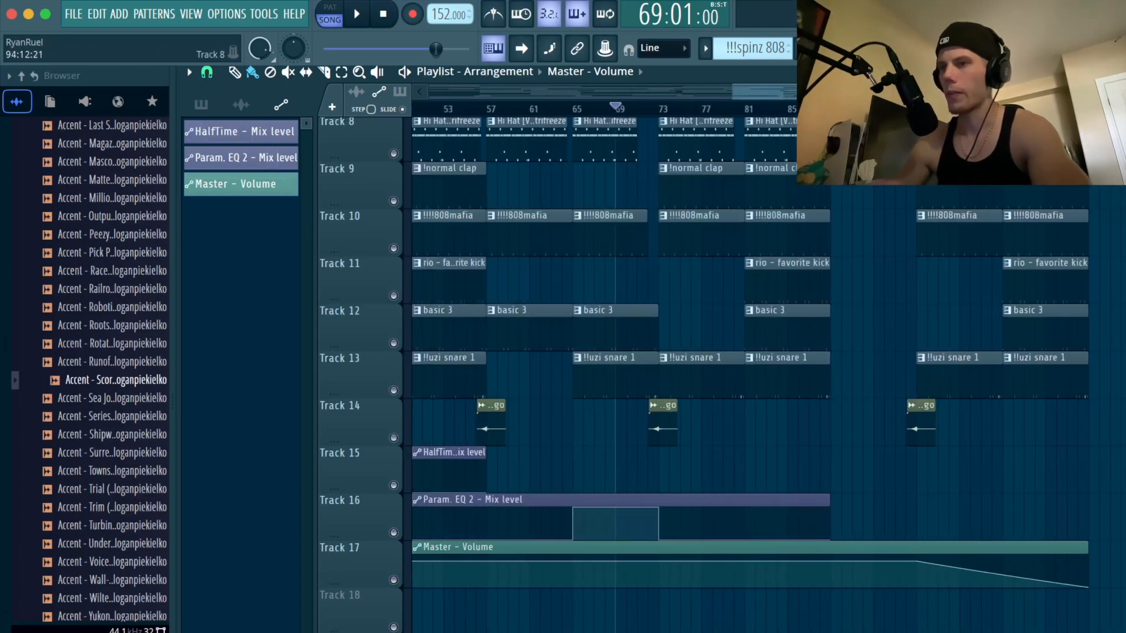
Play the arrangement from about bar 94 and lower the !!!spinz 808 fader on mixer insert 7 to 77% (-5.5 dB).
{"action": "left_click", "coordinate": [889, 109]}
{"action": "key", "text": "space"}
{"action": "scroll", "coordinate": [645, 375], "scroll_direction": "up", "scroll_amount": 3}
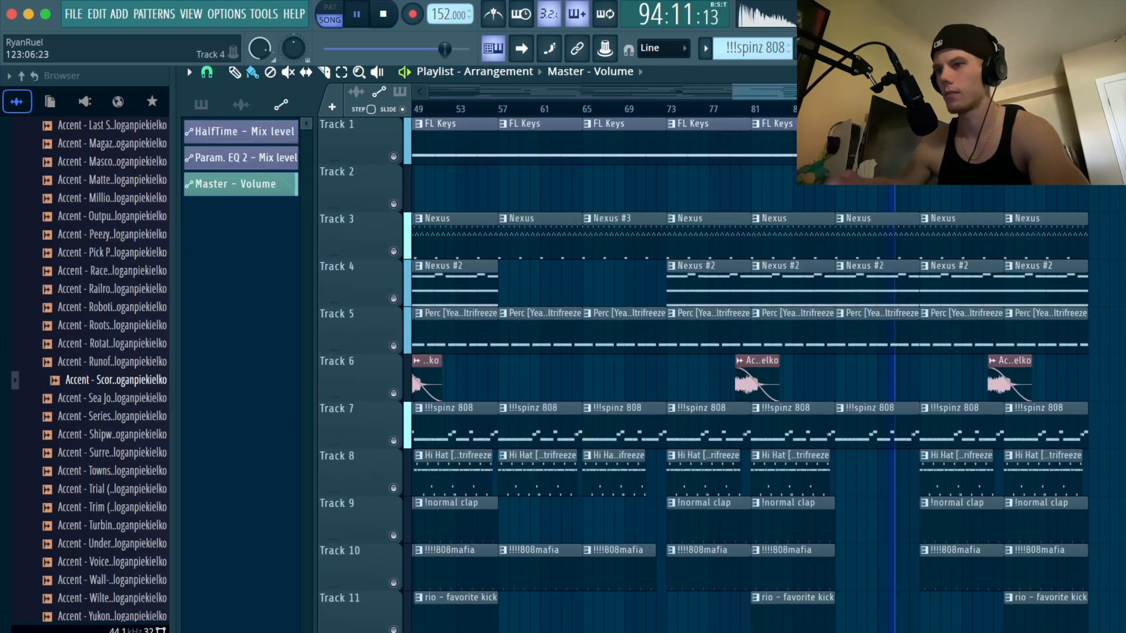
{"action": "scroll", "coordinate": [645, 375], "scroll_direction": "down", "scroll_amount": 2}
{"action": "key", "text": "F9"}
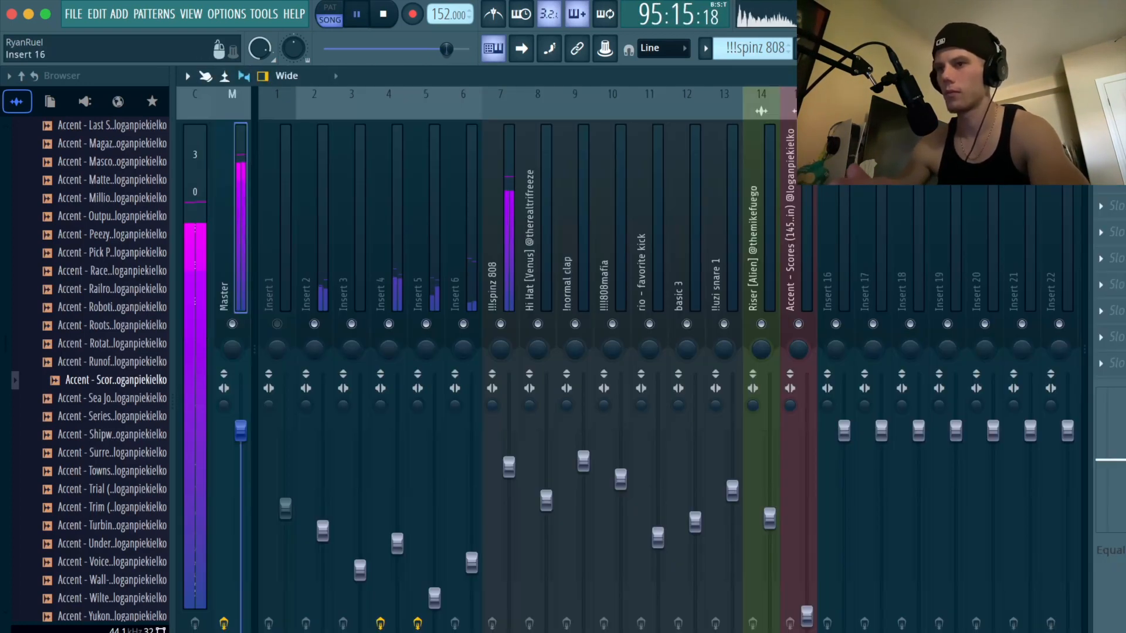
{"action": "left_click_drag", "start_coordinate": [508, 466], "coordinate": [508, 484]}
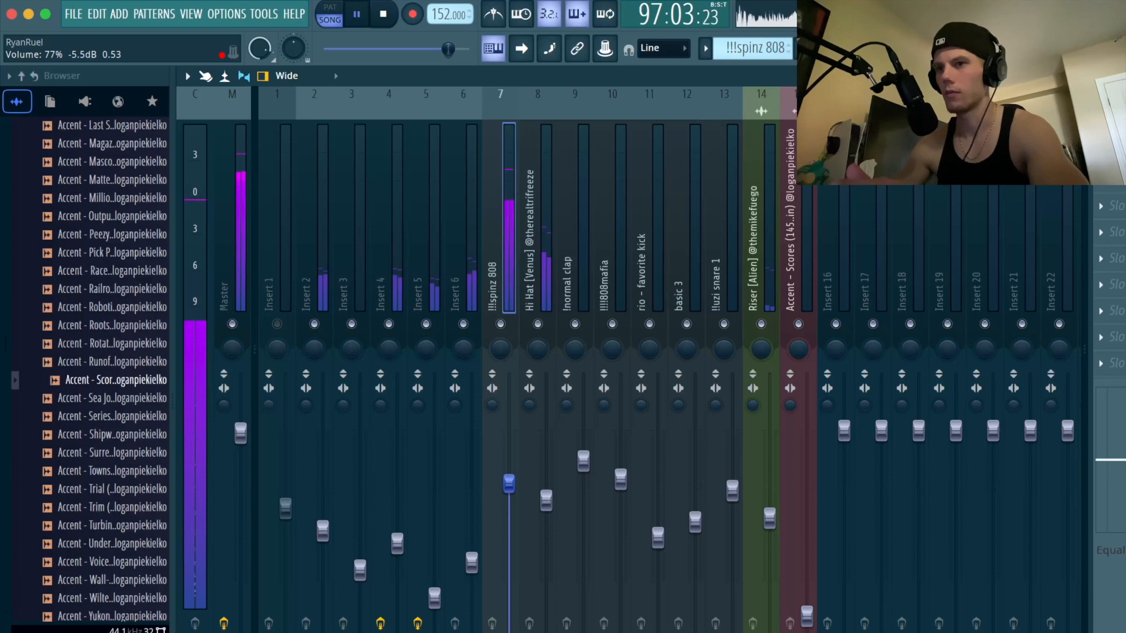
{"action": "key", "text": "F9"}
Begin saving the project, enter Heads as its name and clear the name again.
{"action": "key", "text": "ctrl+s"}
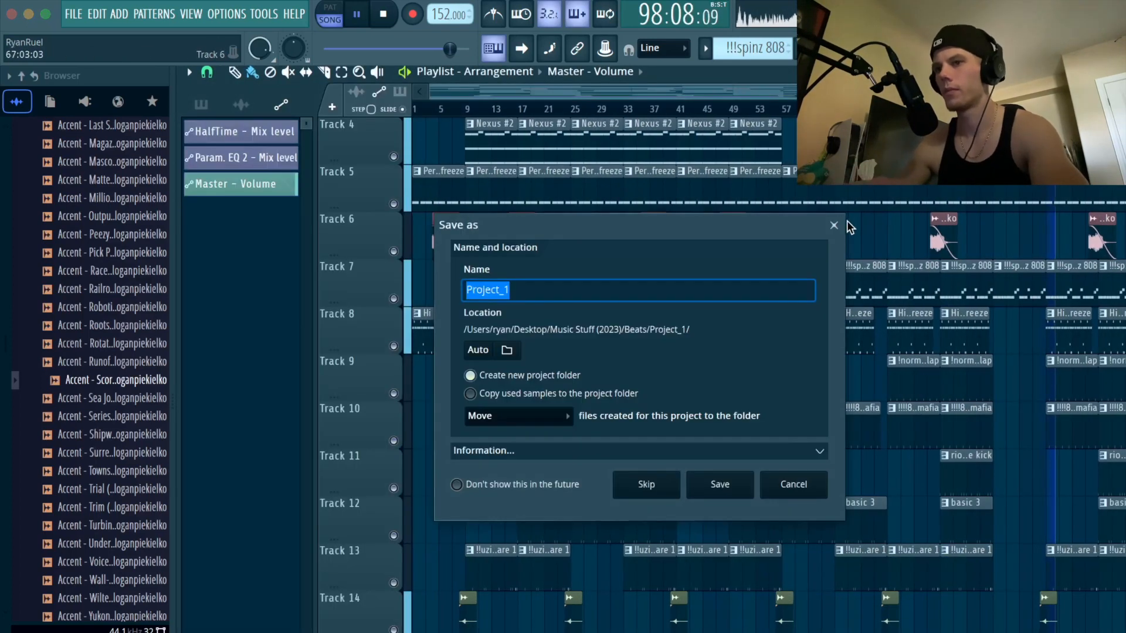
{"action": "type", "text": "Heads"}
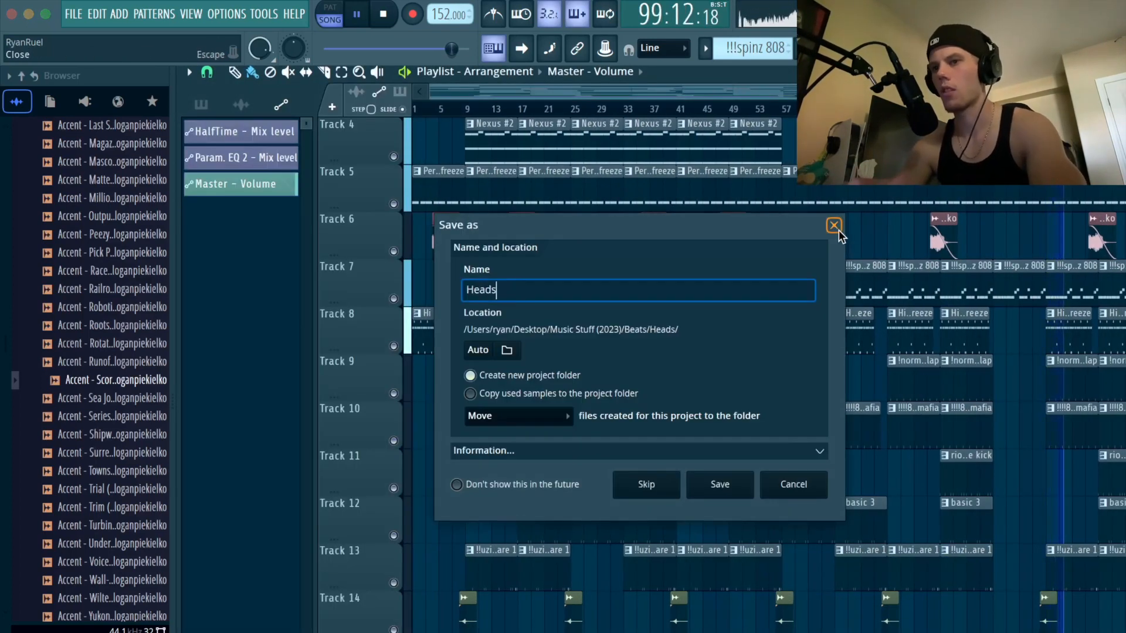
{"action": "key", "text": "BackSpace"}
{"action": "key", "text": "BackSpace"}
{"action": "key", "text": "BackSpace"}
{"action": "key", "text": "BackSpace"}
{"action": "key", "text": "BackSpace"}
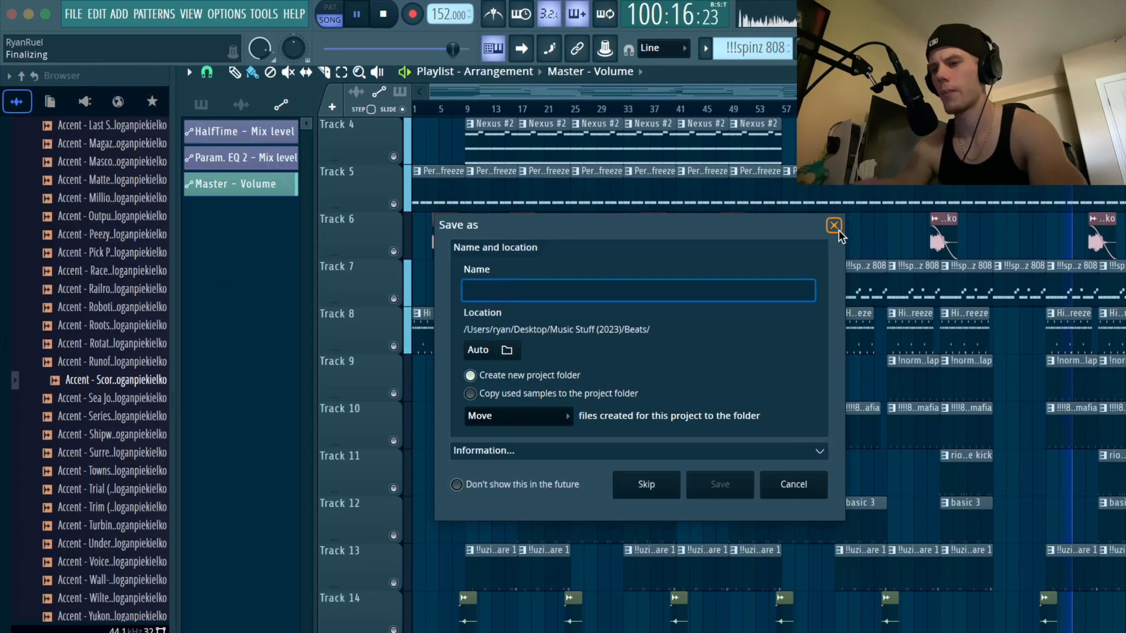
Save the project as Facetime in a new project folder.
{"action": "type", "text": "Facetime"}
{"action": "key", "text": "Return"}
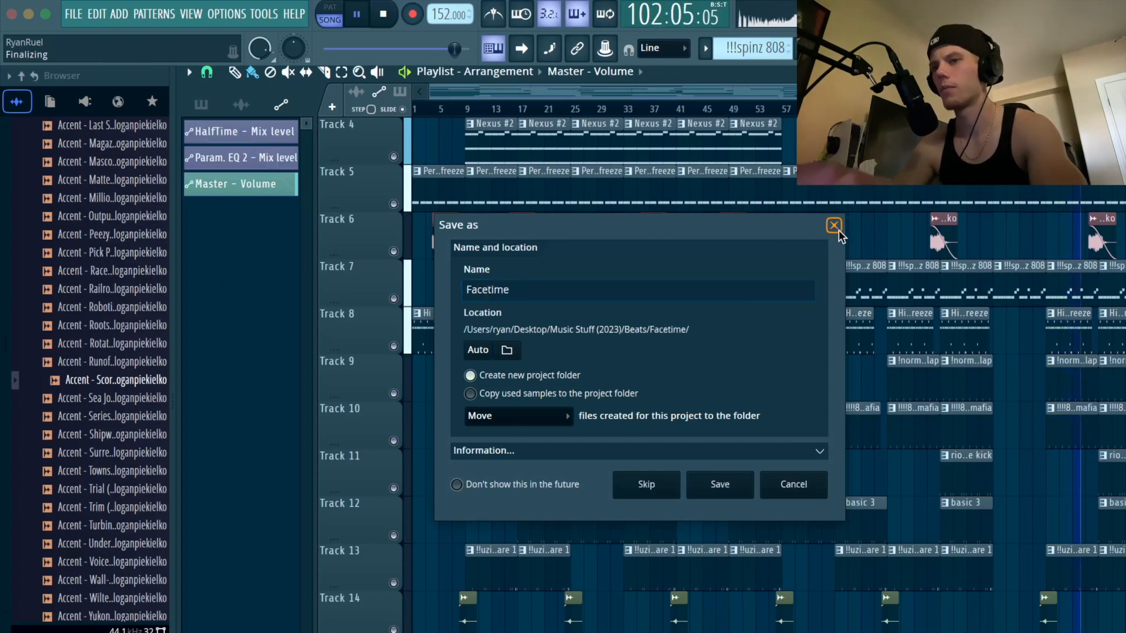
{"action": "left_click", "coordinate": [834, 225]}
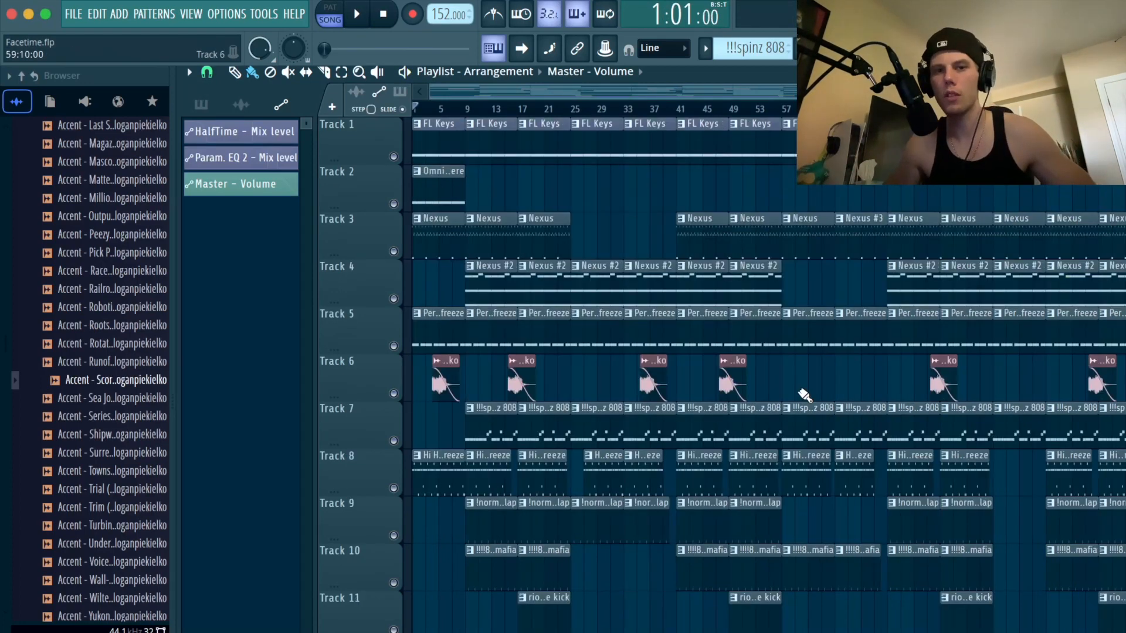